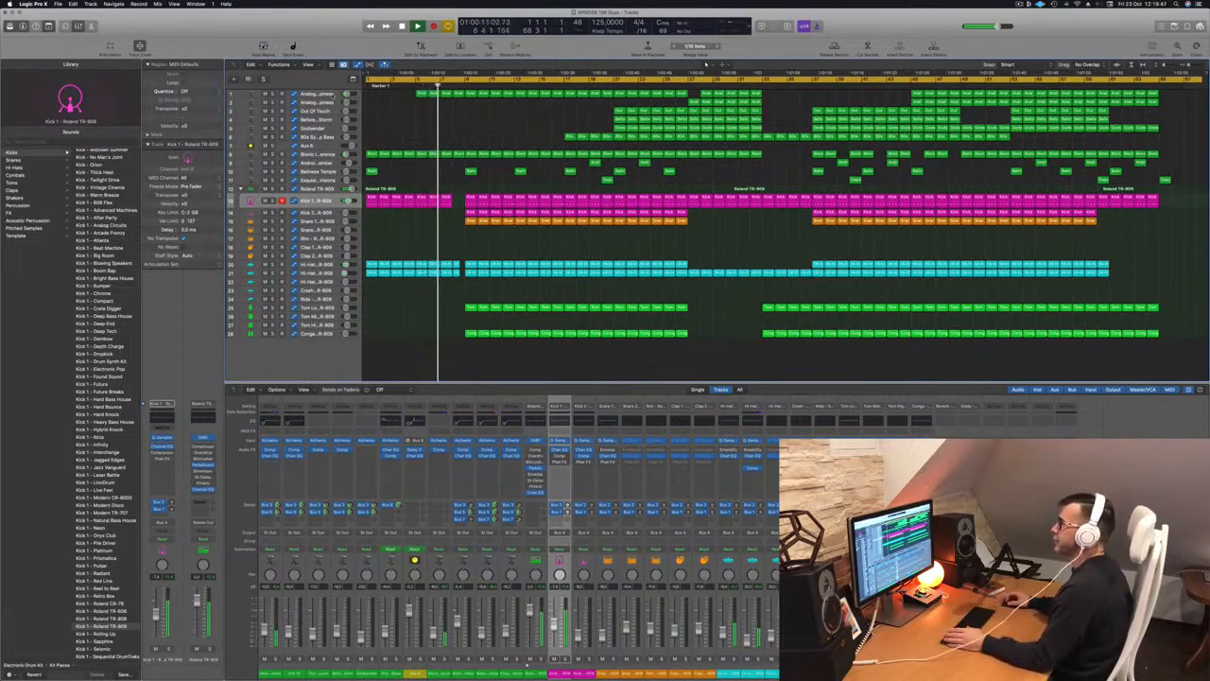
Set the cycle range from bar 9 to bar 17 and restart playback to loop that section
left_click(331, 95)
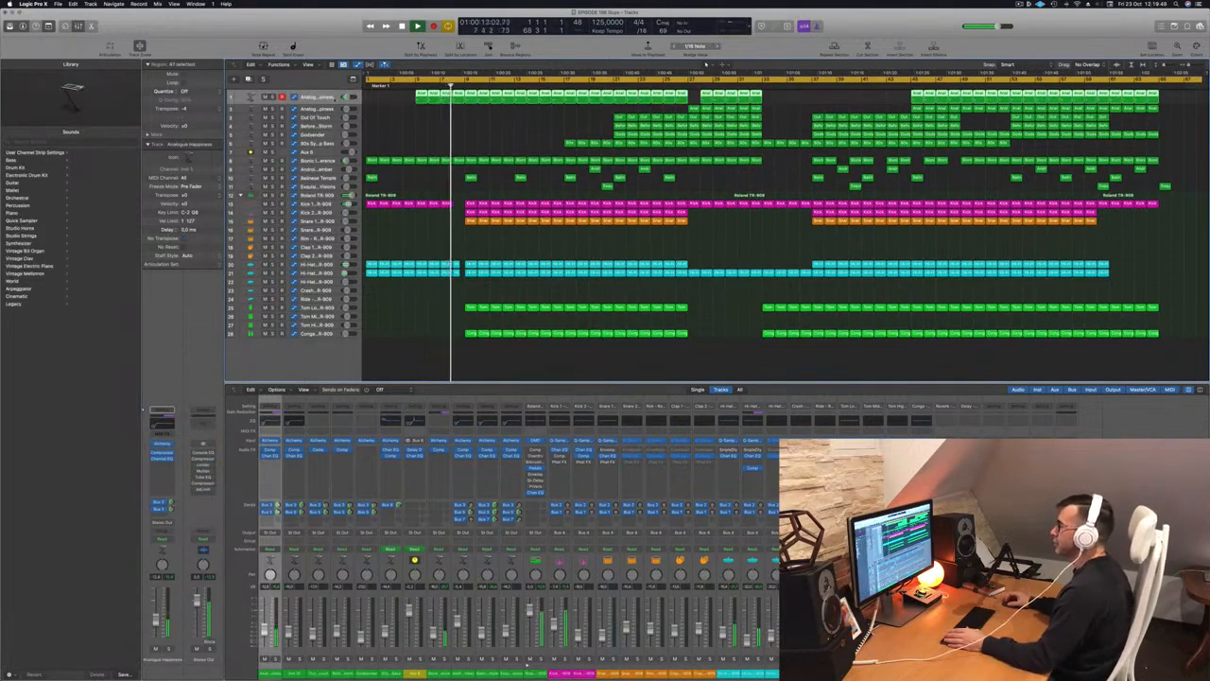
left_click(410, 133)
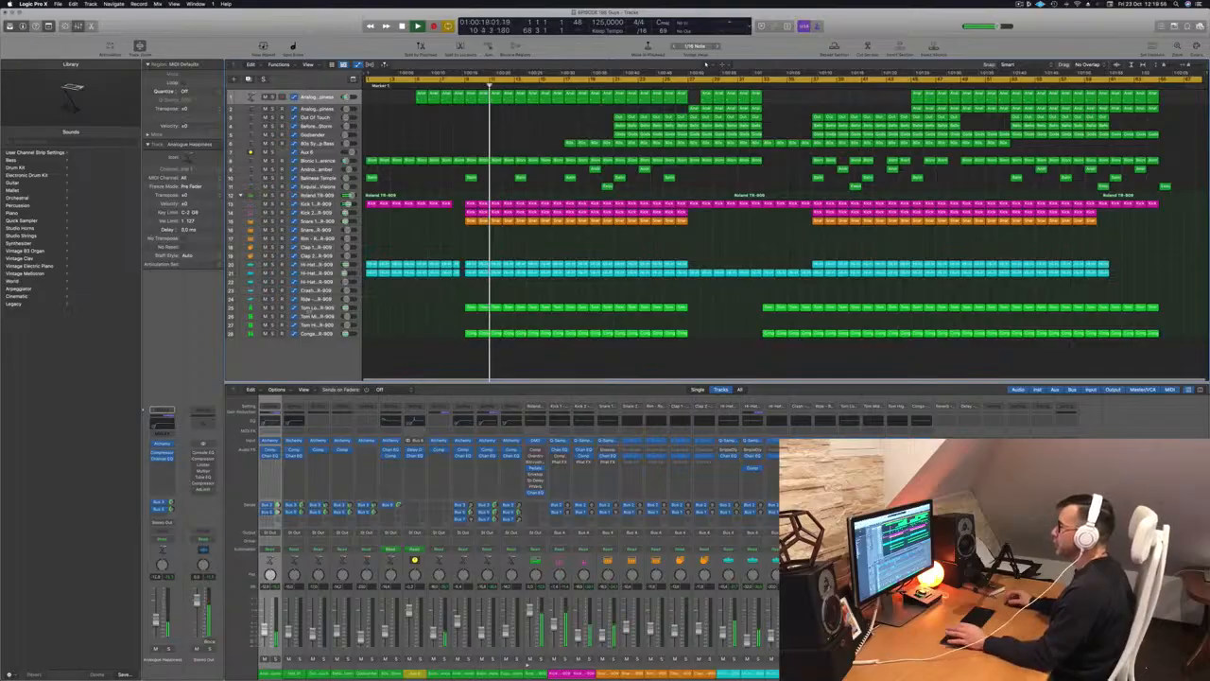
left_click(315, 309)
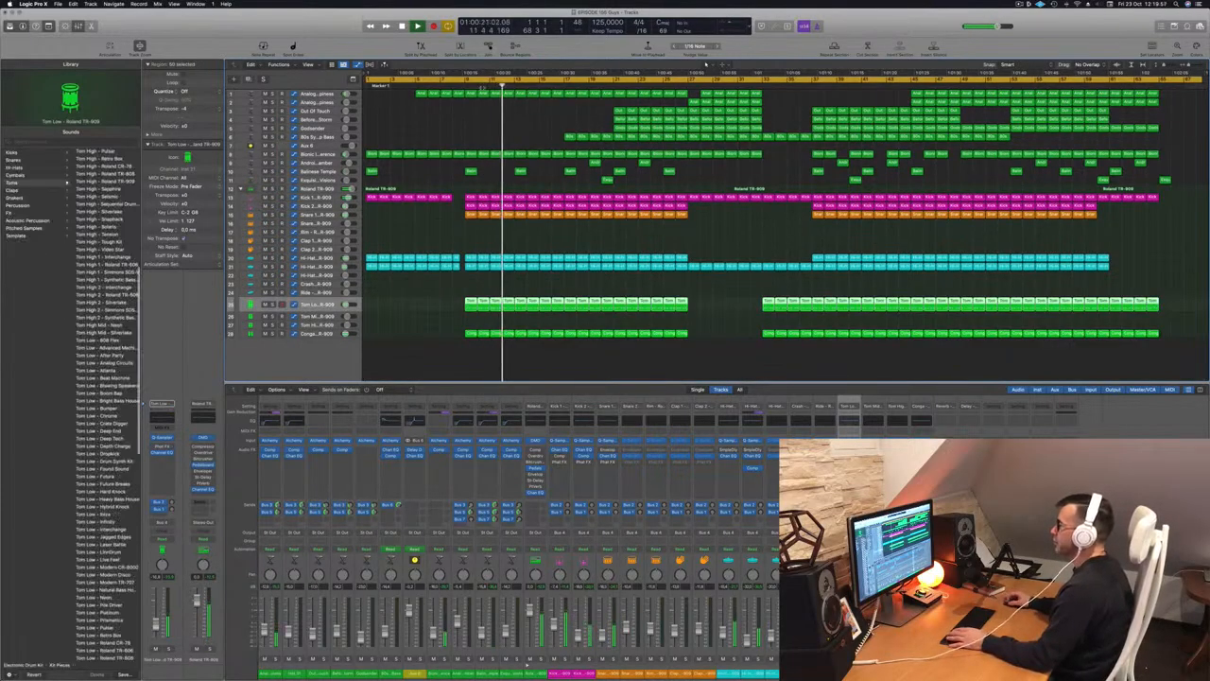
key("space")
left_click_drag(466, 78, 567, 81)
key("space")
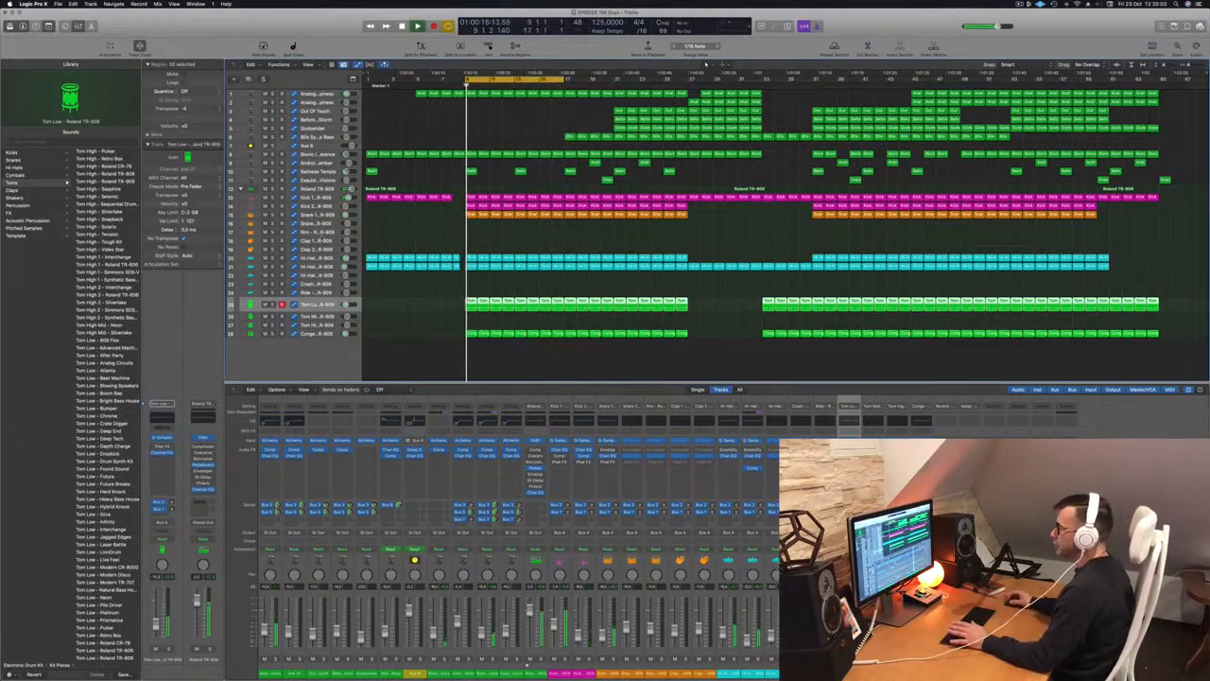
Open the Kick 1 track's Compressor, audition the kick in solo and in the full mix, and close the plug-in
left_click(324, 198)
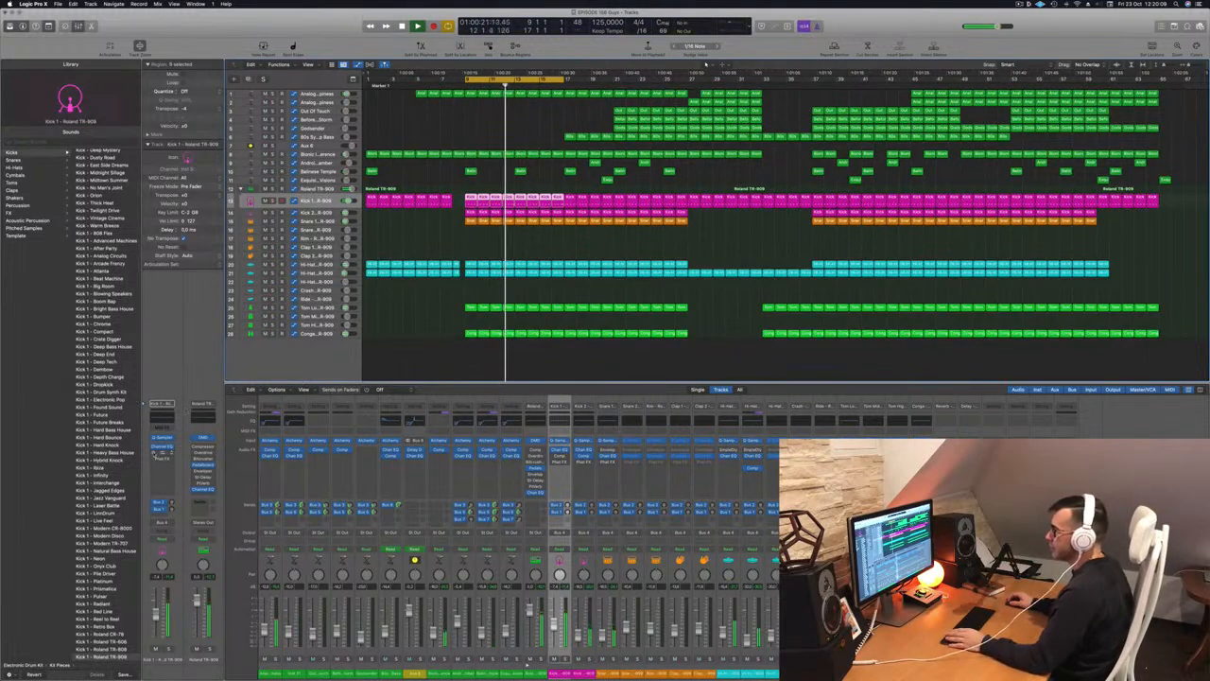
left_click(161, 453)
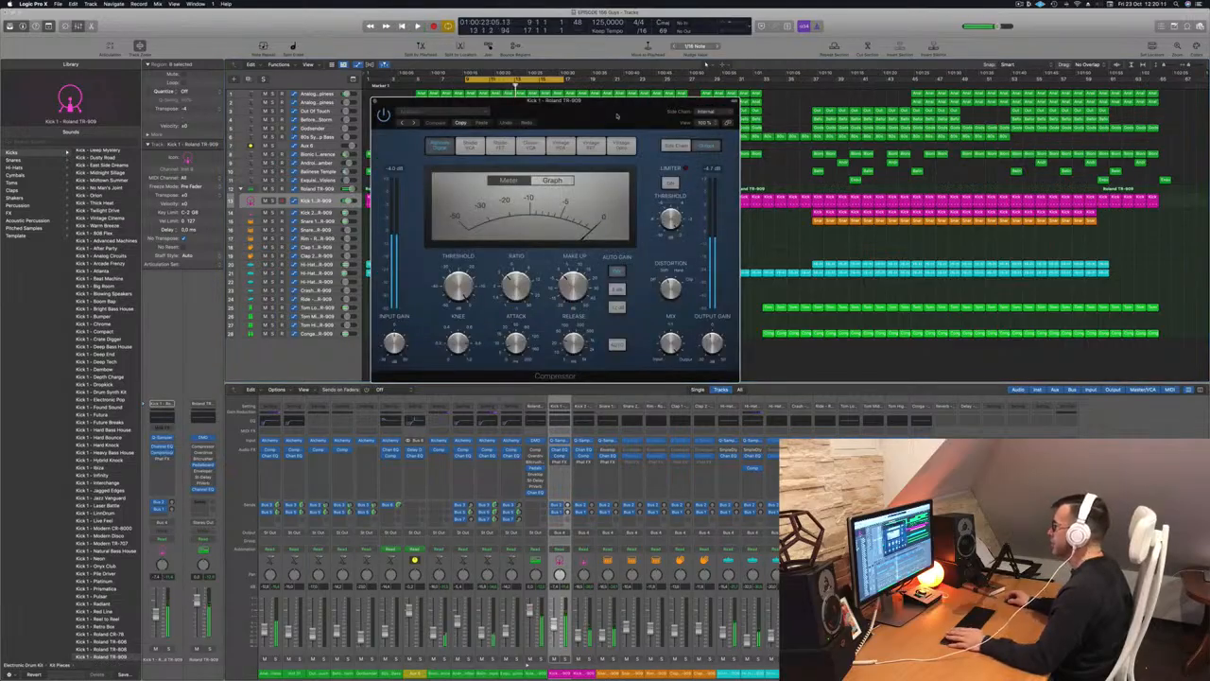
mouse_move(617, 115)
left_mouse_down()
mouse_move(636, 114)
mouse_move(624, 113)
left_mouse_up()
key("space")
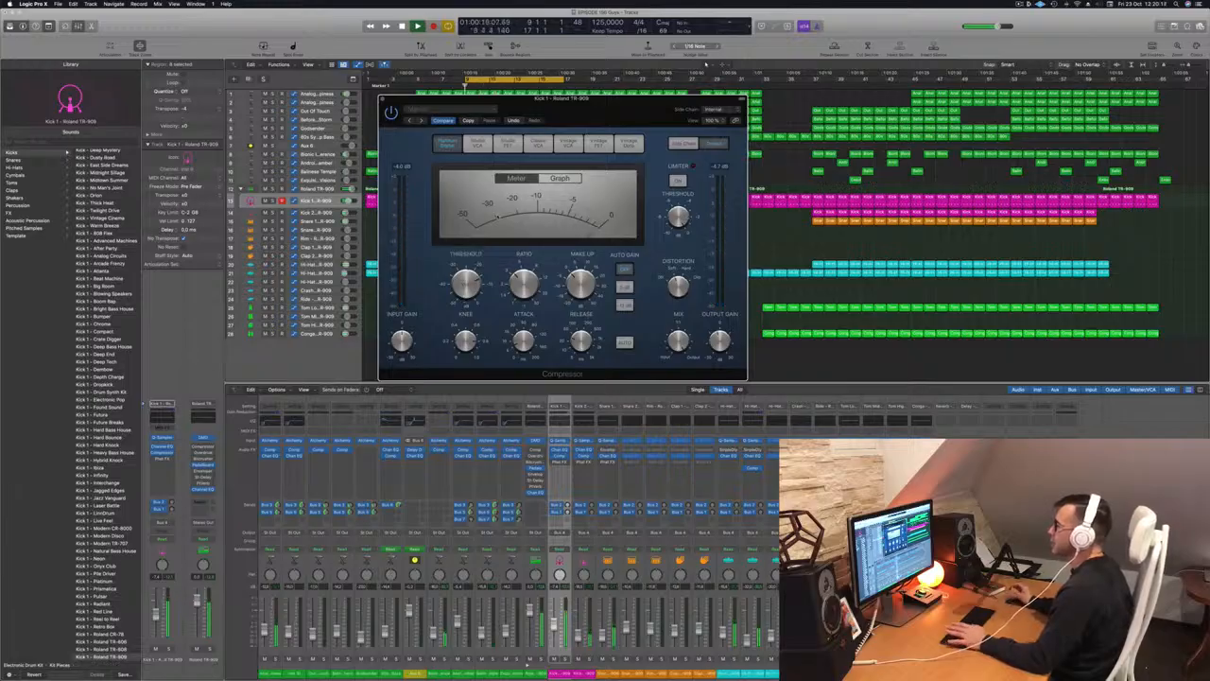
left_click_drag(564, 106, 525, 125)
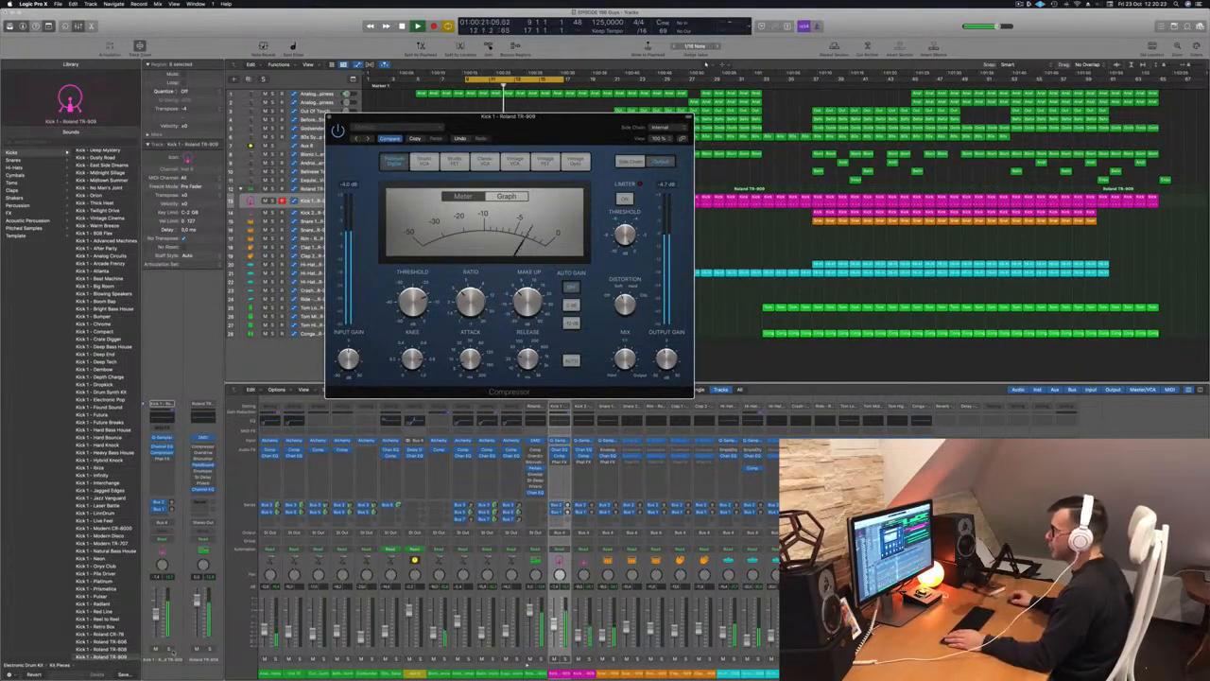
key("s")
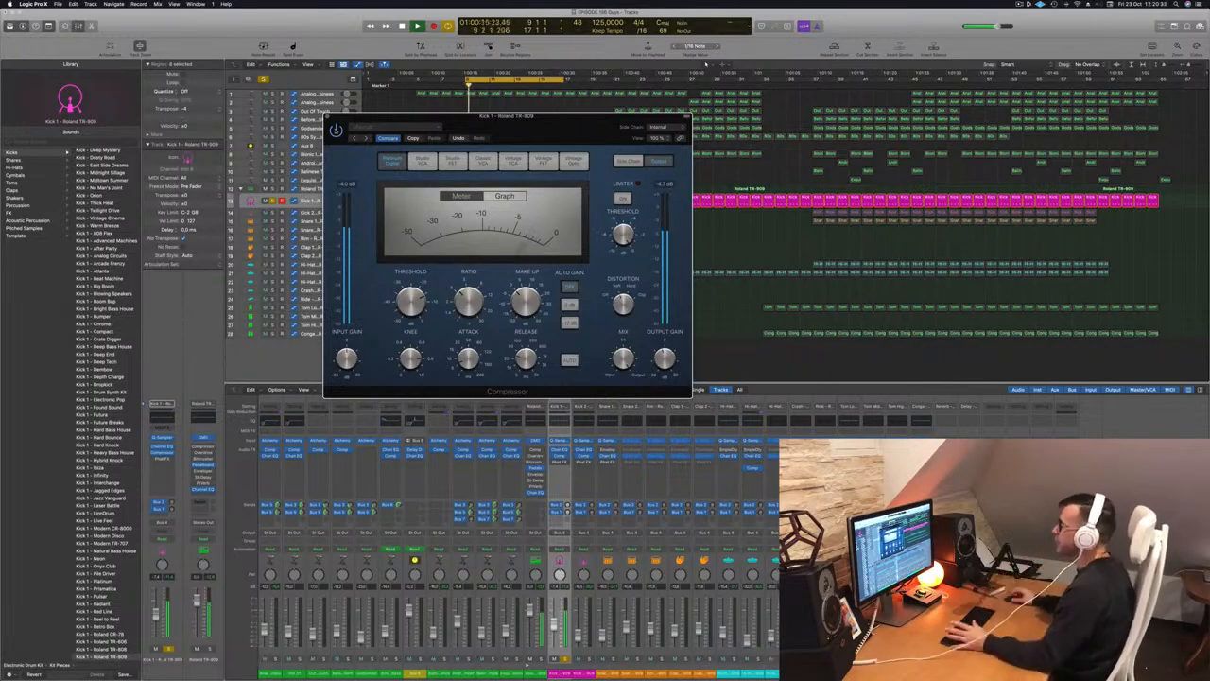
left_click_drag(555, 140, 659, 132)
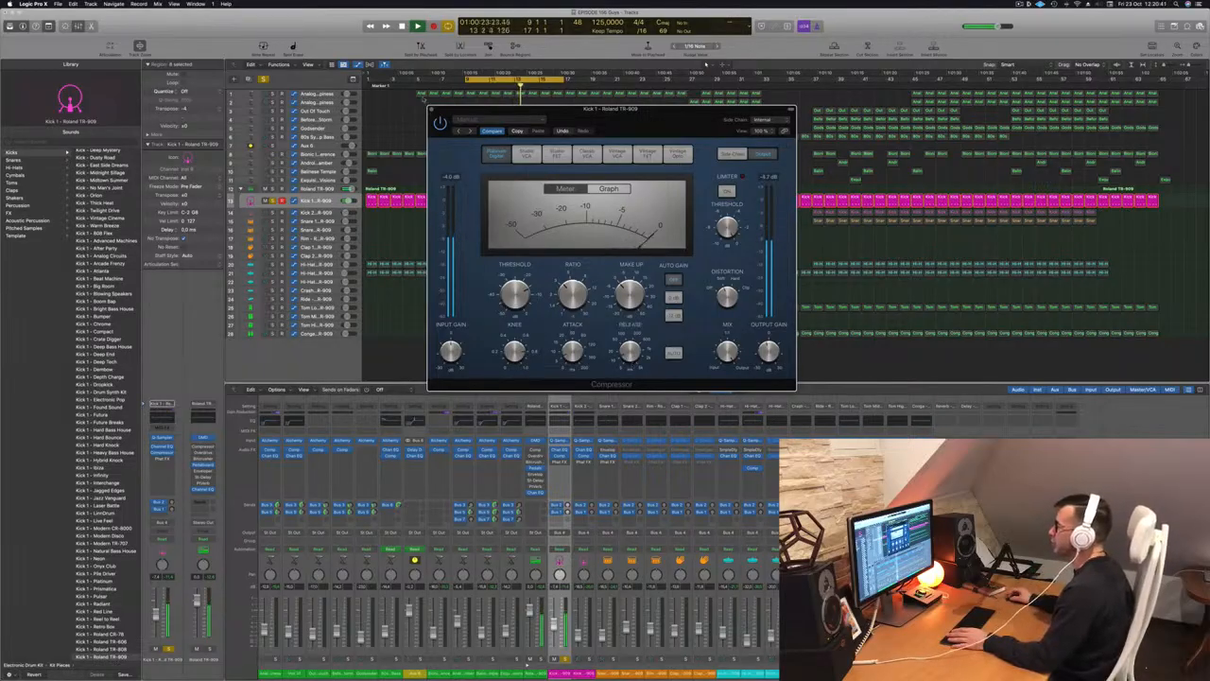
left_click(431, 110)
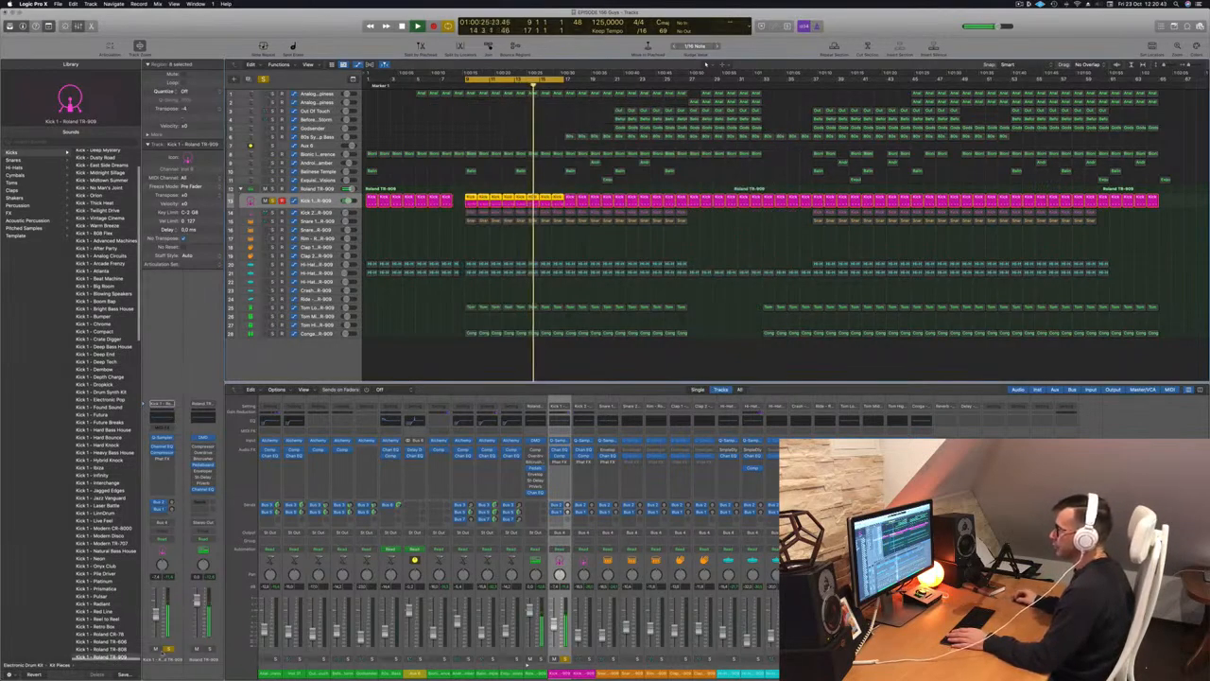
key("s")
key("space")
key("space")
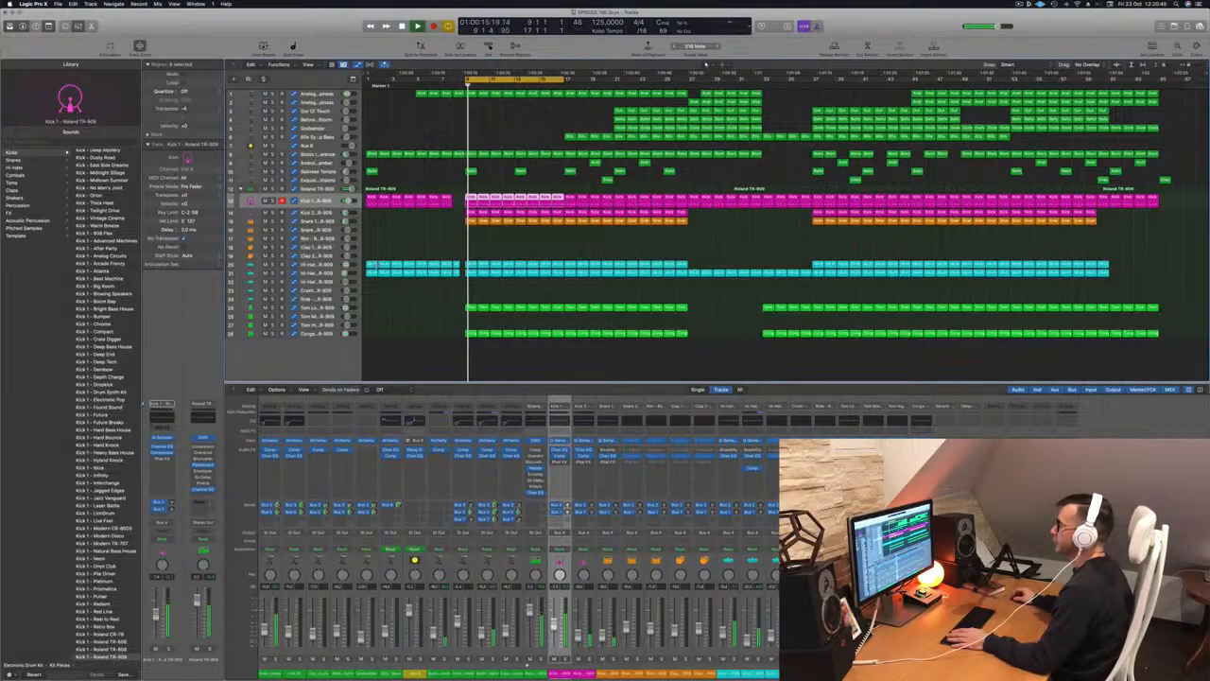
Enable the low cut in the Tom Low track's Channel EQ at 91 Hz with a 12 dB/Oct slope
left_click(315, 310)
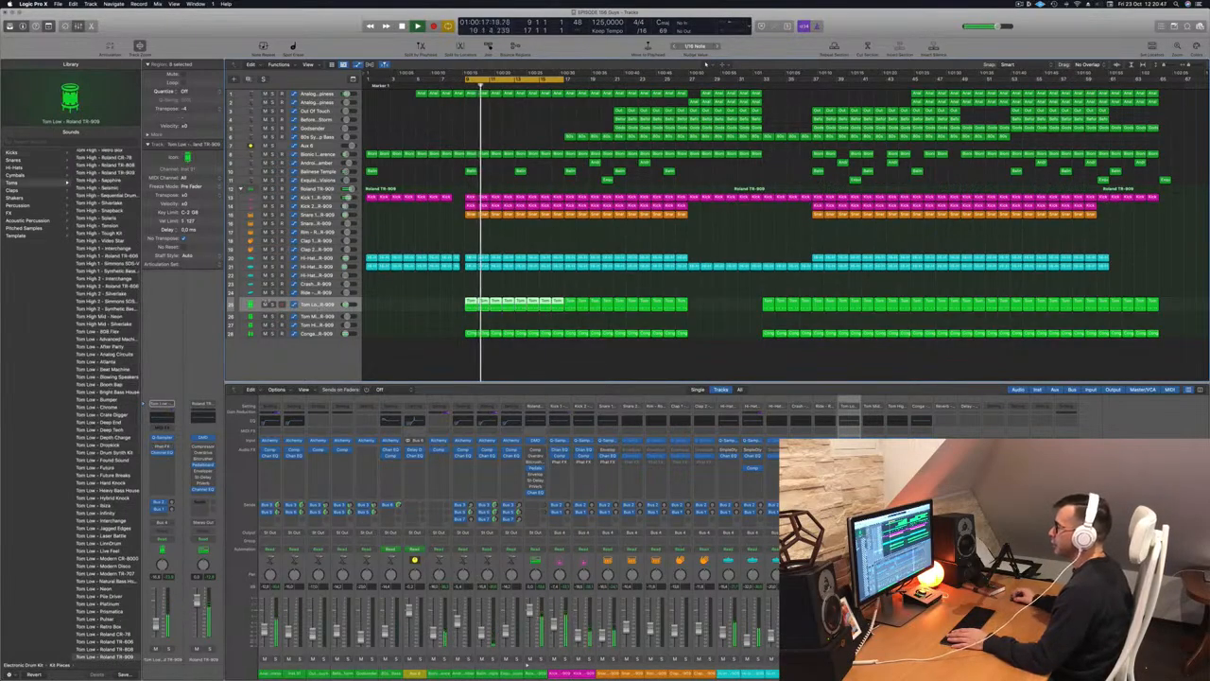
left_click(273, 304)
key("s")
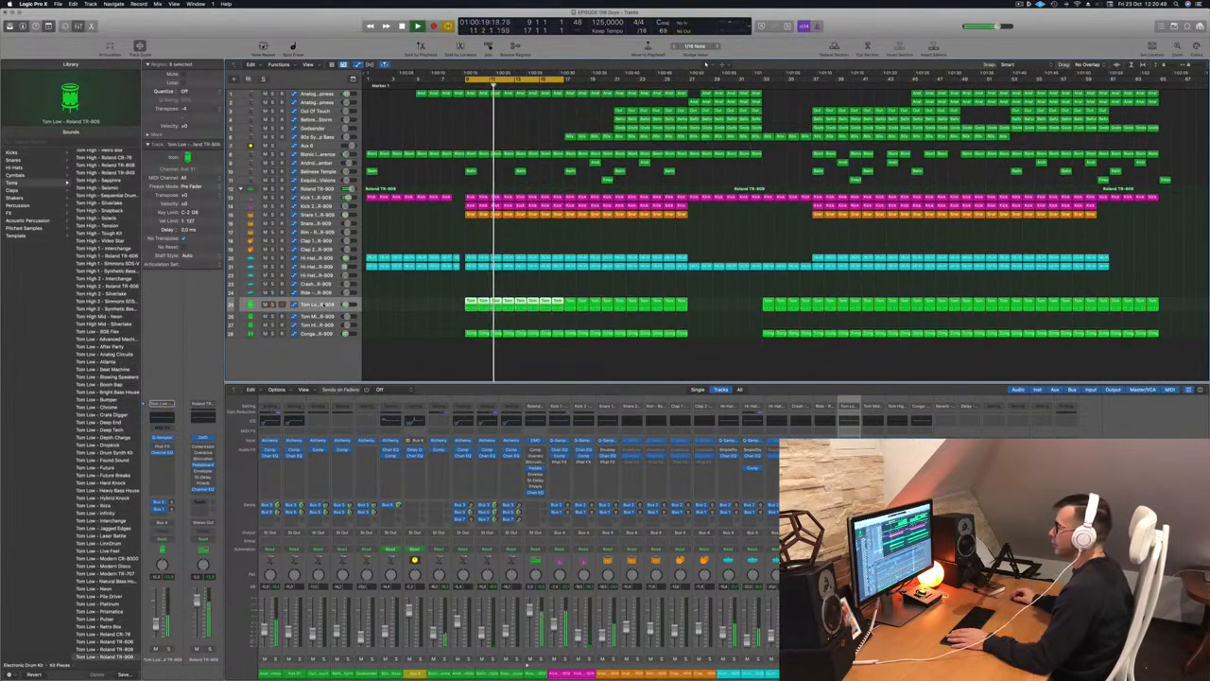
left_click(171, 420)
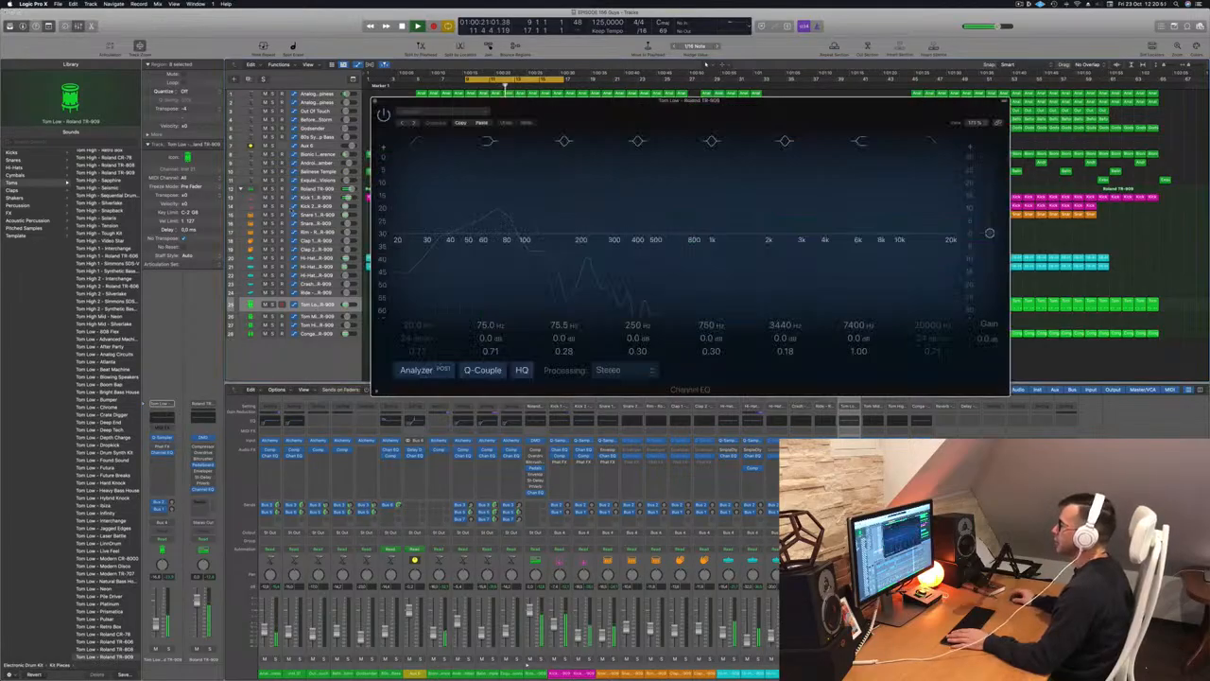
left_click(411, 143)
left_click_drag(440, 220, 507, 222)
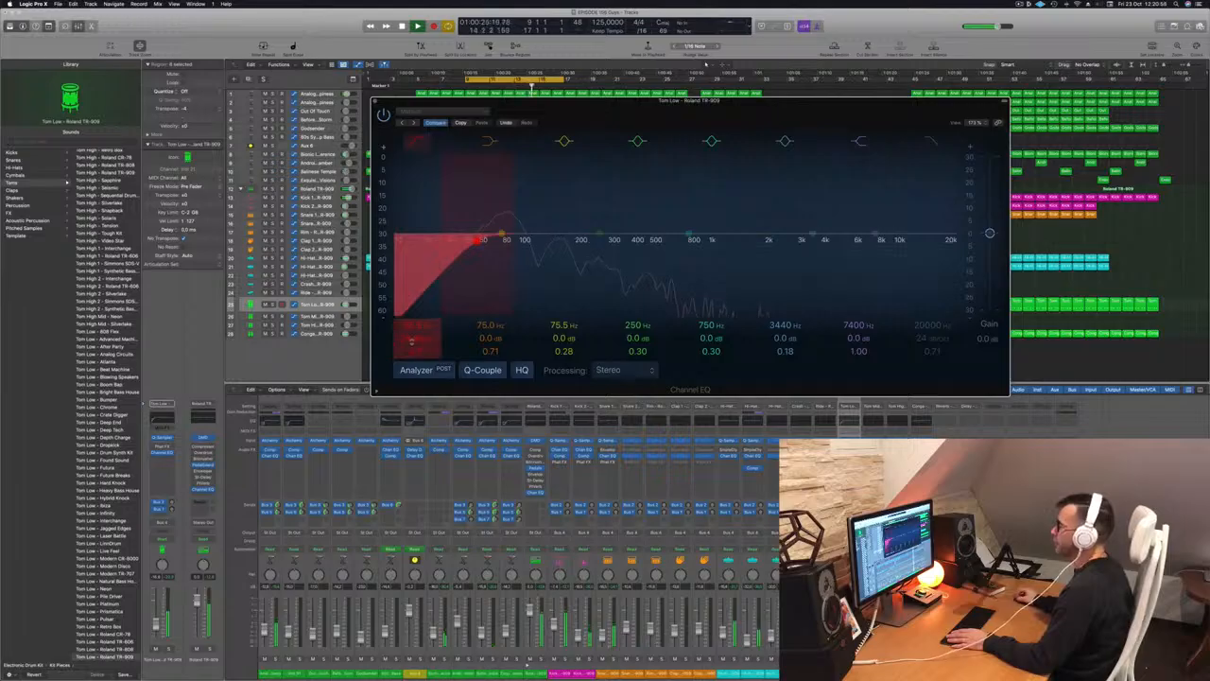
left_click_drag(417, 338, 416, 351)
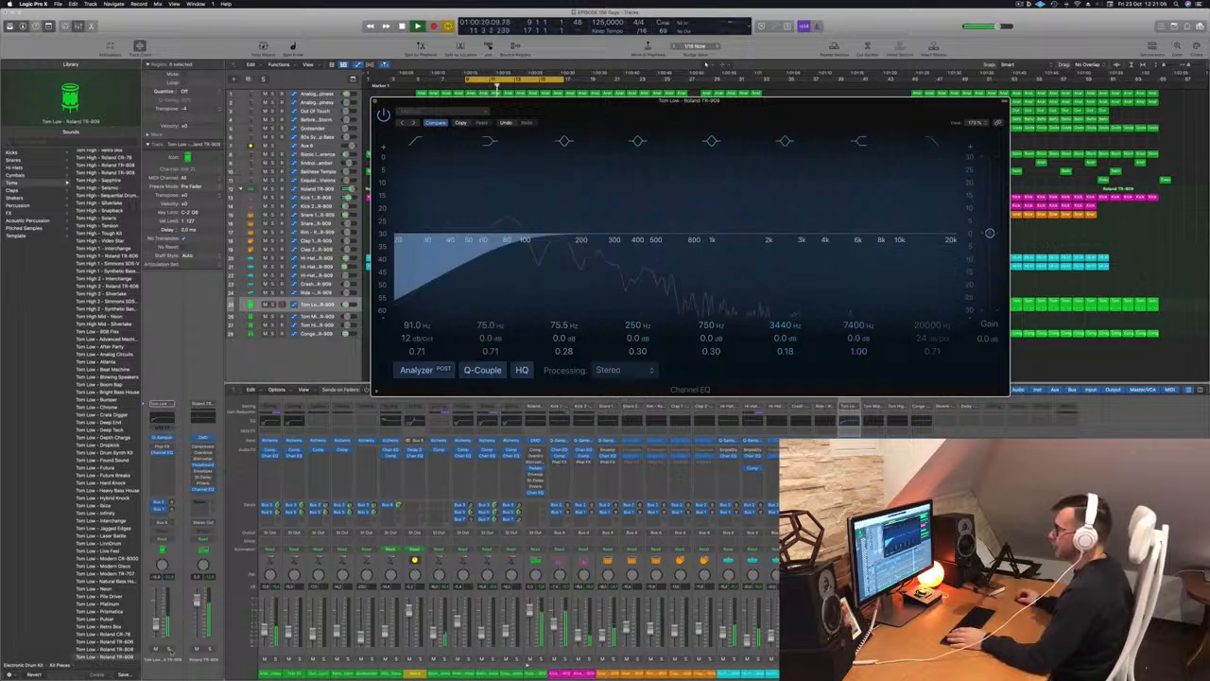
Compare the filtered Tom Low track in solo and in the full mix, and close its Channel EQ
key("s")
key("s")
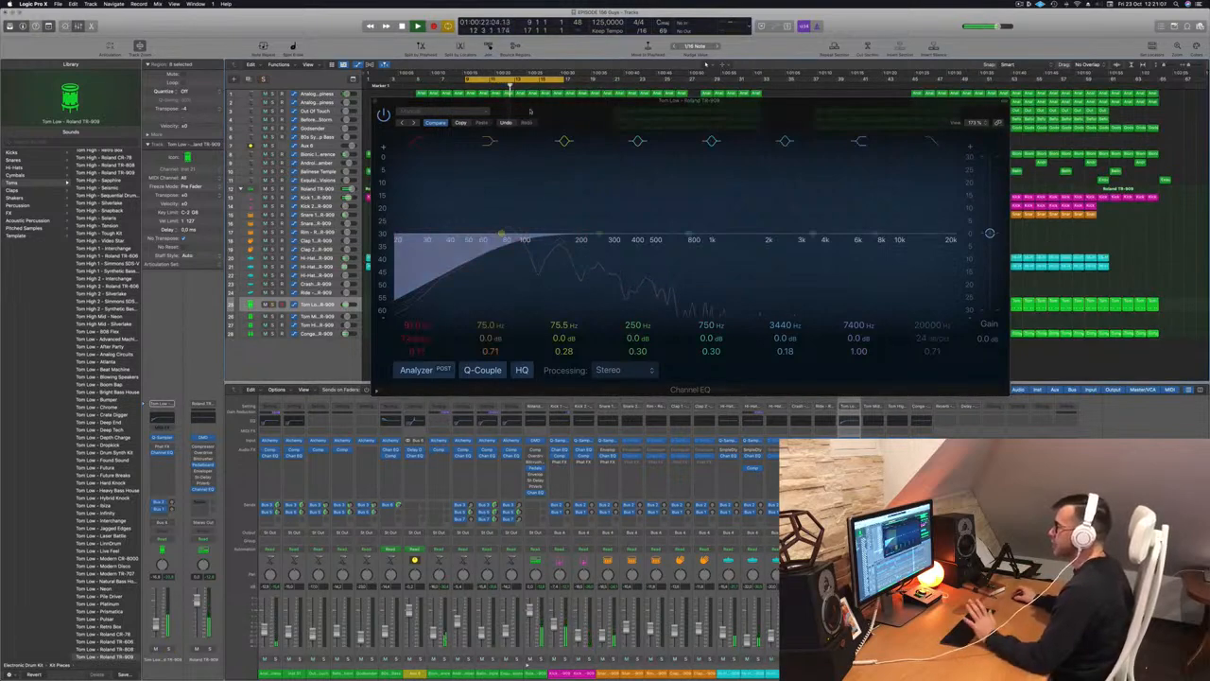
left_click_drag(545, 105, 551, 115)
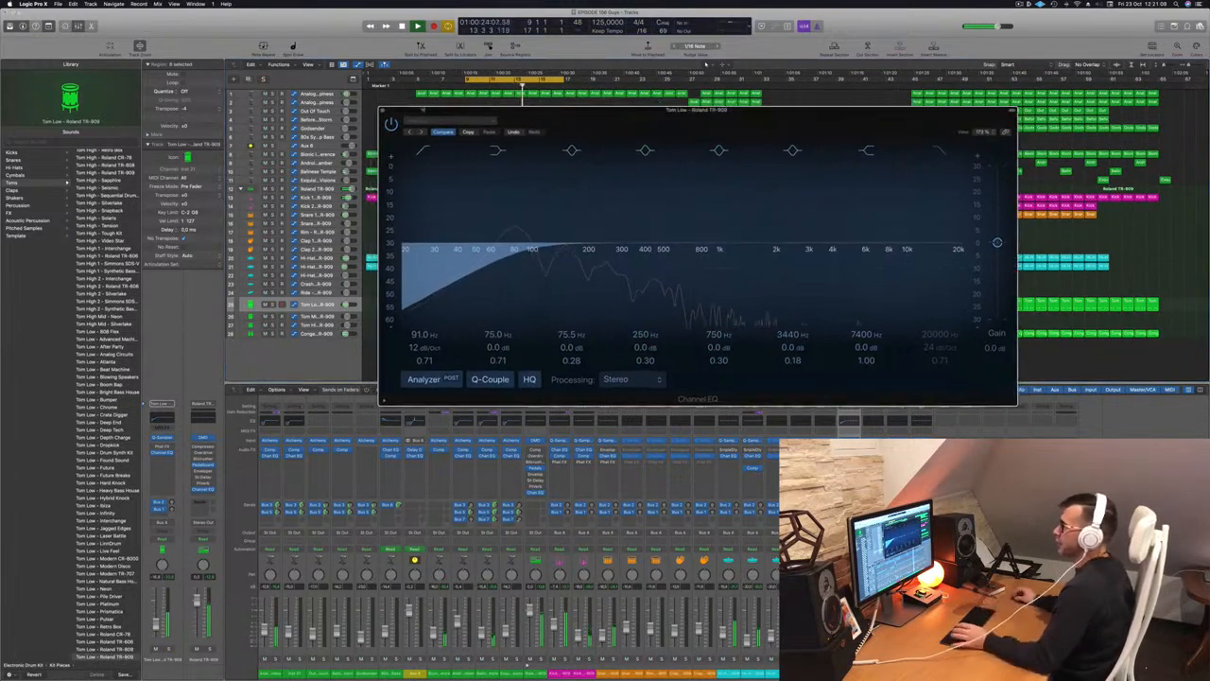
left_click(382, 111)
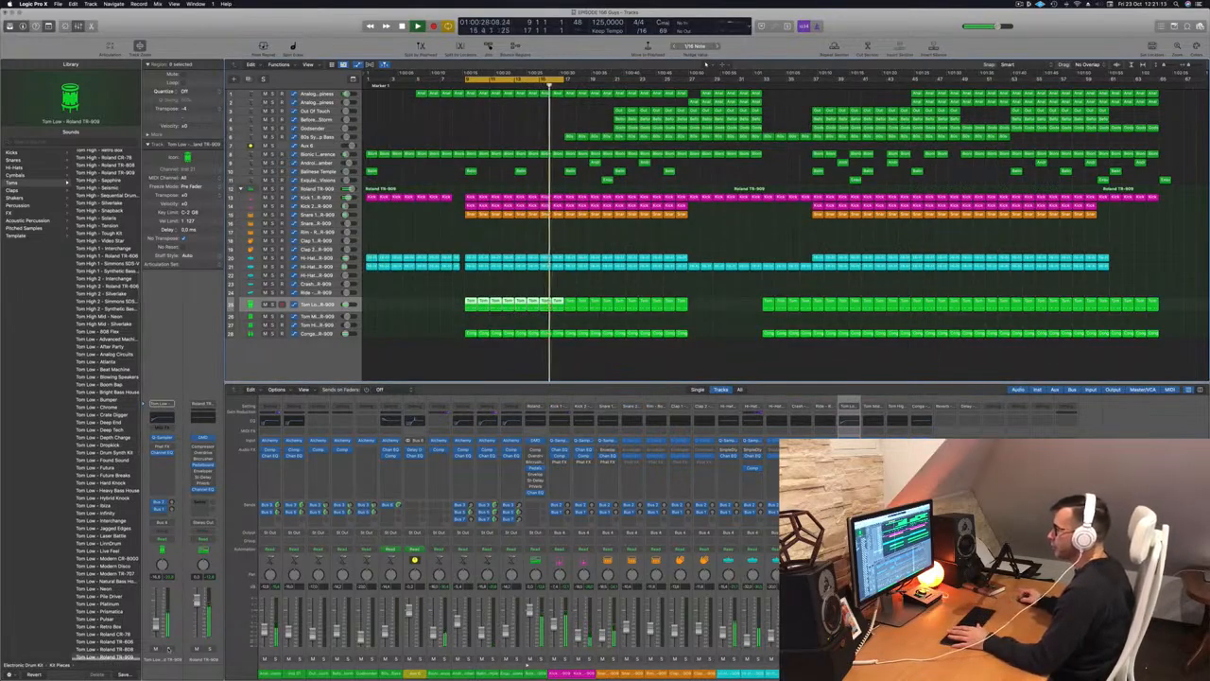
key("s")
key("s")
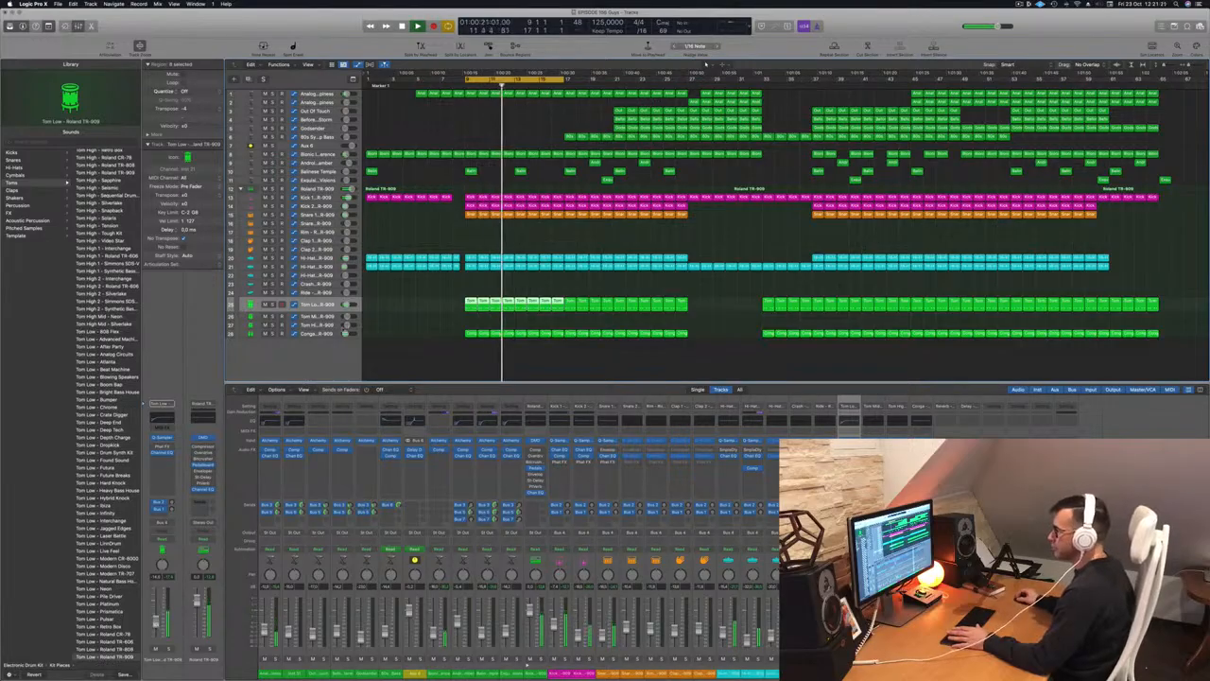
Enable the low cut in the Conga track's Channel EQ and set its frequency to 126 Hz
left_click(320, 333)
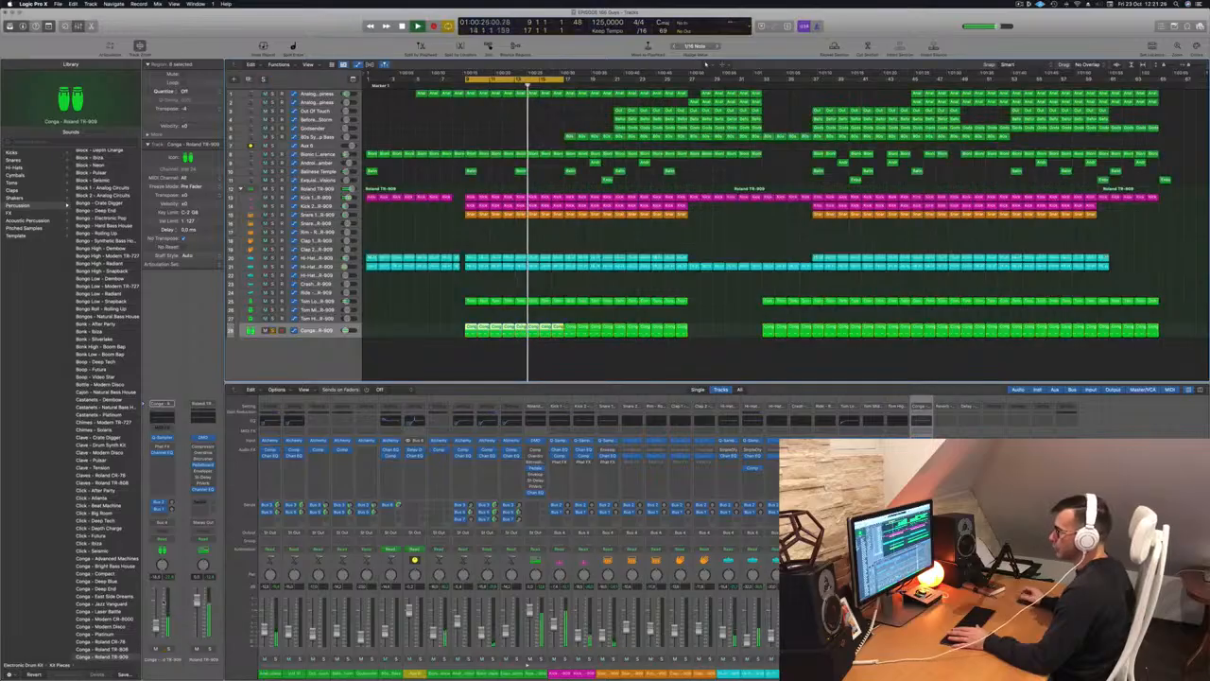
left_click(162, 451)
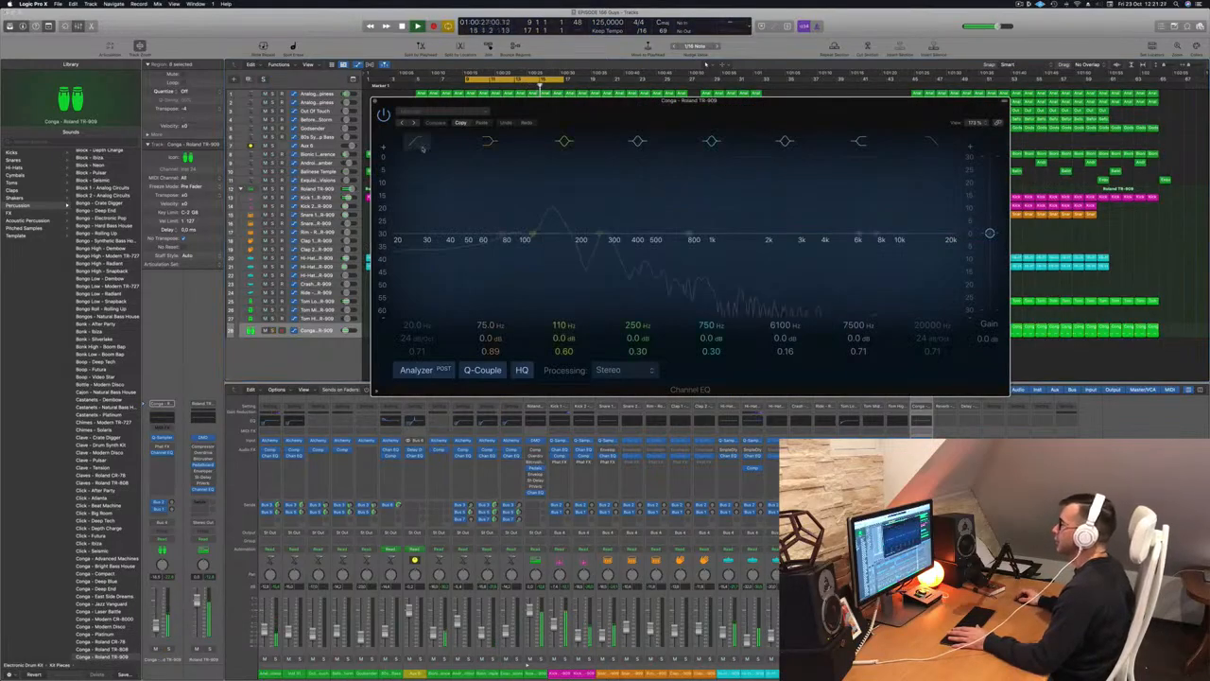
left_click(418, 144)
left_click_drag(415, 214, 563, 195)
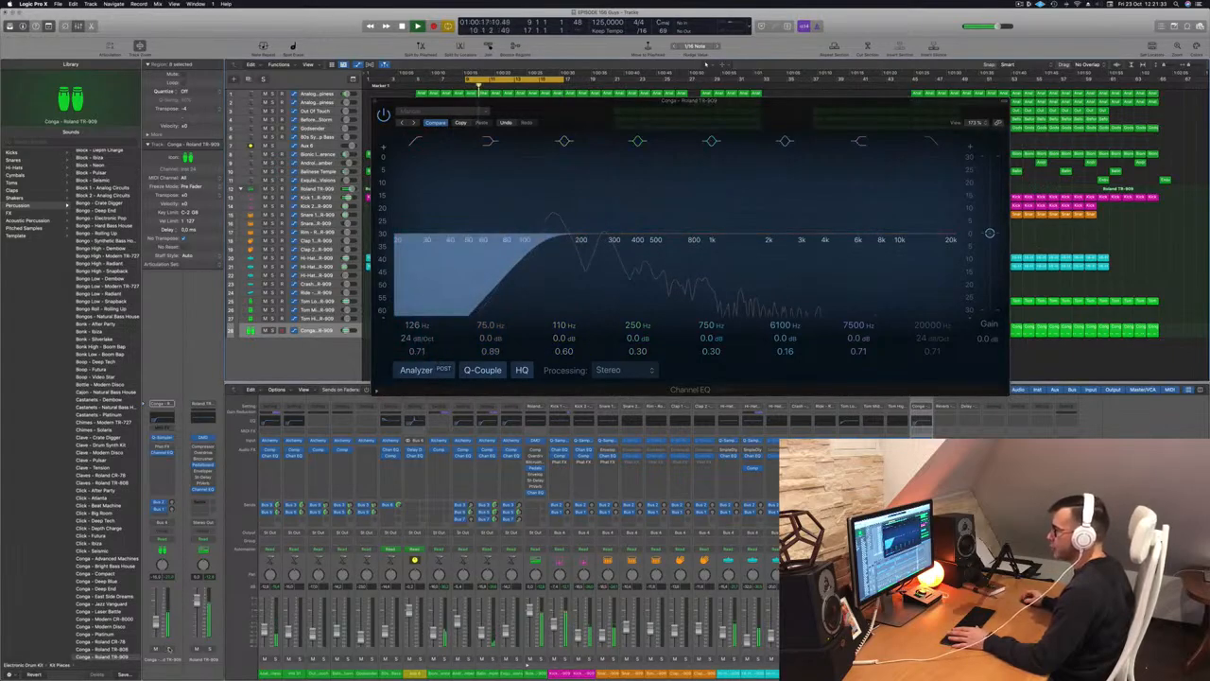
Audition the filtered Conga track by toggling its solo on and off, and close its Channel EQ
key("s")
key("s")
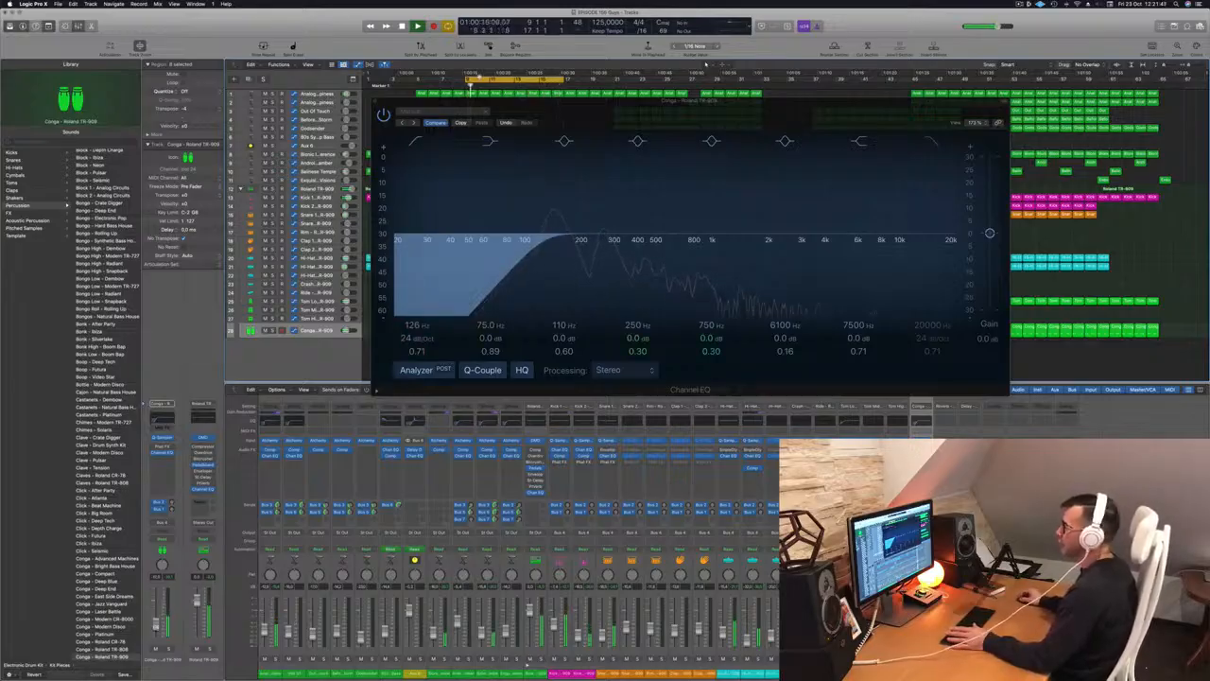
left_click(376, 102)
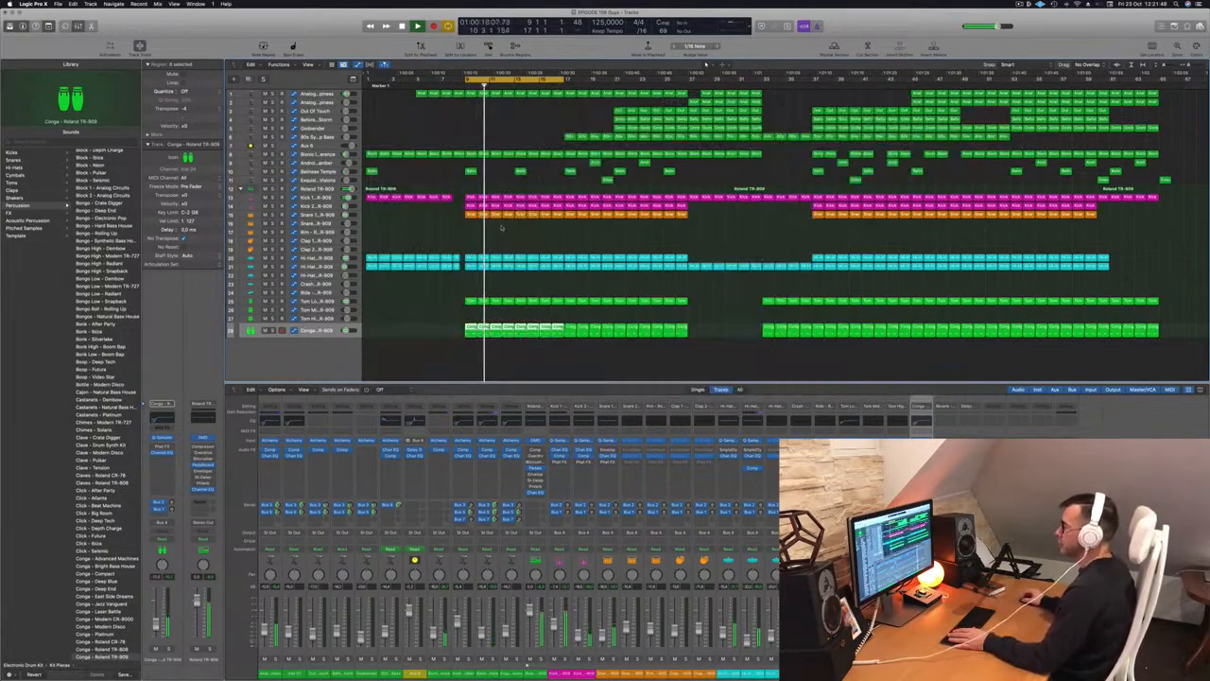
Audition the Hi-Hat Closed 2 track in solo, and enable its Channel EQ low cut with a 48 dB/Oct slope
left_click(331, 267)
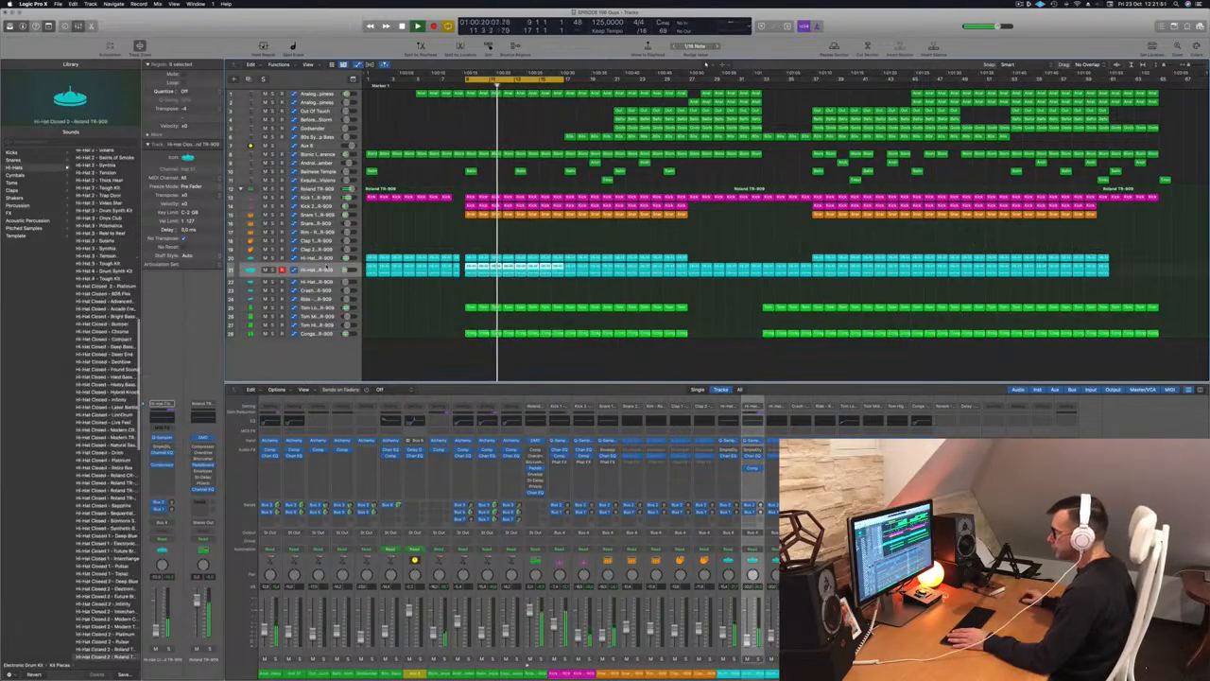
key("s")
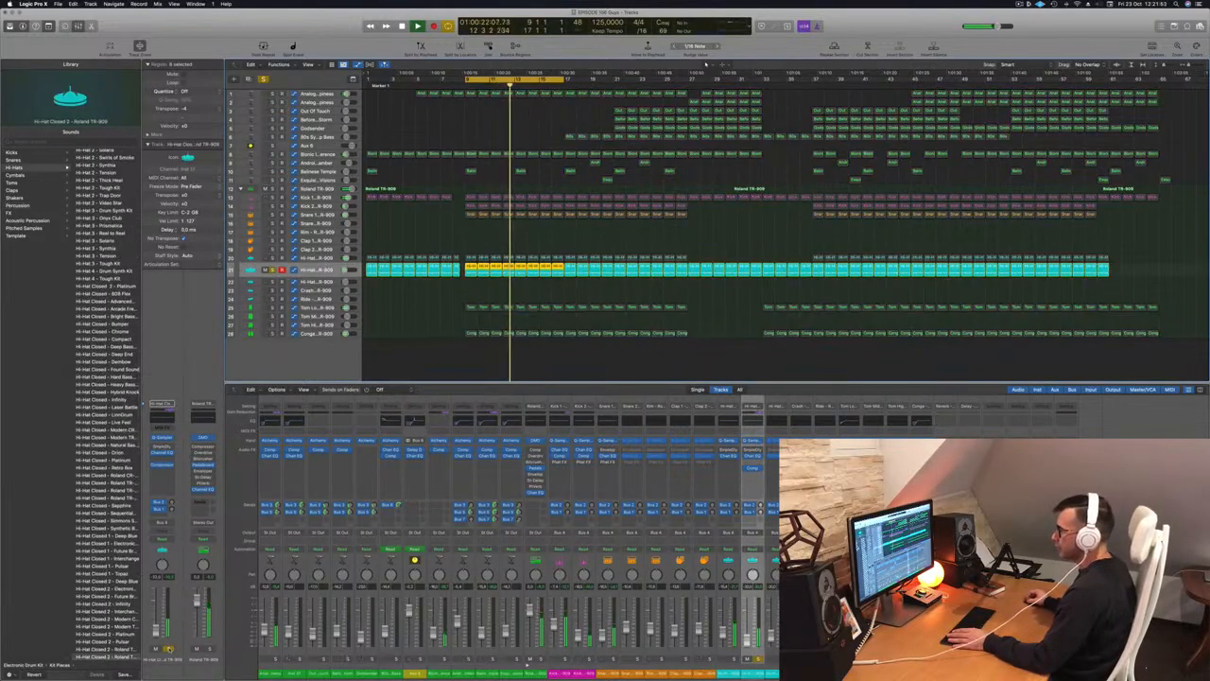
key("s")
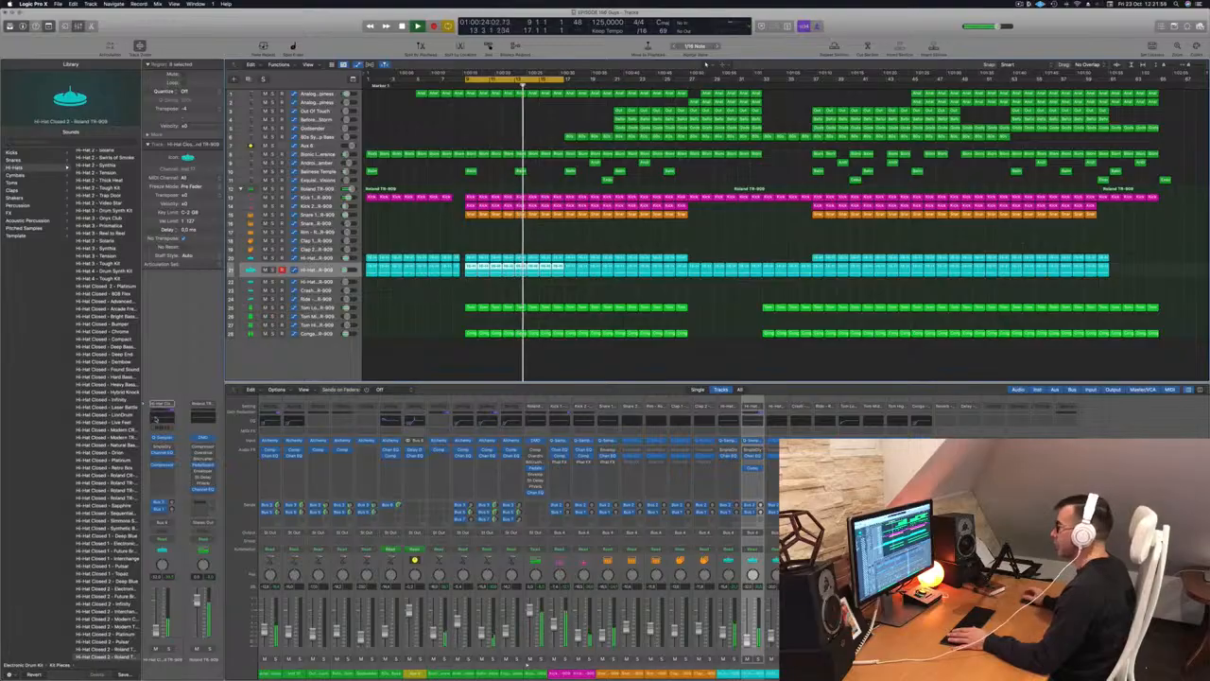
left_click(163, 452)
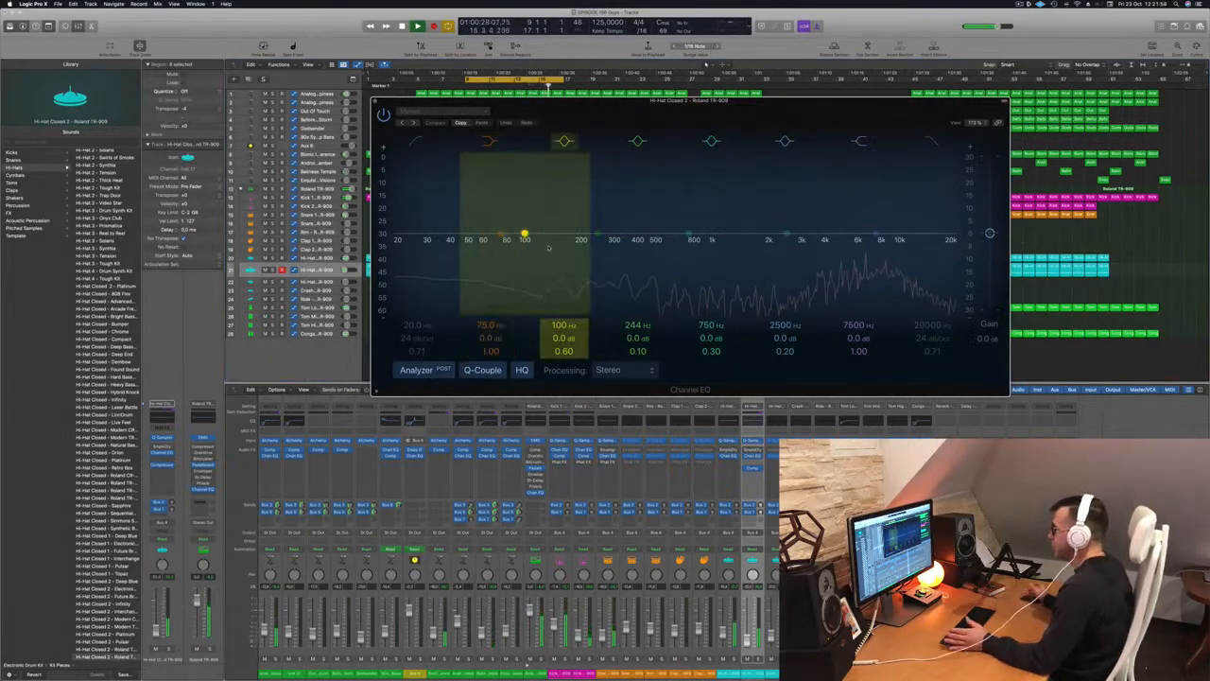
left_click(417, 140)
left_click_drag(417, 140, 625, 163)
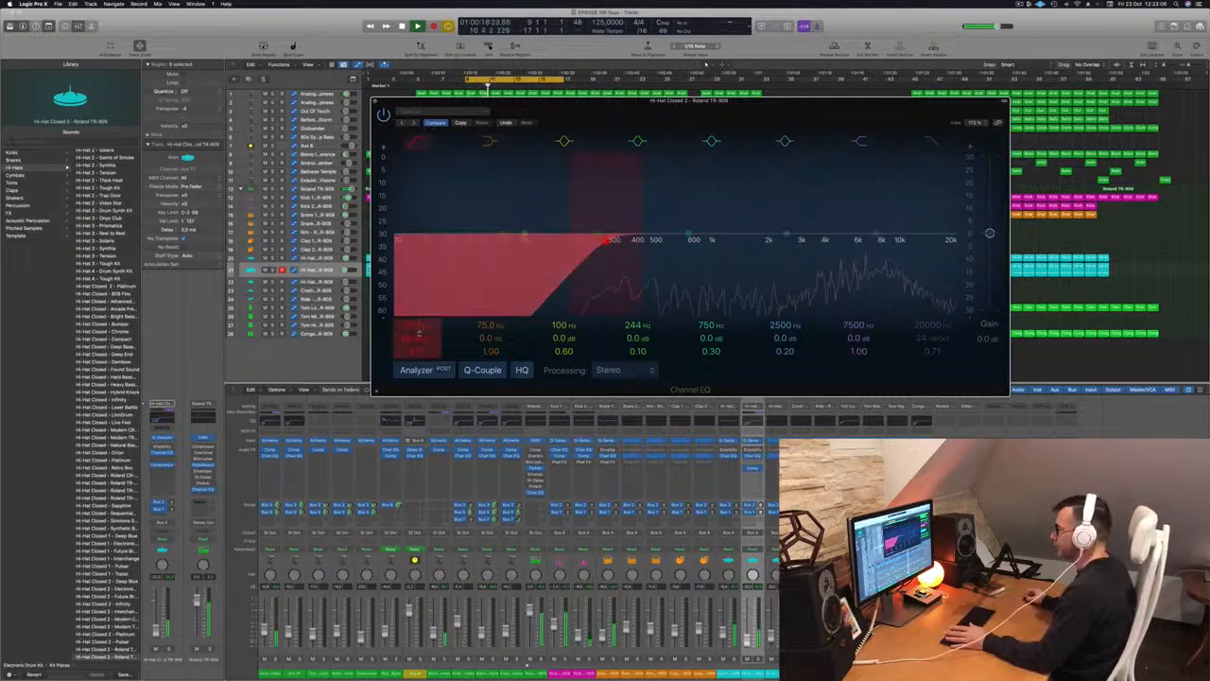
left_click_drag(417, 337, 417, 324)
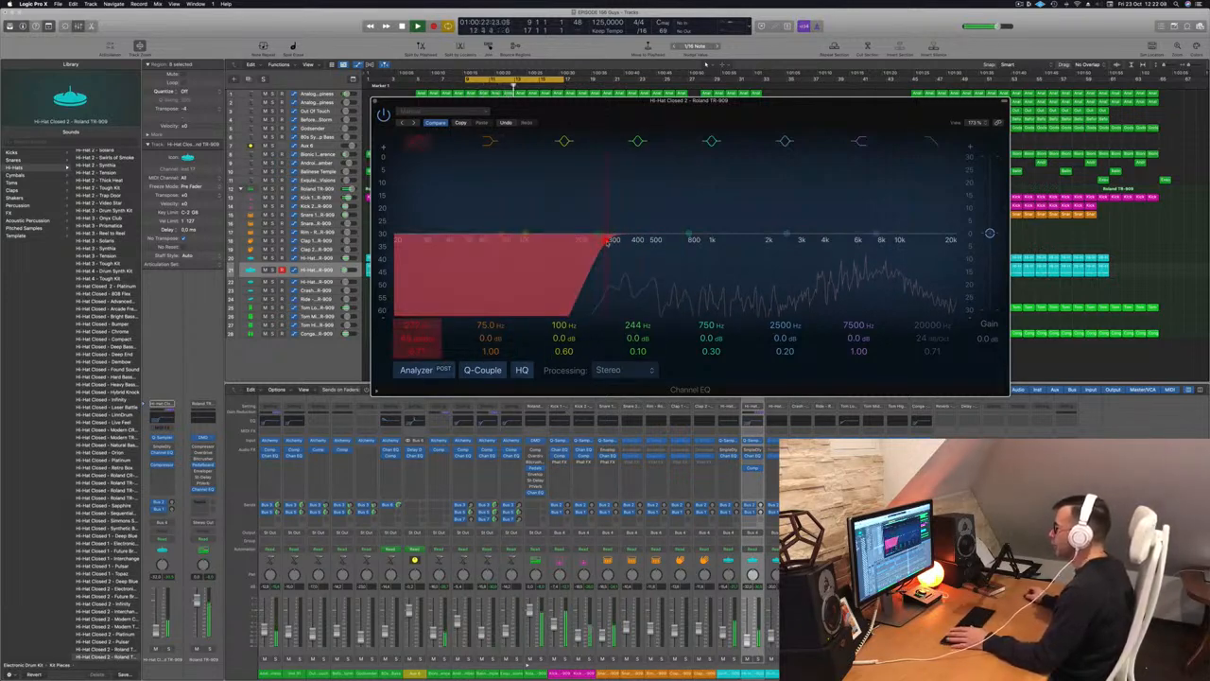
Set the hi-hat's low cut to 1430 Hz with a Q of 0.64, and compare the sound with the band off and on
left_click_drag(608, 241, 728, 239)
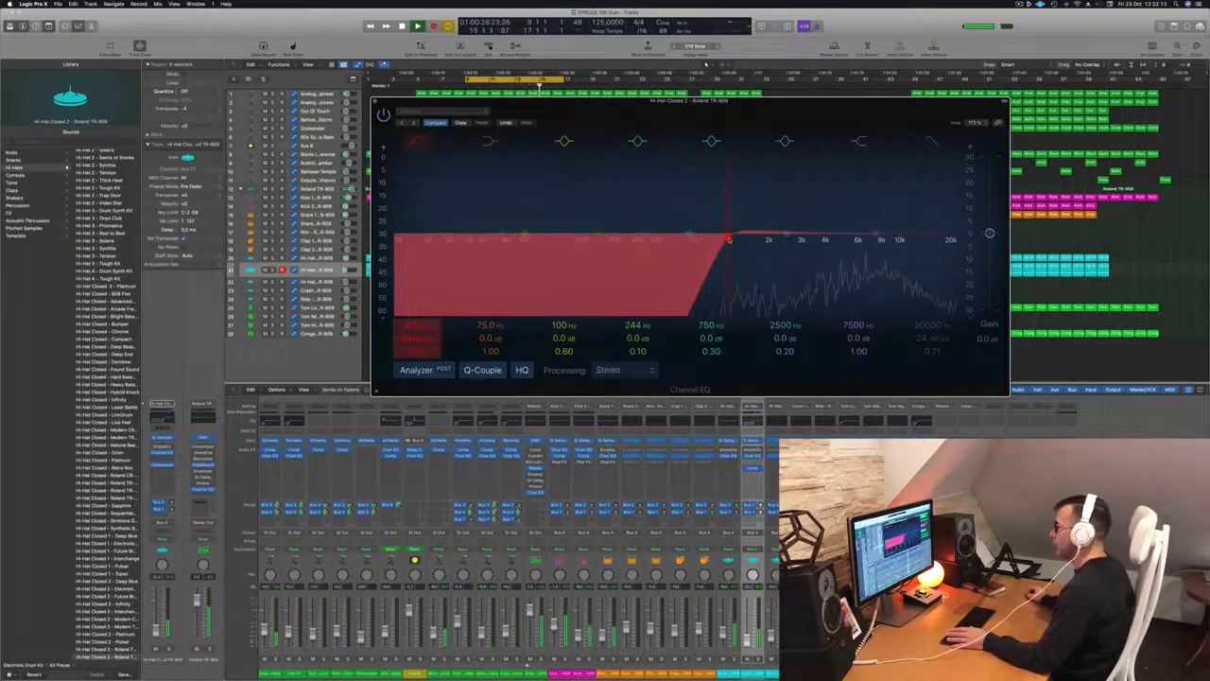
mouse_move(728, 239)
left_mouse_down()
mouse_move(654, 238)
mouse_move(737, 242)
left_mouse_up()
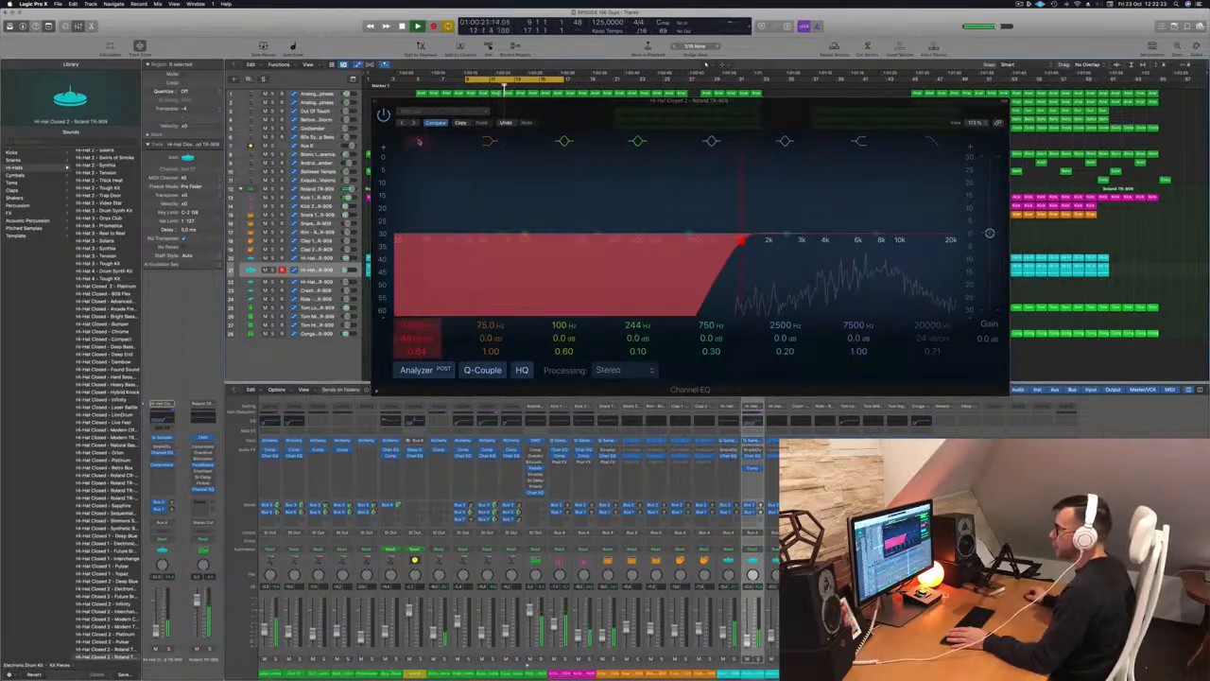
left_click(417, 141)
left_click(418, 141)
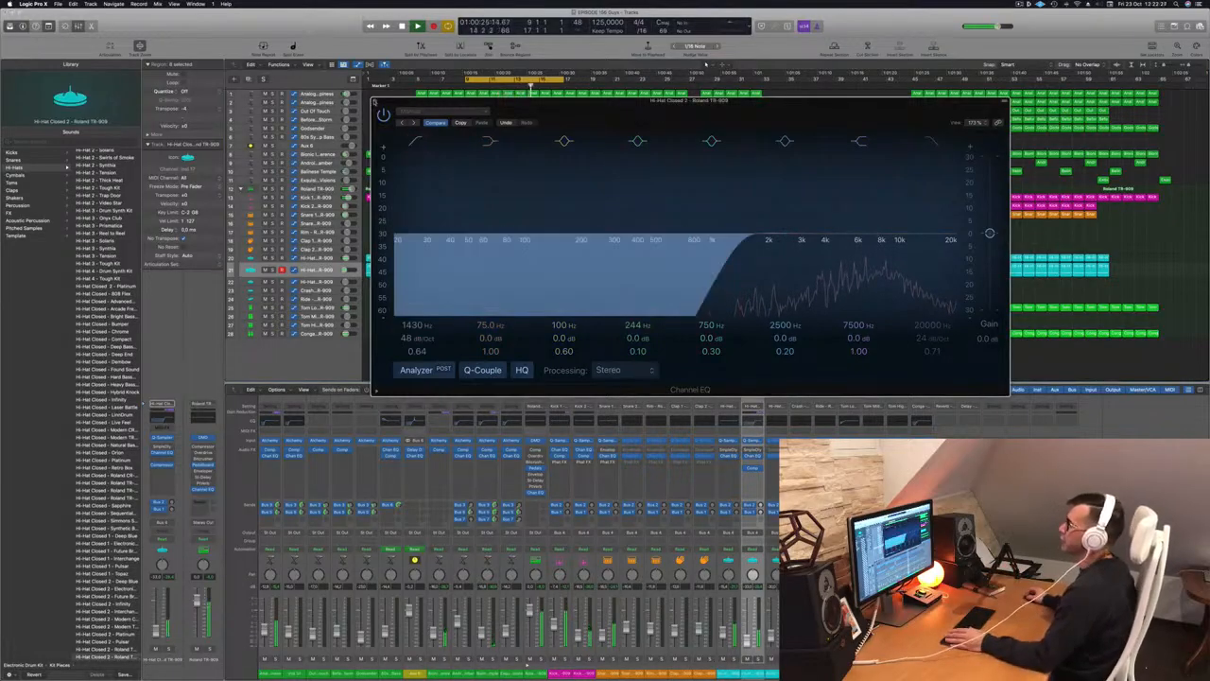
Close the Hi-Hat Closed 2 track's Channel EQ, select the Hi-Hat Closed track and audition it by toggling its solo
key("super+w")
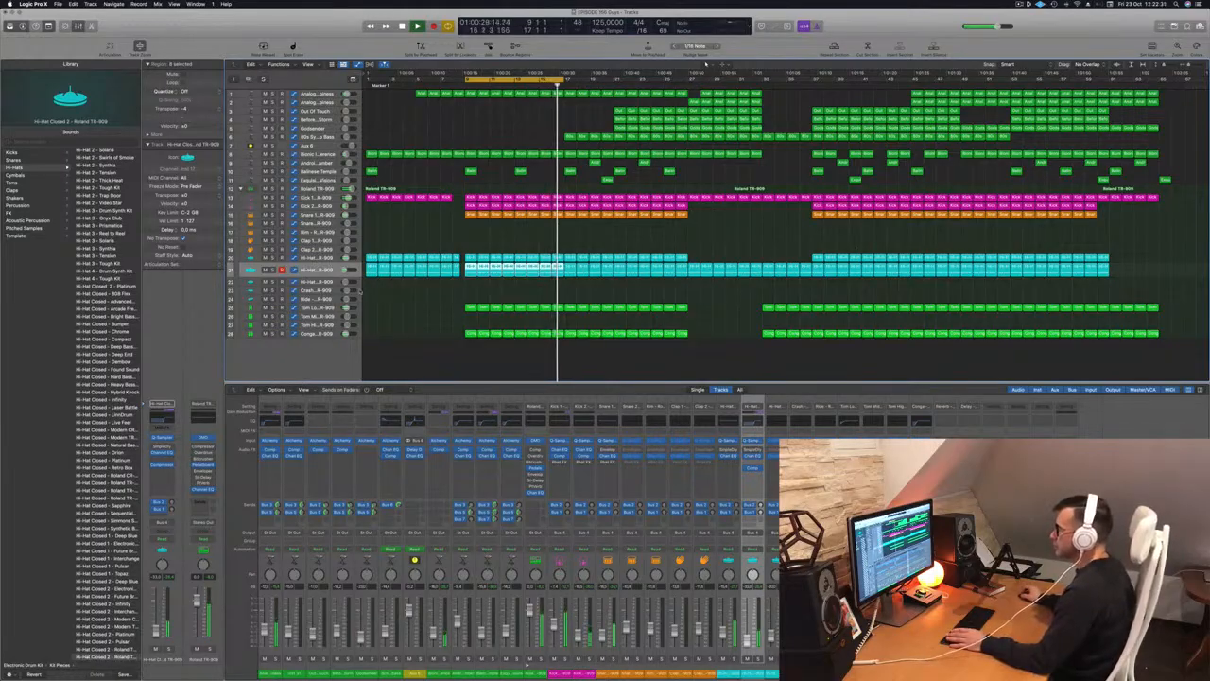
key("Up")
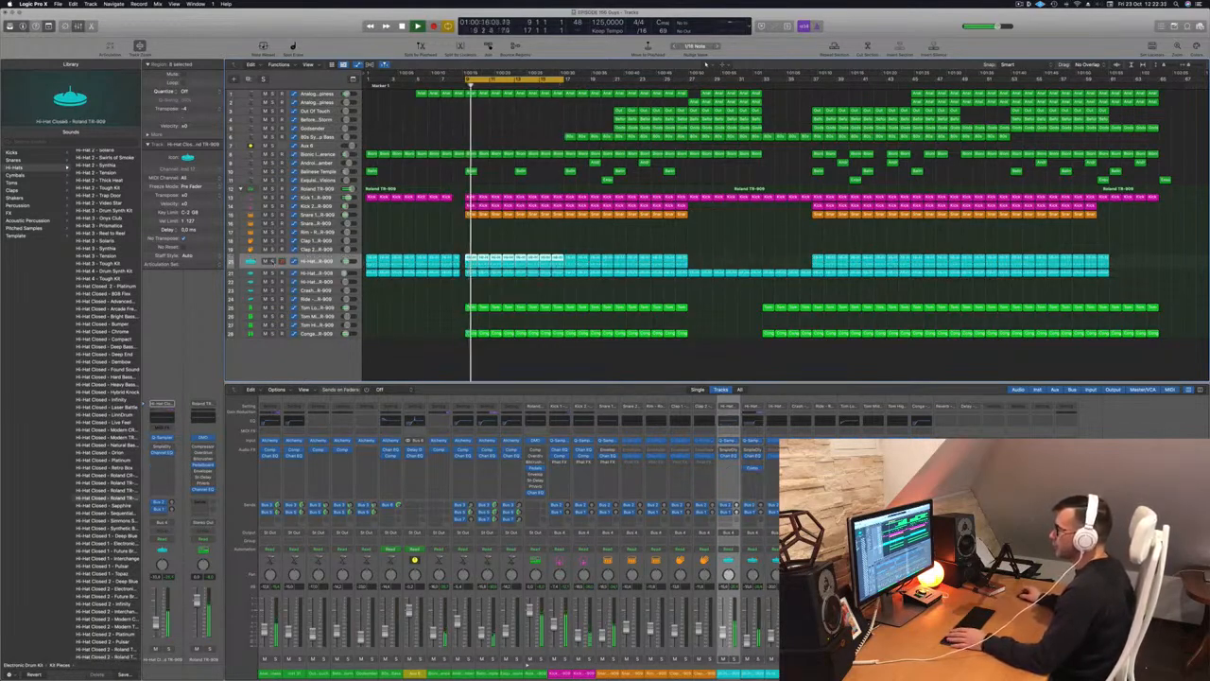
left_click(273, 261)
left_click(273, 261)
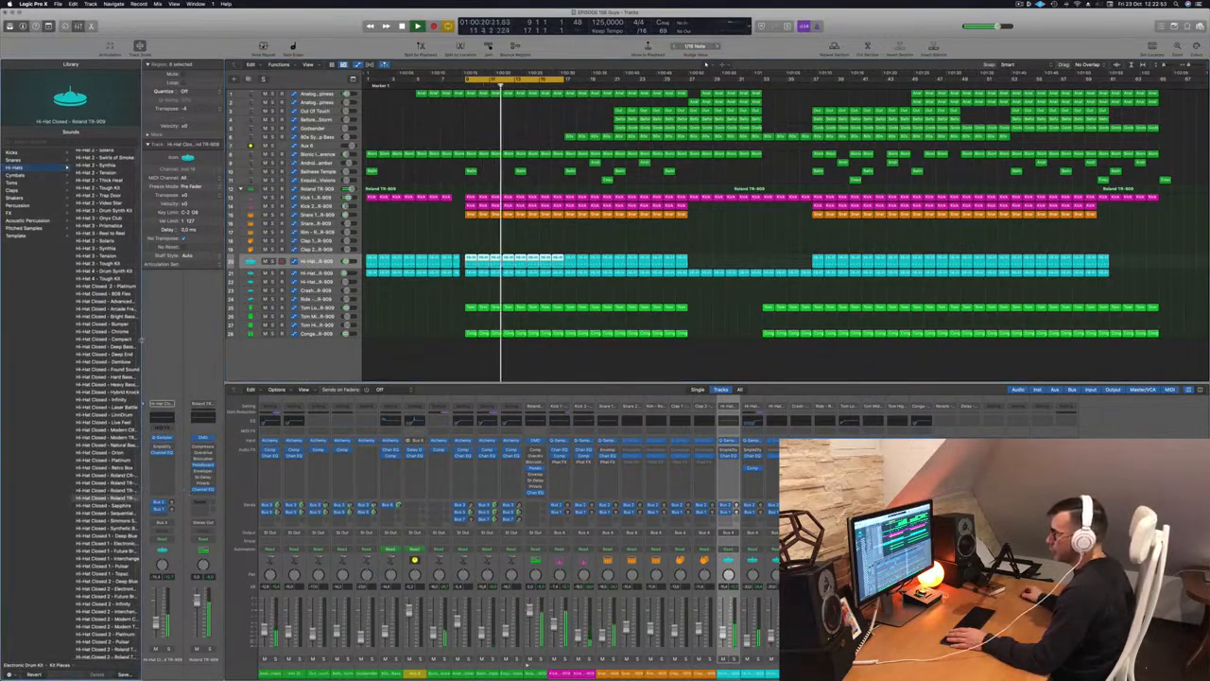
Widen the sound library and replace the Hi-Hat Closed sound with the Roland TR-606 version
left_click_drag(141, 347, 185, 347)
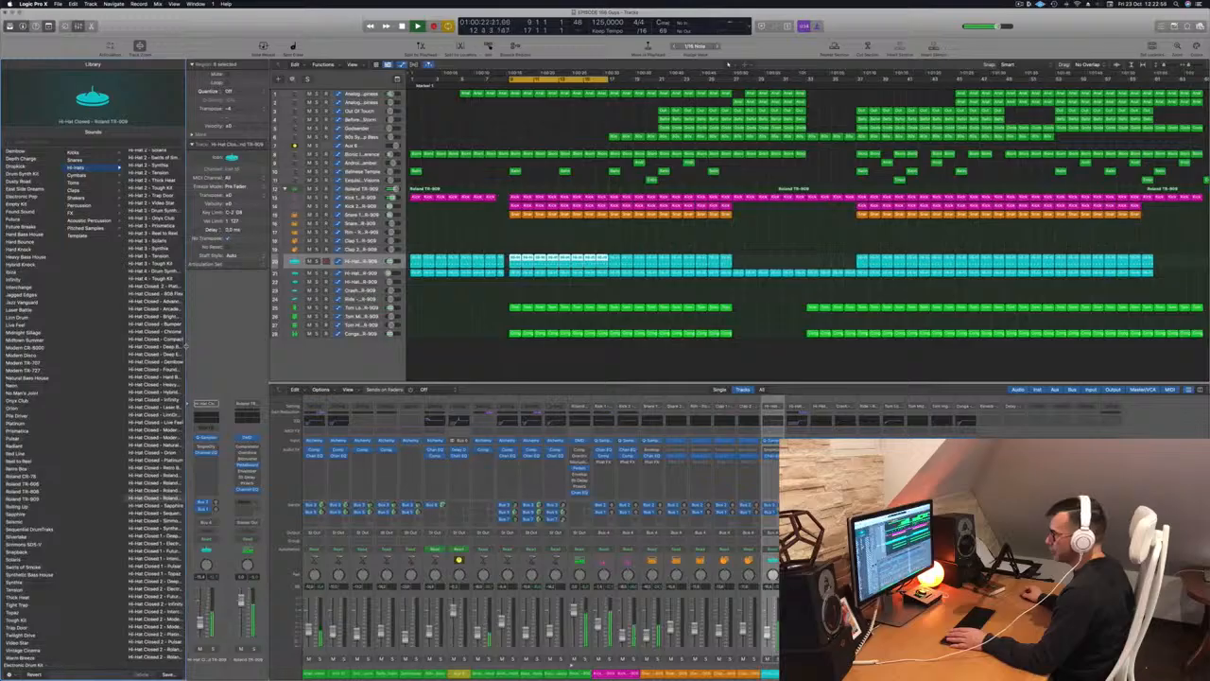
scroll(142, 152, "right", 5)
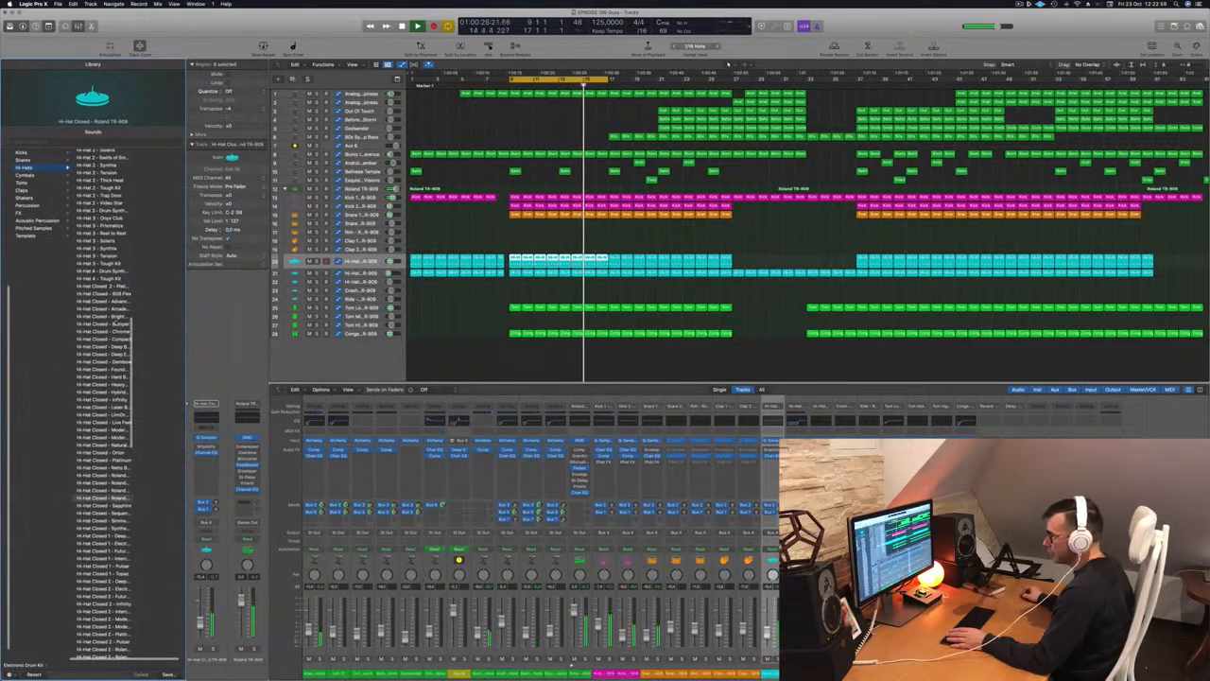
scroll(143, 152, "right", 2)
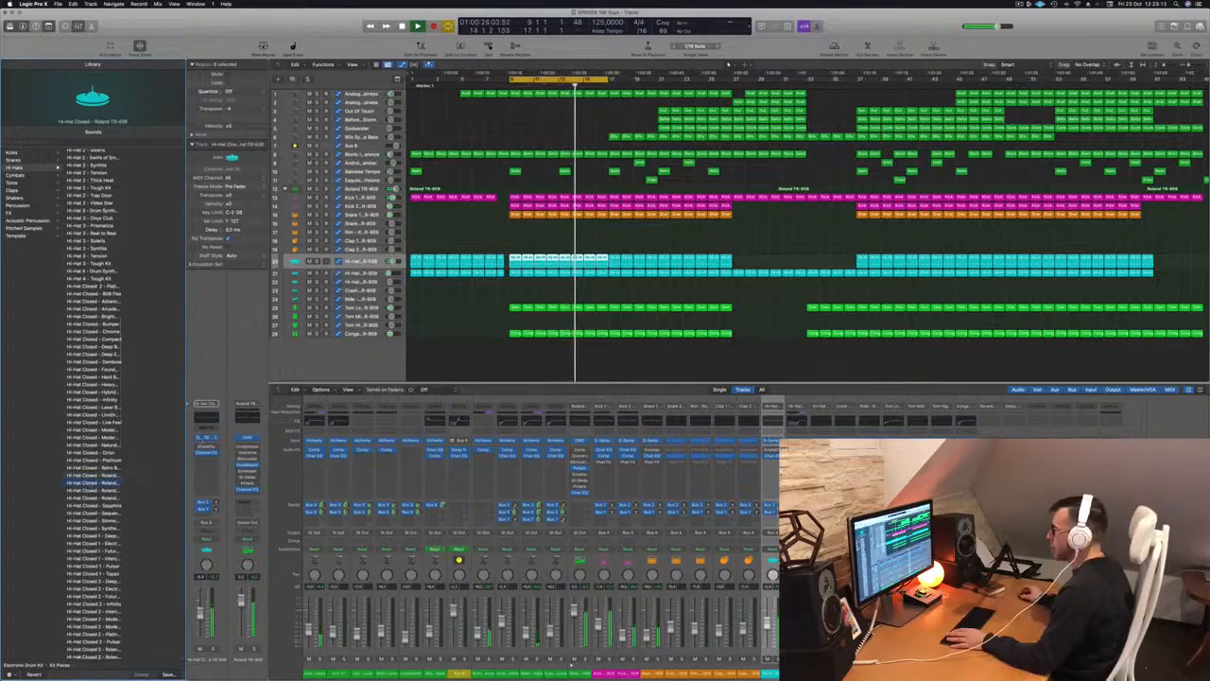
Open the Hi-Hat Closed track's Quick Sampler and place its window clear of the hi-hat regions
left_click(204, 438)
left_click_drag(564, 108, 713, 236)
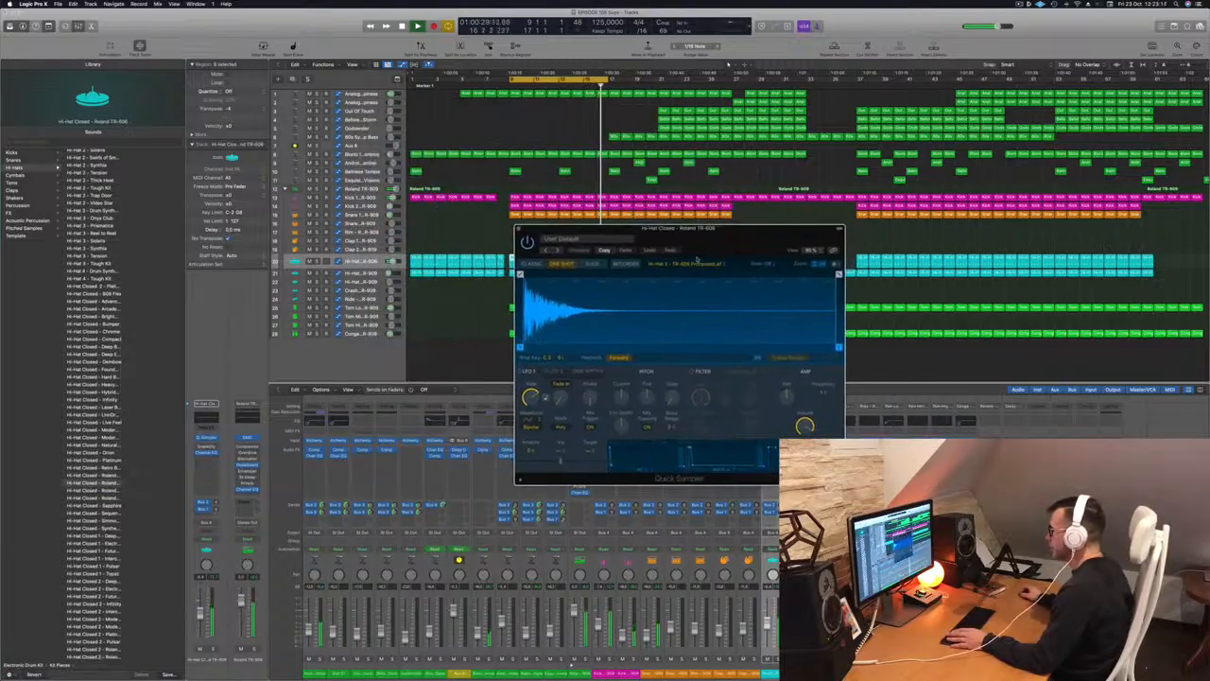
left_click(462, 228)
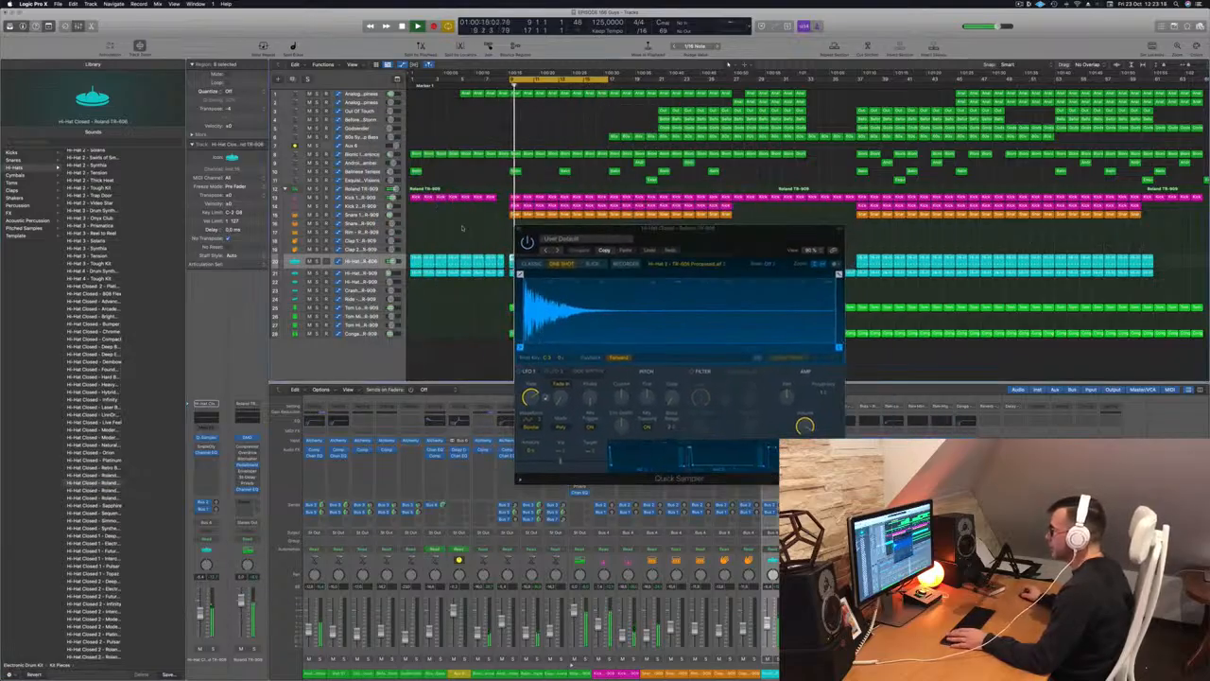
left_click_drag(558, 230, 744, 354)
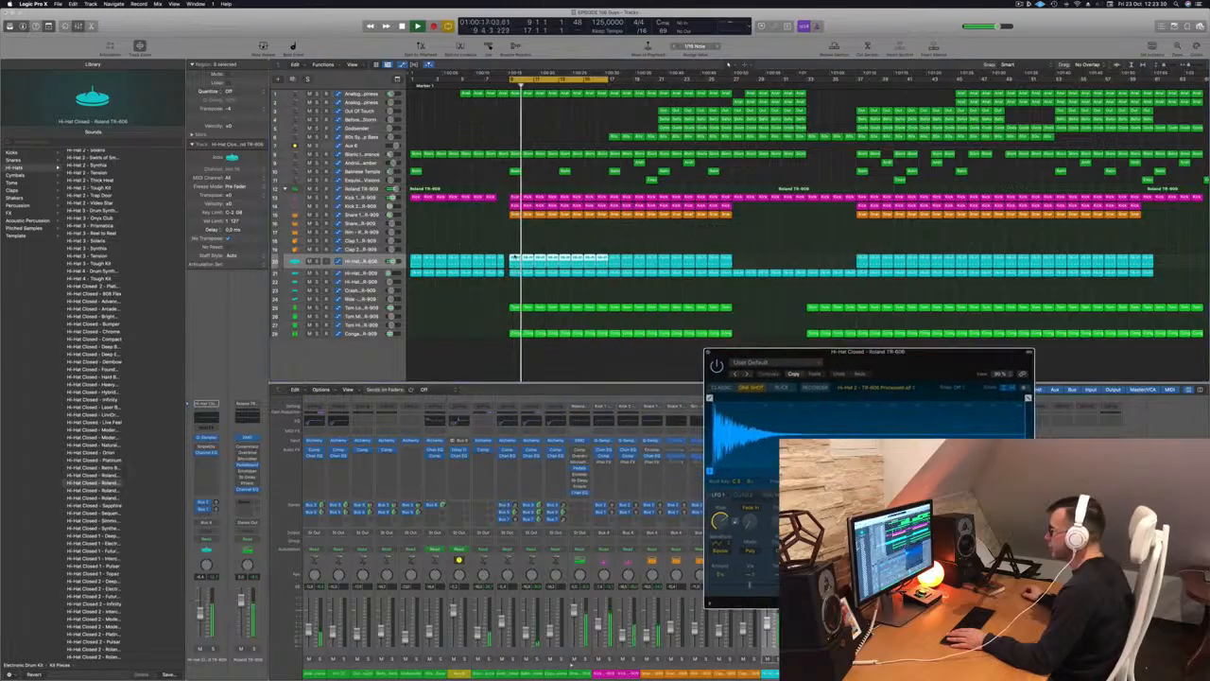
Open the selected Hi-Hat Closed regions in the Piano Roll, lengthen all their selected notes and play them back
left_click(515, 260)
key("p")
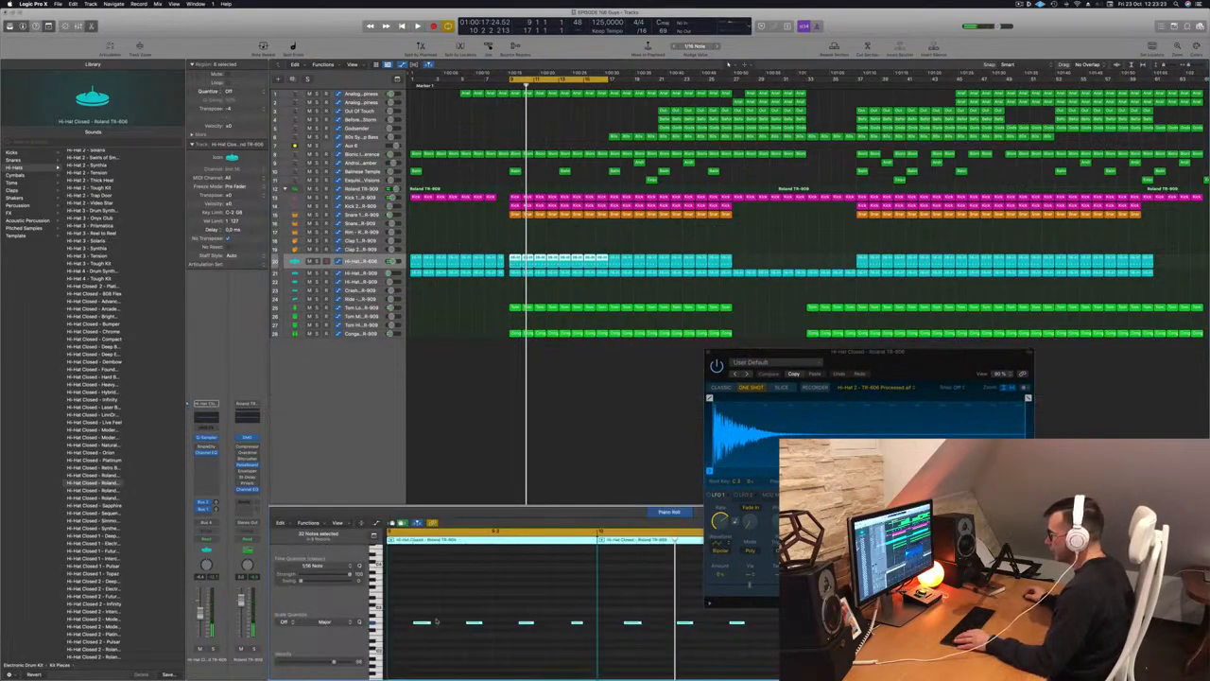
left_click_drag(426, 621, 442, 621)
key("space")
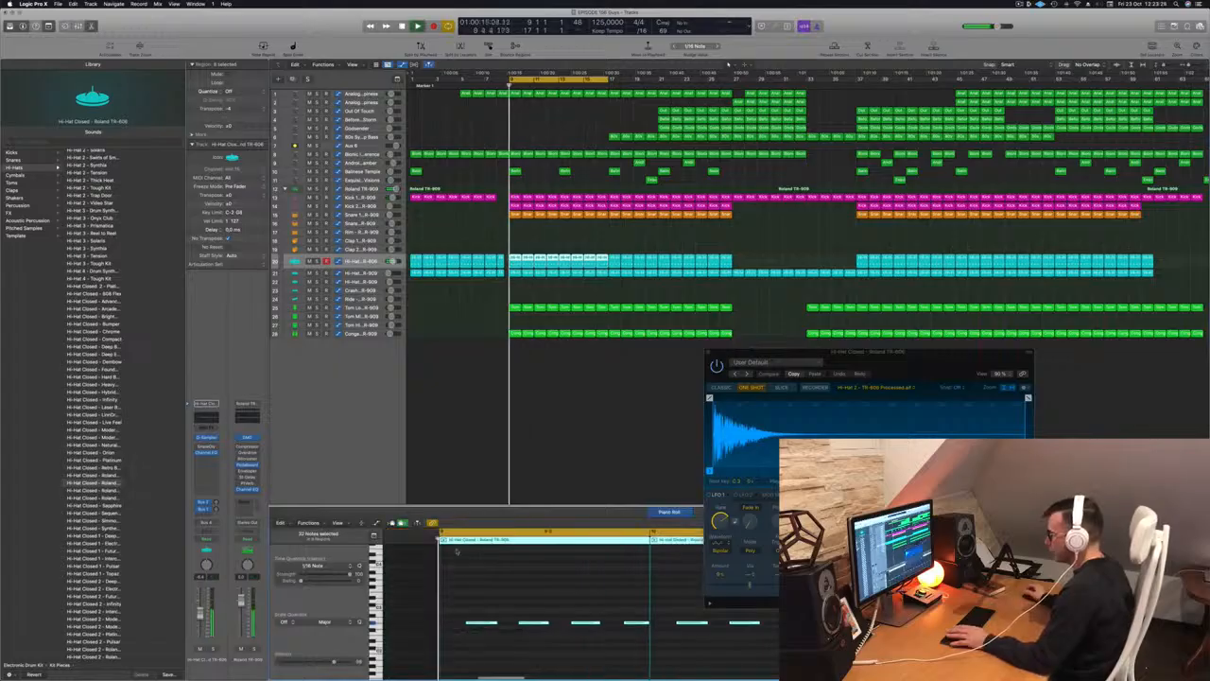
Shorten the hi-hat sample in Quick Sampler by pulling its end marker inward and adding a long fade-out, and close the plug-in
left_click_drag(822, 355, 455, 335)
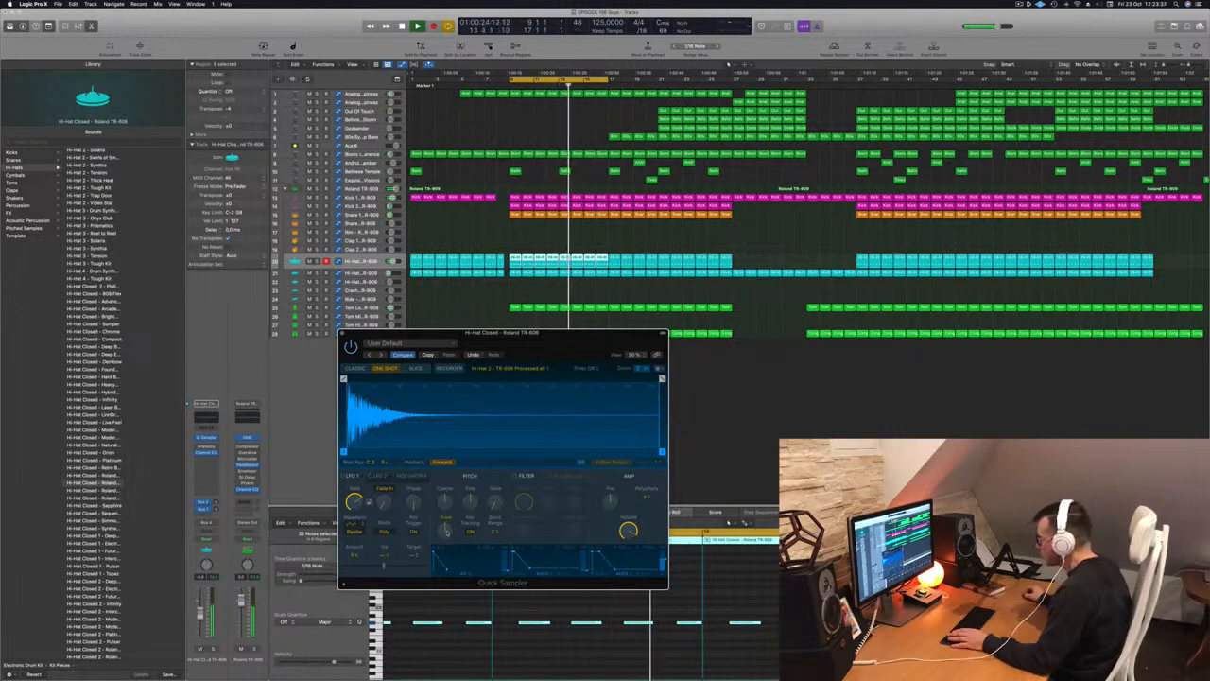
left_click_drag(572, 331, 726, 303)
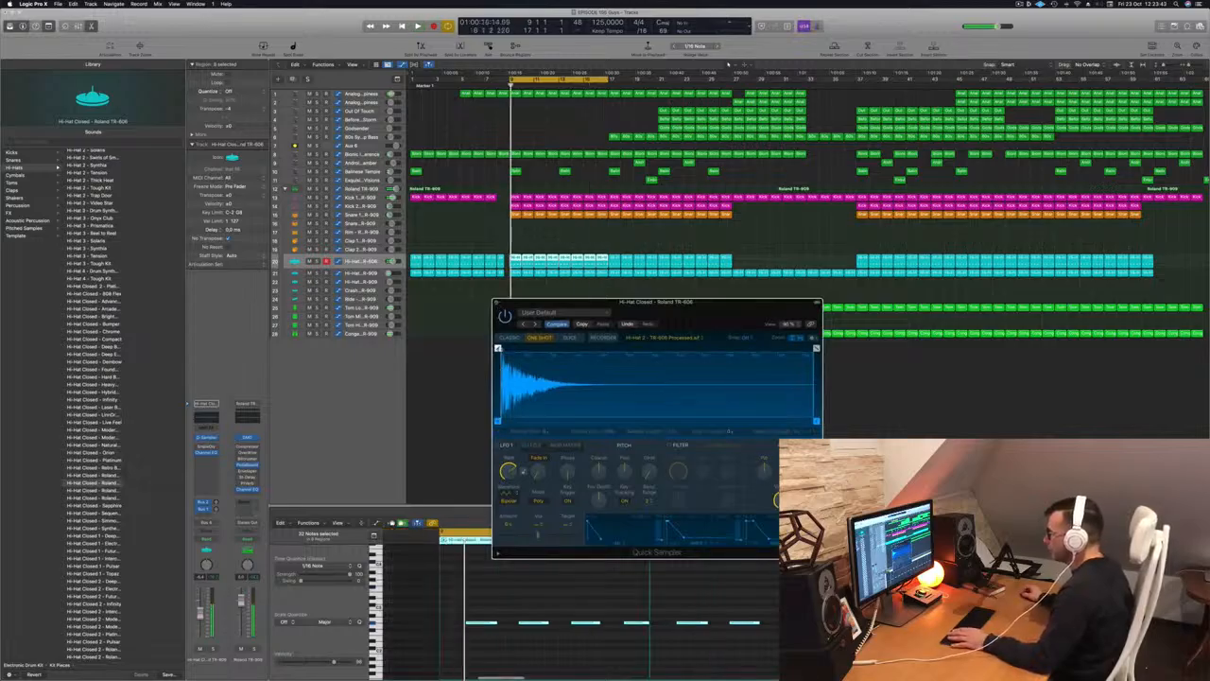
mouse_move(498, 348)
left_mouse_down()
mouse_move(562, 348)
mouse_move(498, 348)
left_mouse_up()
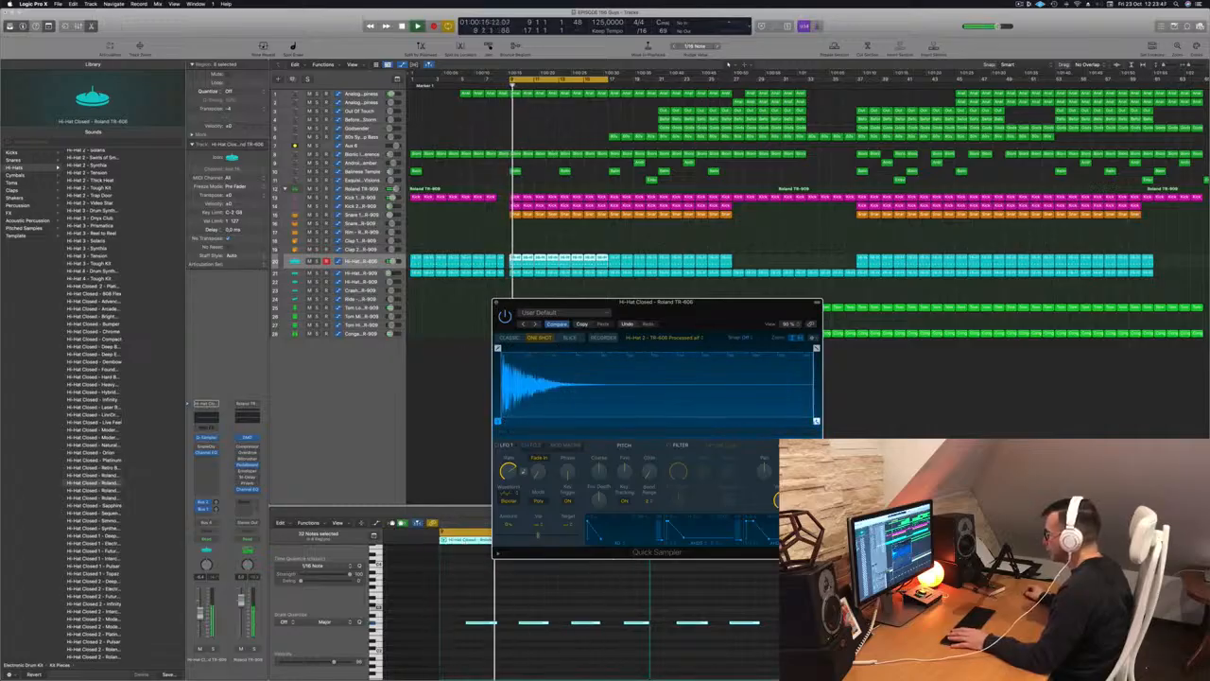
left_click_drag(816, 421, 613, 380)
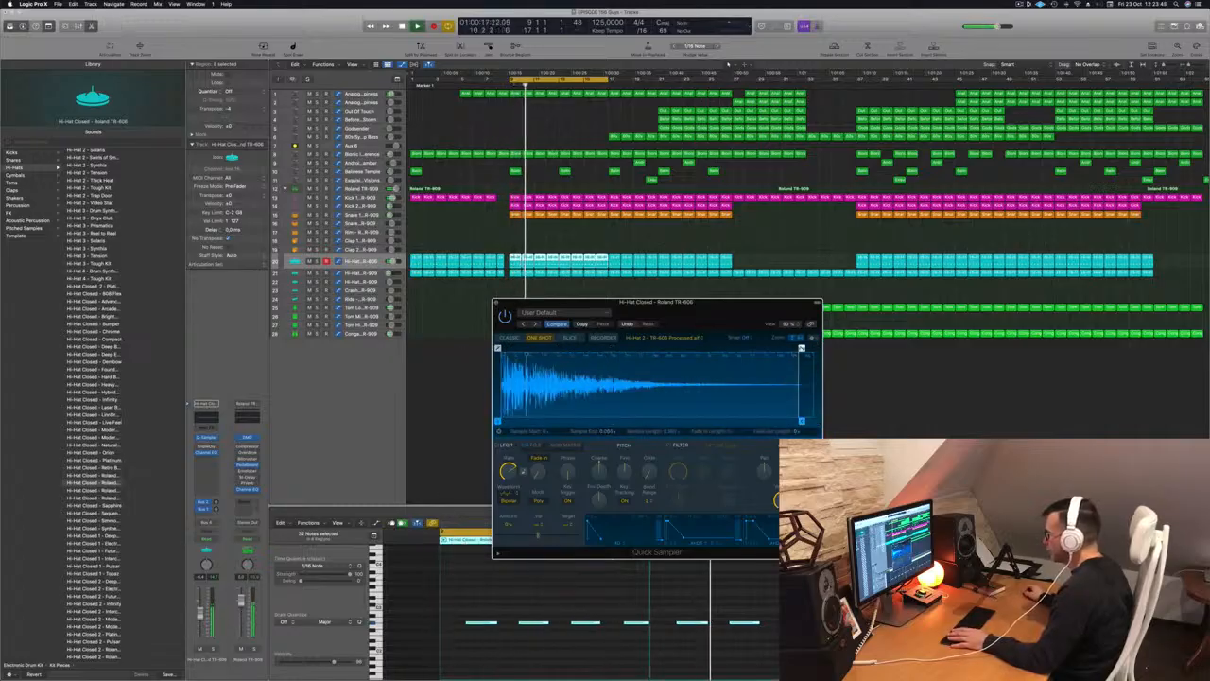
left_click_drag(800, 348, 612, 348)
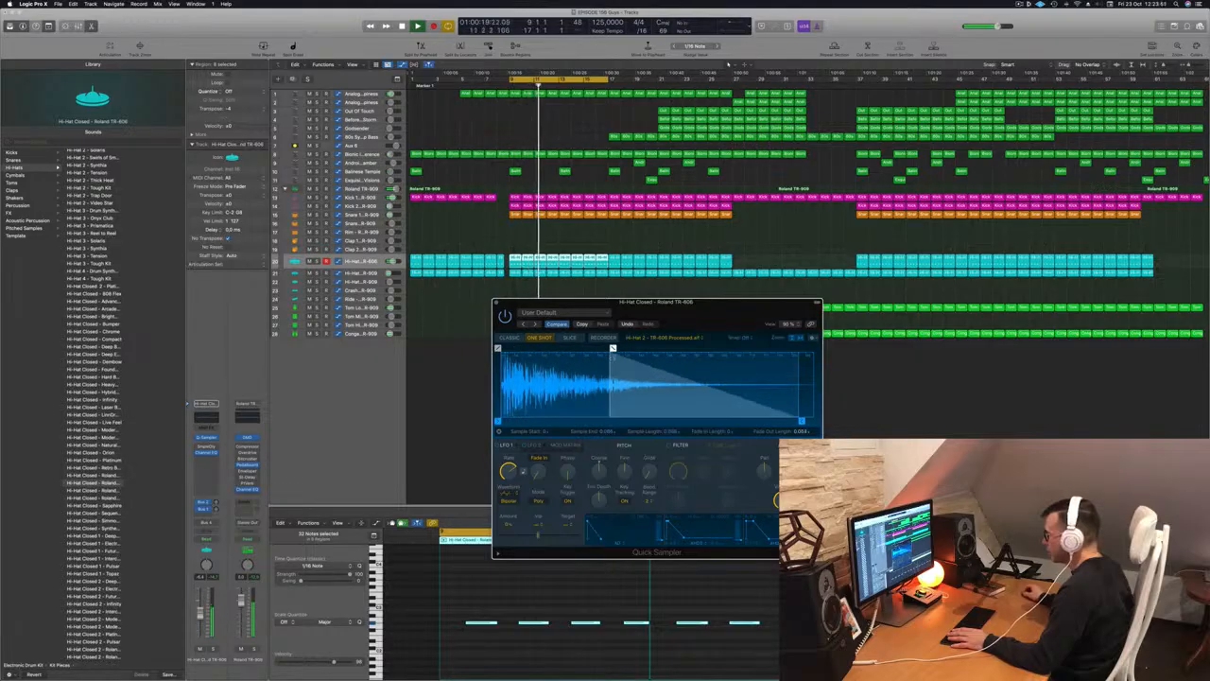
left_click(496, 302)
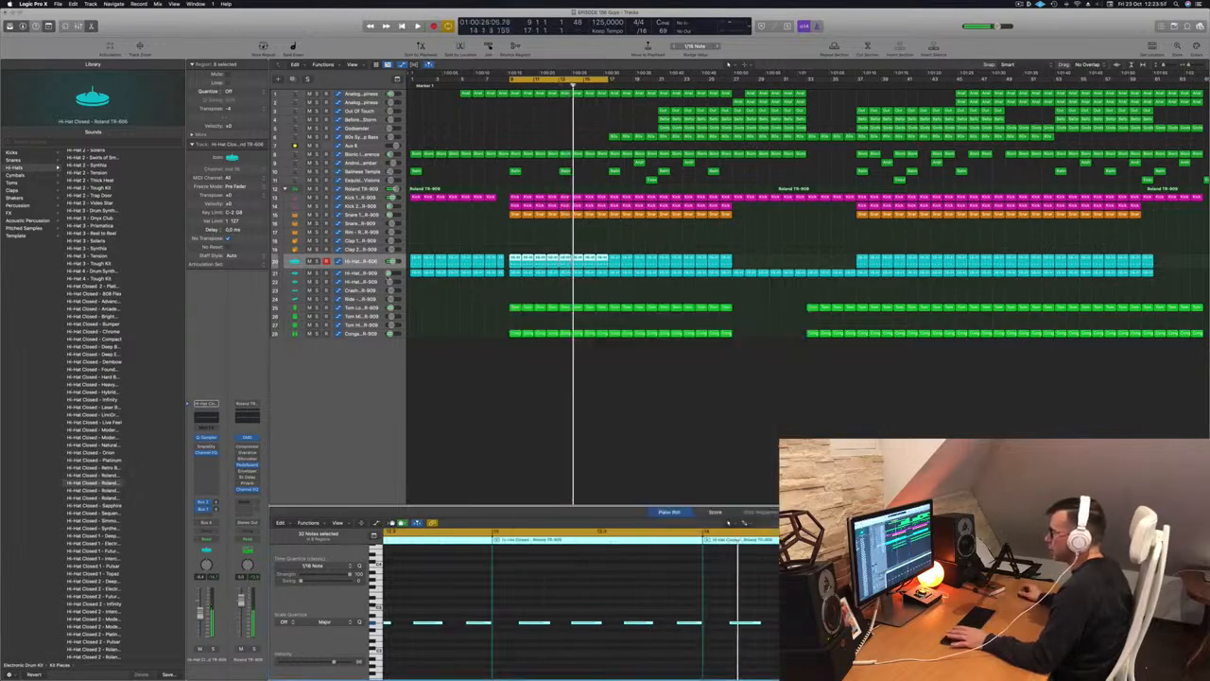
Enable the low cut in the Hi-Hat Closed track's Channel EQ, set it to 4040 Hz and replay the loop
key("space")
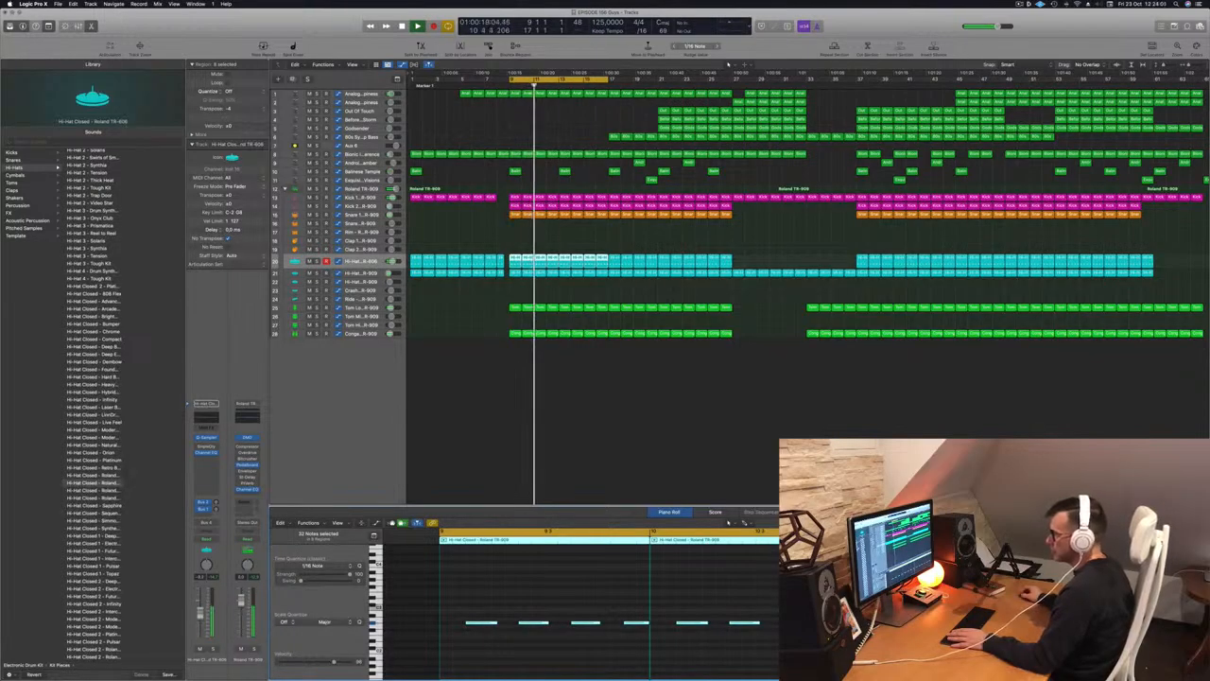
left_click(204, 422)
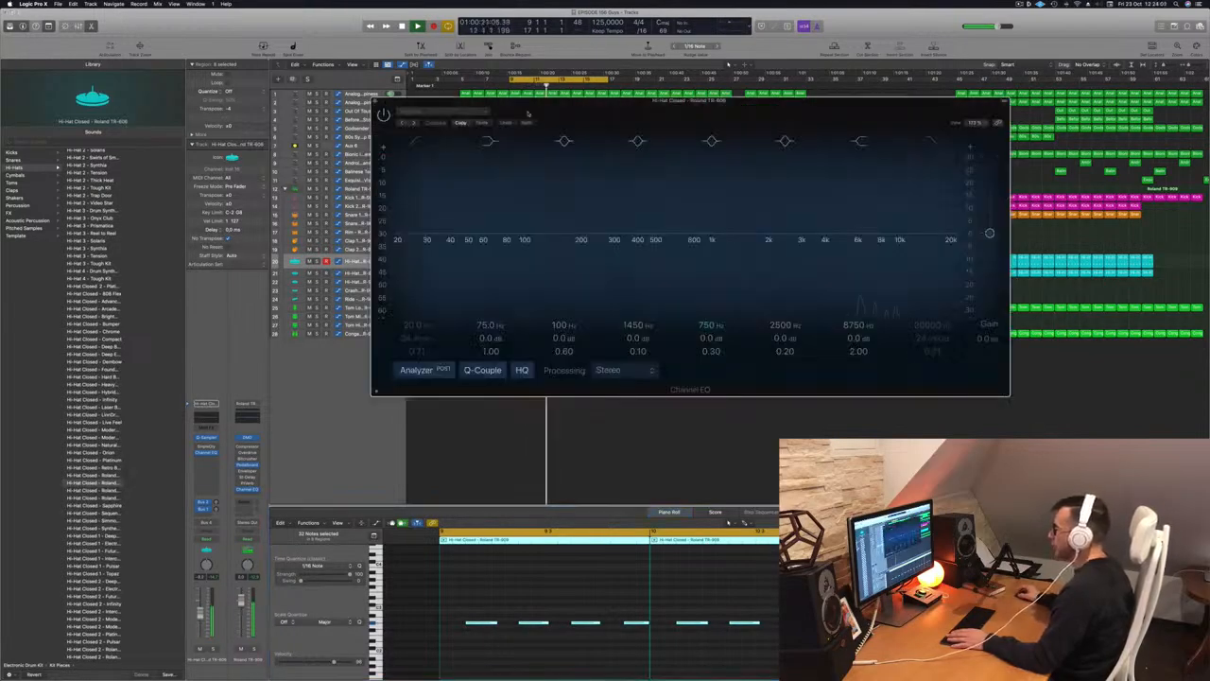
left_click(416, 142)
left_click_drag(396, 220, 828, 183)
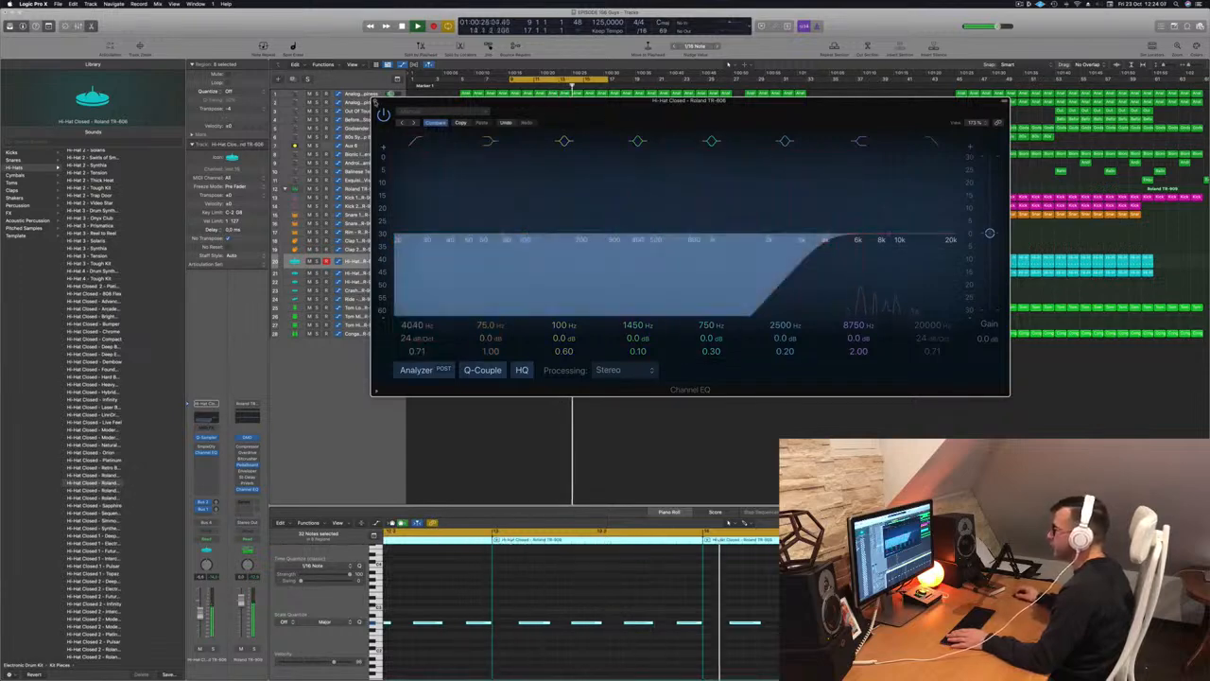
left_click(376, 102)
key("space")
key("space")
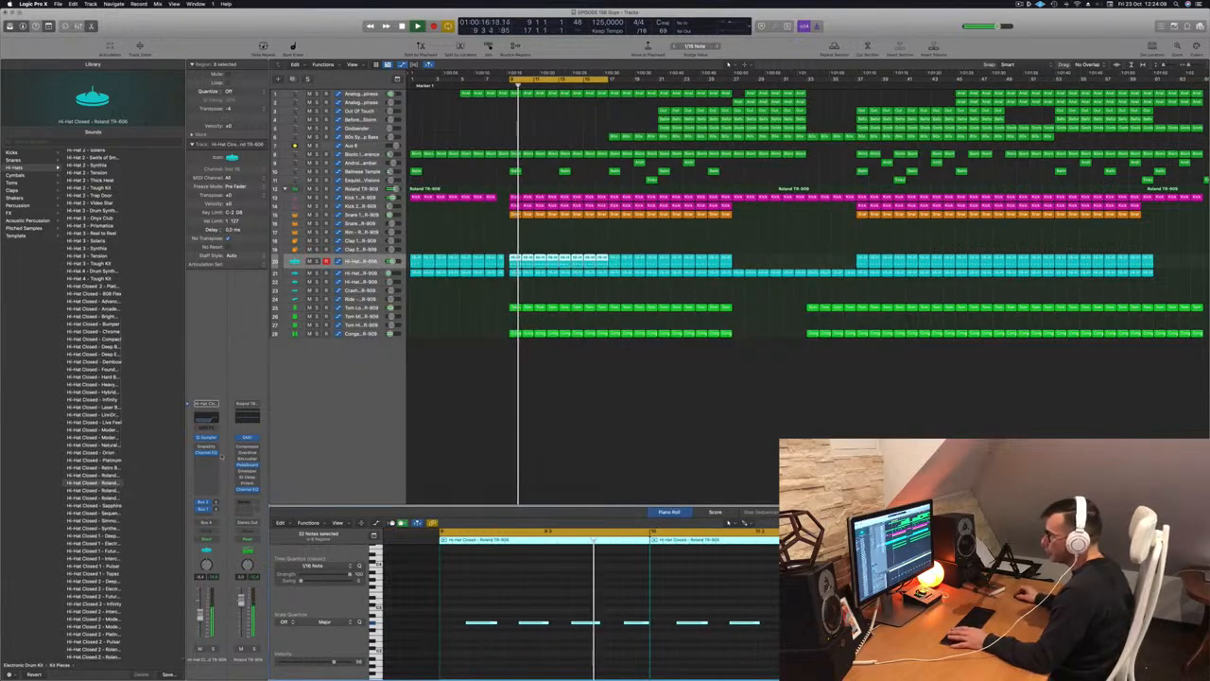
Enable the Sample Delay on the Hi-Hat Closed track, audition it in the loop and lower the track's volume slightly
left_click(207, 447)
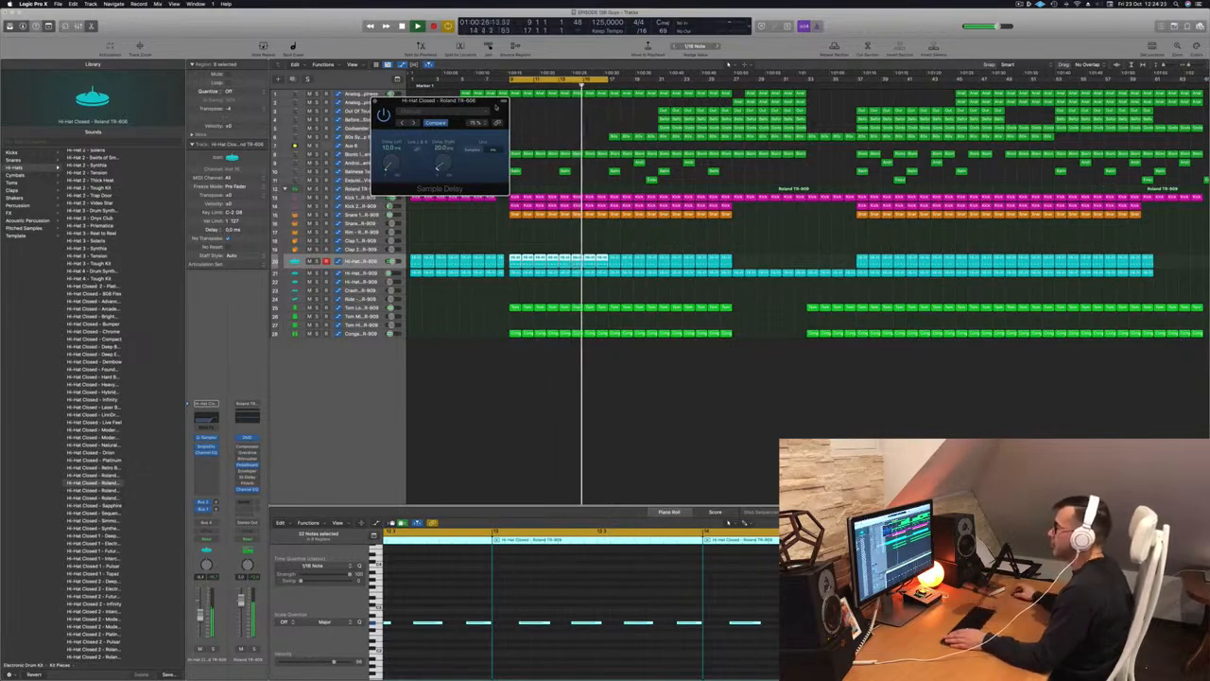
left_click_drag(457, 100, 588, 110)
key("space")
key("space")
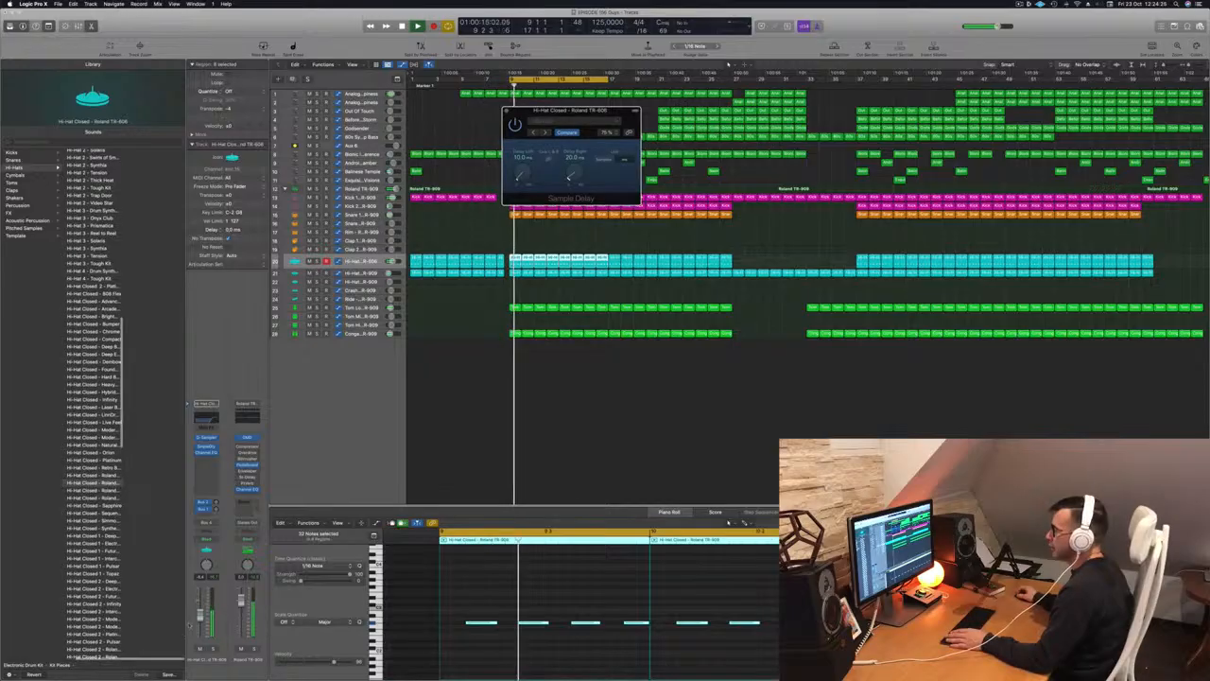
left_click_drag(201, 615, 200, 622)
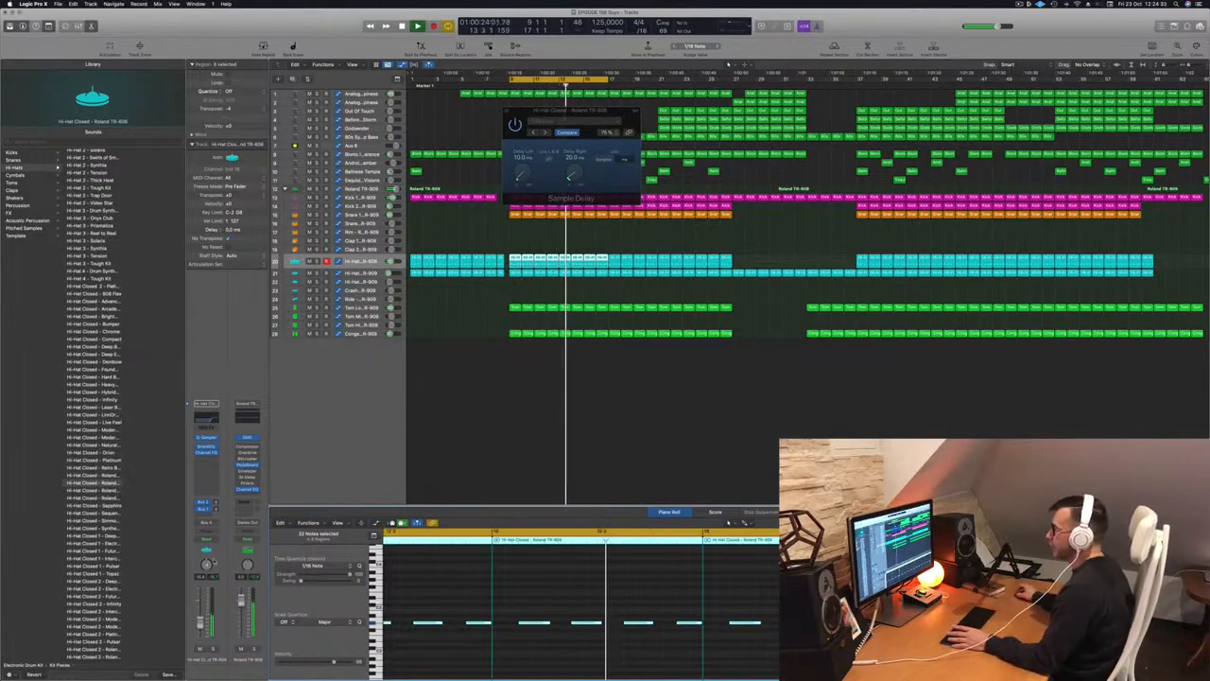
Set the Sample Delay's right delay to 15 ms and close the plug-in
double_click(572, 157)
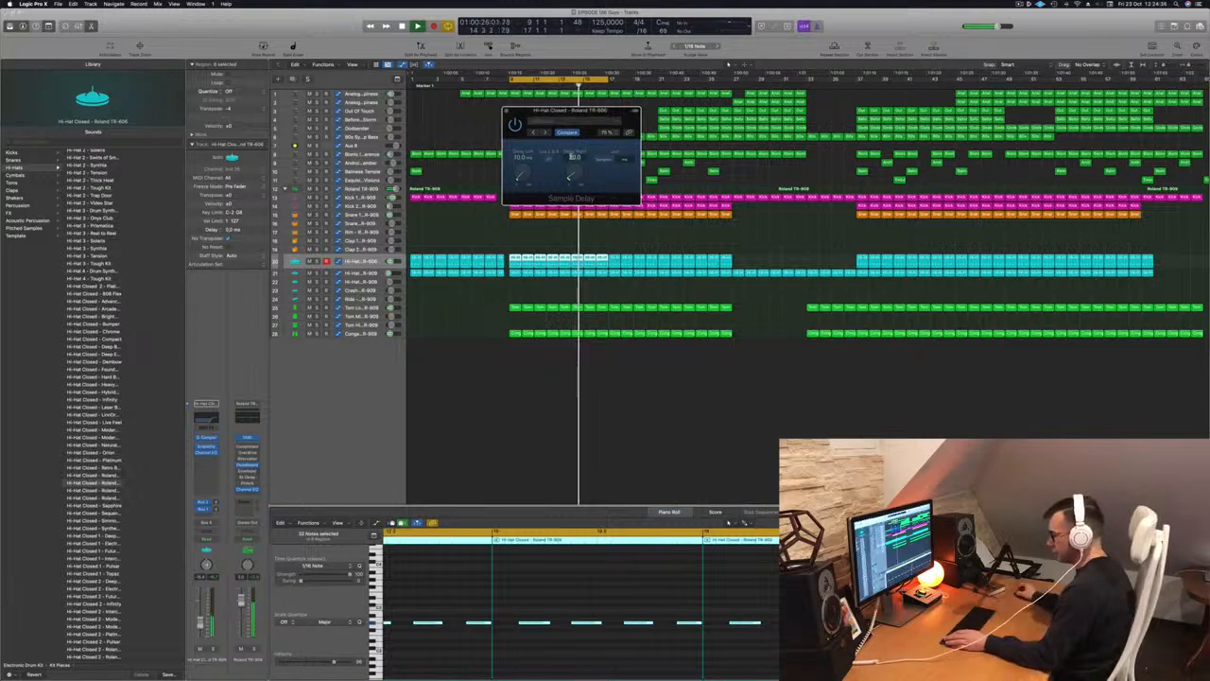
type("15")
key("Return")
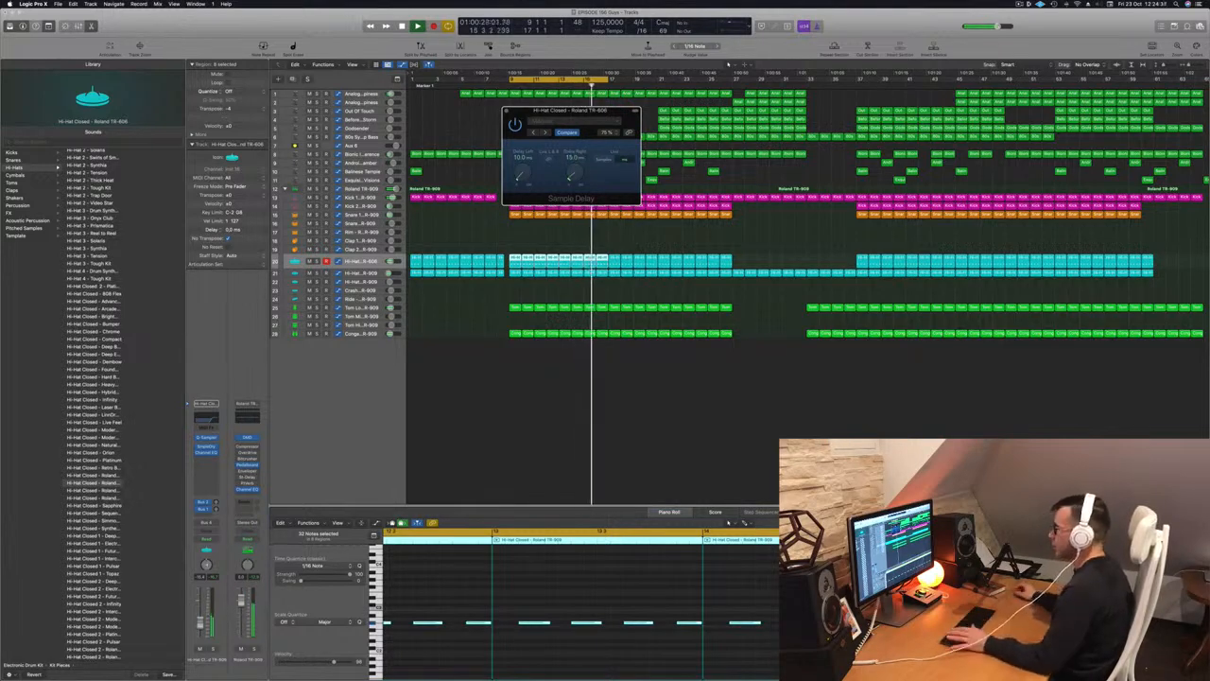
left_click_drag(559, 110, 549, 113)
left_click(496, 115)
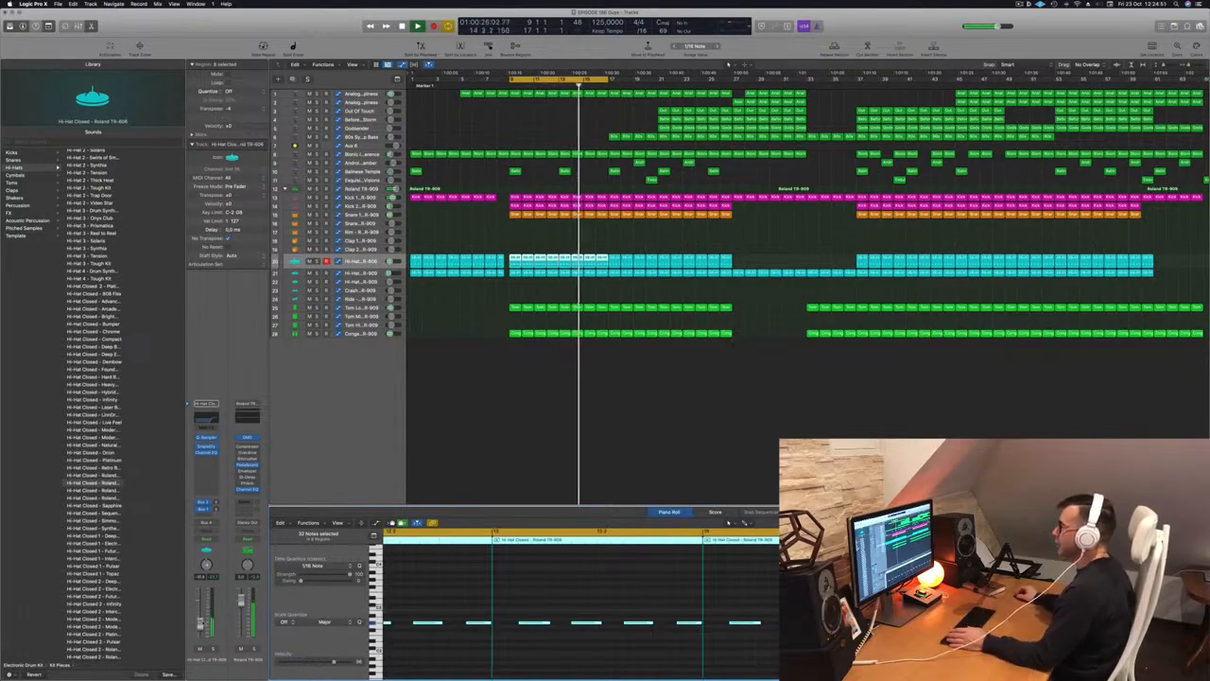
Enable and open Phat FX on the Snare 1 track, and try the Bright Dirt preset
left_click(295, 215)
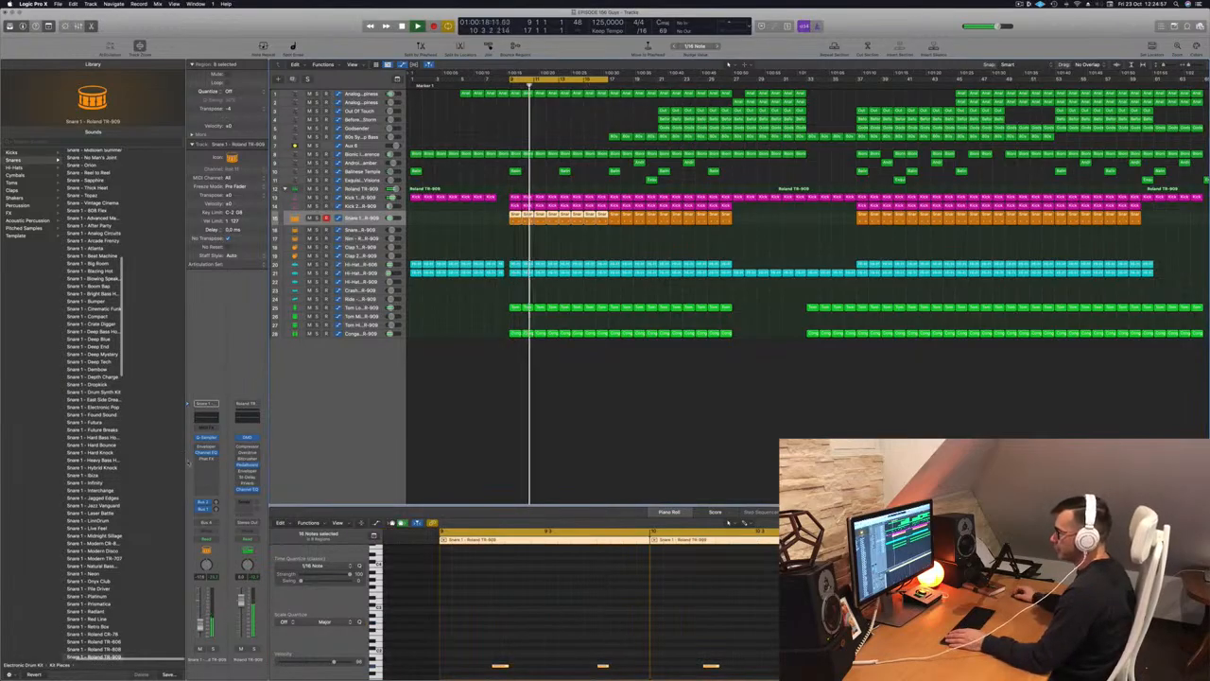
left_click(206, 459)
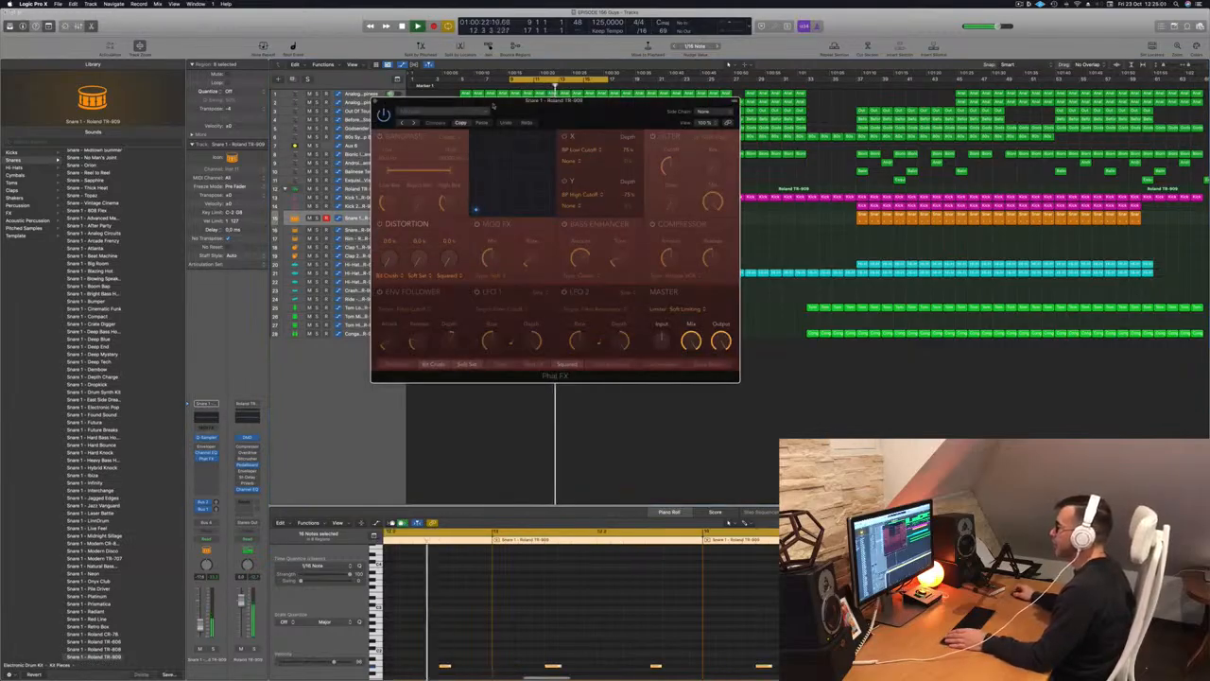
left_click(413, 124)
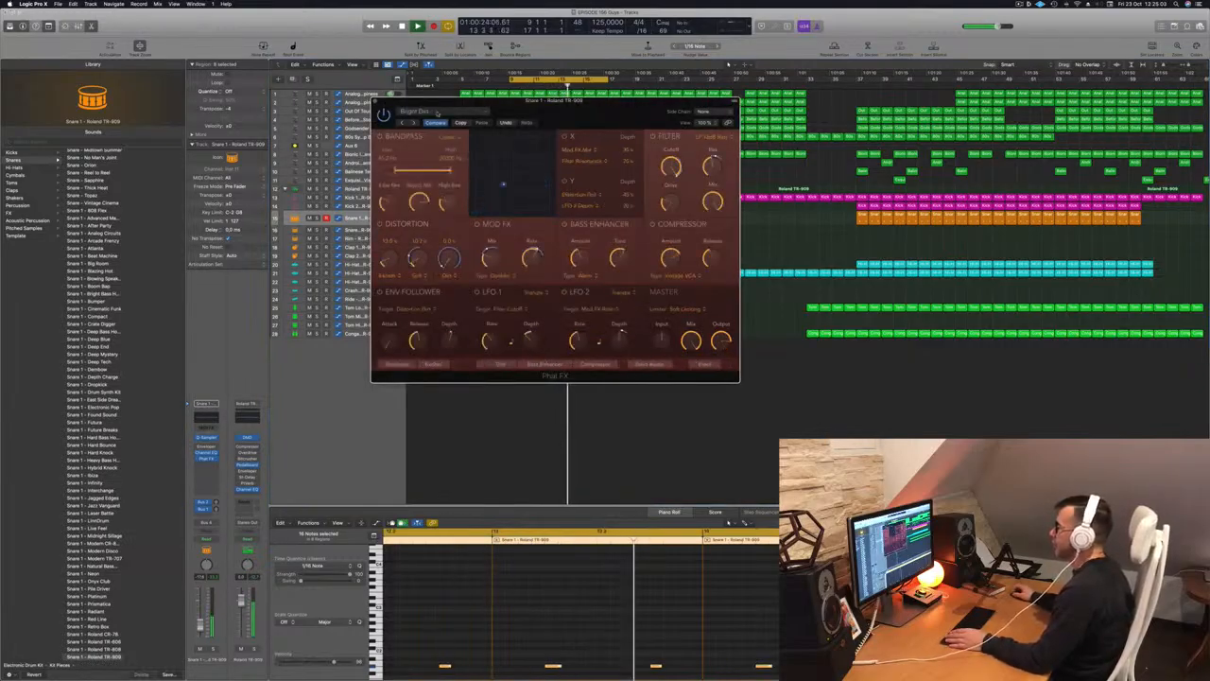
Audition the Drums presets of Phat FX on the Snare 1 track, from Accentuate through Parallel Smash
left_click(442, 111)
mouse_move(446, 260)
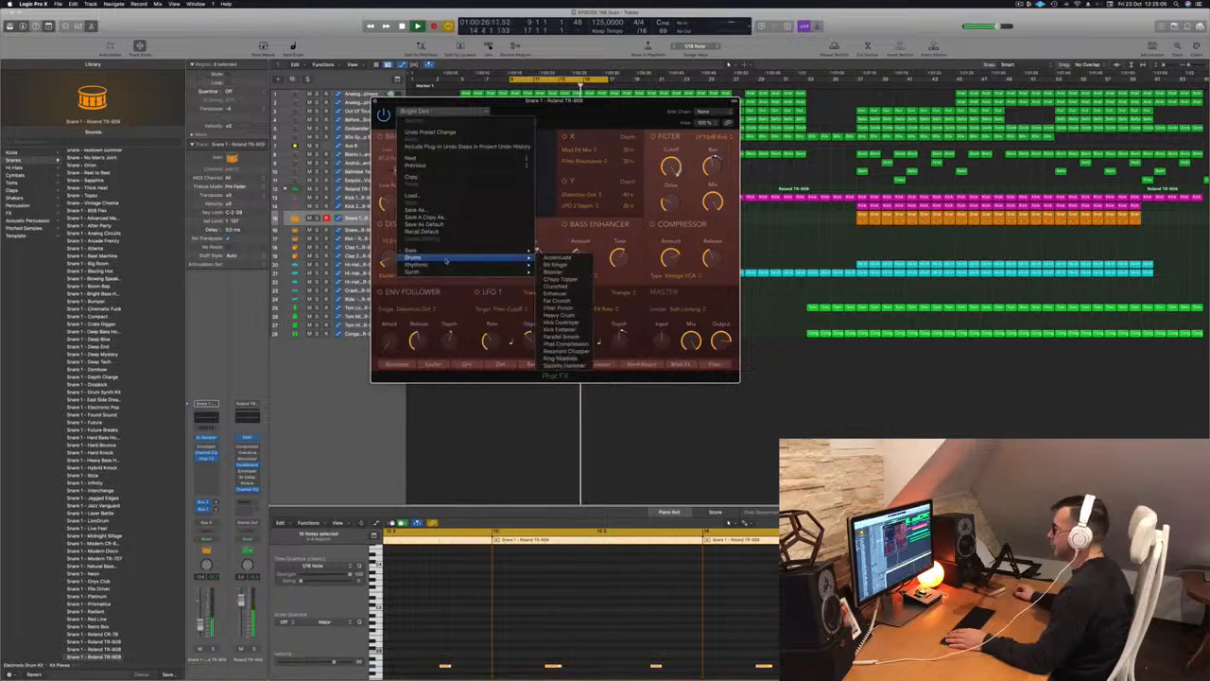
left_click(557, 257)
left_click_drag(484, 100, 526, 101)
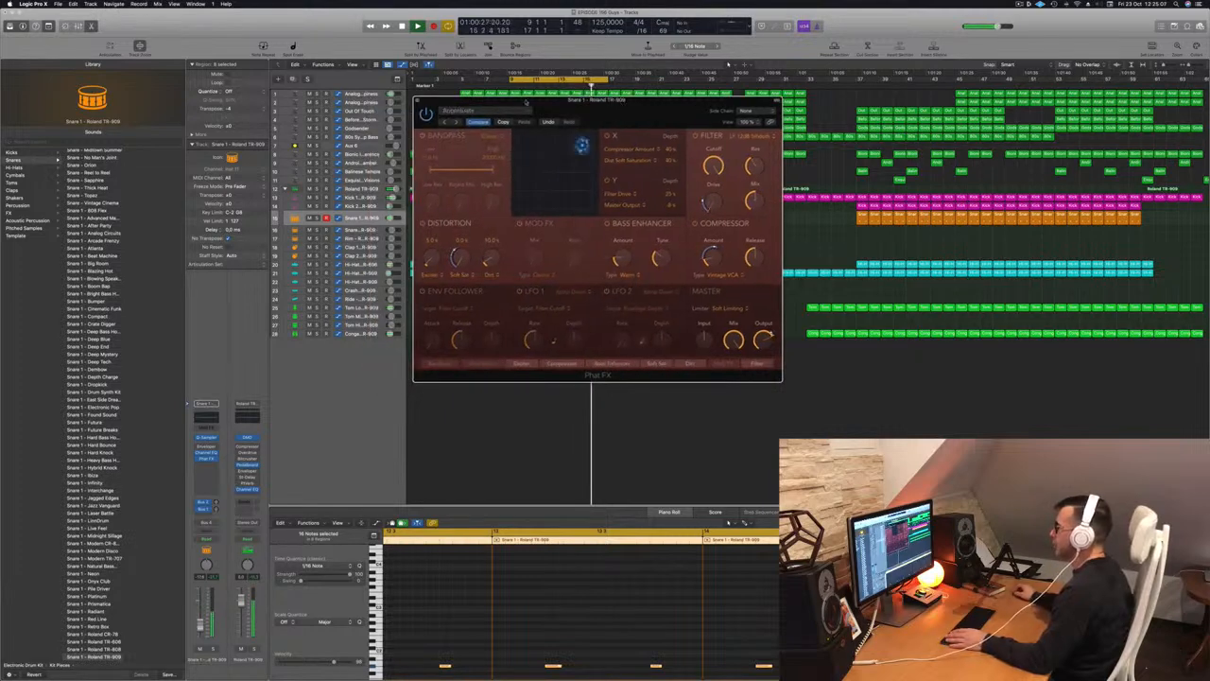
left_click(457, 123)
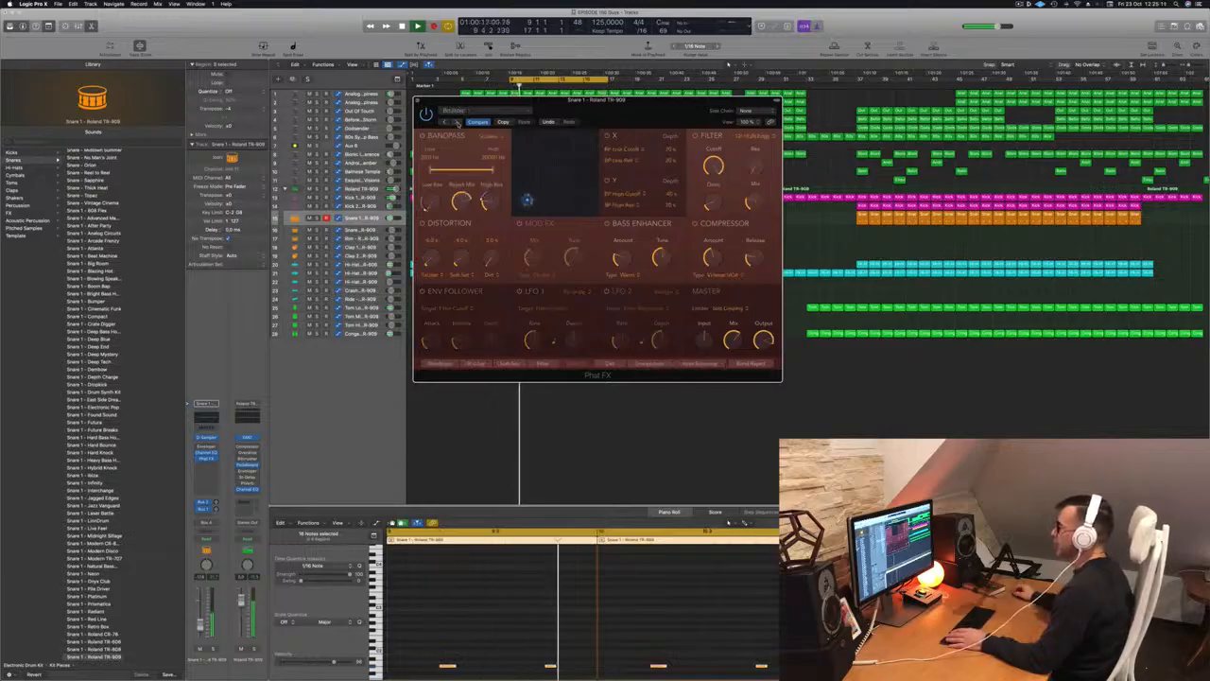
left_click(457, 122)
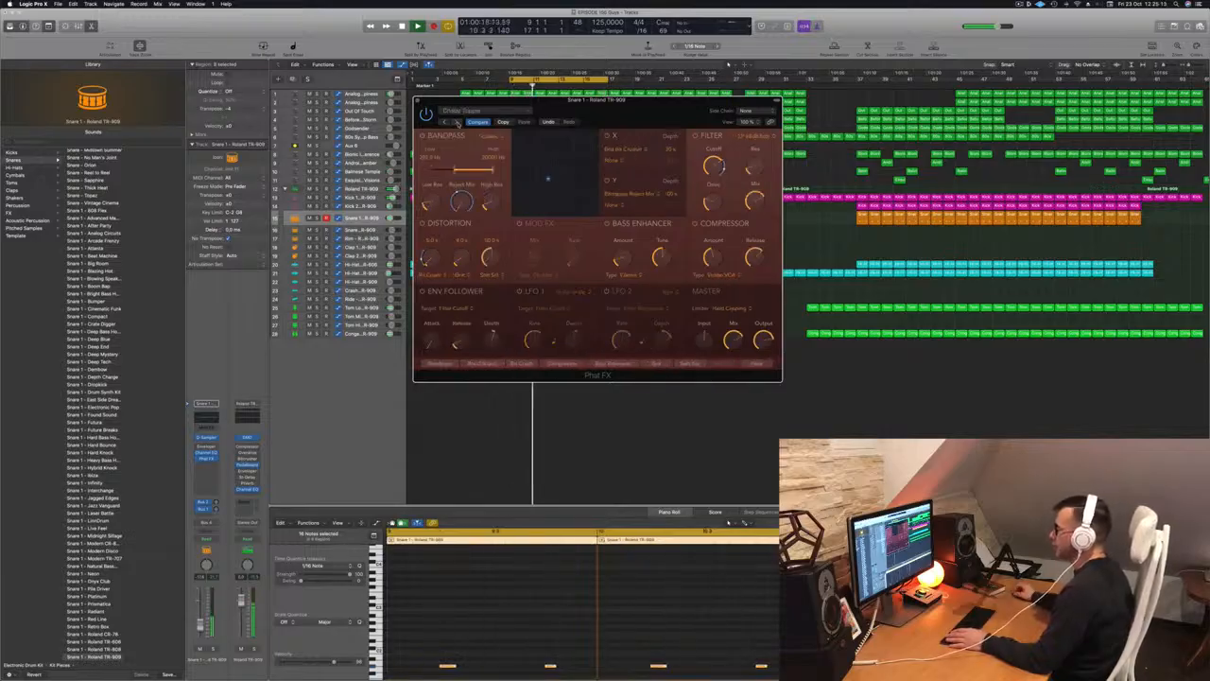
left_click(456, 123)
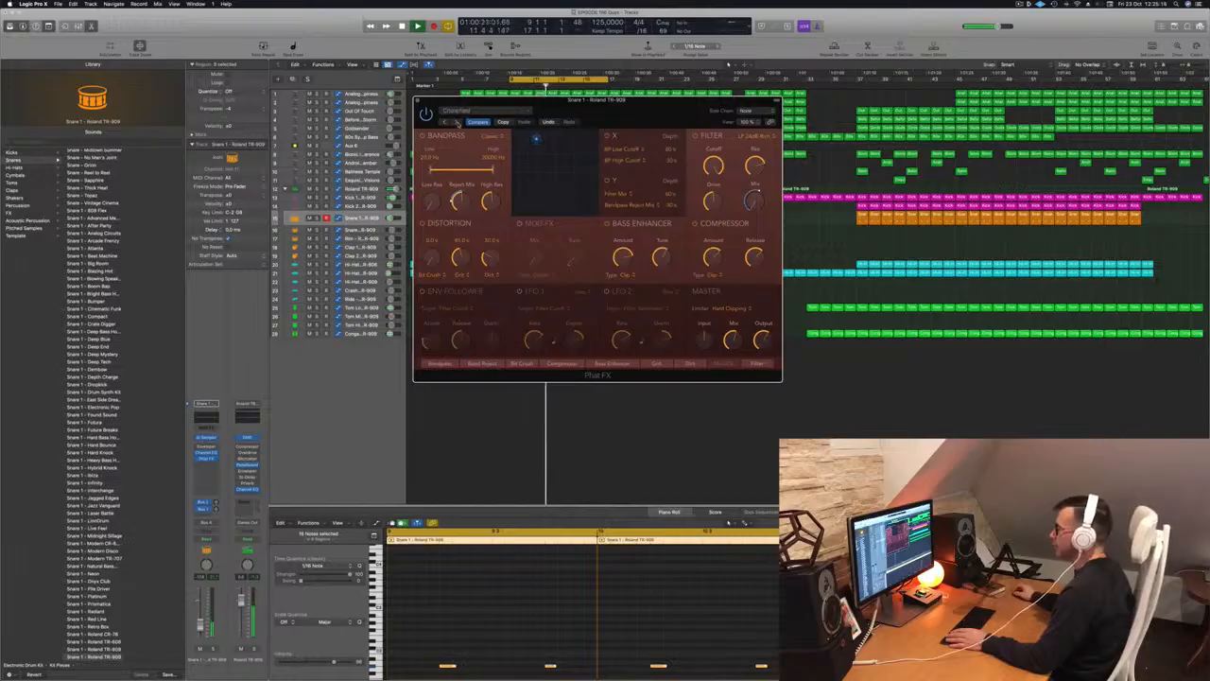
left_click(456, 123)
left_click(456, 123)
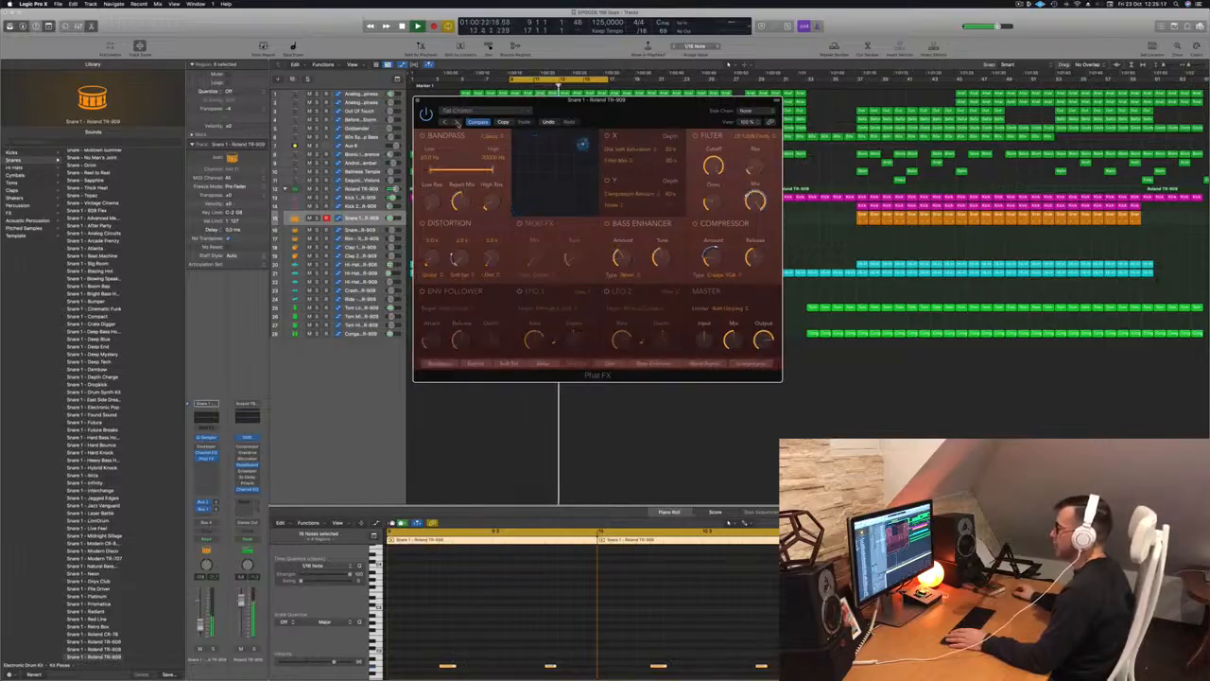
left_click(456, 122)
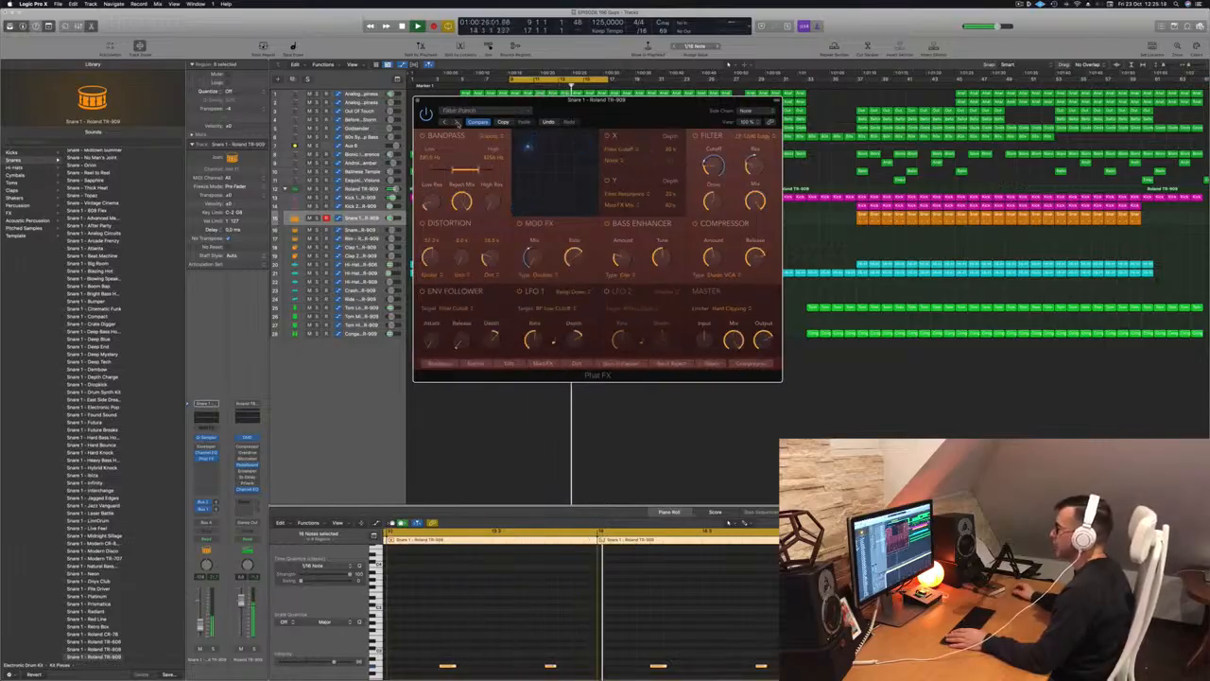
left_click(457, 123)
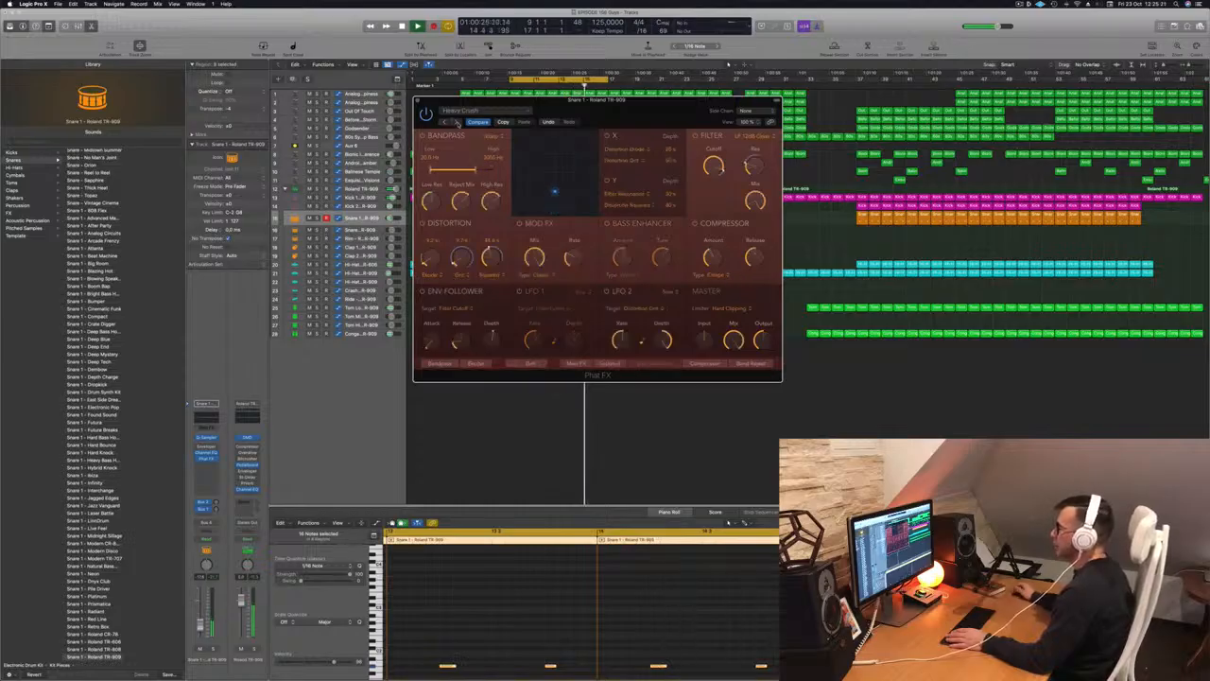
left_click(456, 123)
left_click(456, 123)
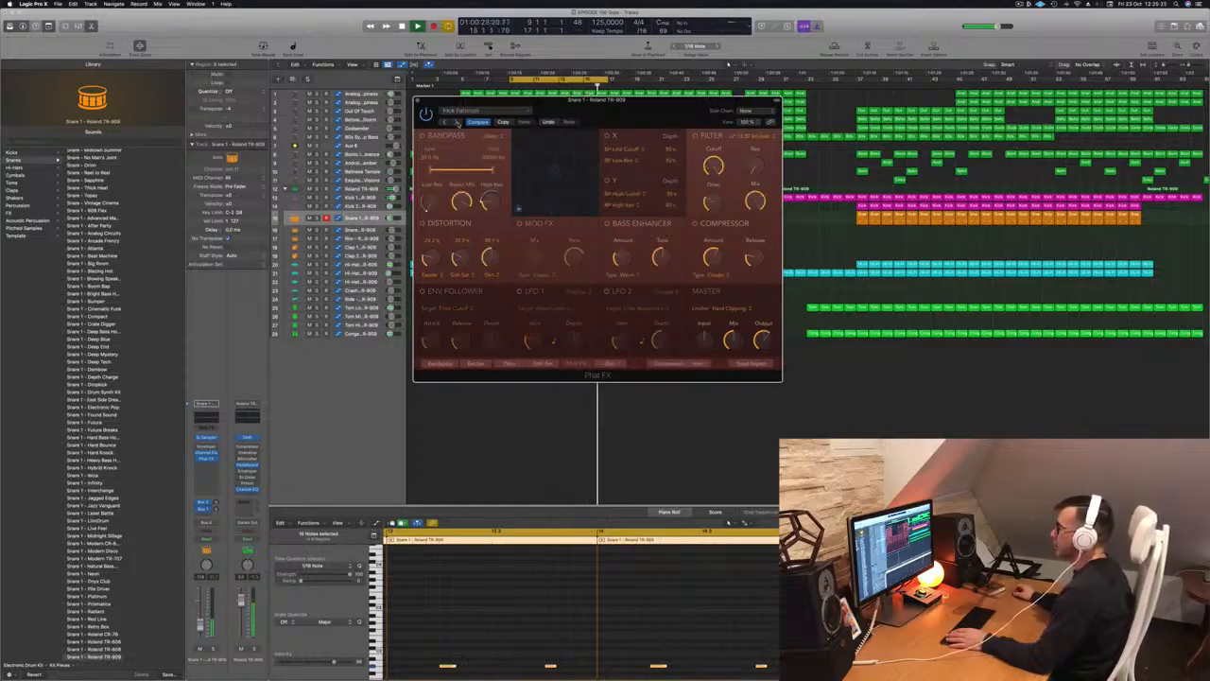
Load the Accentuate drum preset in the snare's Phat FX, listen to it in the loop and close the plug-in
left_click(482, 111)
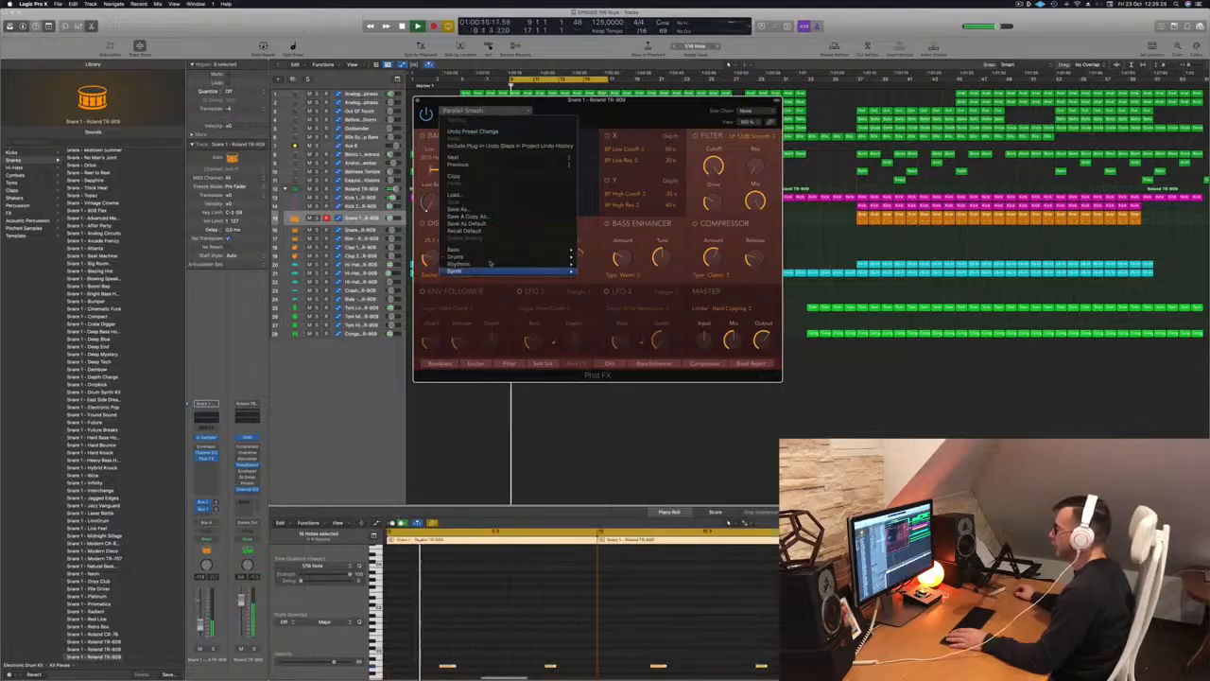
mouse_move(488, 264)
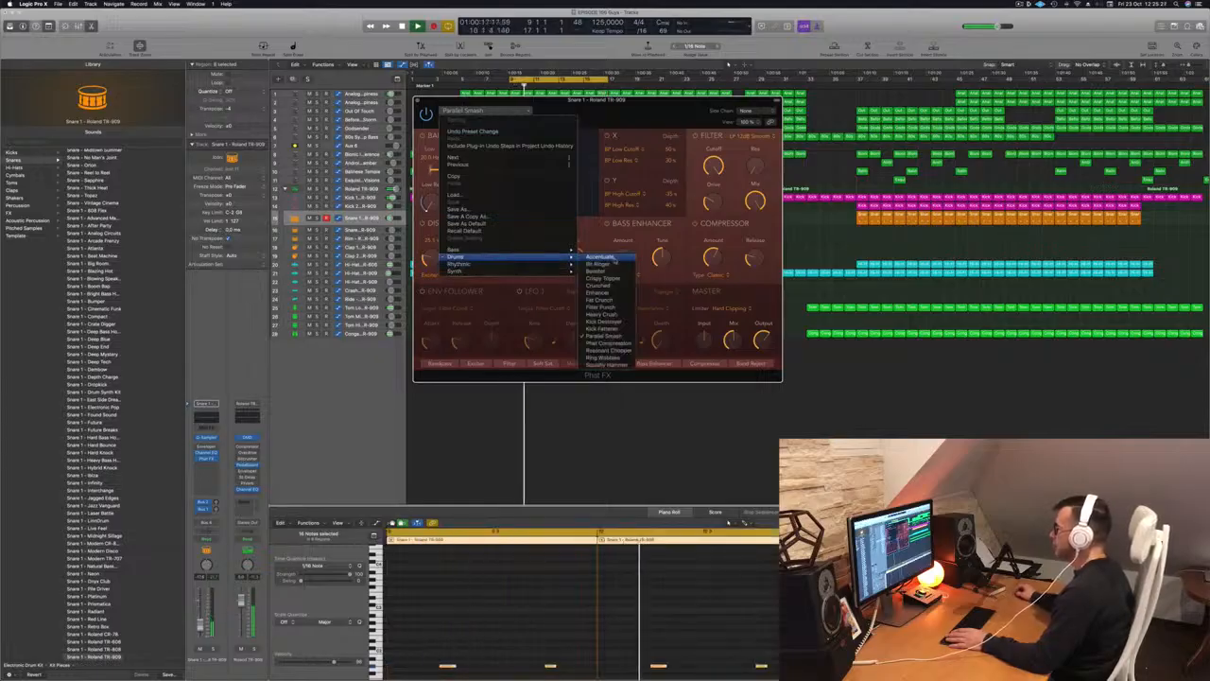
left_click(613, 257)
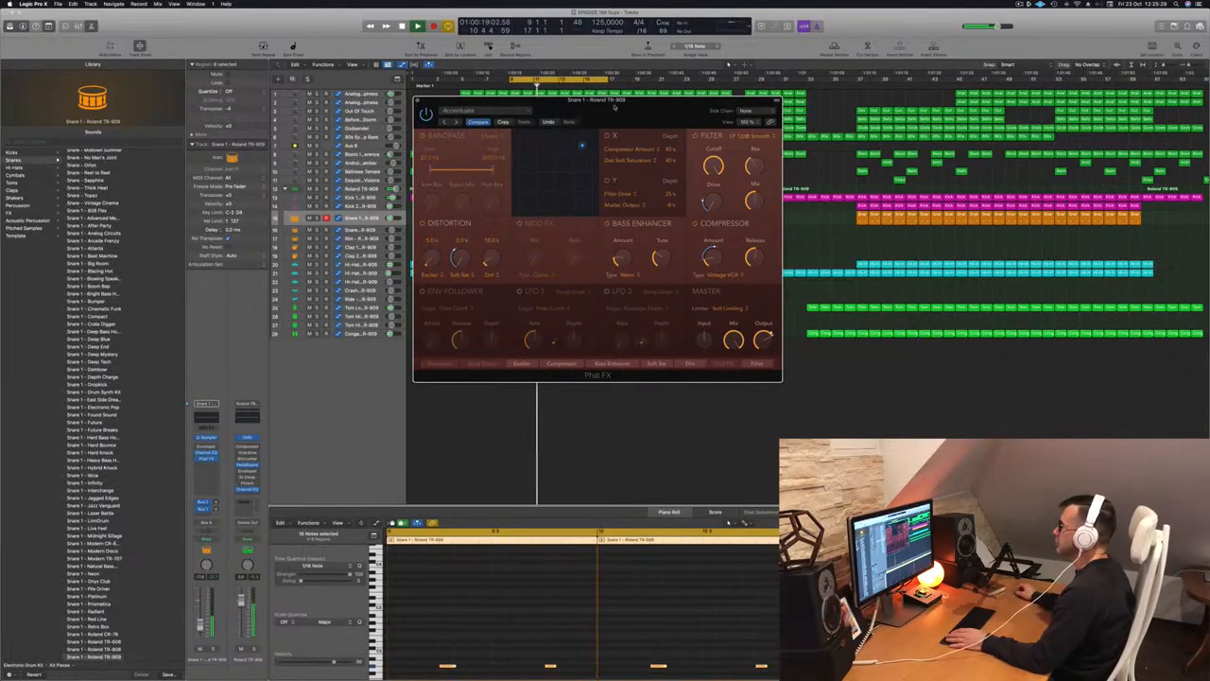
left_click_drag(614, 107, 578, 113)
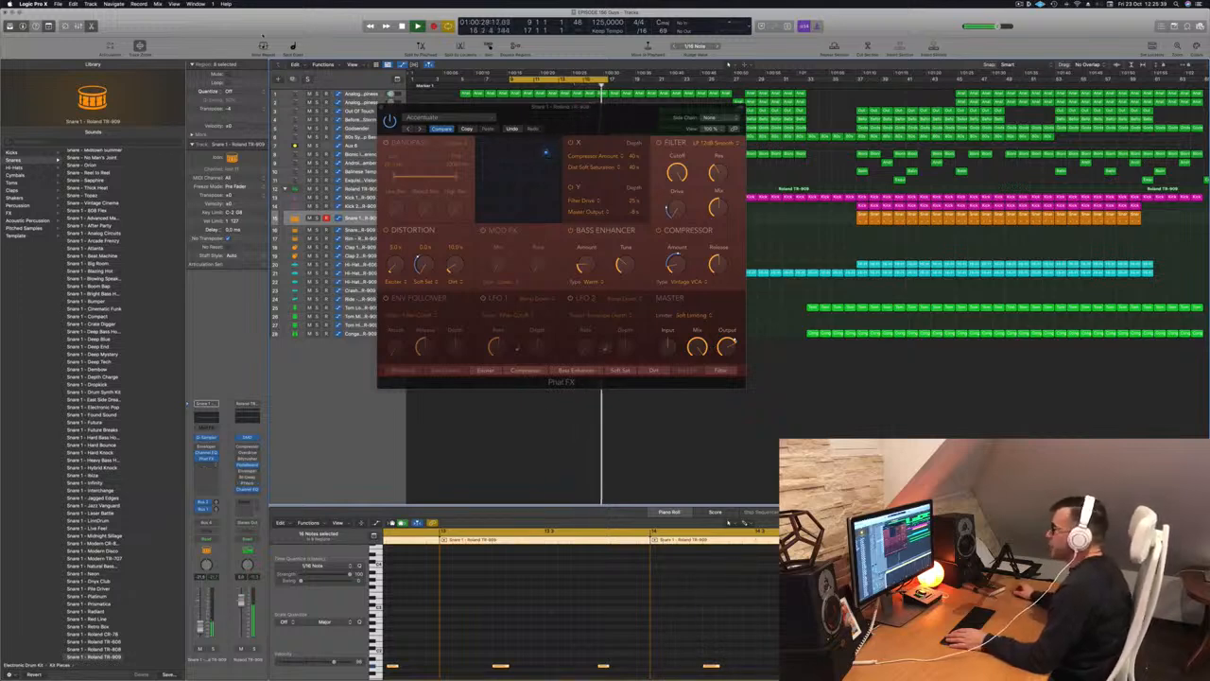
left_click(382, 107)
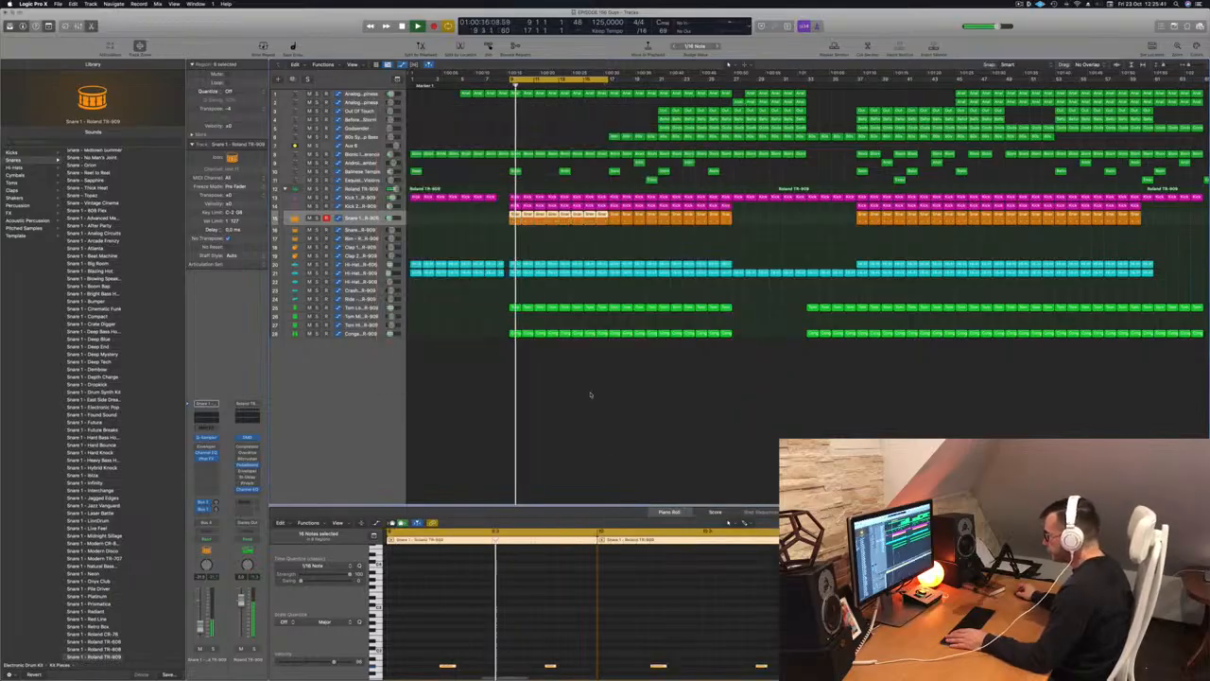
Select the Kick 2 track and listen to it briefly in solo before bringing back the full mix
left_click(324, 209)
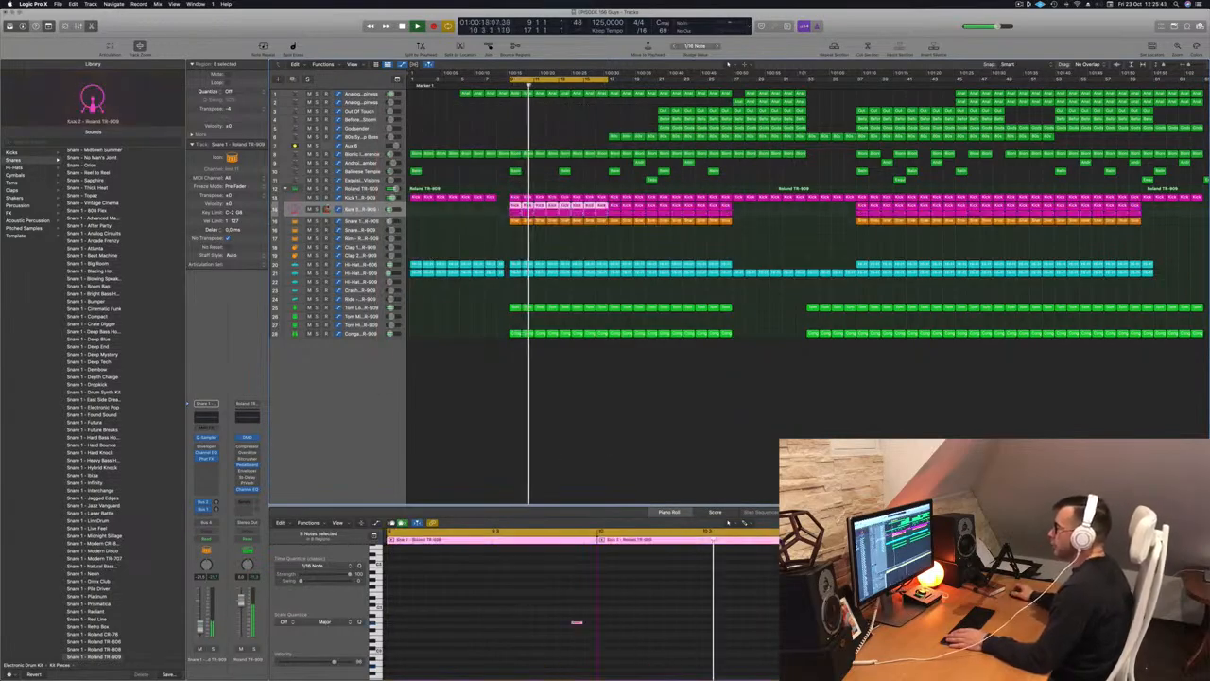
key("ctrl+s")
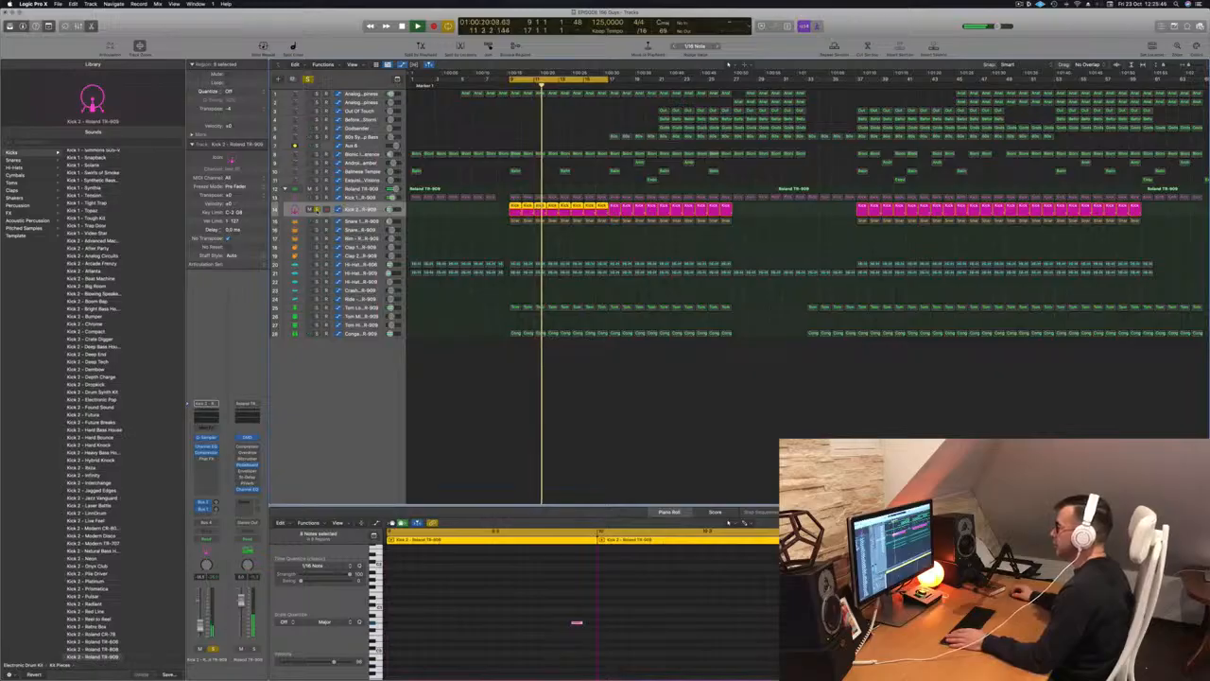
key("ctrl+s")
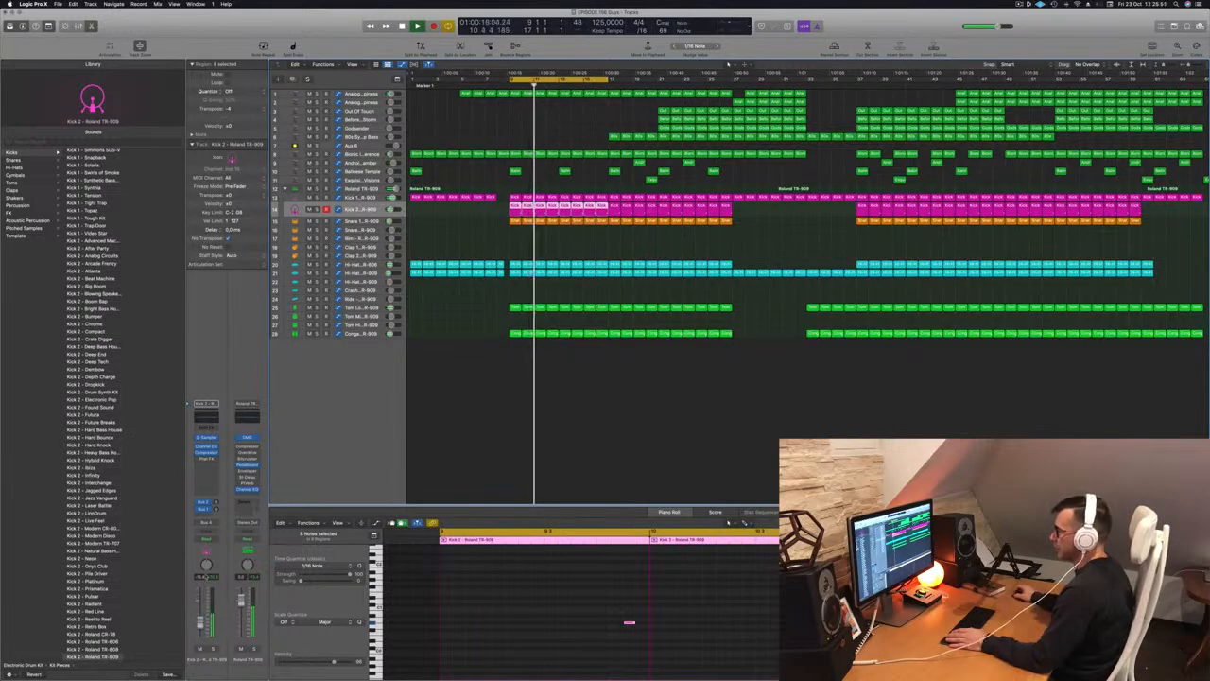
Enable the low cut in the Kick 2 track's Channel EQ, set it to 112 Hz and close the plug-in
left_click(209, 419)
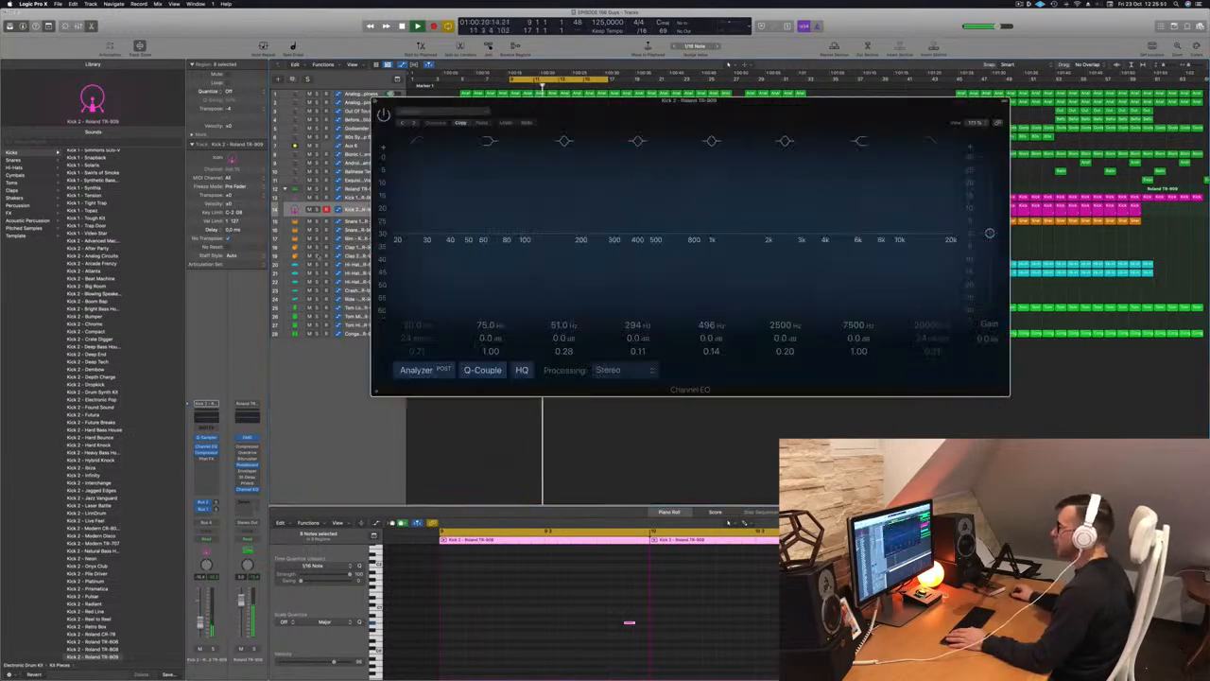
left_click(422, 146)
left_click_drag(423, 171, 567, 195)
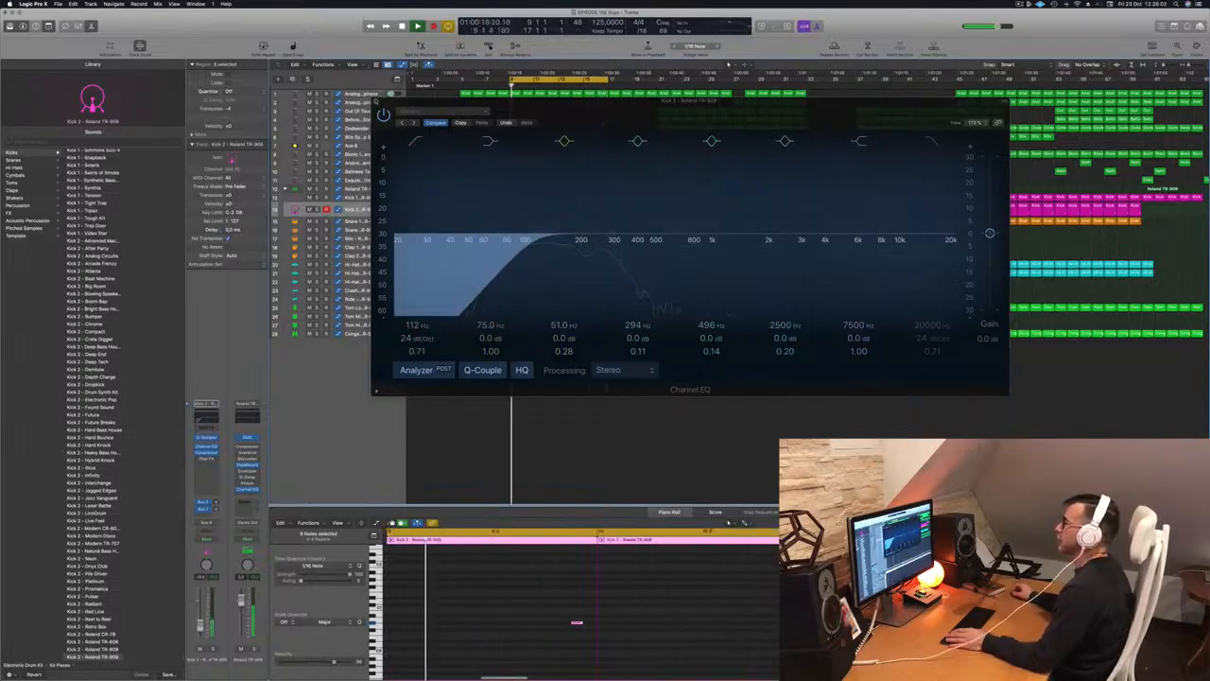
left_click(375, 102)
Move the cycle range to bars 21–27, solo the Roland TR-909 drum stack and play the loop
scroll(582, 138, "down", 2)
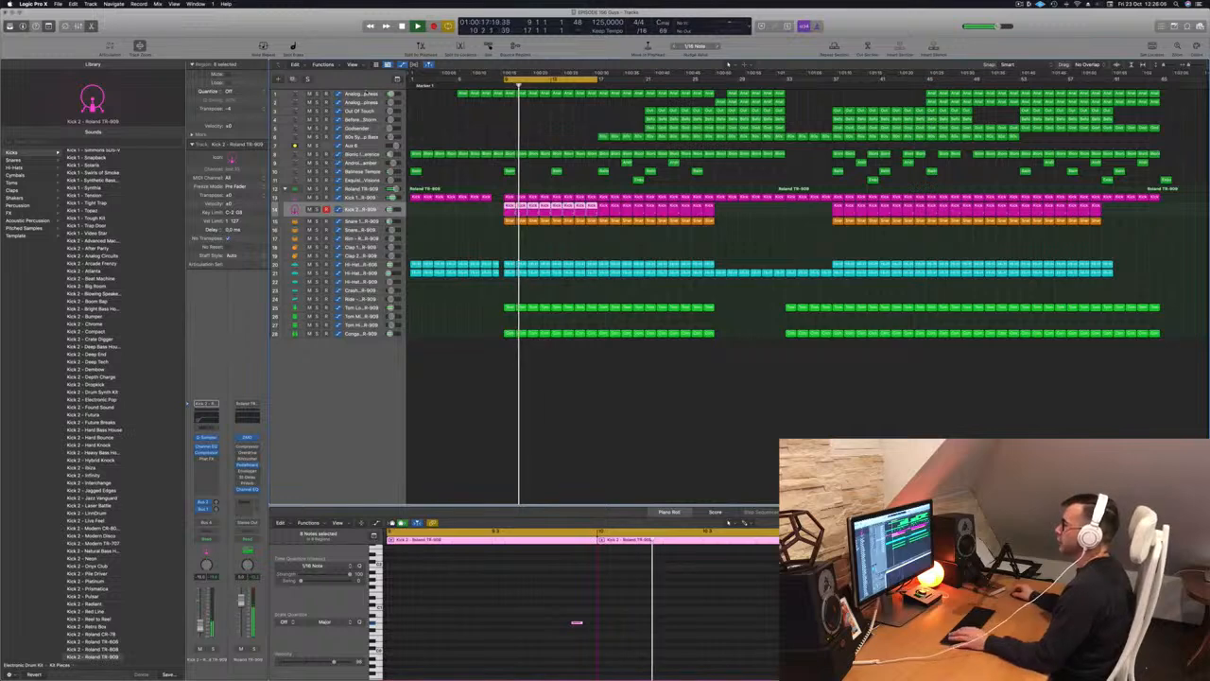
left_click(346, 97)
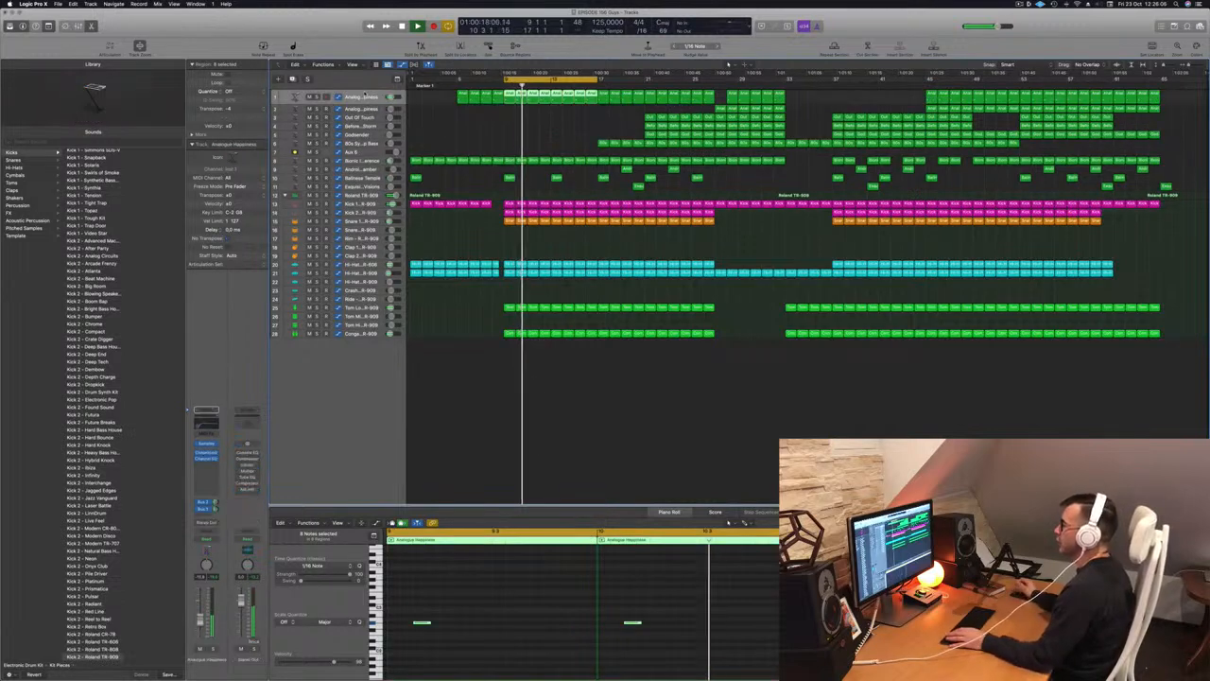
left_click_drag(564, 80, 644, 81)
left_click(535, 138)
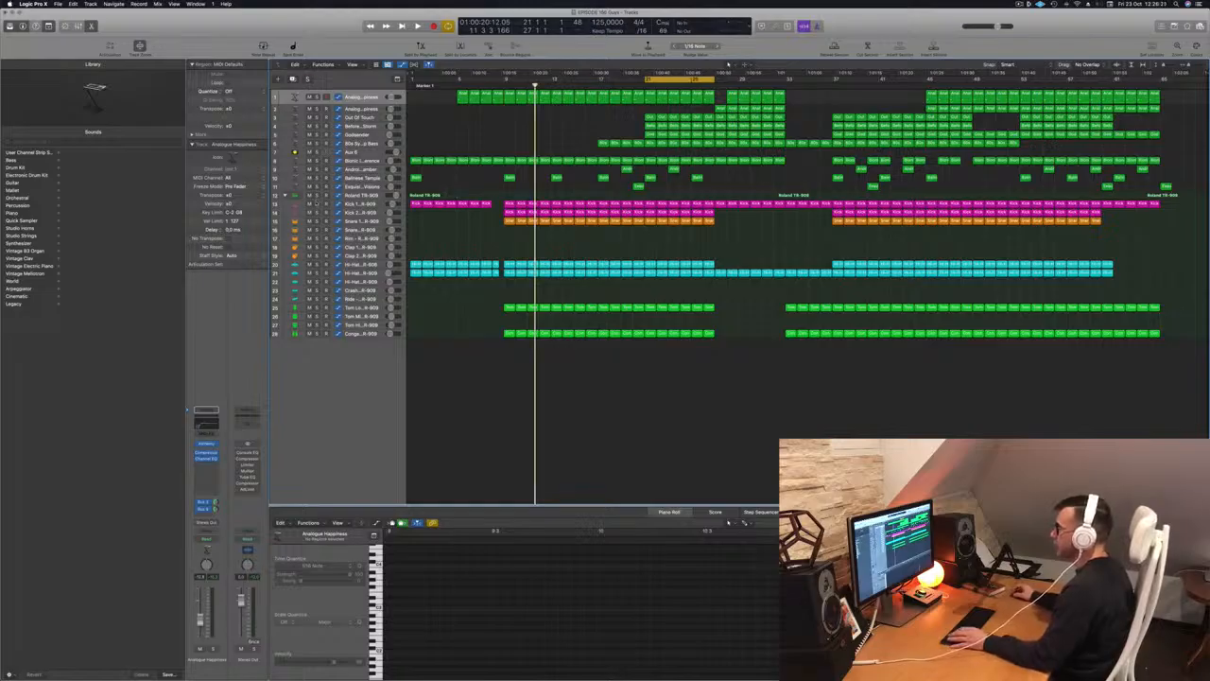
key("s")
key("space")
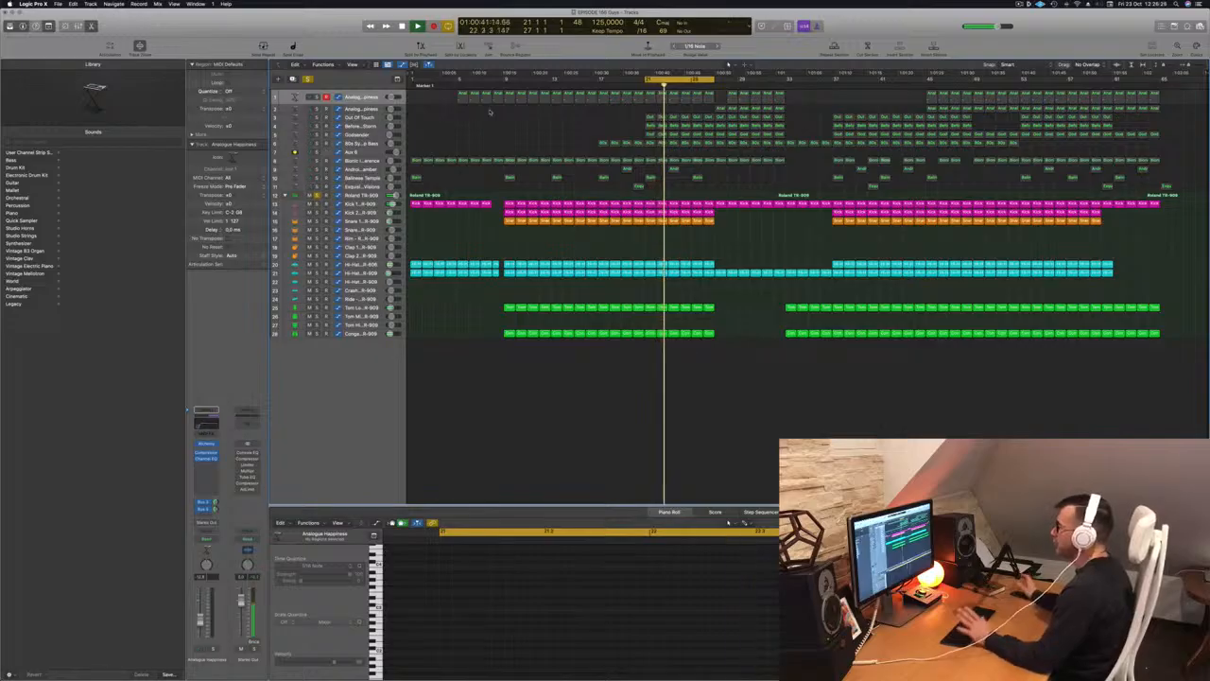
Find the 80s Synth Pop Bass track and solo it together with the drums
left_click(362, 97)
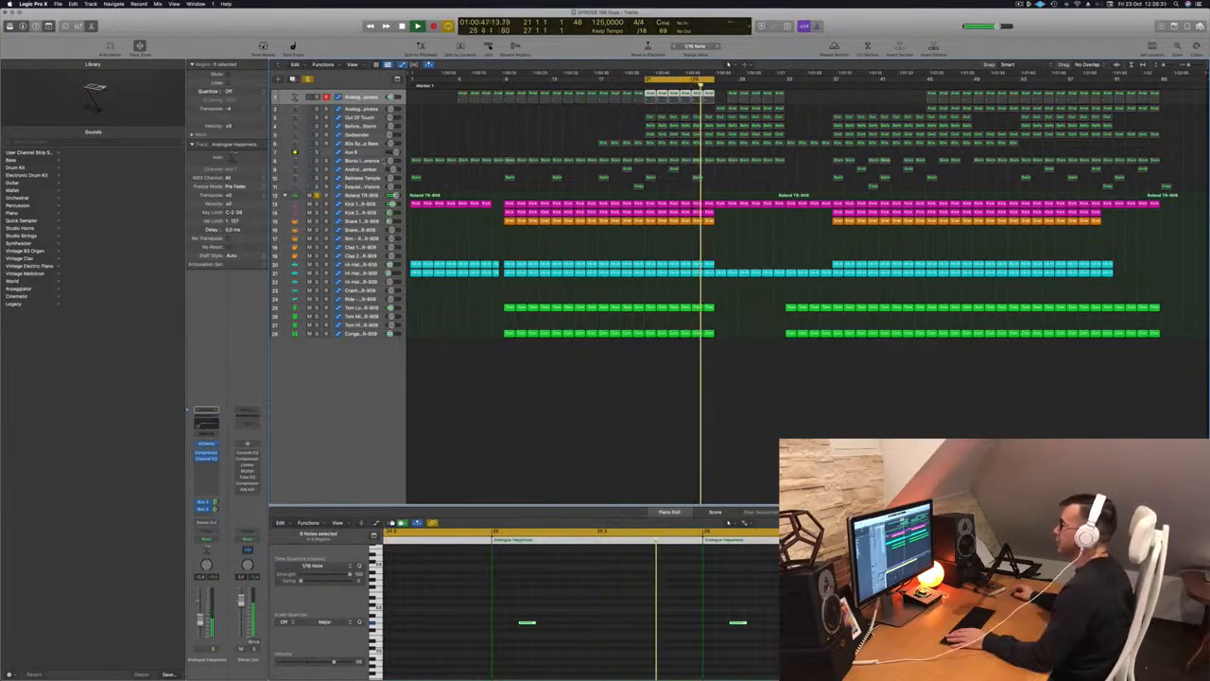
left_click(382, 159)
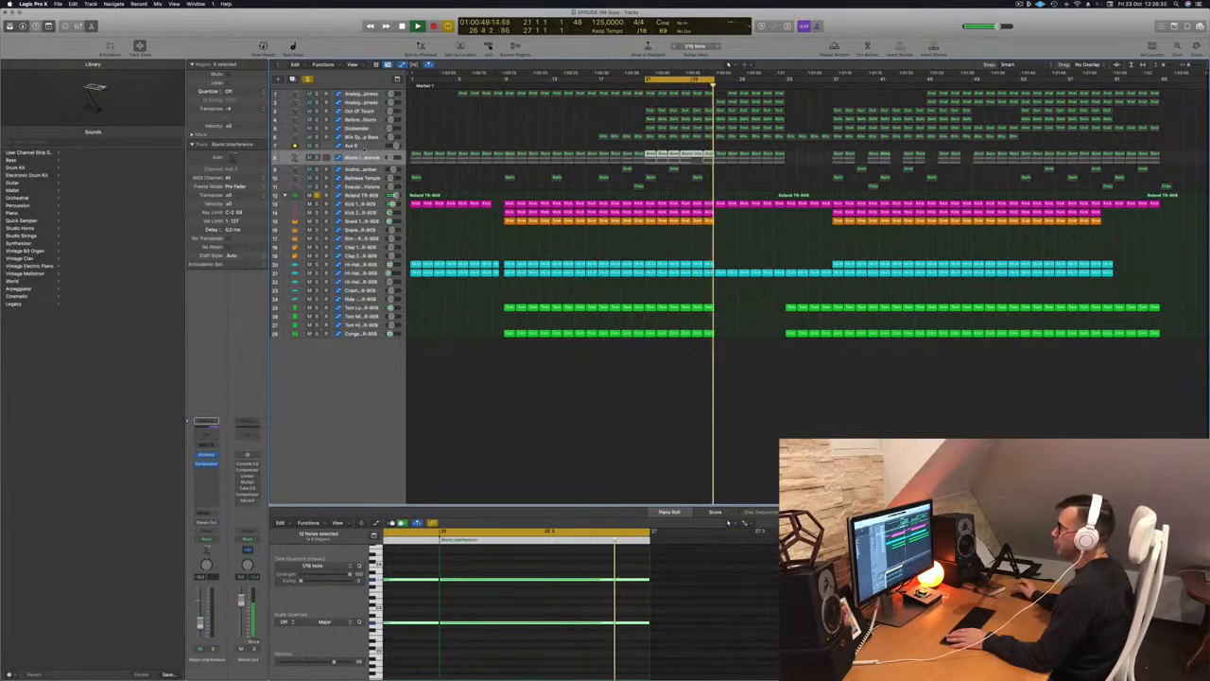
key("Up")
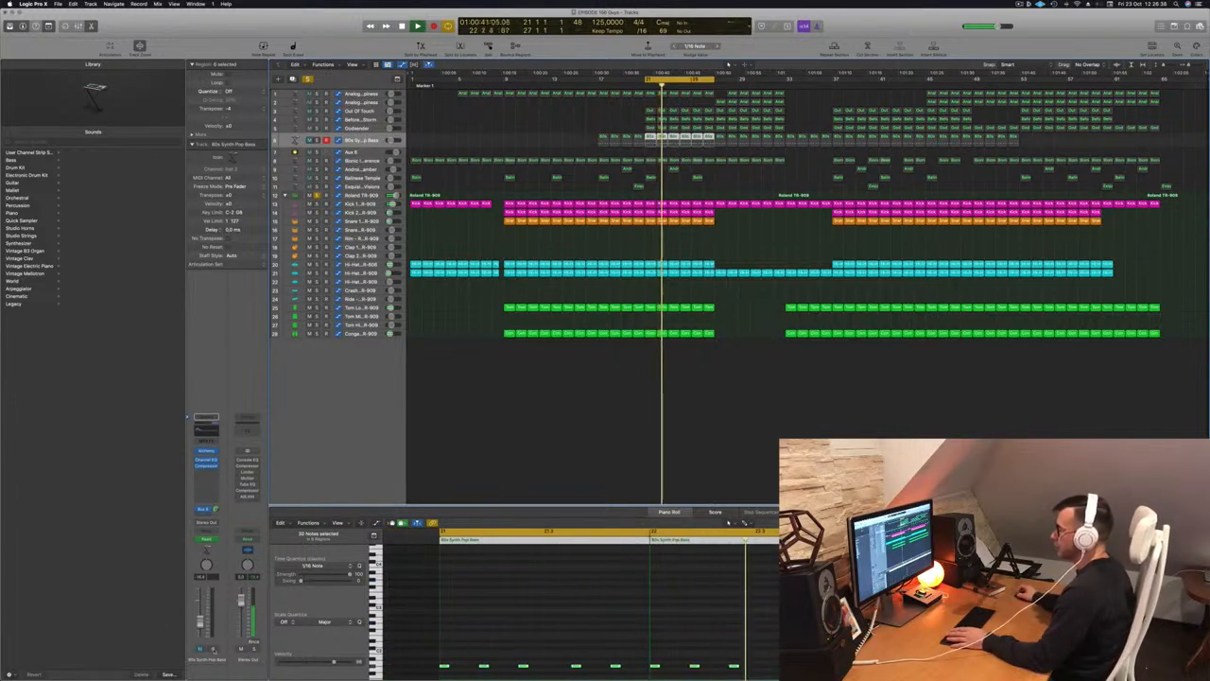
left_click(211, 649)
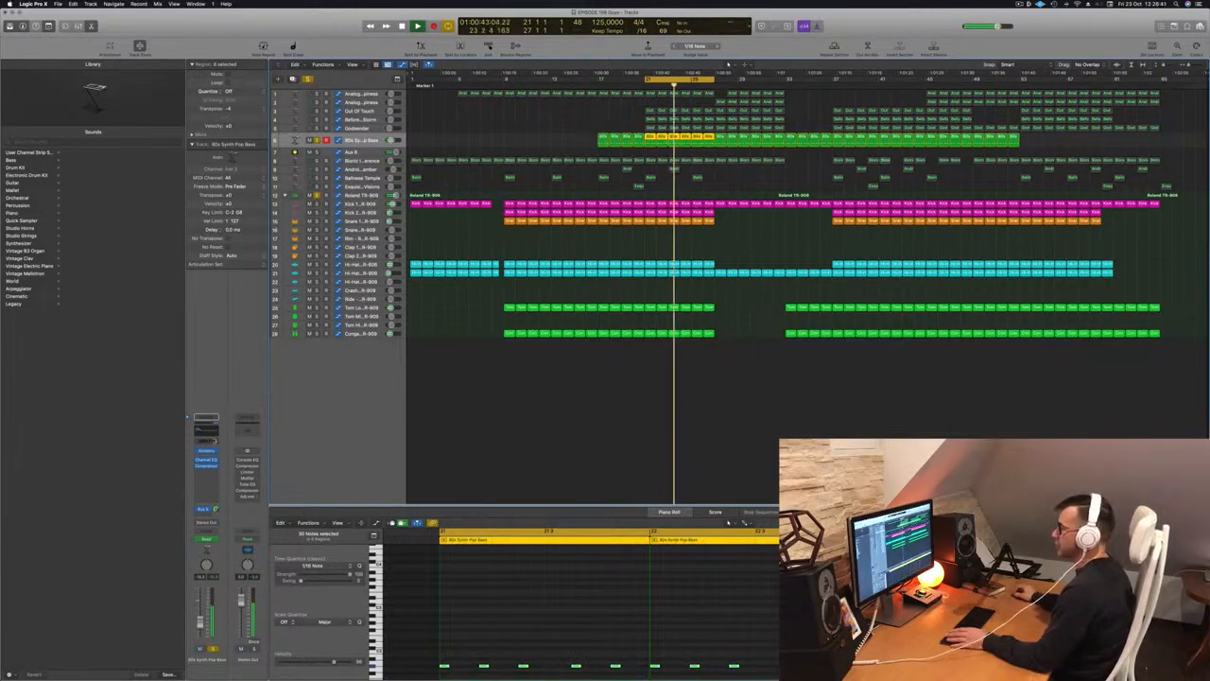
Reduce the low shelf in the 80s Synth Pop Bass Channel EQ to +3.3 dB at 76 Hz and close the plug-in
left_click(206, 430)
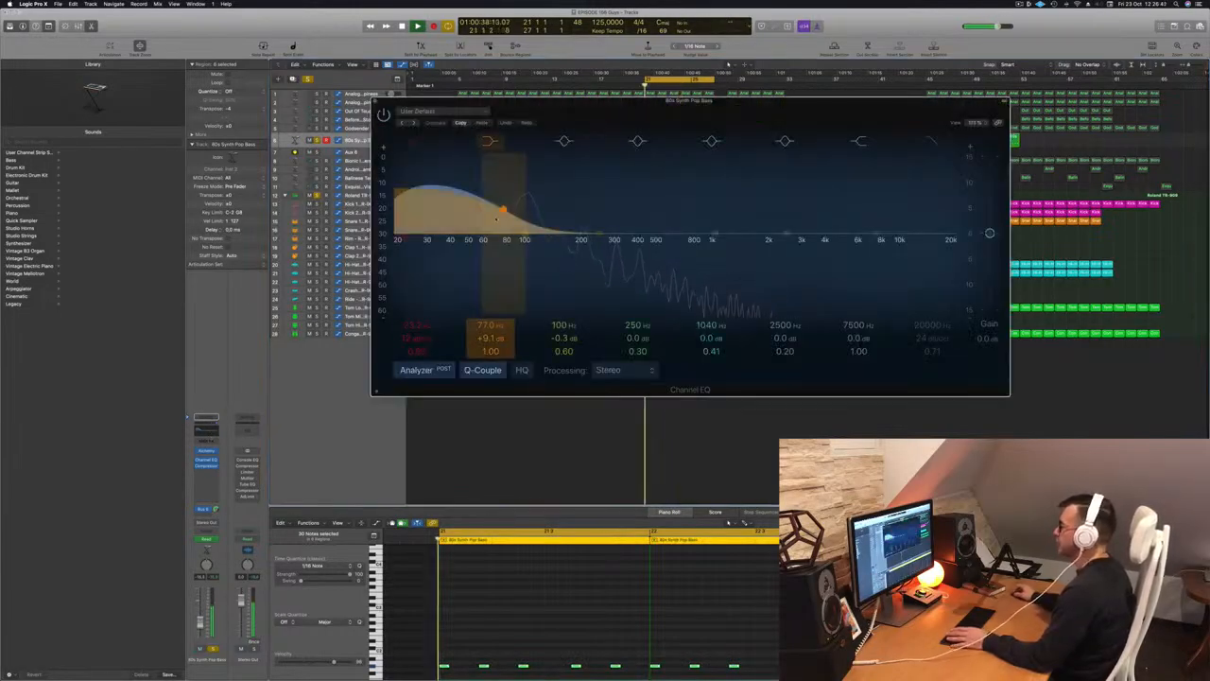
left_click_drag(503, 221, 500, 250)
left_click_drag(452, 105, 490, 150)
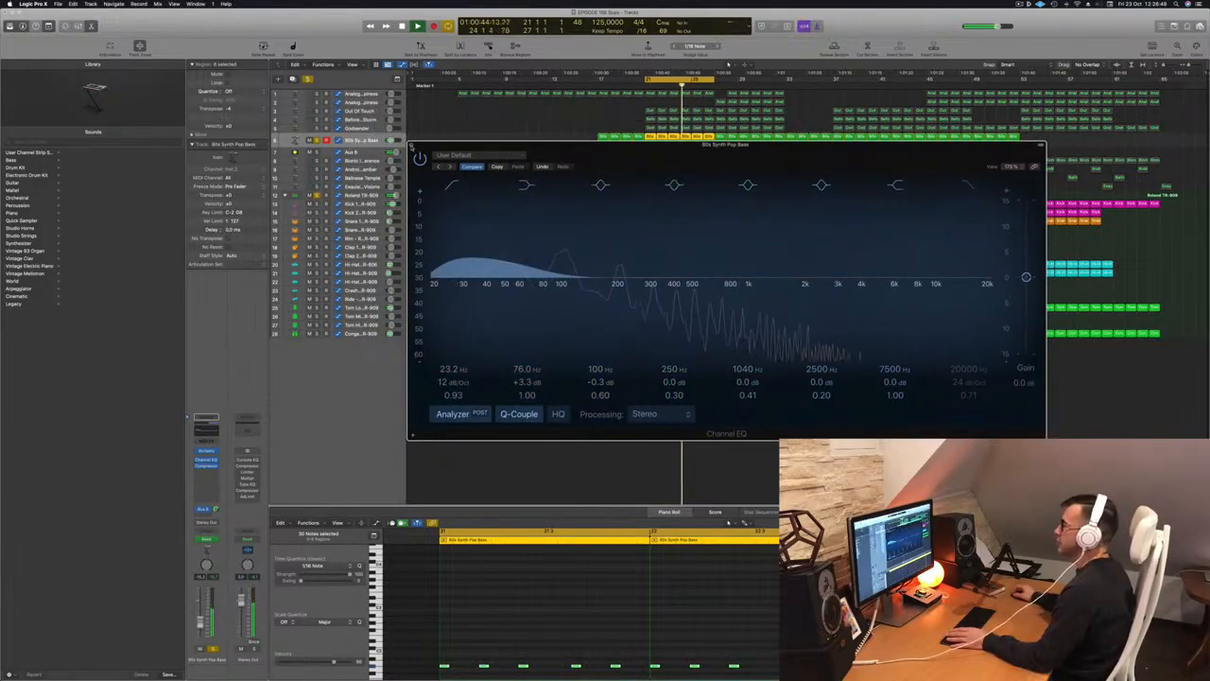
left_click(413, 148)
Show the track automation, check the Aux 6 automation curve and replay the loop
left_click(356, 149)
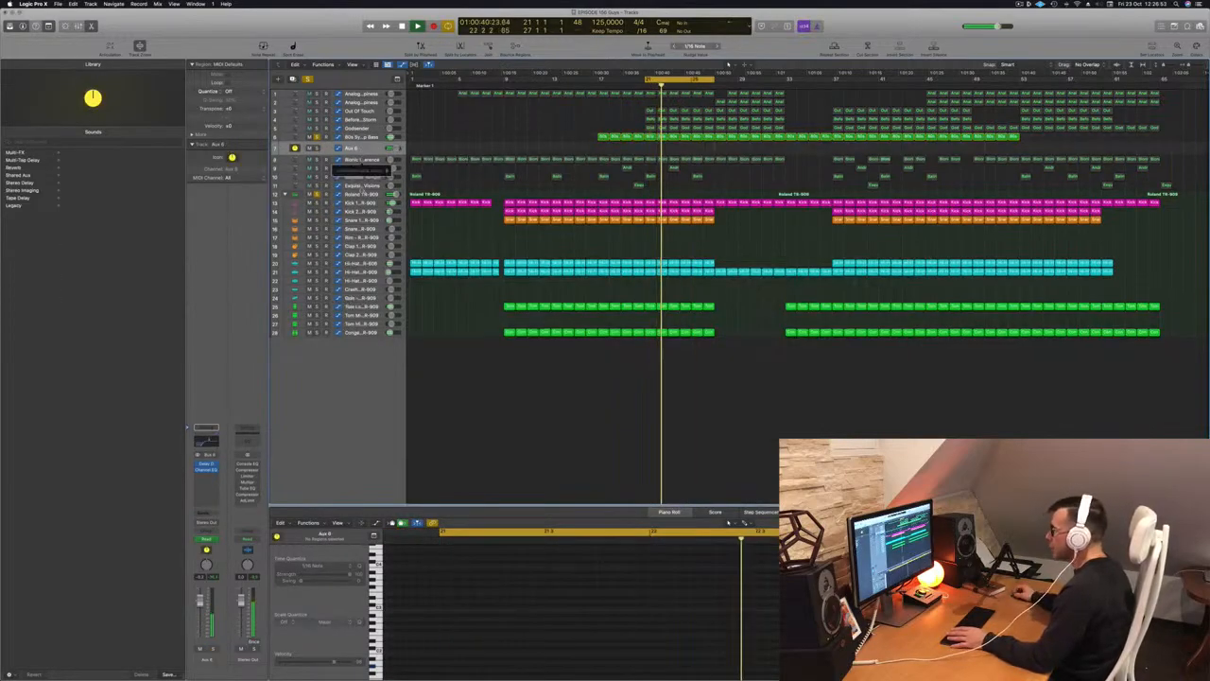
key("a")
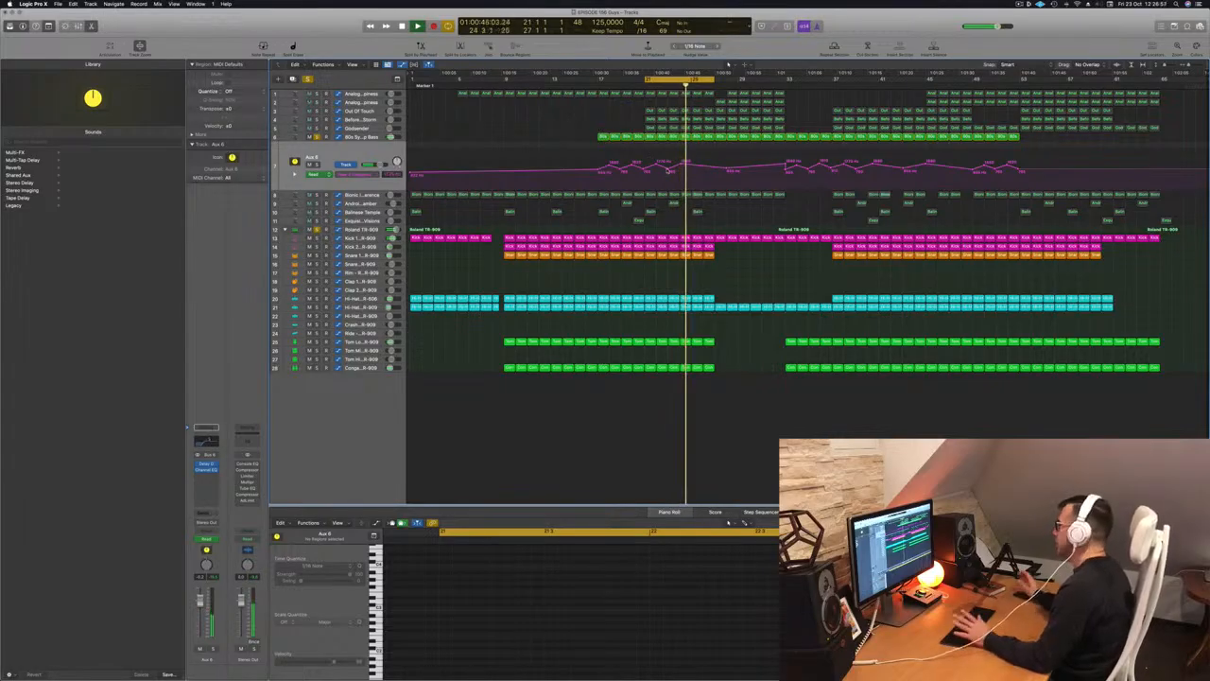
key("Return")
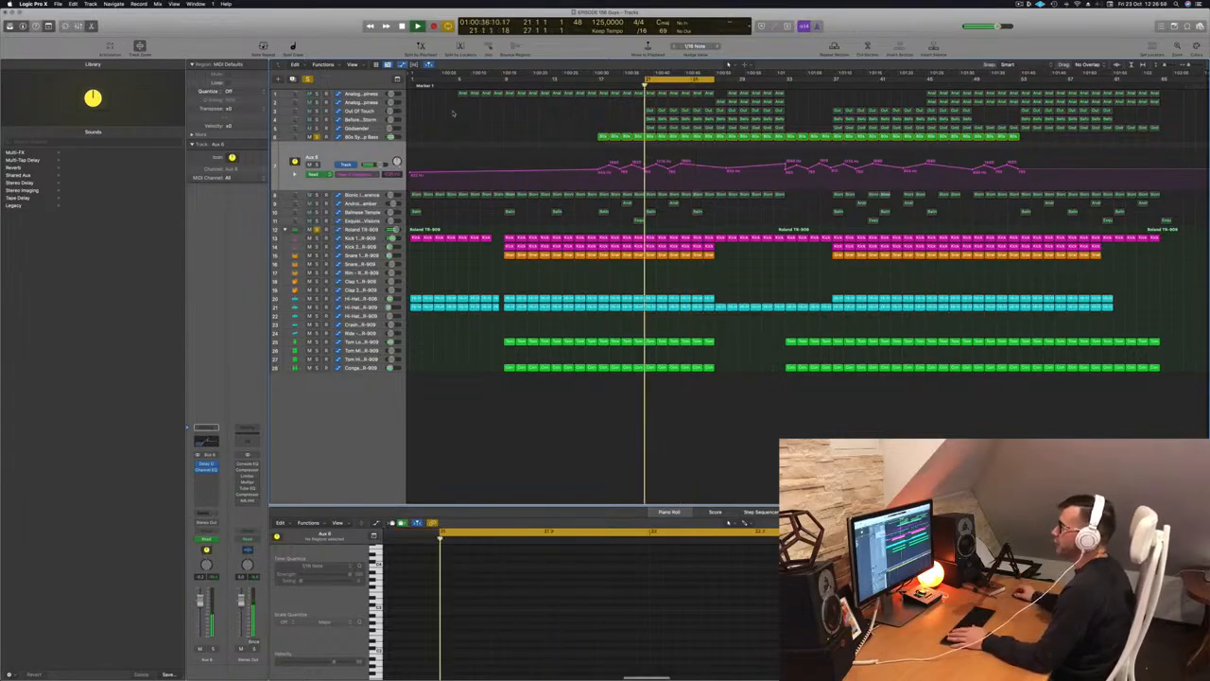
Reopen the 80s Synth Pop Bass Channel EQ and set the low shelf to +5.3 dB at 80 Hz
left_click(362, 137)
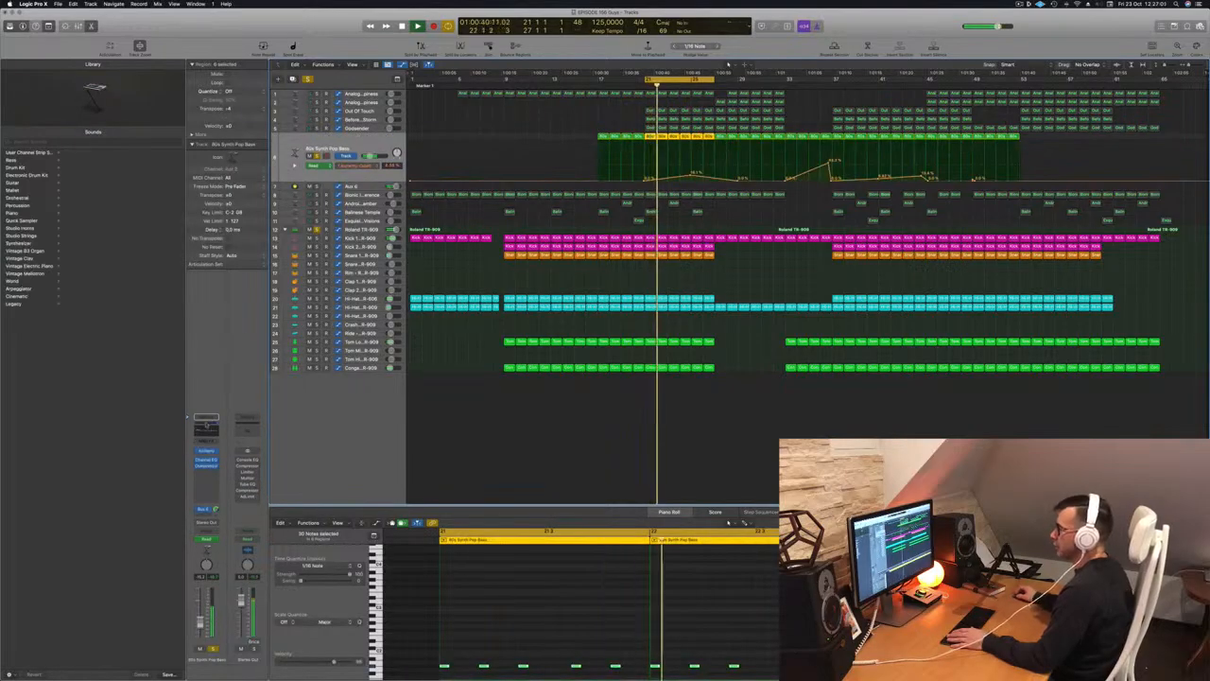
left_click(207, 430)
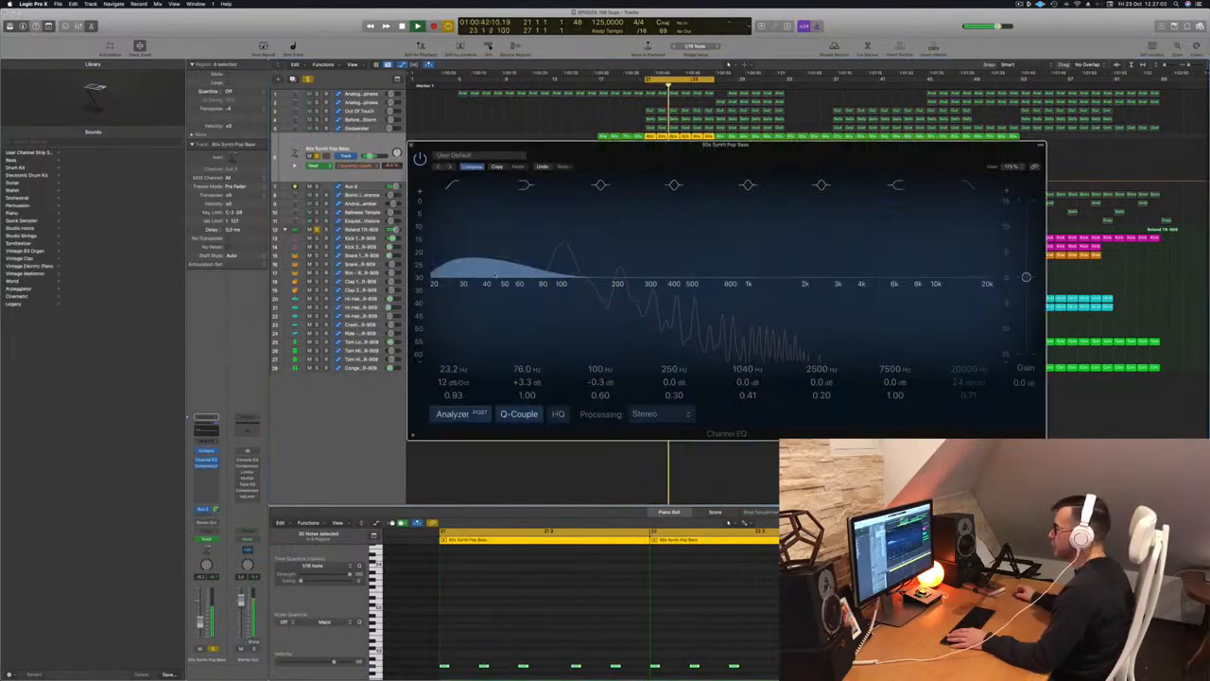
mouse_move(510, 270)
left_mouse_down()
mouse_move(517, 238)
mouse_move(515, 255)
left_mouse_up()
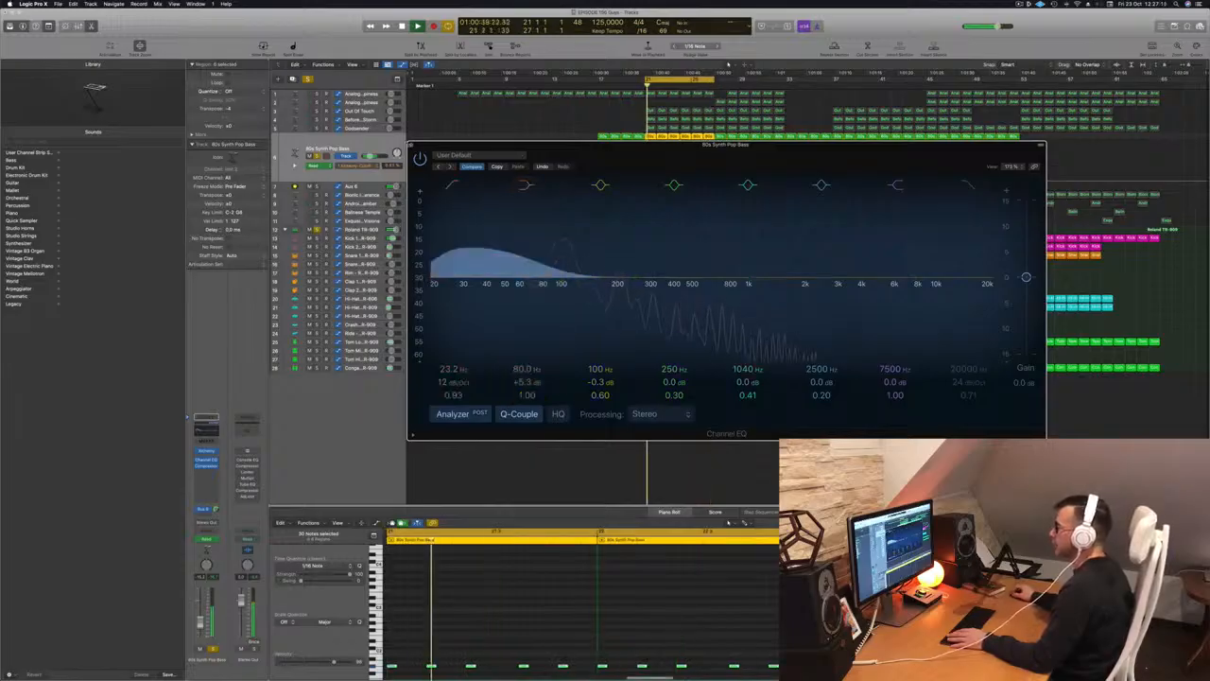
Check the cutoff automation on the 80s Synth Pop Bass track against the loop and reopen the track's Channel EQ
left_click(413, 146)
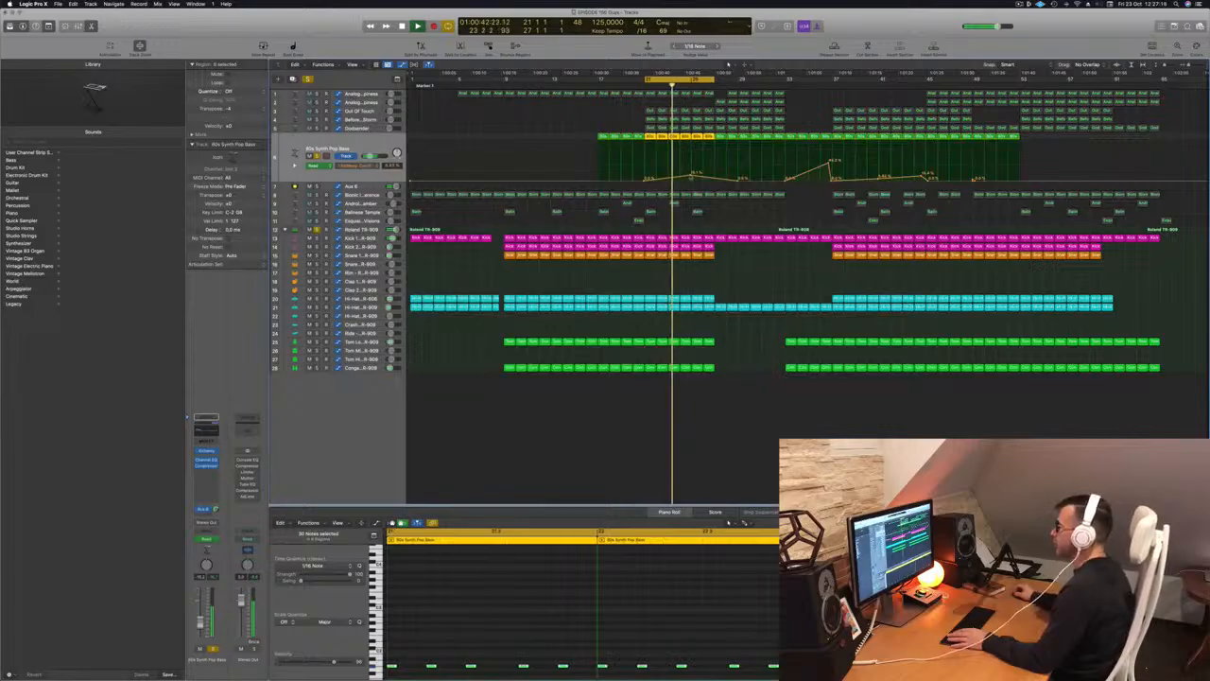
left_click(691, 177)
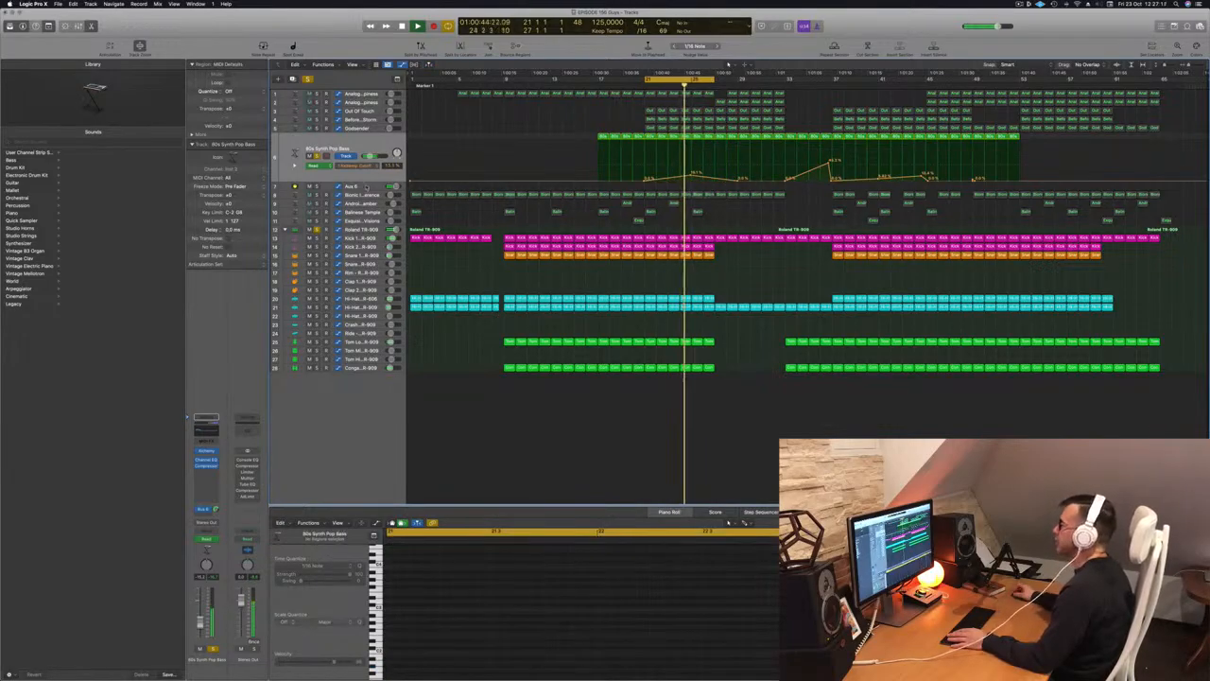
left_click(348, 147)
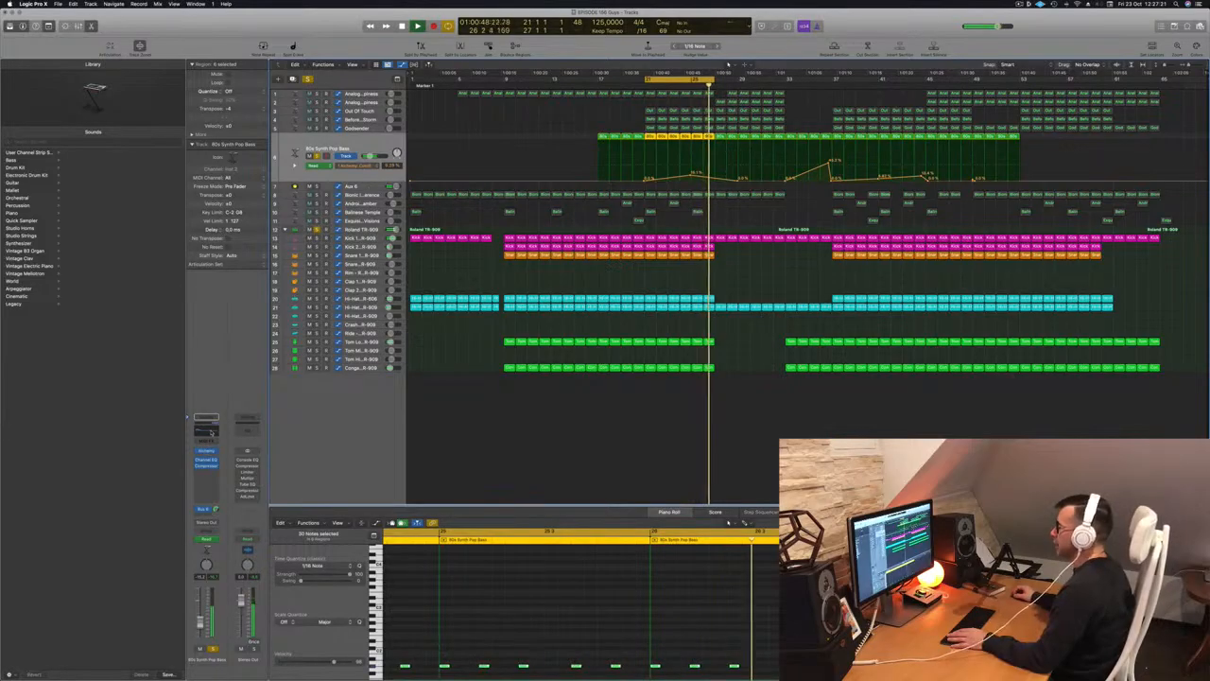
left_click(206, 428)
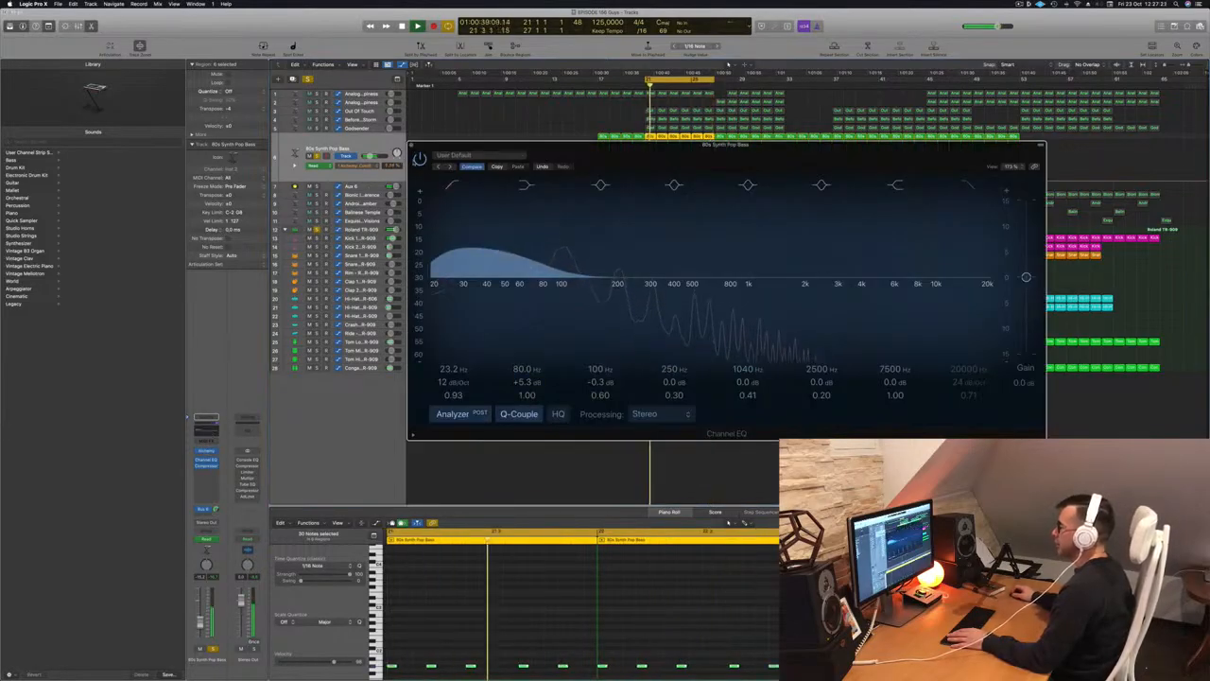
left_click_drag(683, 152, 738, 147)
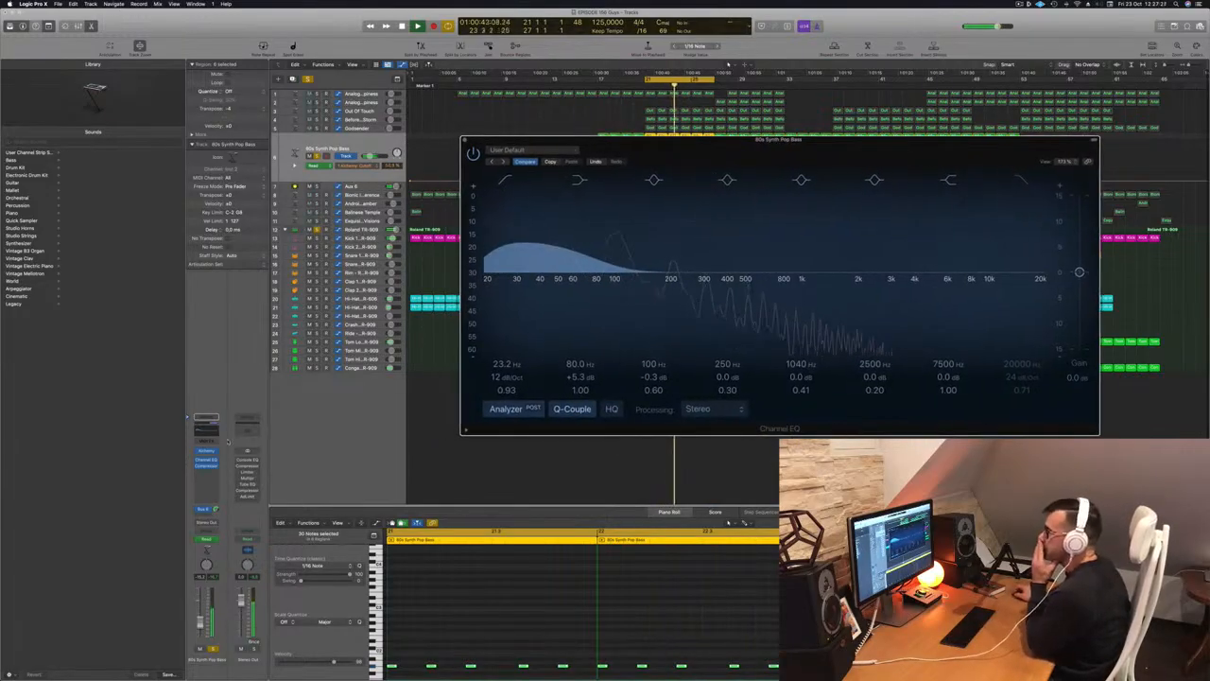
Inspect the Alchemy instrument of the 80s Synth Pop Bass and close both plug-in windows
left_click(207, 450)
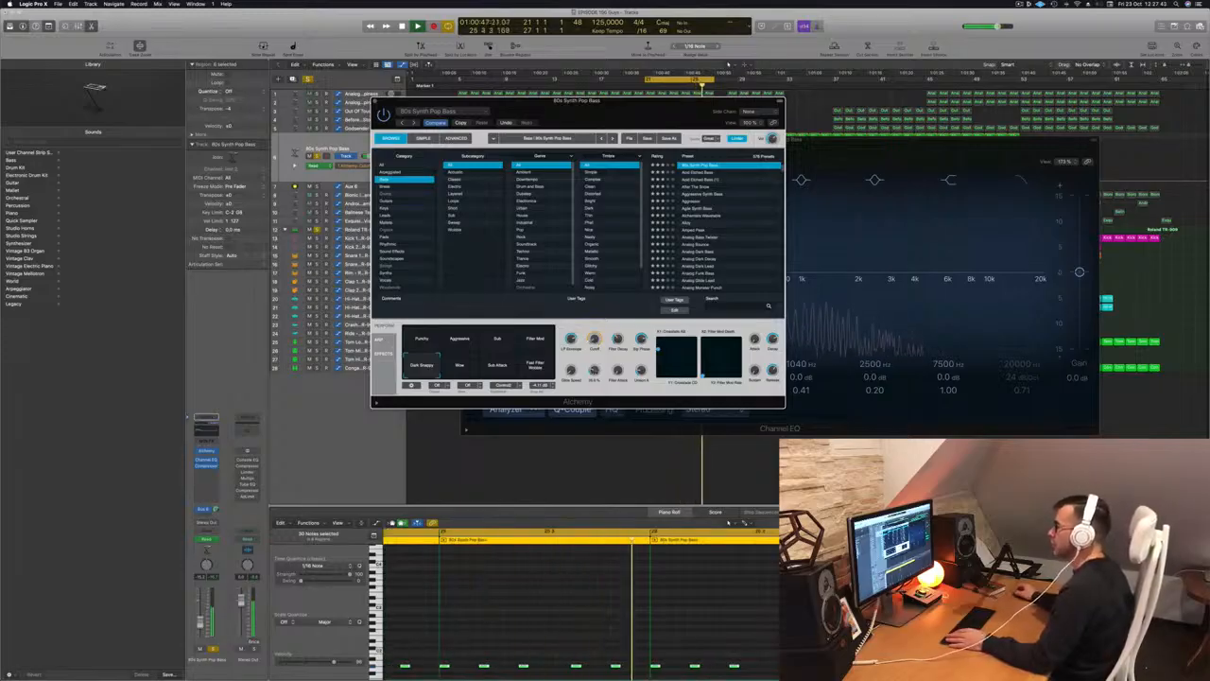
left_click(376, 101)
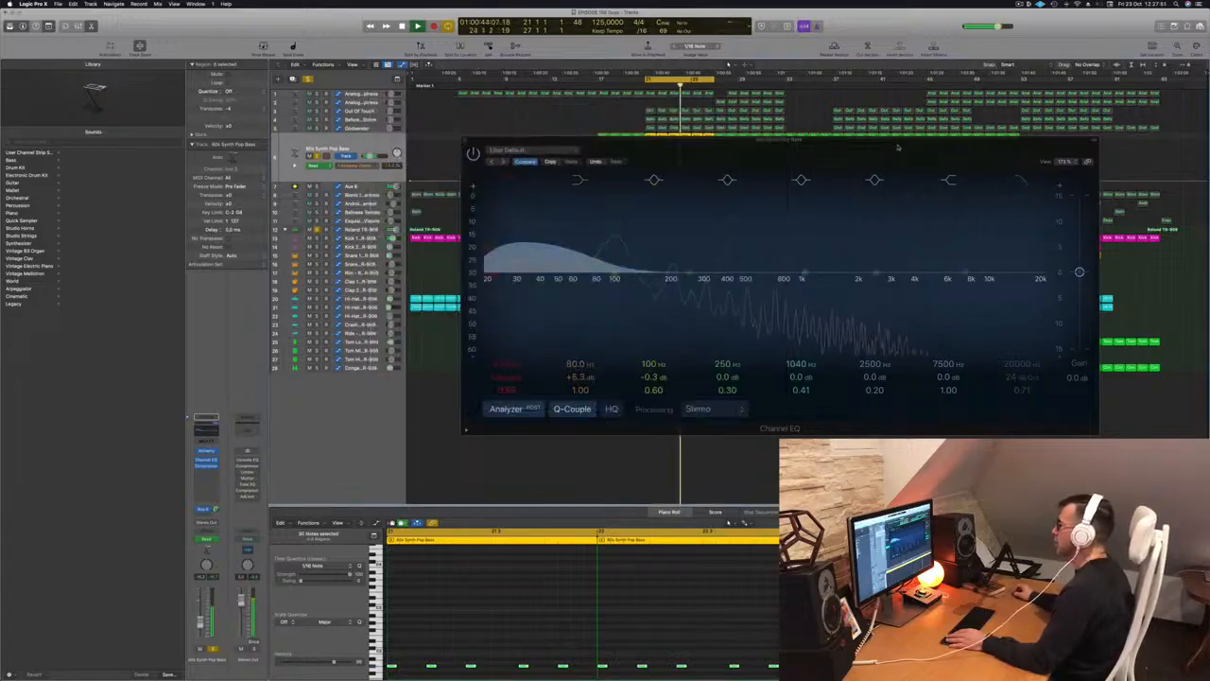
left_click_drag(860, 144, 787, 179)
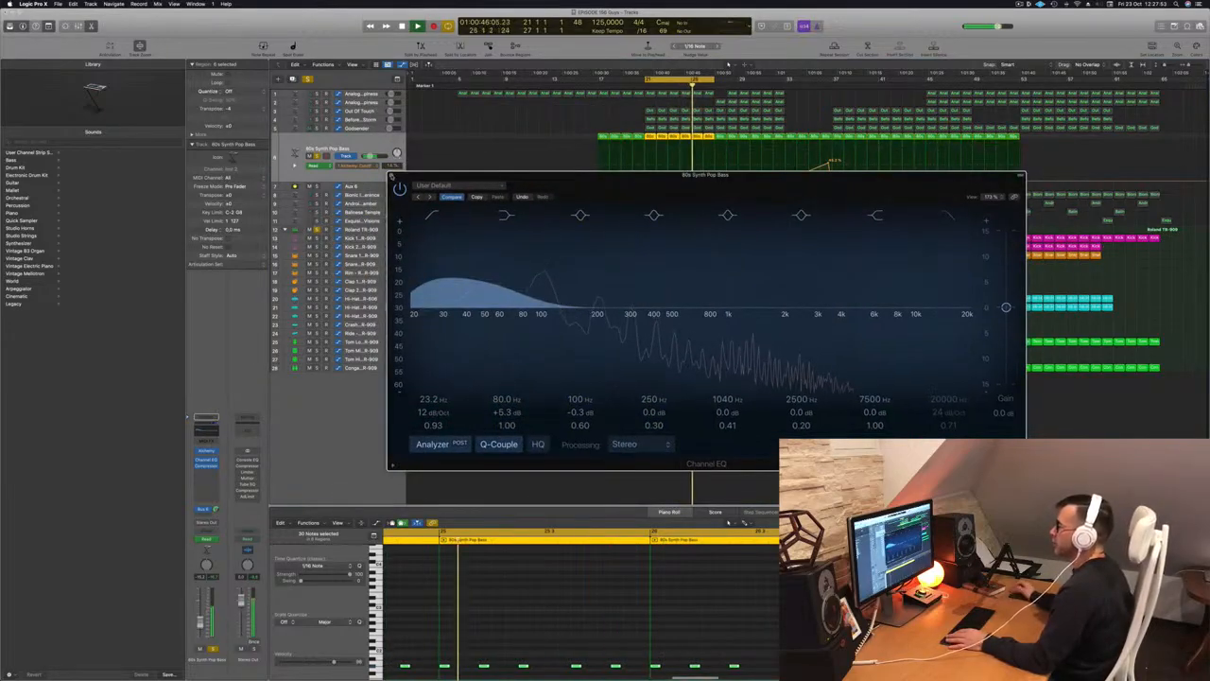
key("super+w")
Add a point to the Aux 6 automation curve near the end of the loop and check the Aux 6 Channel EQ
left_click(362, 187)
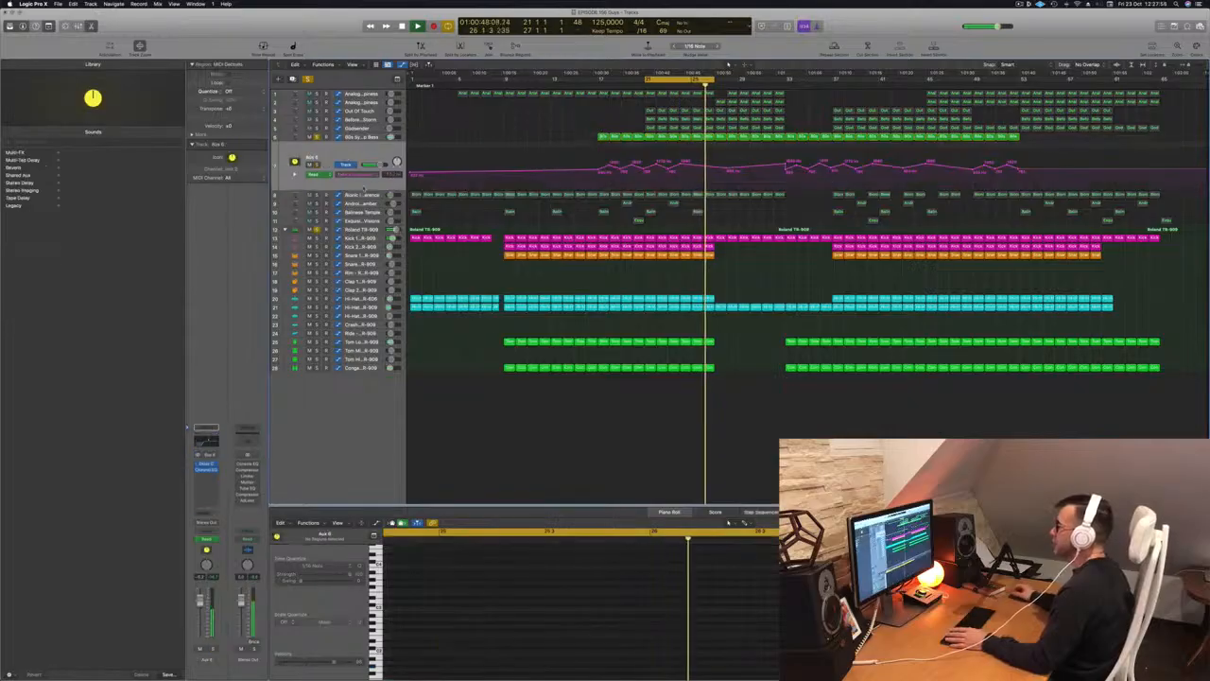
left_click(703, 166)
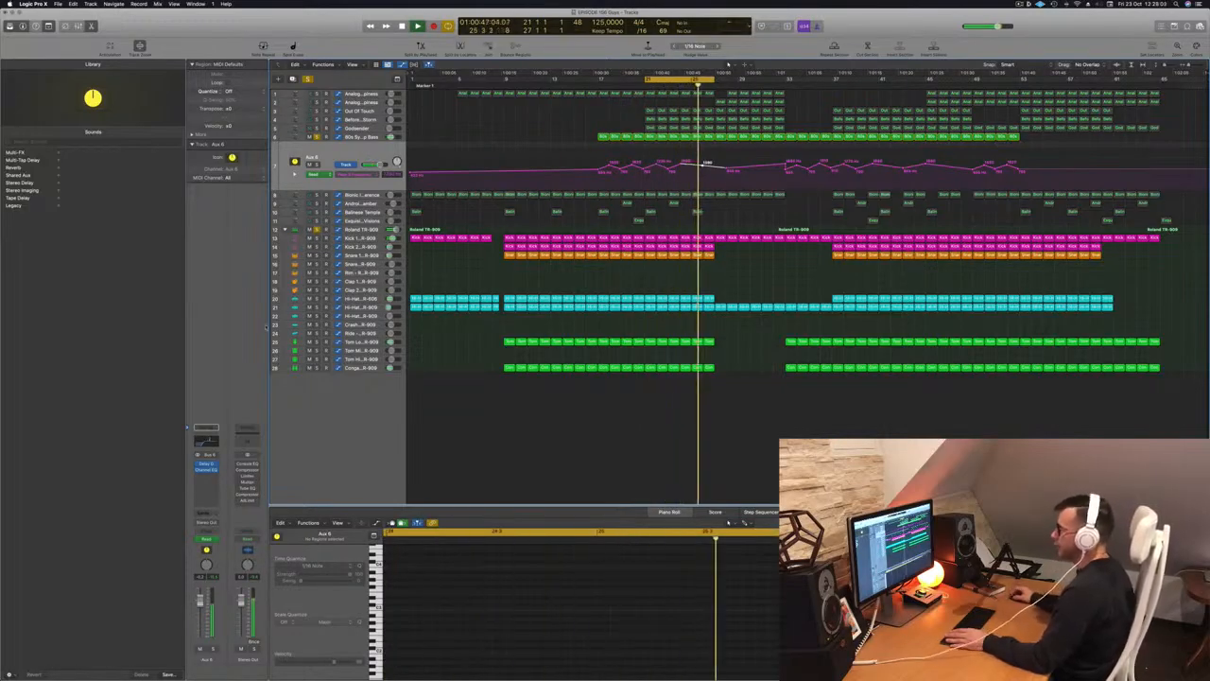
key("v")
mouse_move(729, 164)
left_mouse_down()
mouse_move(708, 163)
mouse_move(723, 162)
left_mouse_up()
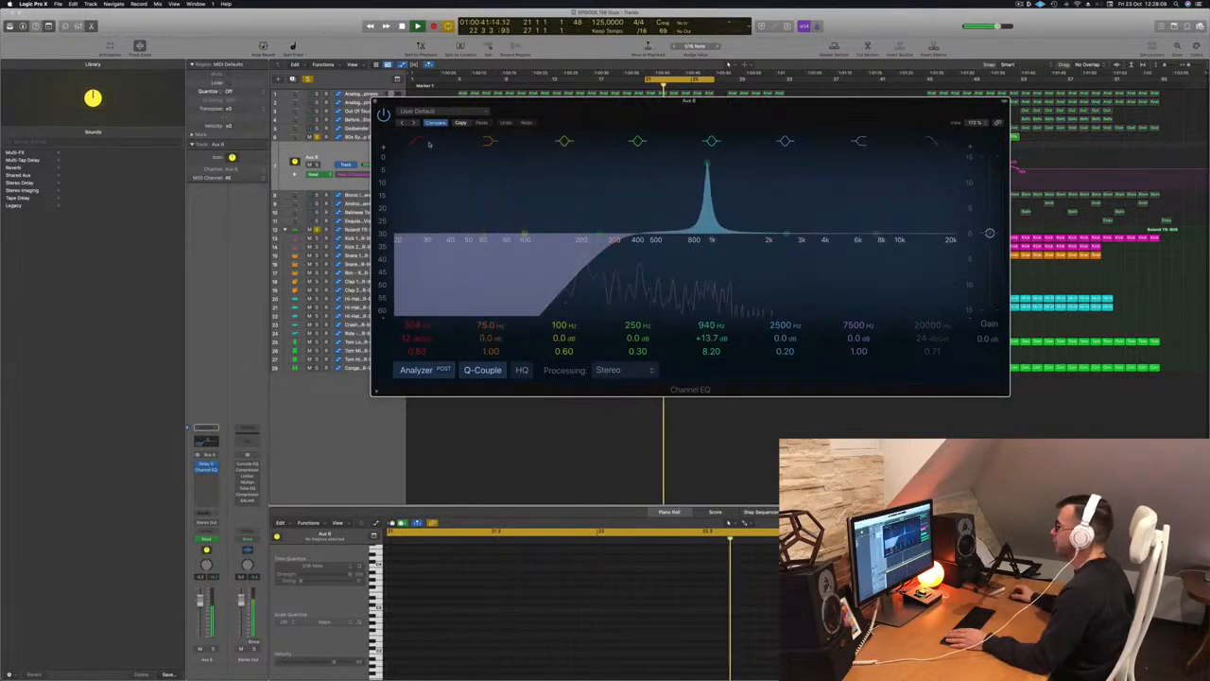
left_click(374, 101)
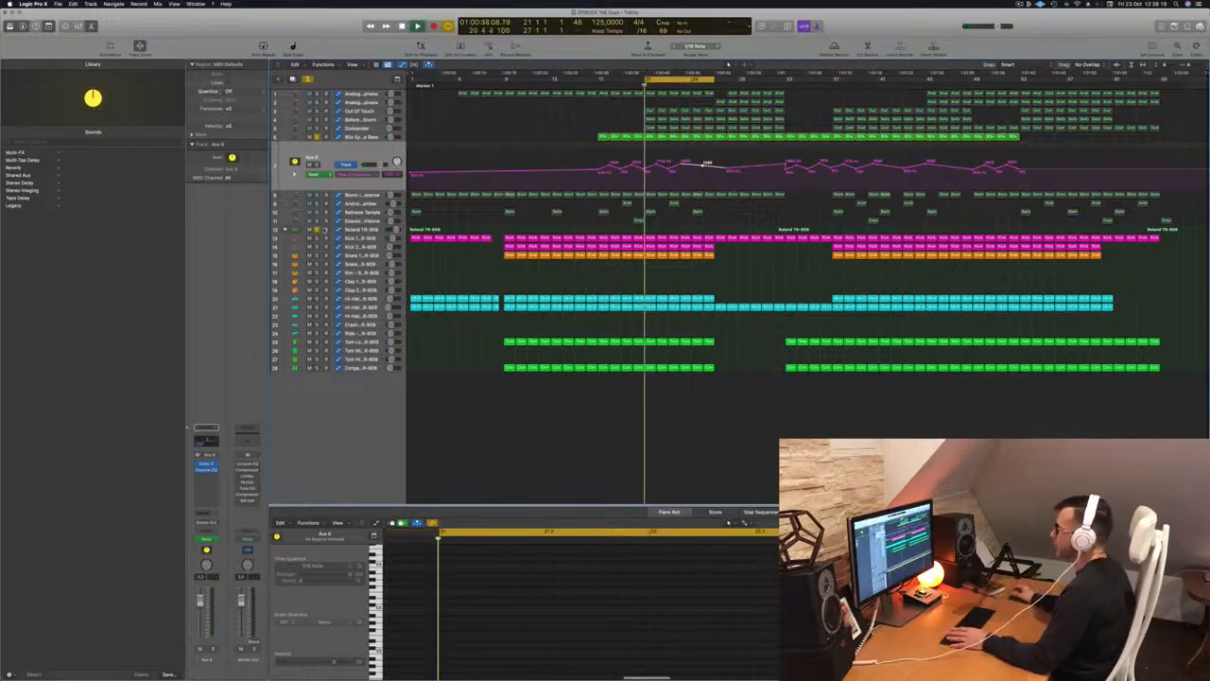
Solo the Analogue Happiness track along with the bass and drums while the loop plays
key("space")
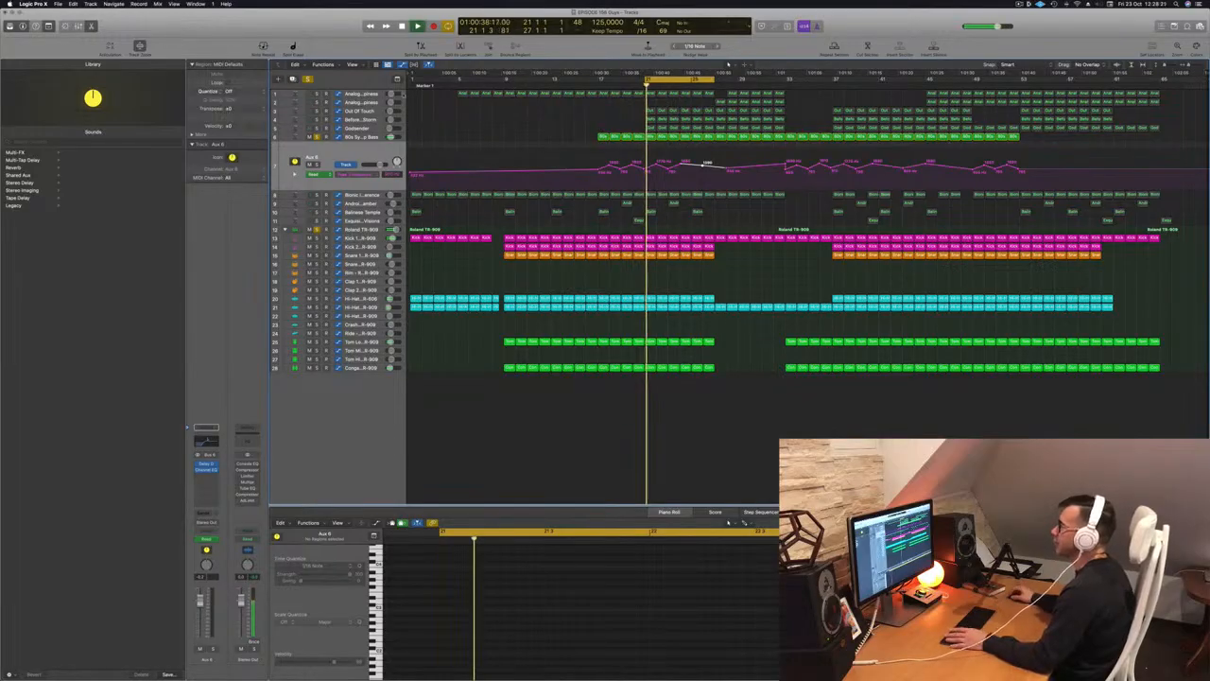
left_click(357, 93)
key("space")
key("space")
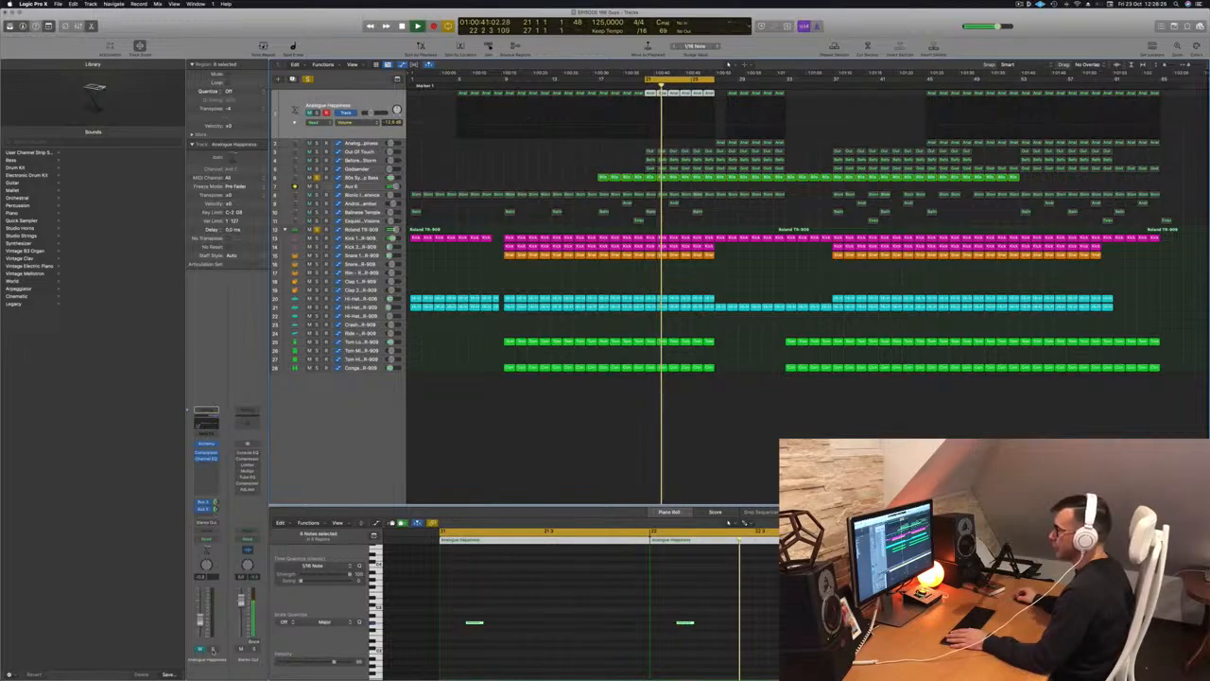
key("s")
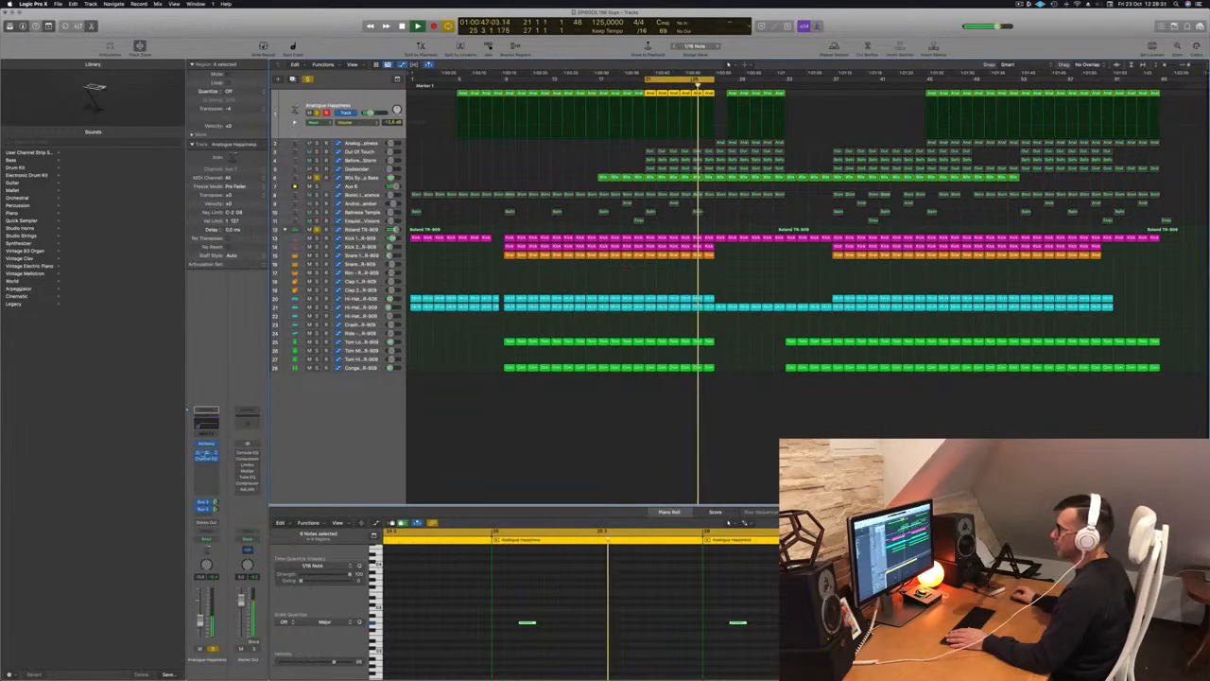
Bring up the Aux 5 channel through the Analogue Happiness Bus 5 send and copy the track's Compressor onto it
left_click(203, 502)
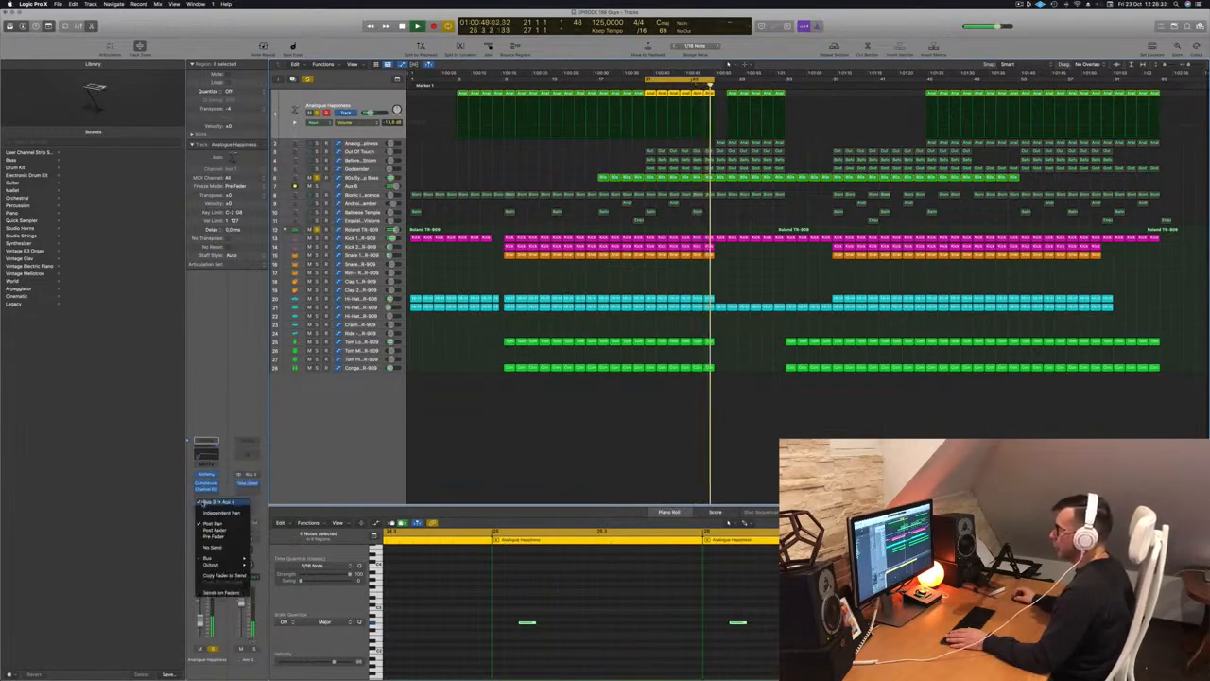
left_click(203, 503)
left_click(203, 508)
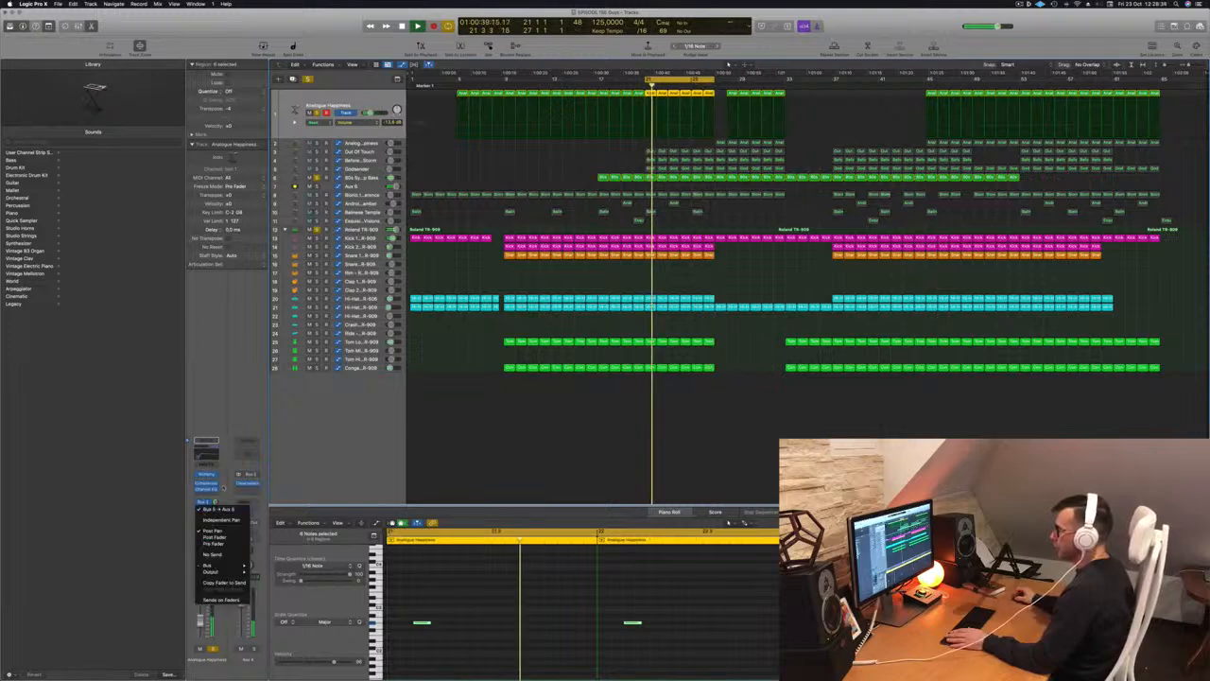
left_click(217, 480)
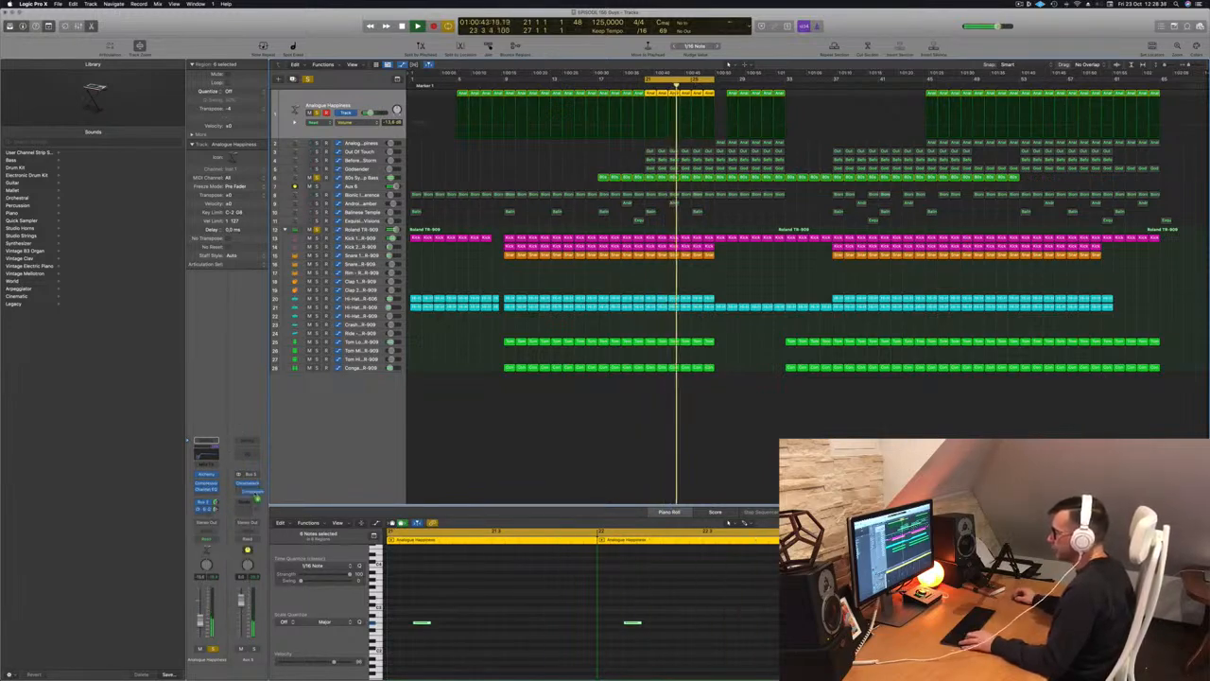
Check the Compressor on Aux 5 during playback and close its window
left_click(247, 489)
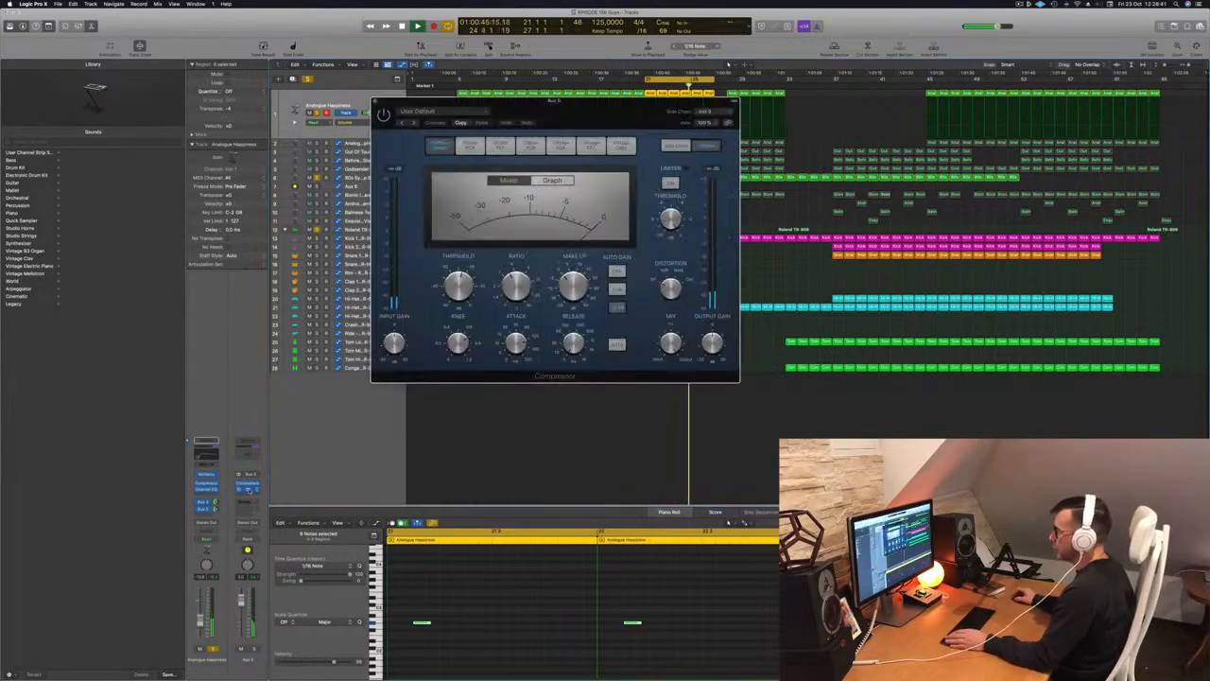
left_click_drag(597, 107, 761, 171)
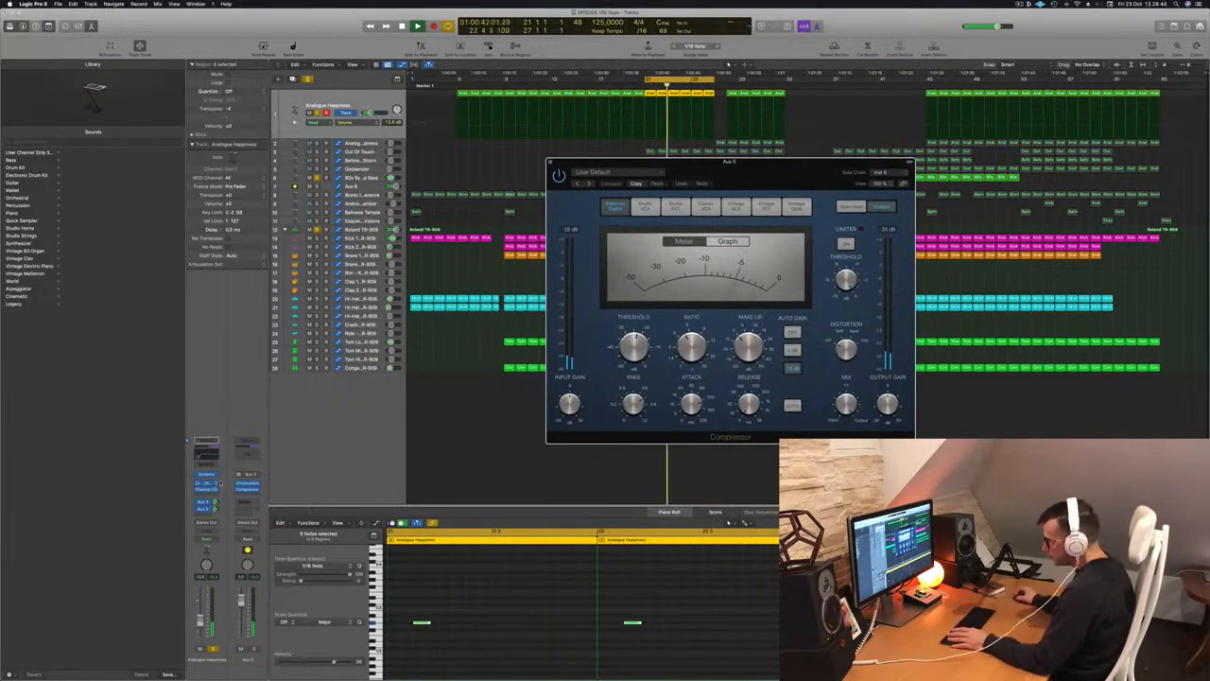
left_click_drag(733, 181, 679, 172)
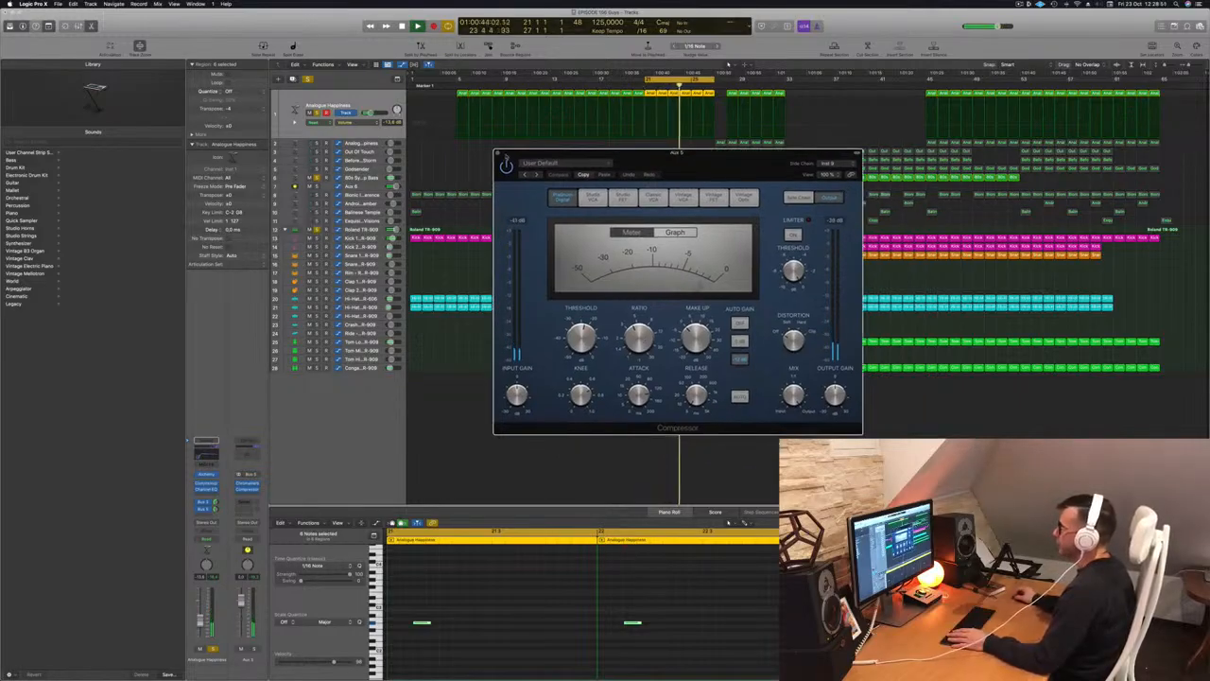
left_click(498, 155)
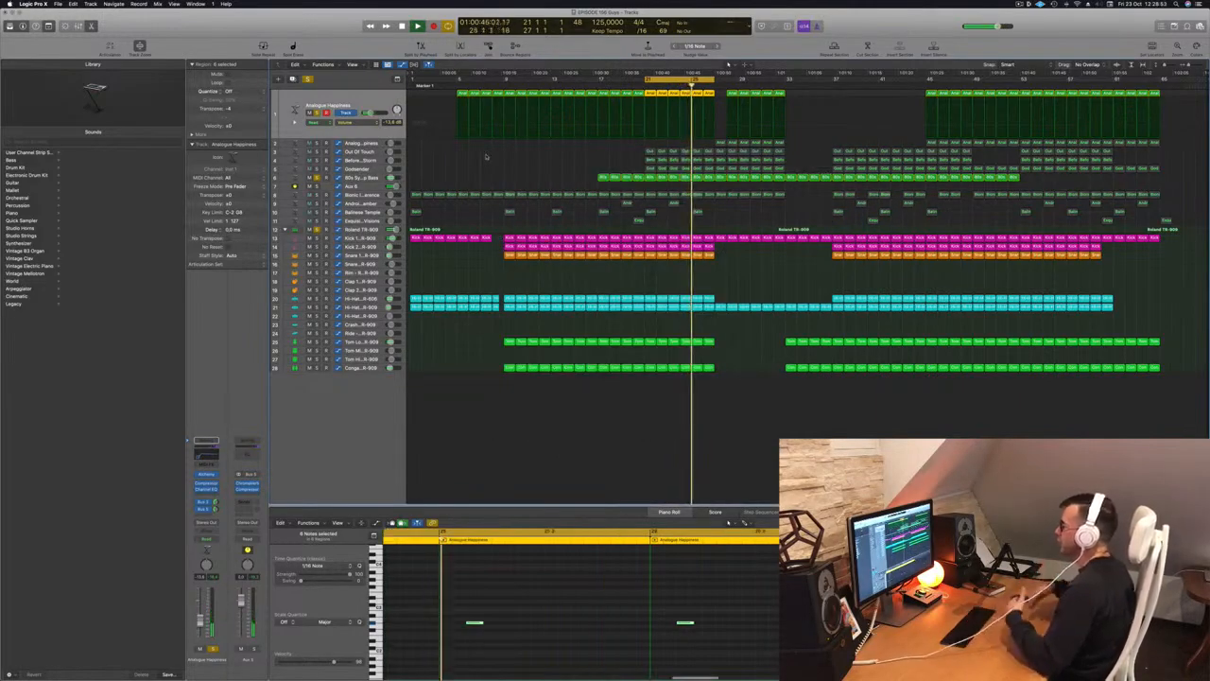
Solo the Bionic Interference track as well and replay the loop
key("space")
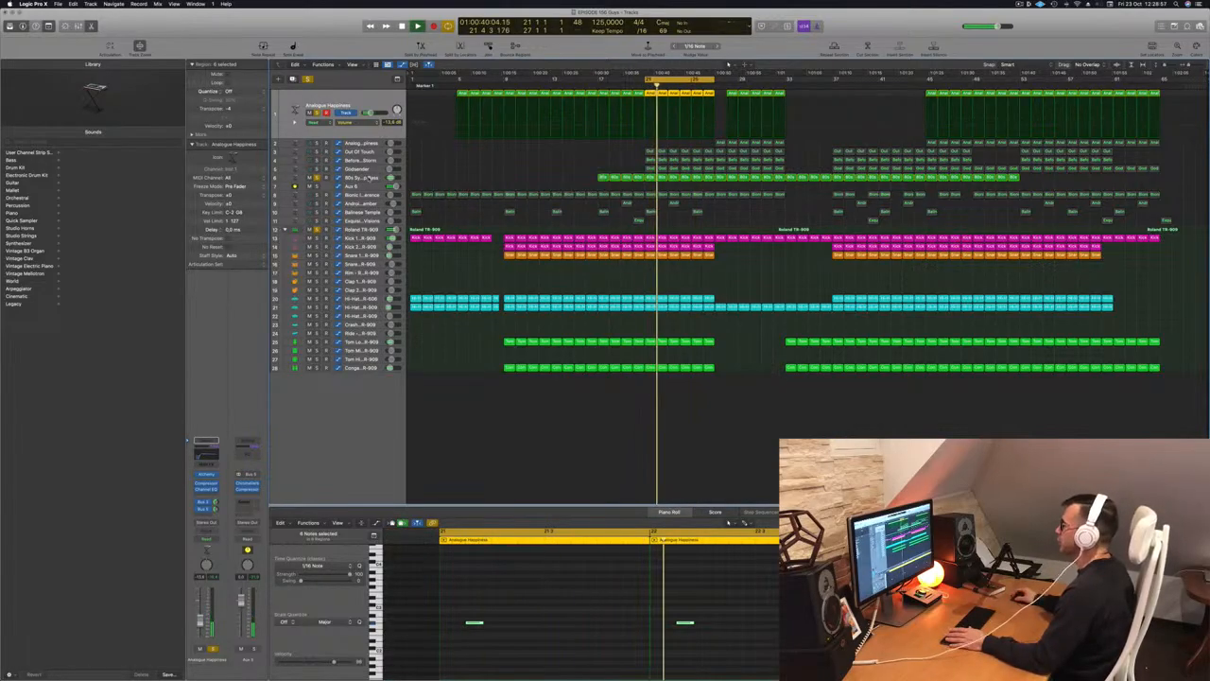
left_click(372, 178)
left_click(371, 194)
key("space")
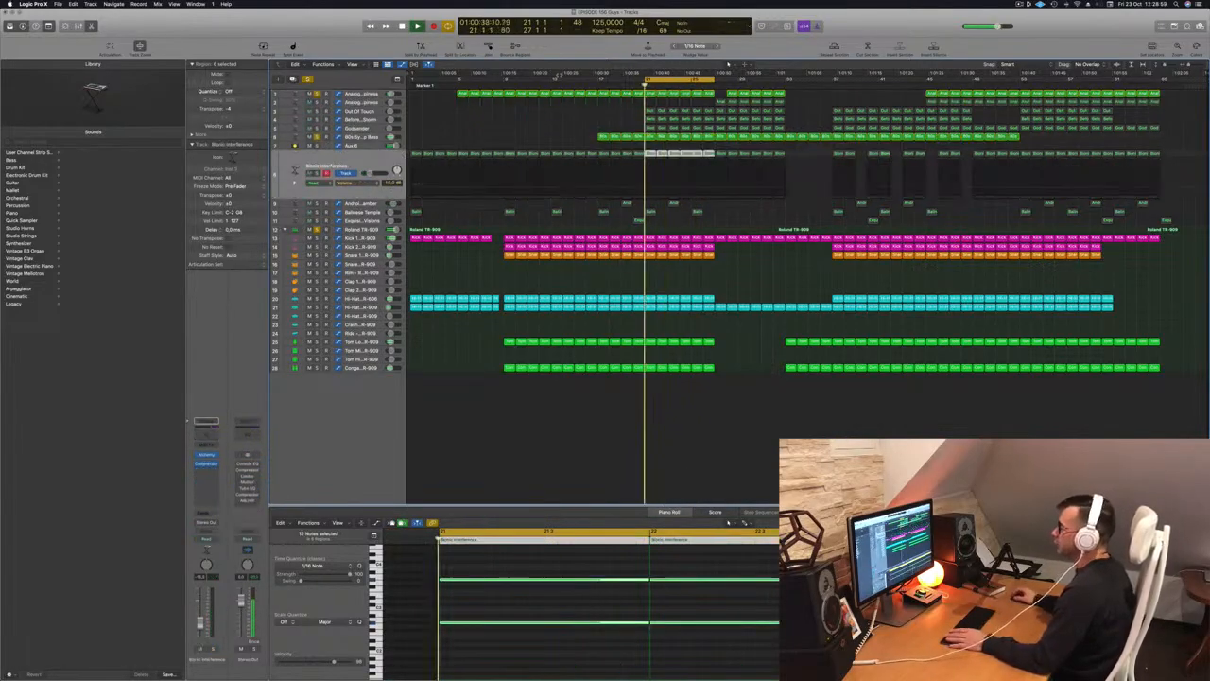
left_click(316, 174)
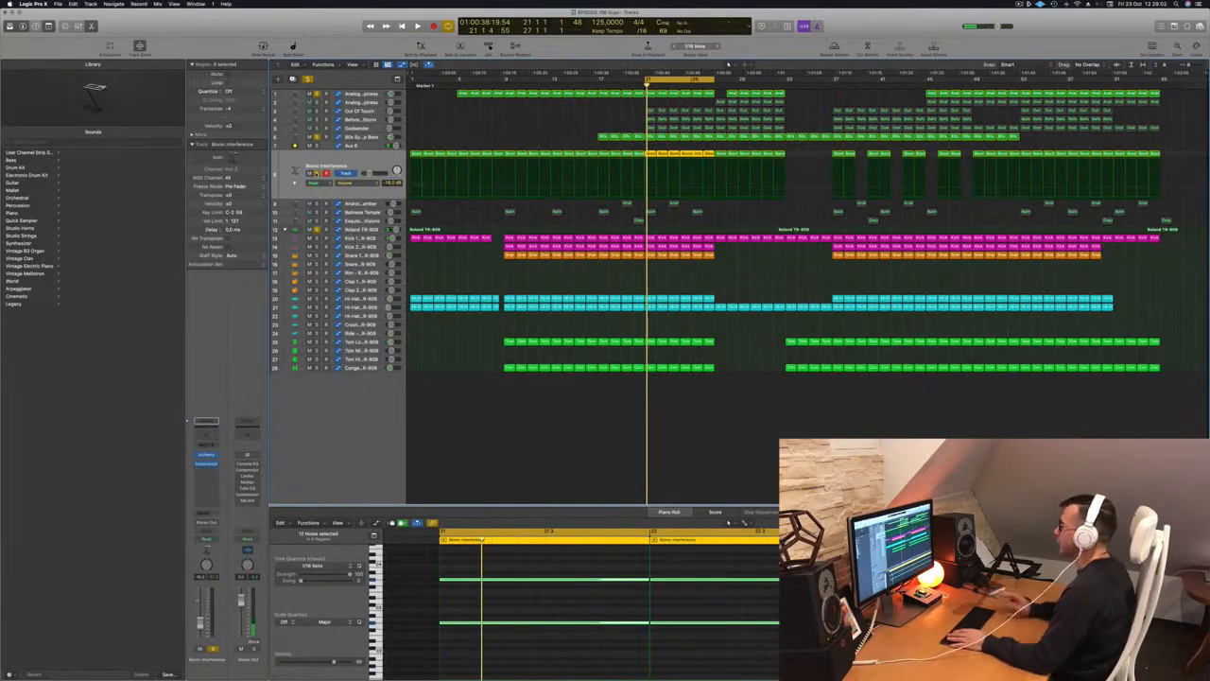
key("space")
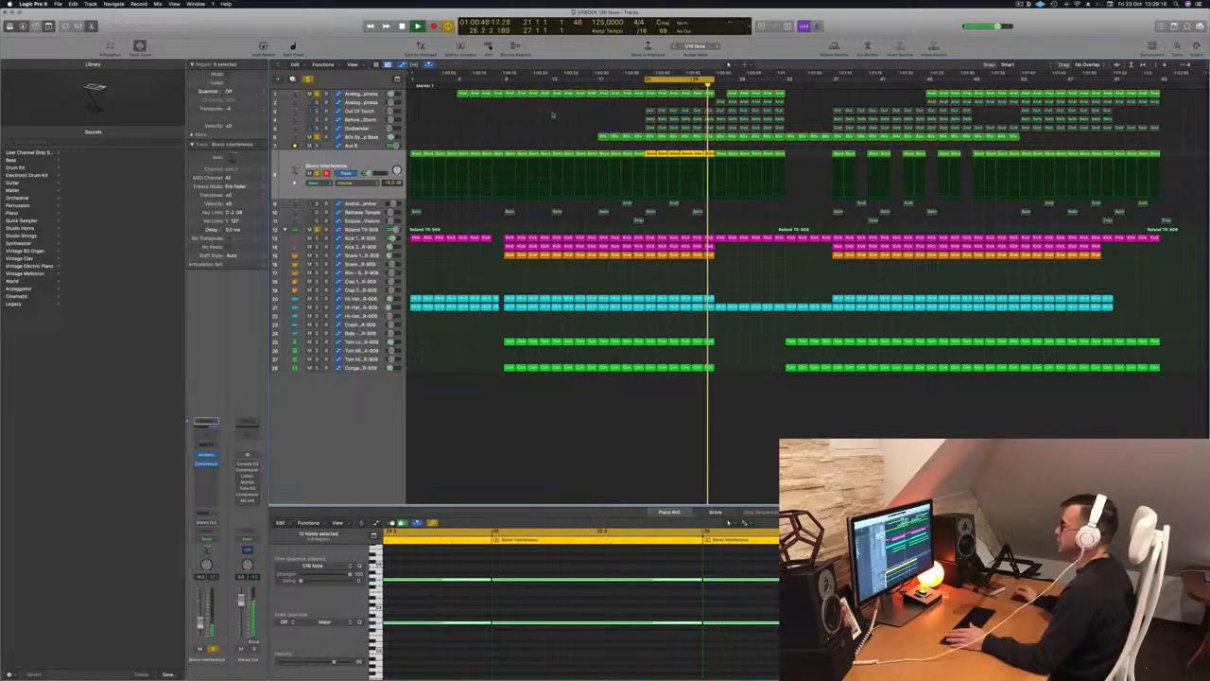
Raise the volume of the Kick 1 track to about -4.2 dB and replay the loop
left_click(363, 238)
key("space")
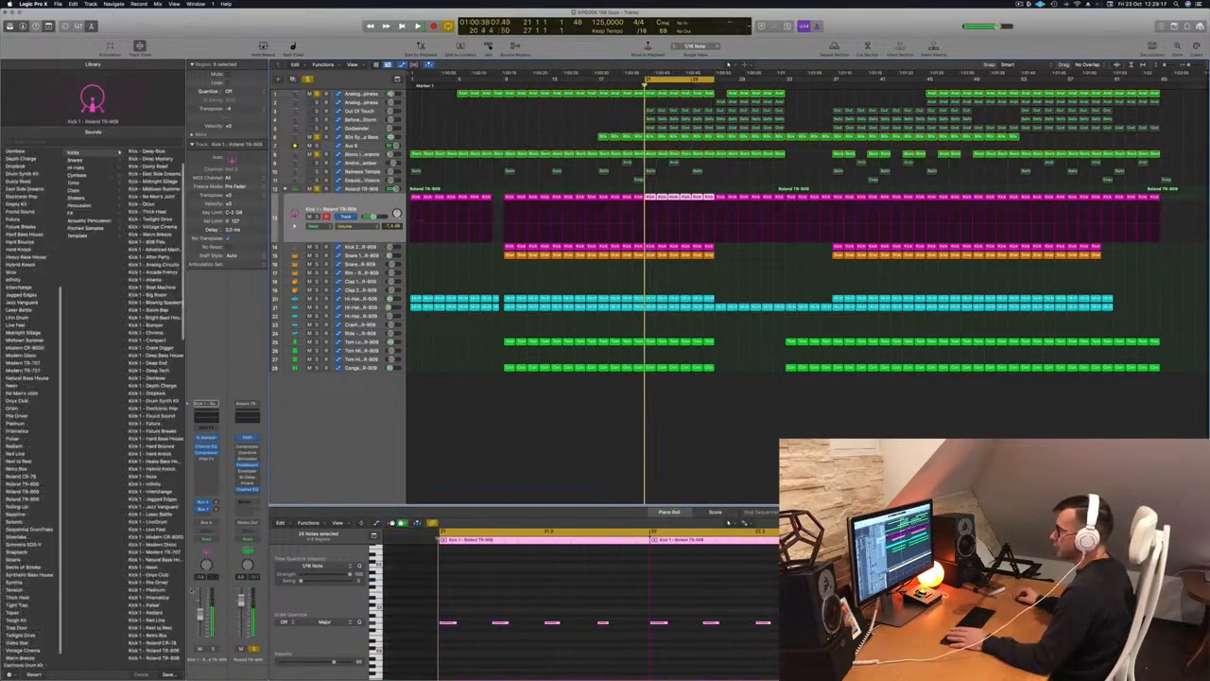
key("space")
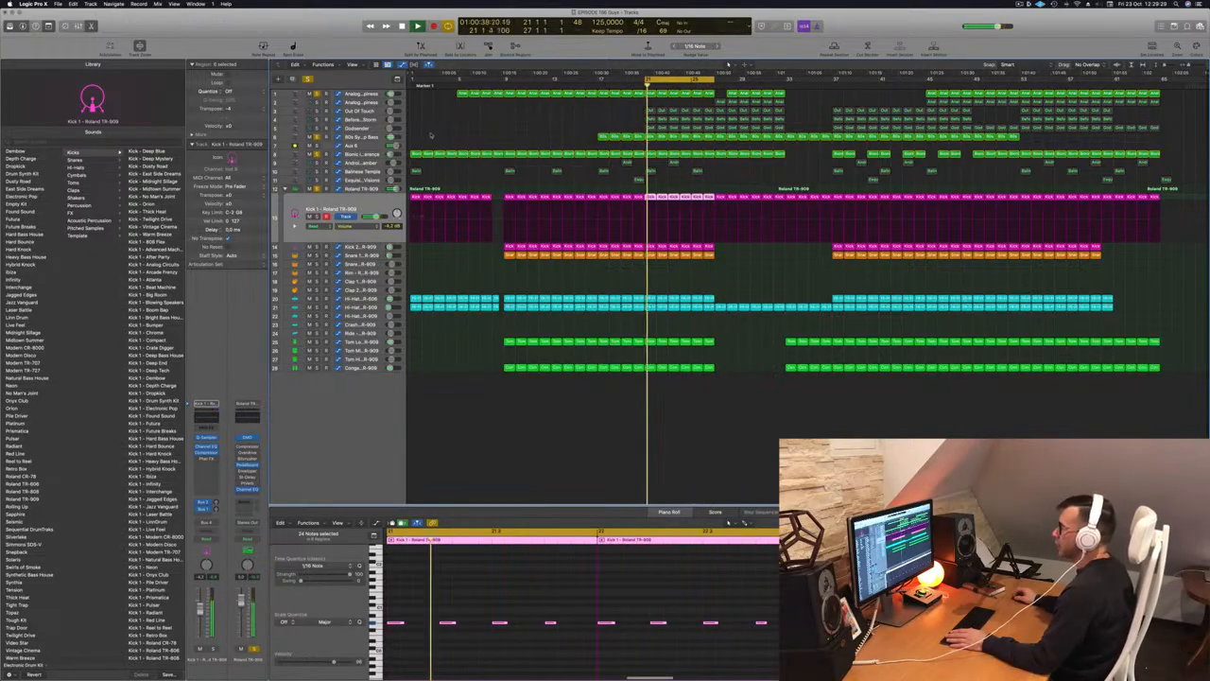
Reduce the low shelf in the 80s Synth Pop Bass Channel EQ to +3.4 dB at 80.5 Hz and close the bass plug-ins
left_click(376, 136)
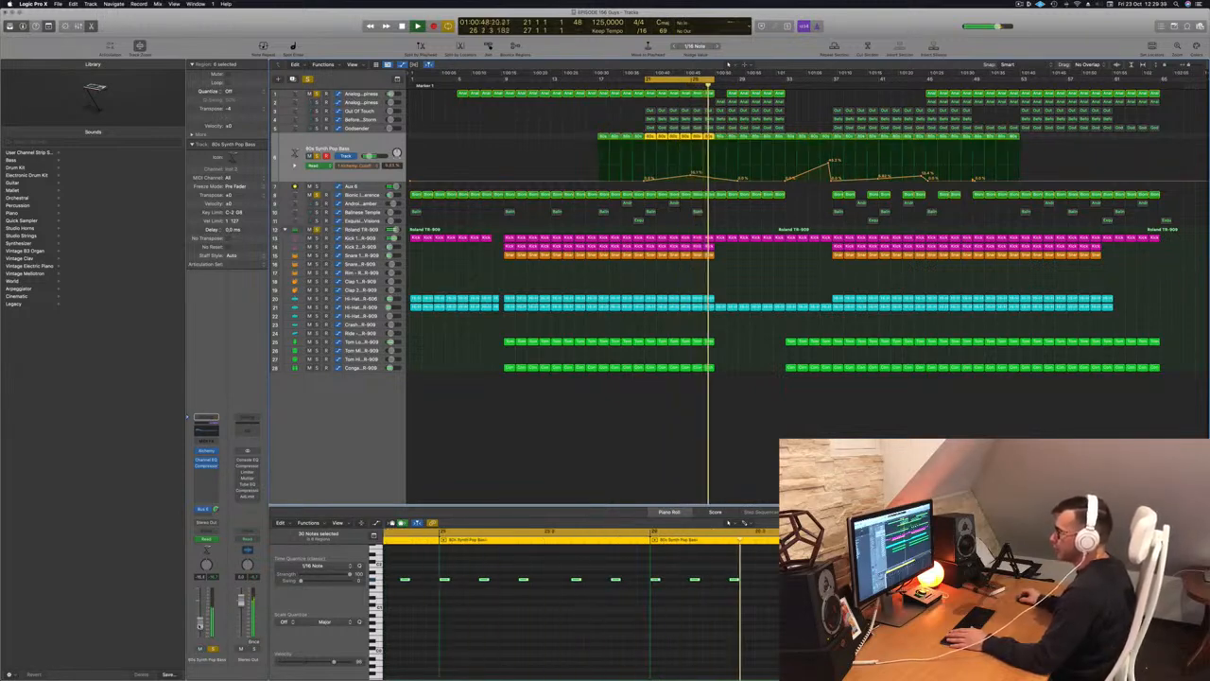
left_click(205, 465)
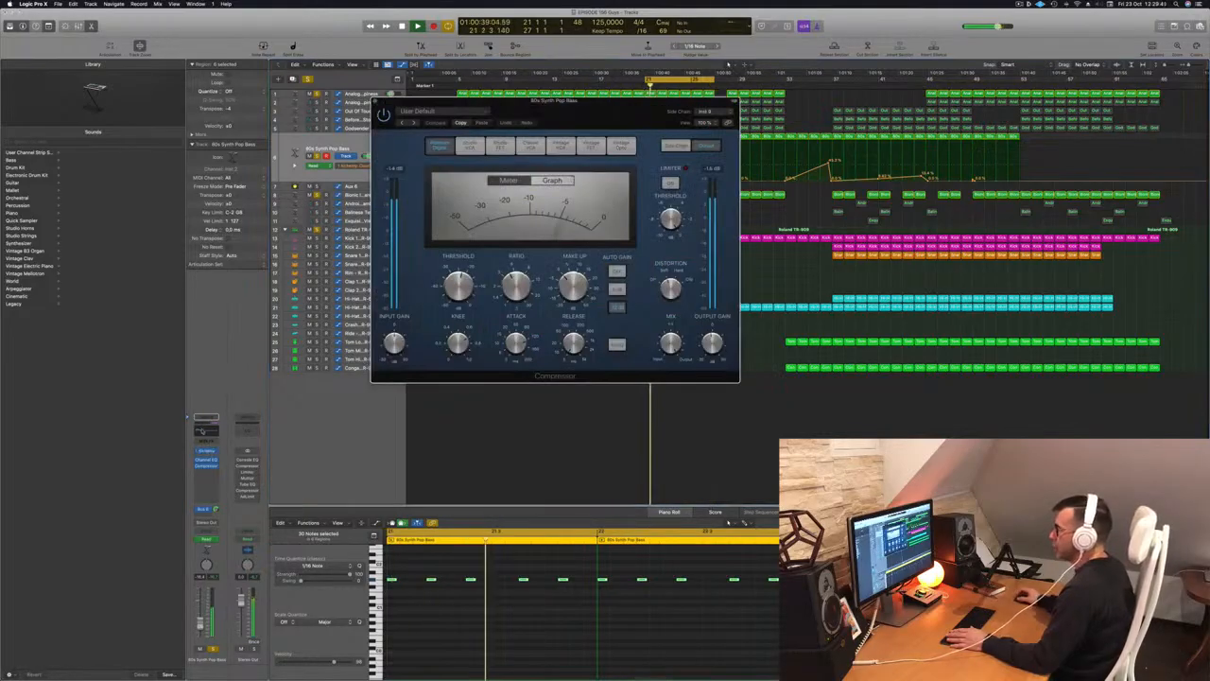
left_click(201, 431)
left_click(201, 431)
left_click(201, 431)
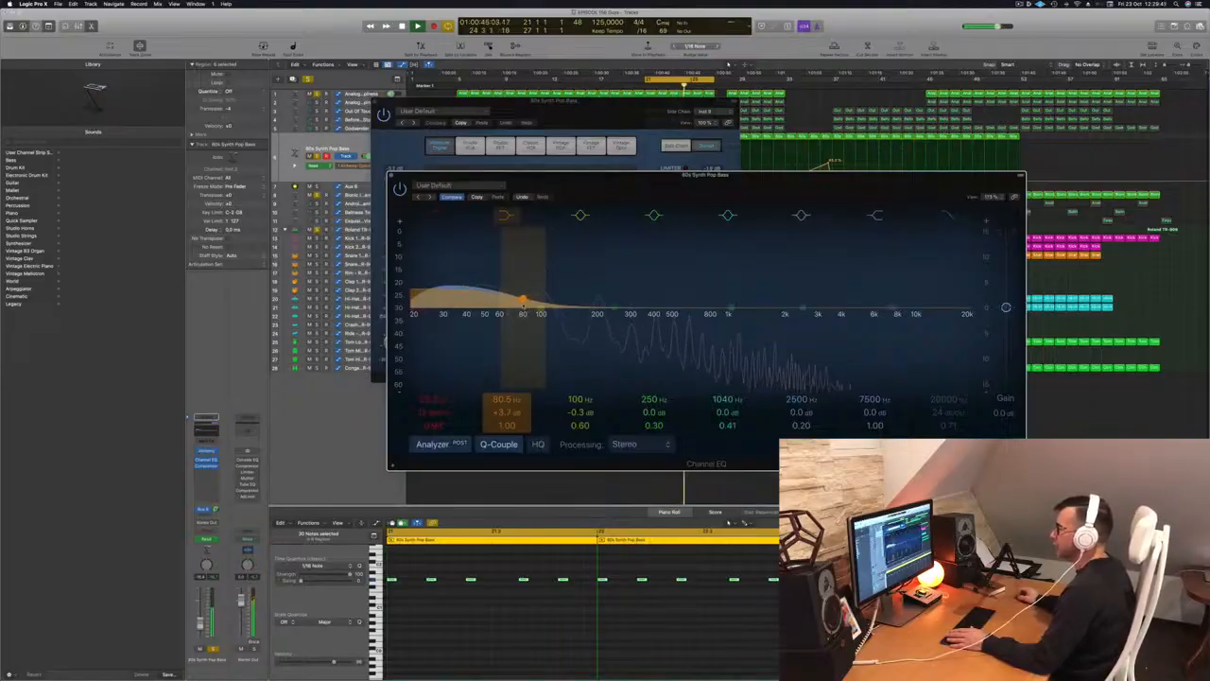
left_click_drag(522, 301, 522, 302)
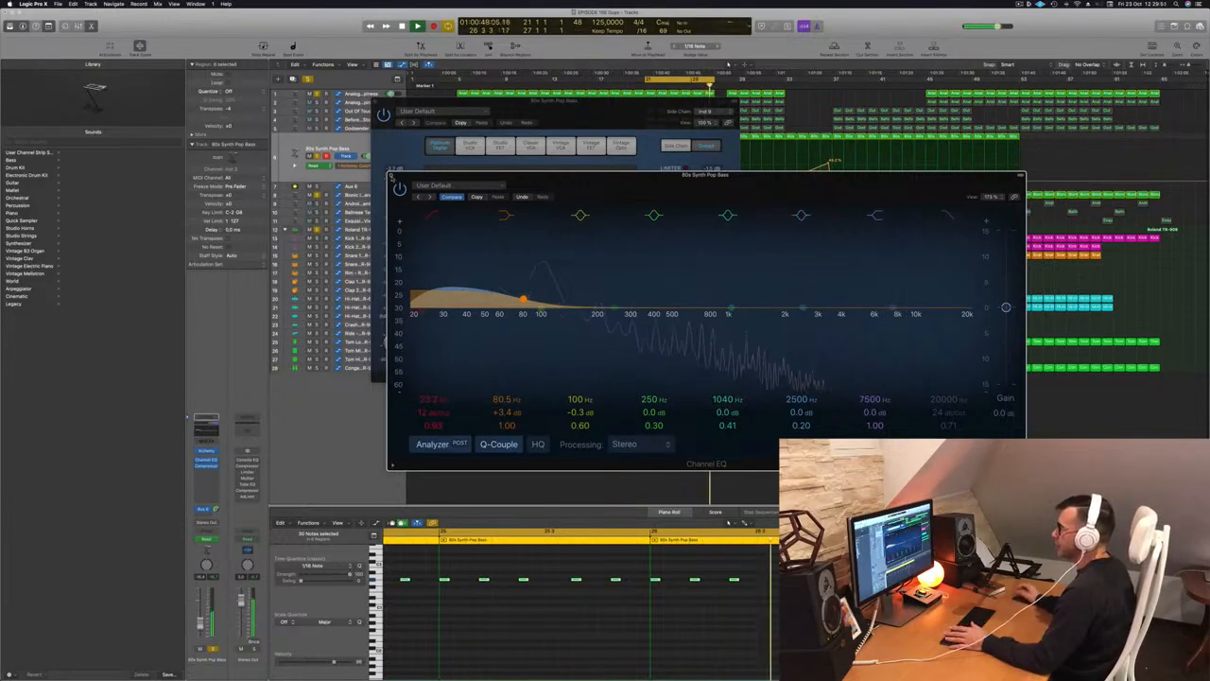
key("super+w")
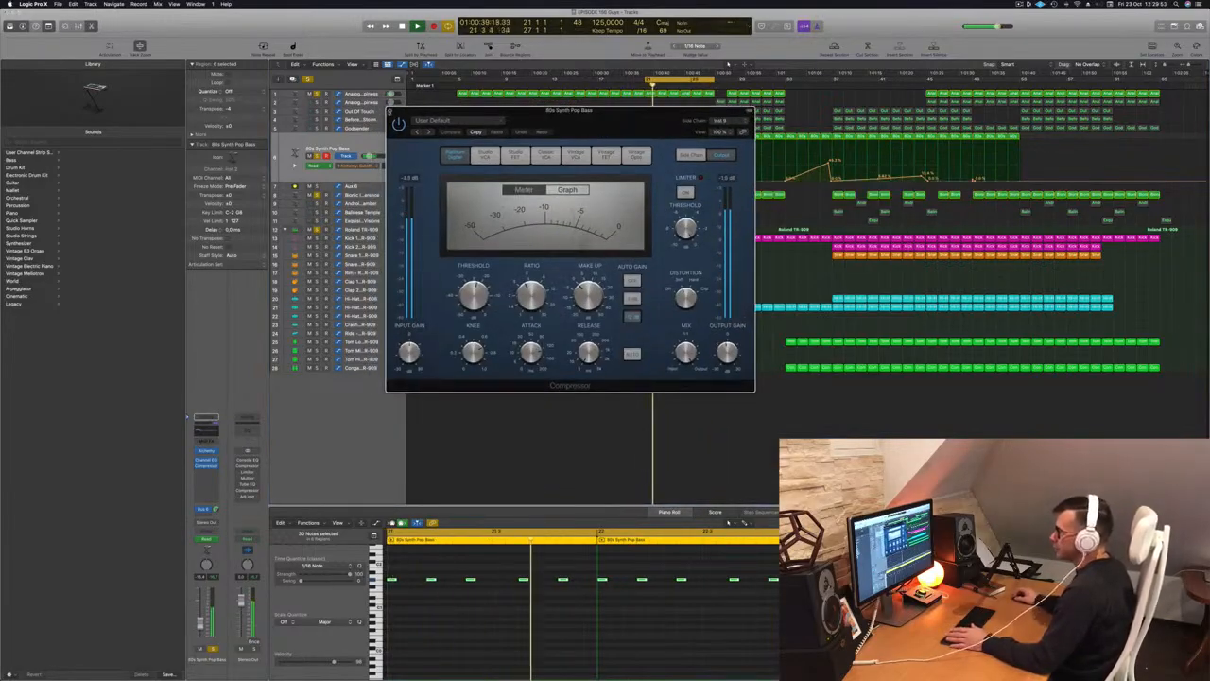
key("super+w")
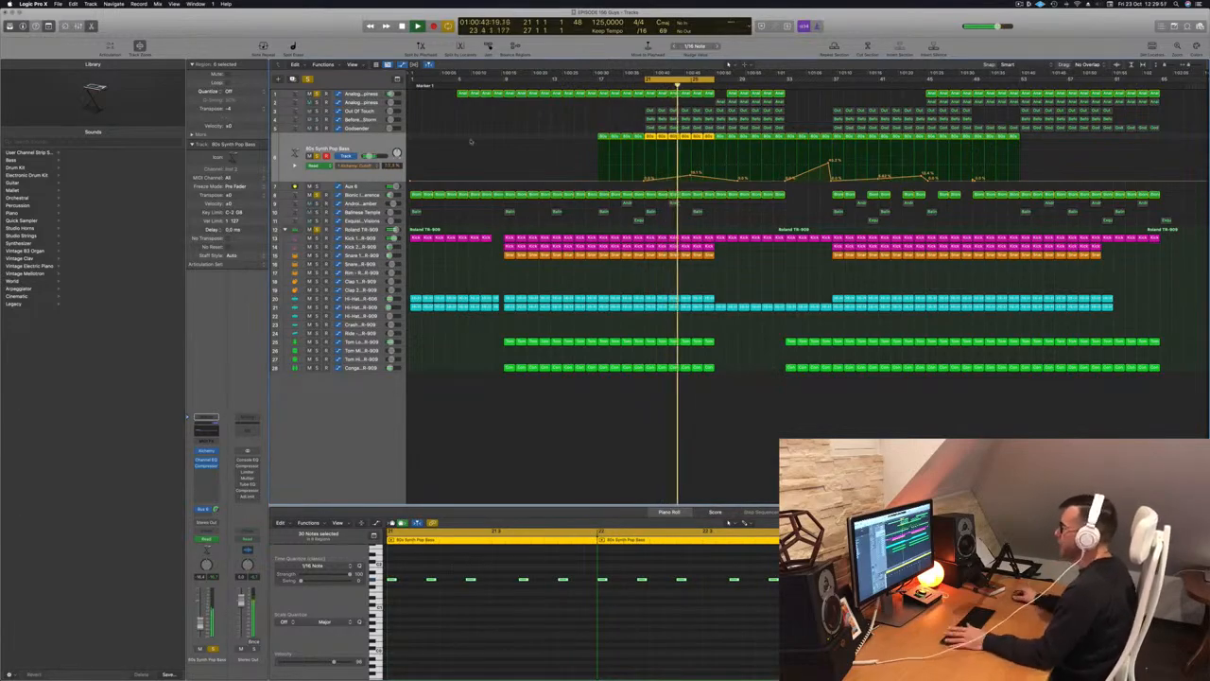
left_click(574, 110)
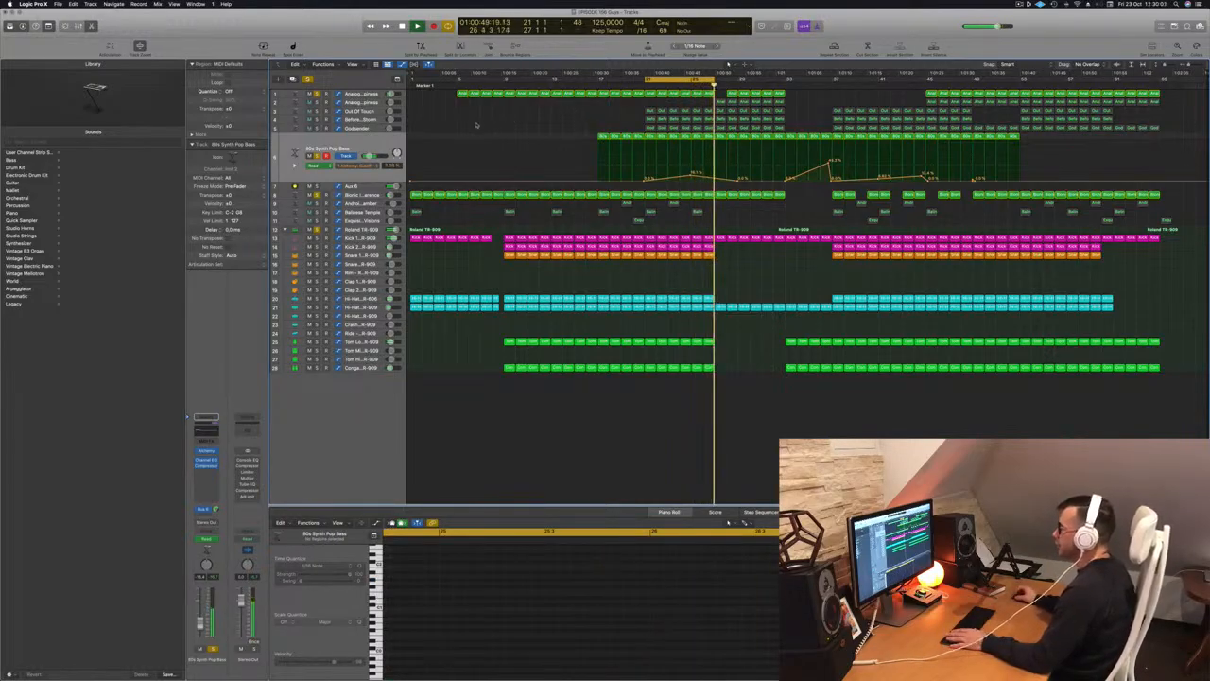
Solo the Godsender track and enable a low cut at 212 Hz with an 18 dB/Oct slope in its Channel EQ
left_click(362, 126)
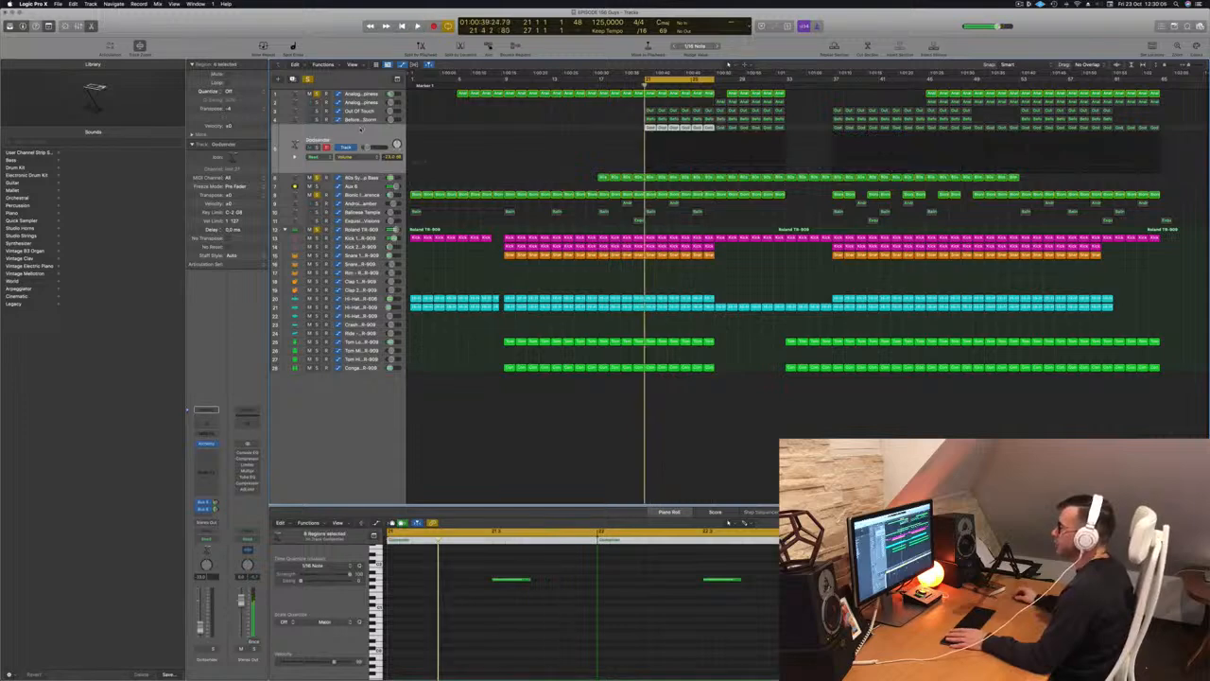
left_click(316, 147)
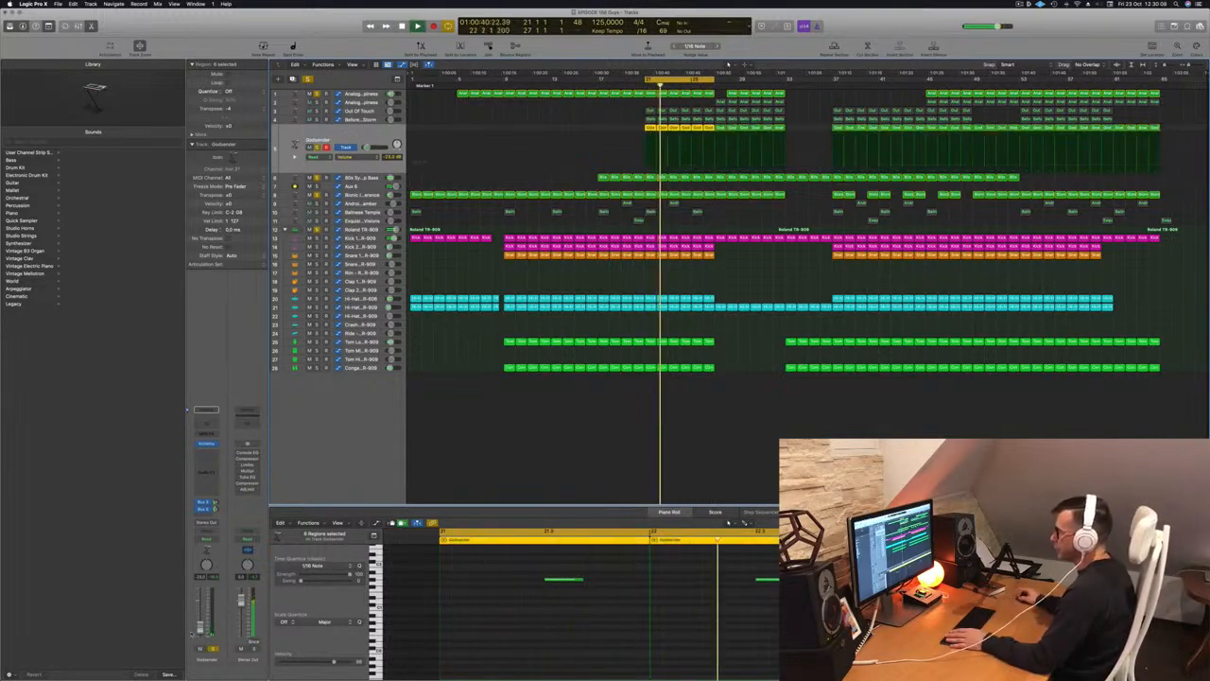
left_click(205, 424)
left_click(416, 140)
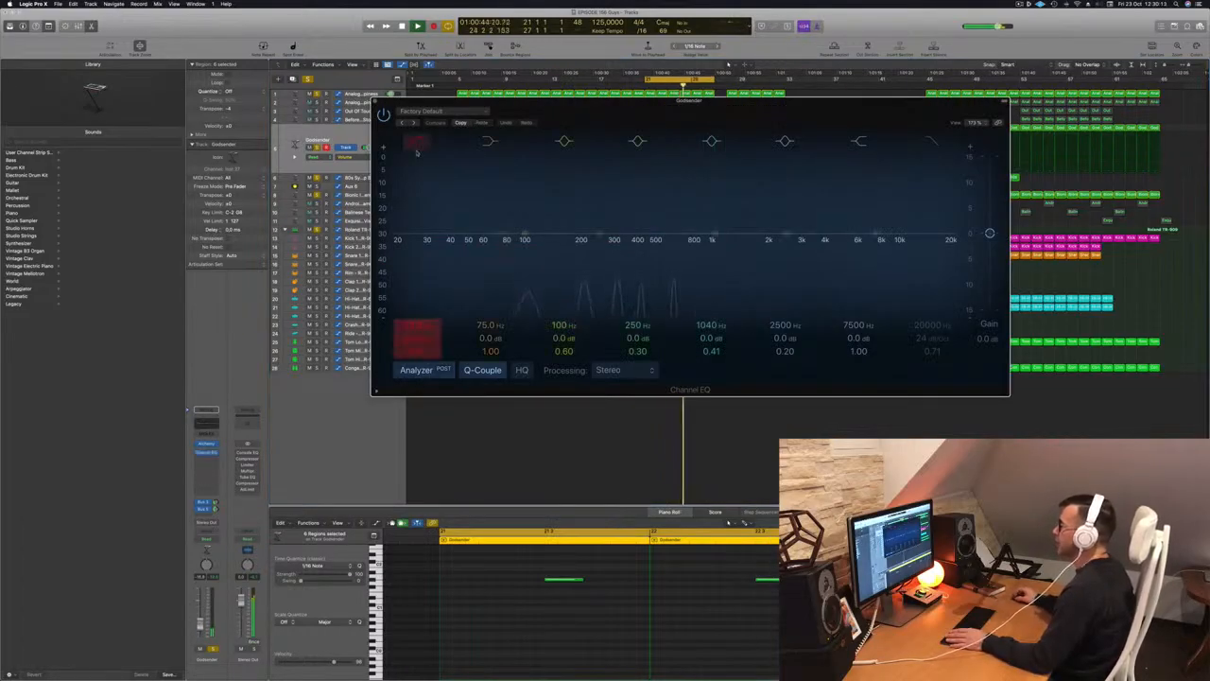
left_click_drag(402, 247, 521, 249)
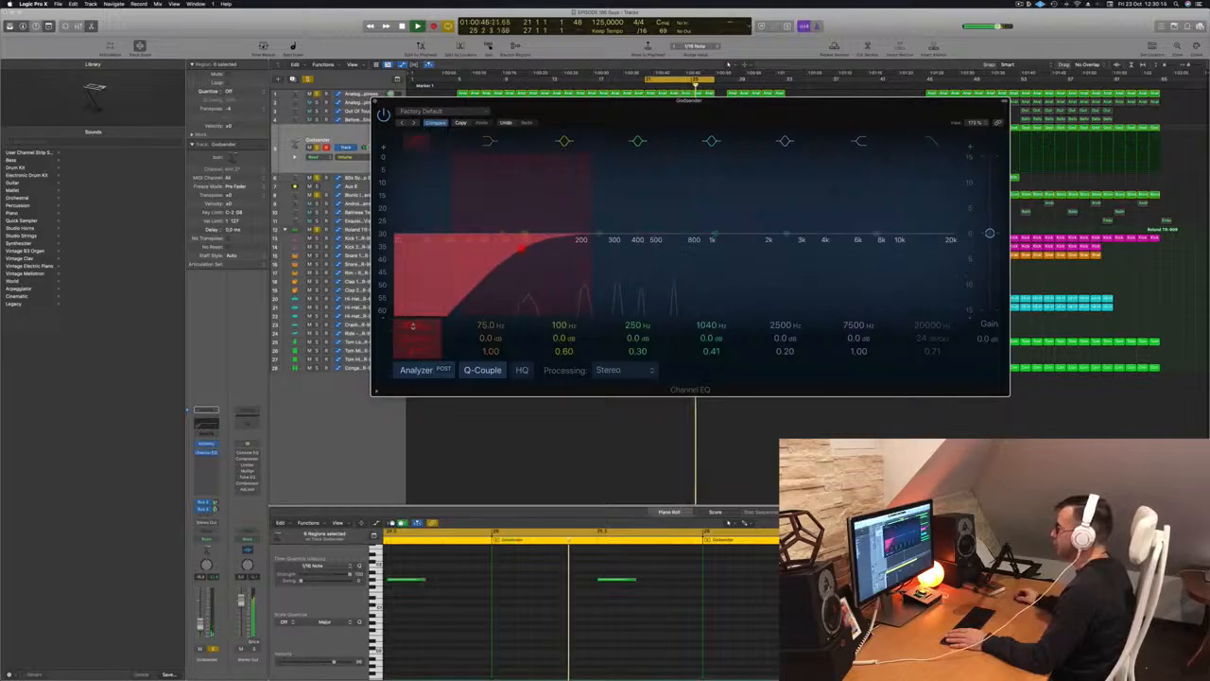
left_click_drag(417, 338, 417, 330)
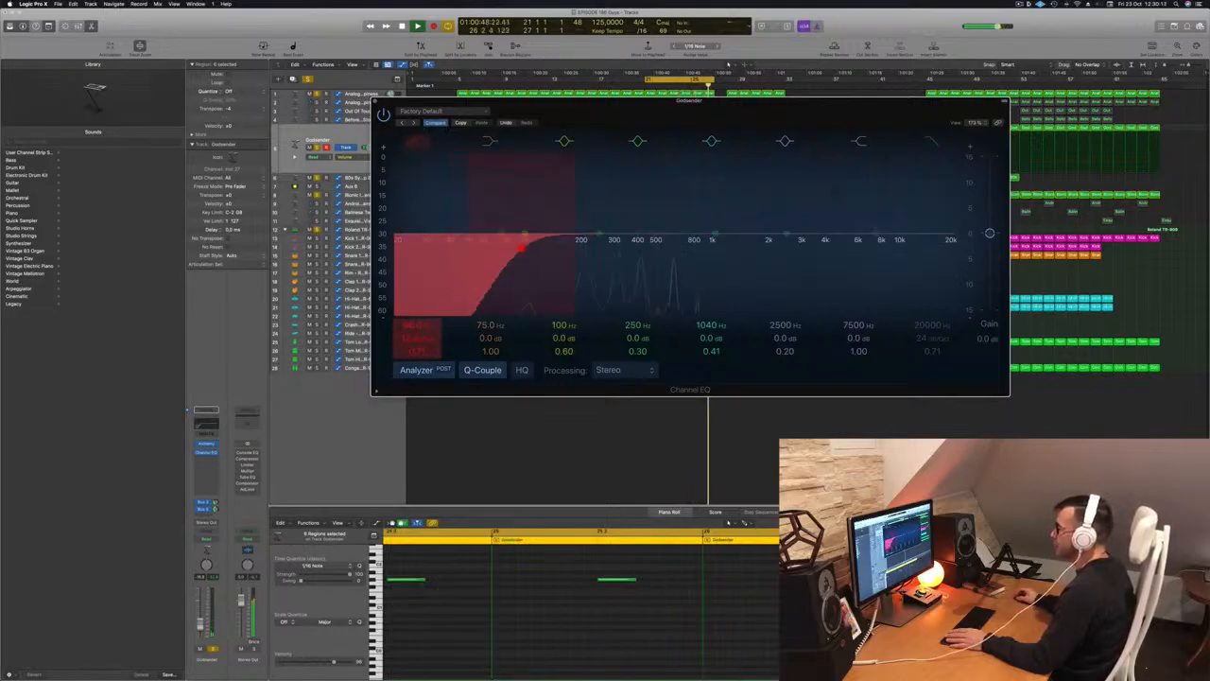
left_click_drag(521, 248, 584, 249)
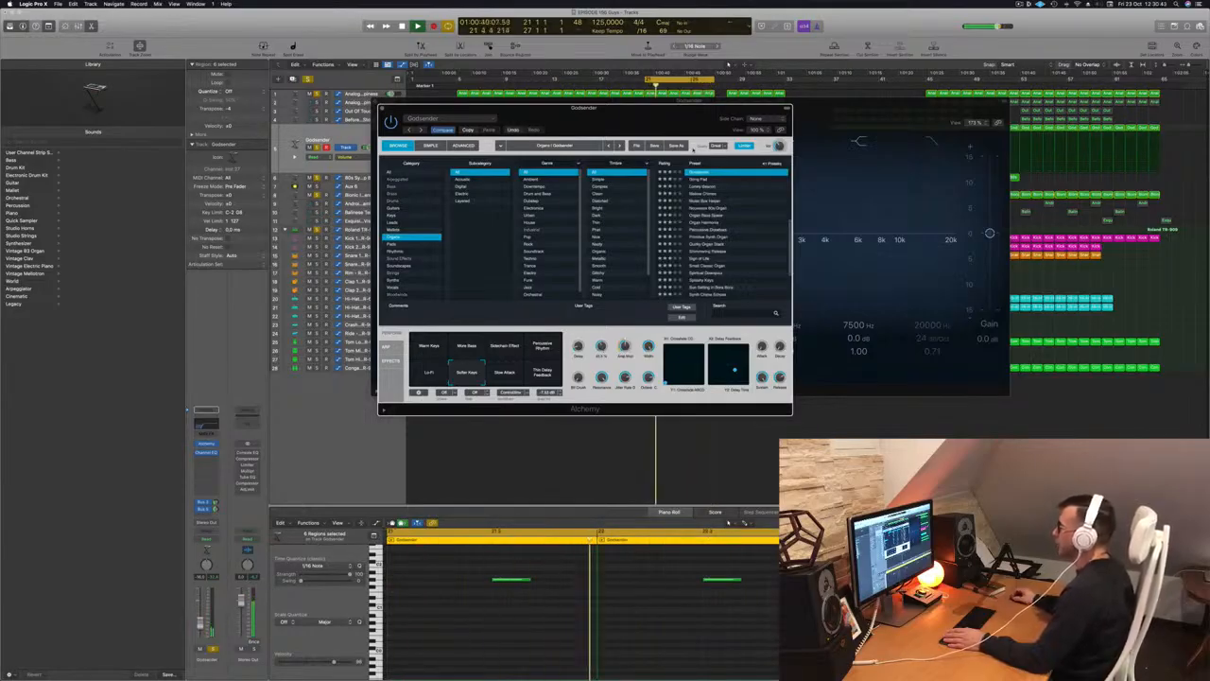
Check the Godsender track's Alchemy synth alongside its Channel EQ and close both plug-in windows
left_click_drag(662, 108, 1002, 149)
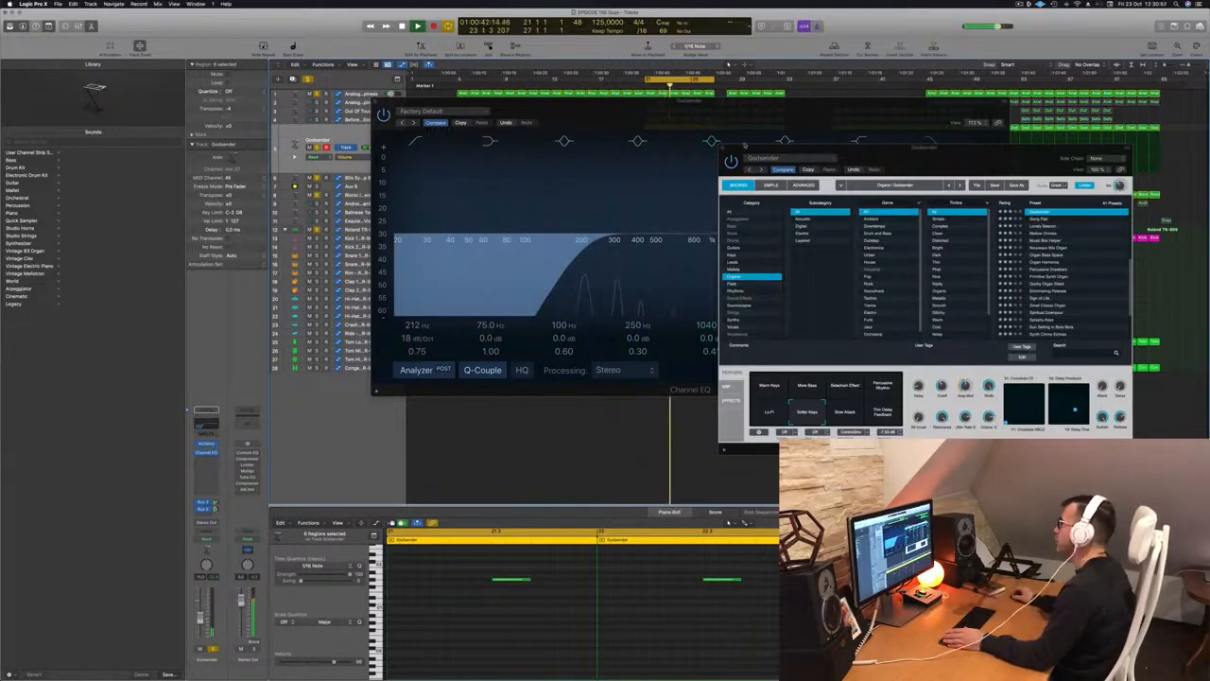
left_click(723, 149)
left_click_drag(688, 100, 679, 166)
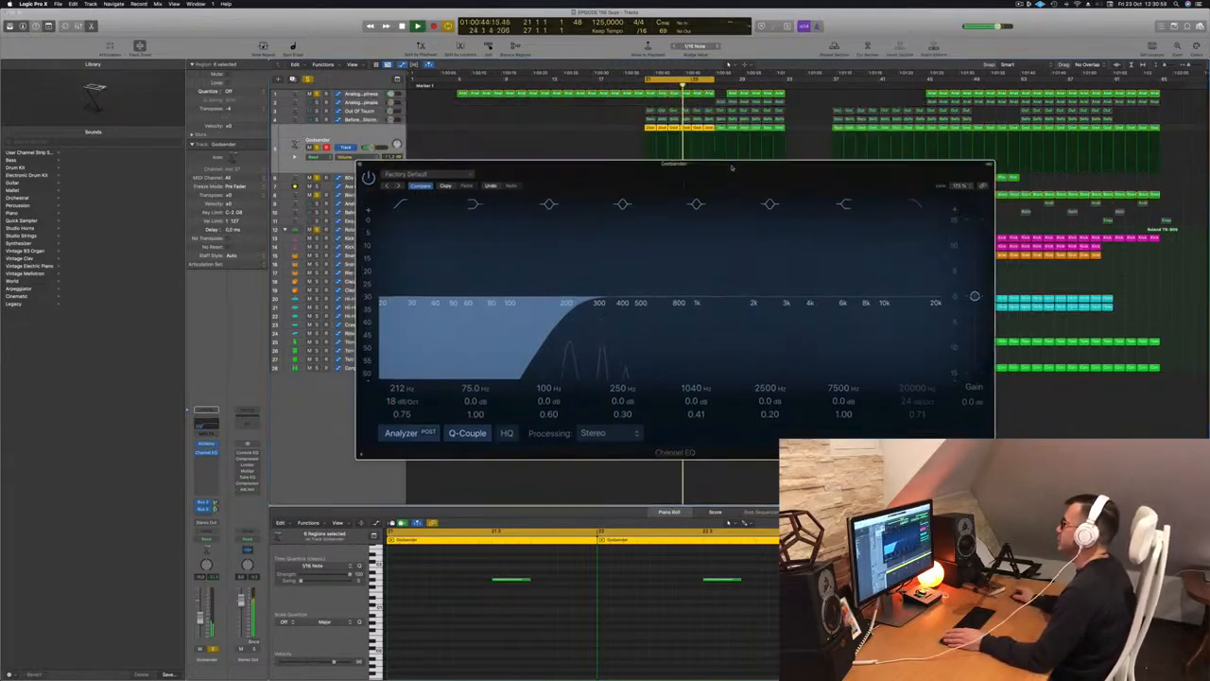
key("super+w")
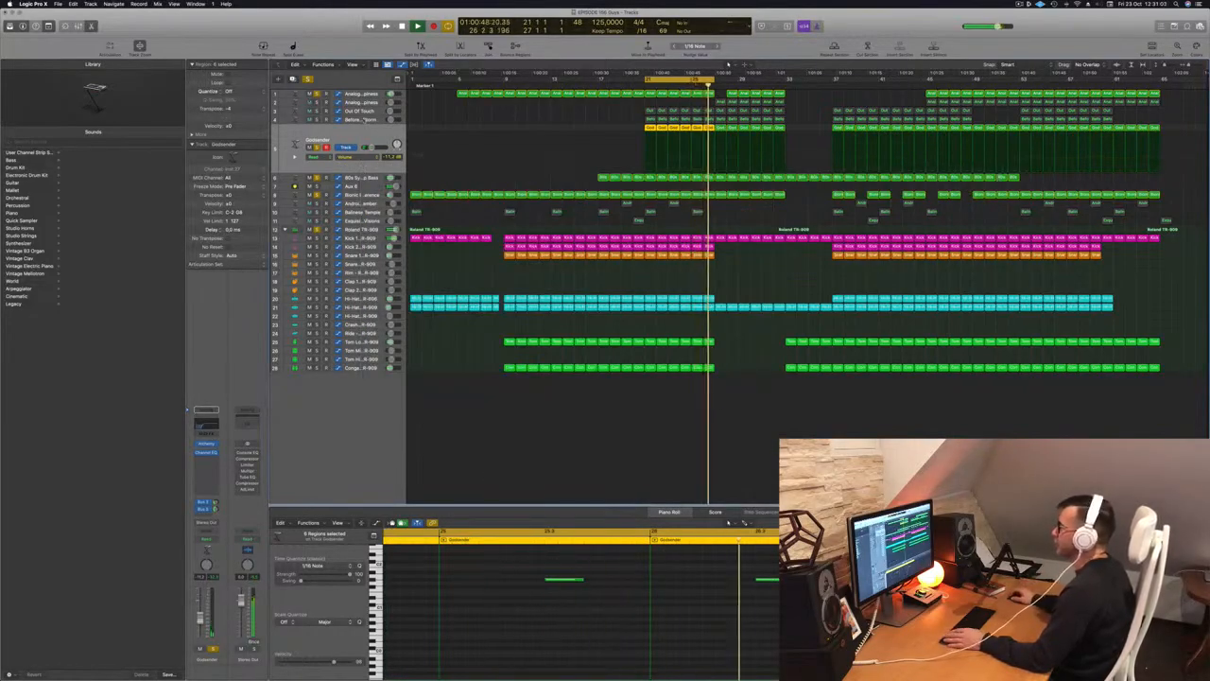
Solo the Before The Storm track, give it a Channel EQ low cut at 272 Hz, 12 dB/Oct, and close the EQ
key("Up")
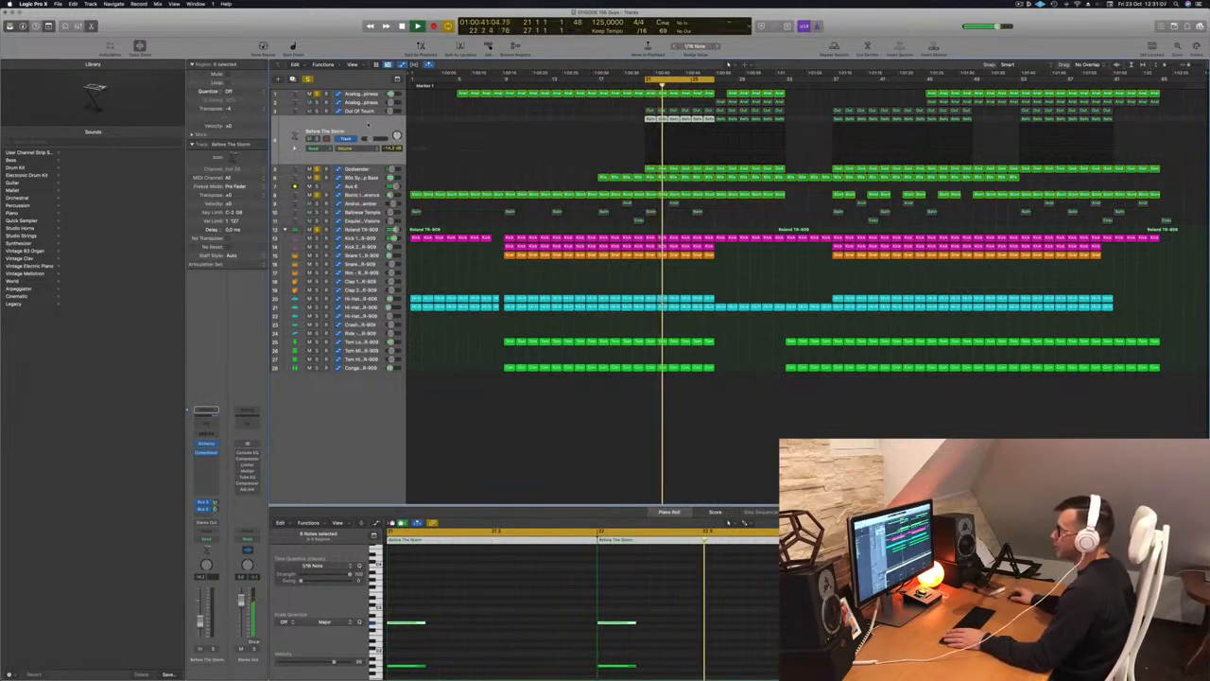
left_click(213, 649)
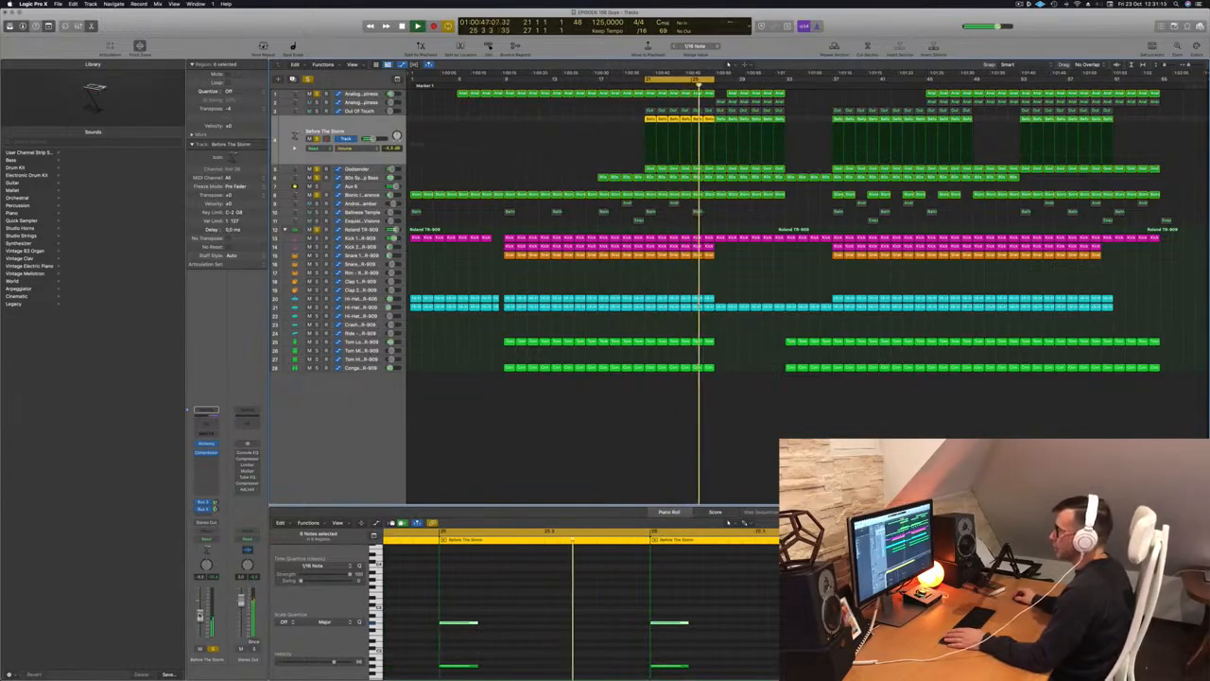
left_click(206, 423)
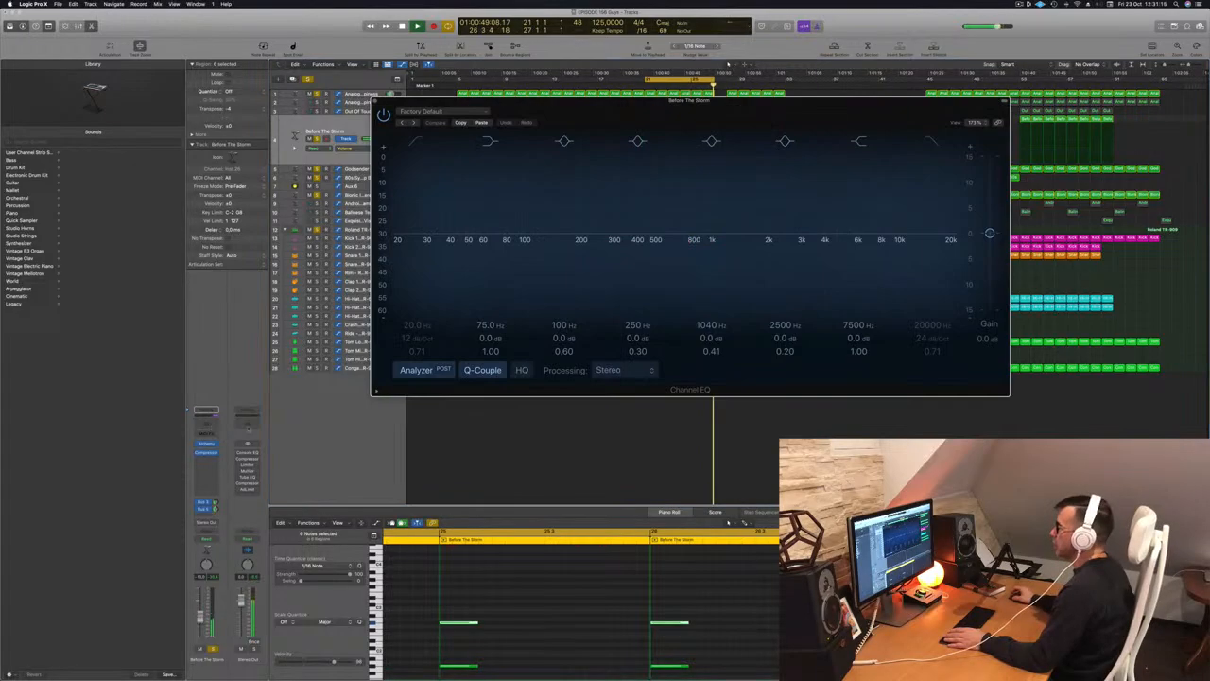
left_click(416, 141)
left_click_drag(427, 225, 608, 224)
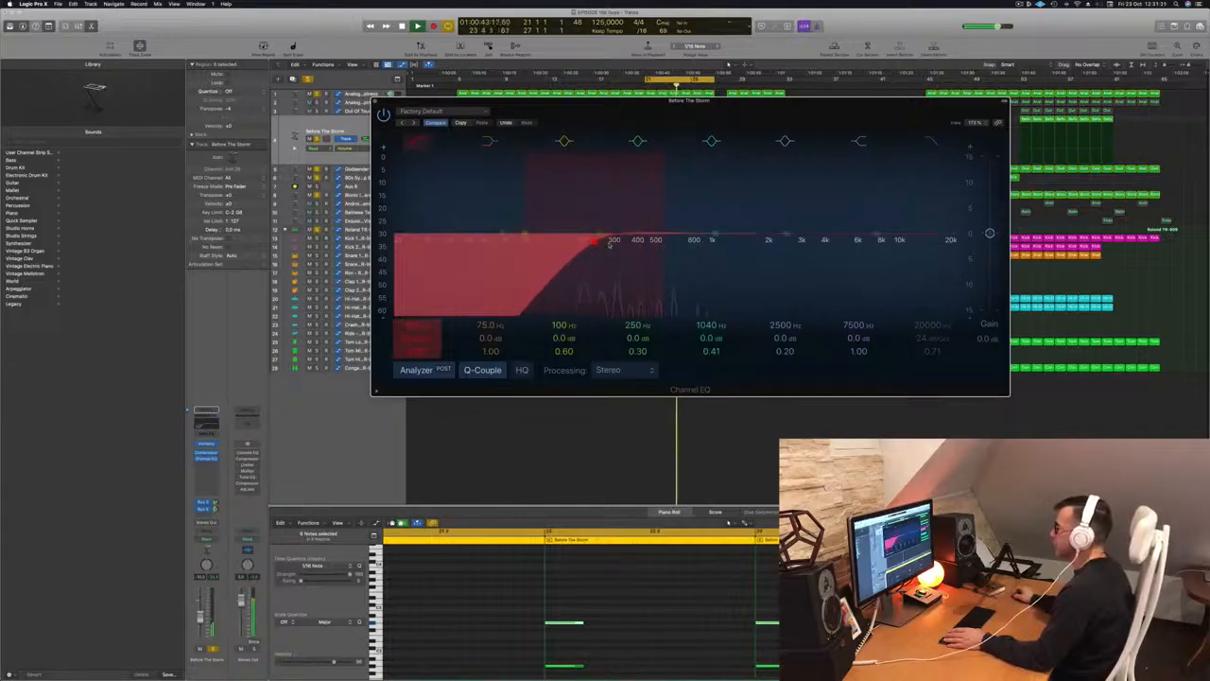
left_click_drag(608, 242, 609, 241)
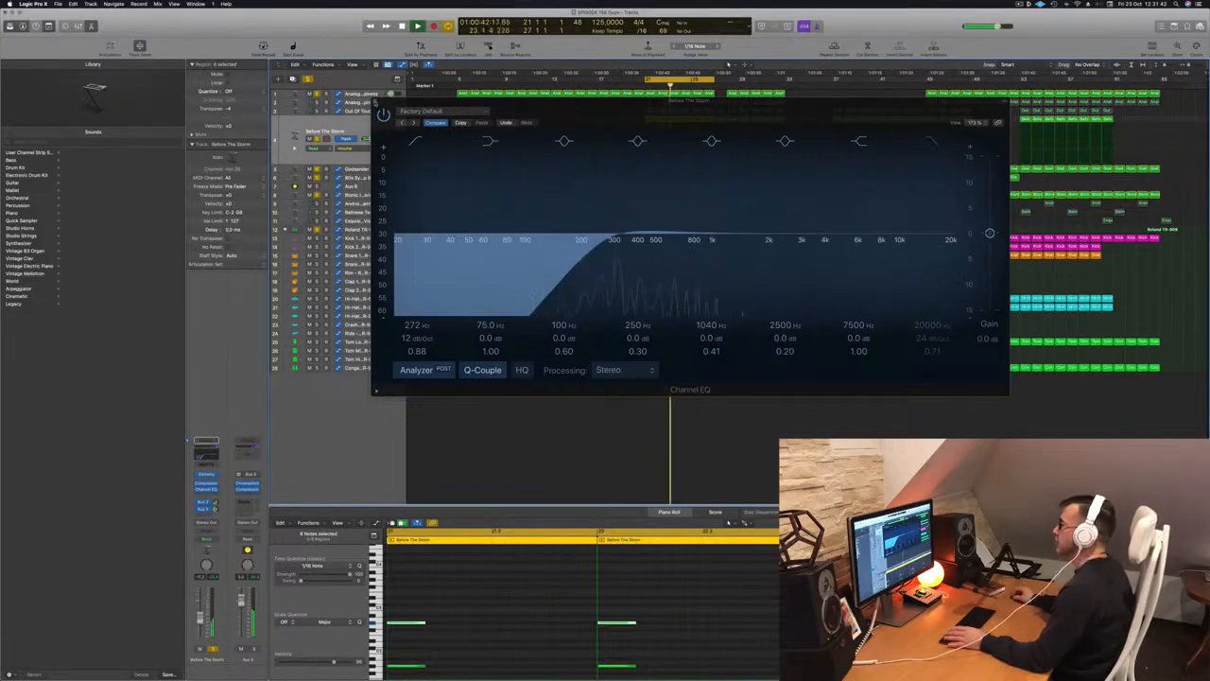
left_click(375, 102)
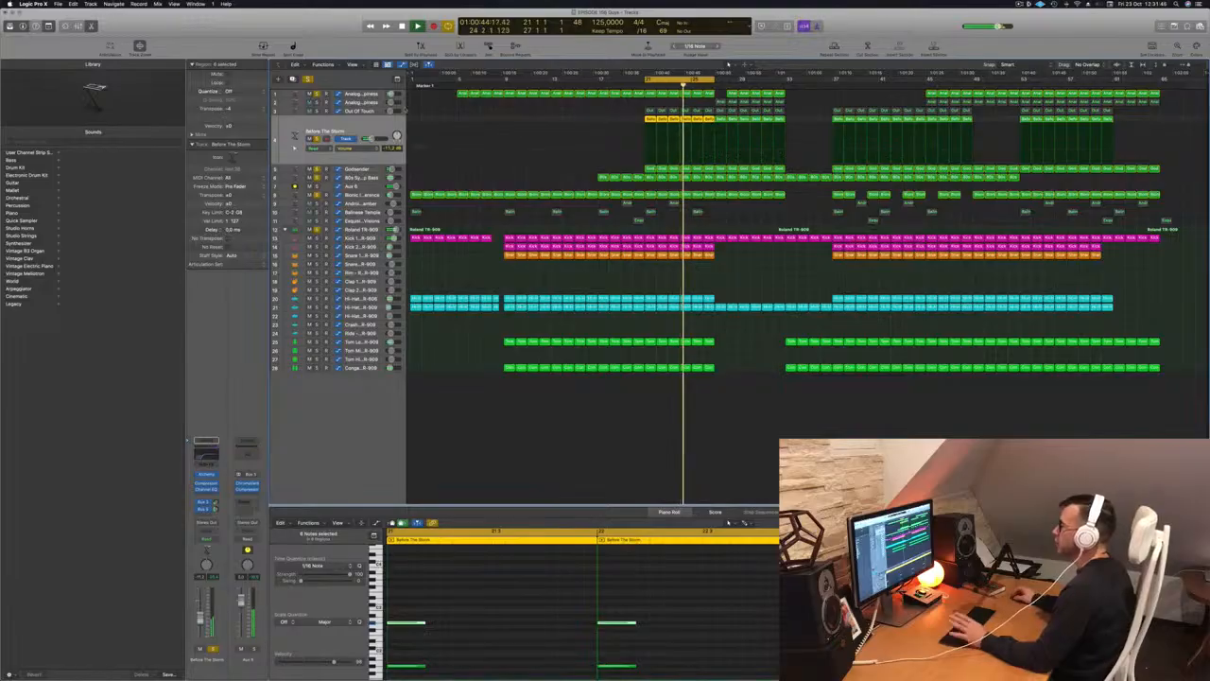
Solo the Out Of Touch track and add a Channel EQ low cut at 264 Hz with a 12 dB/Oct slope
key("Up")
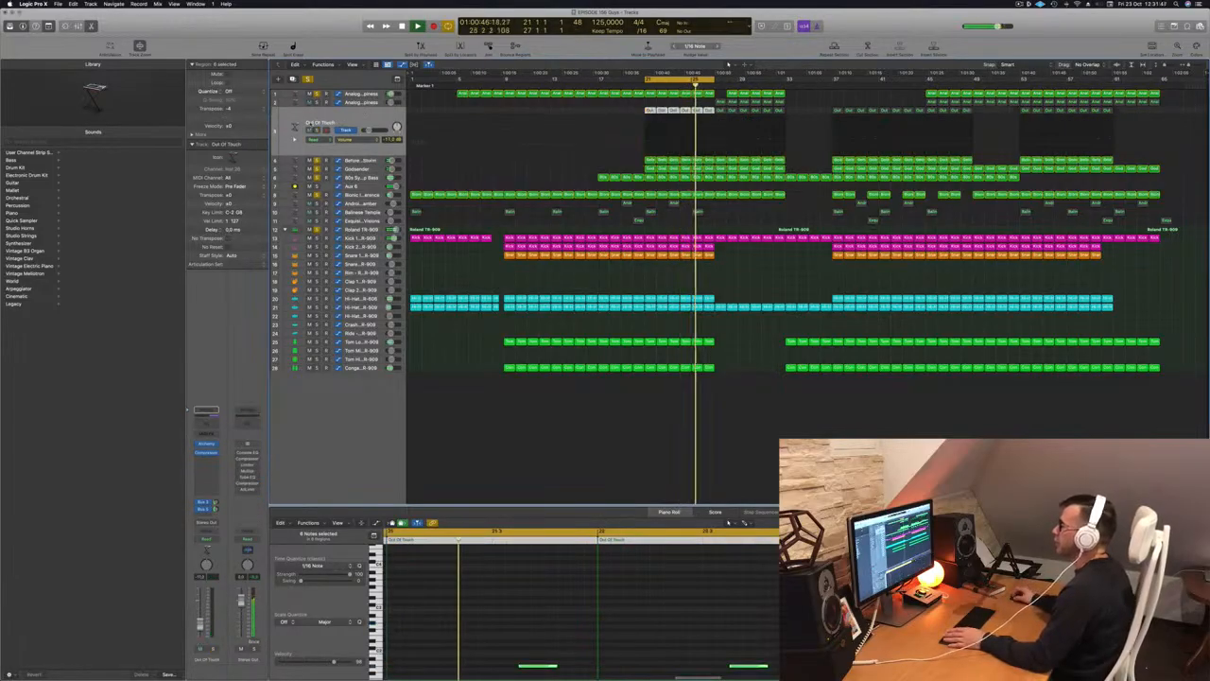
left_click(317, 131)
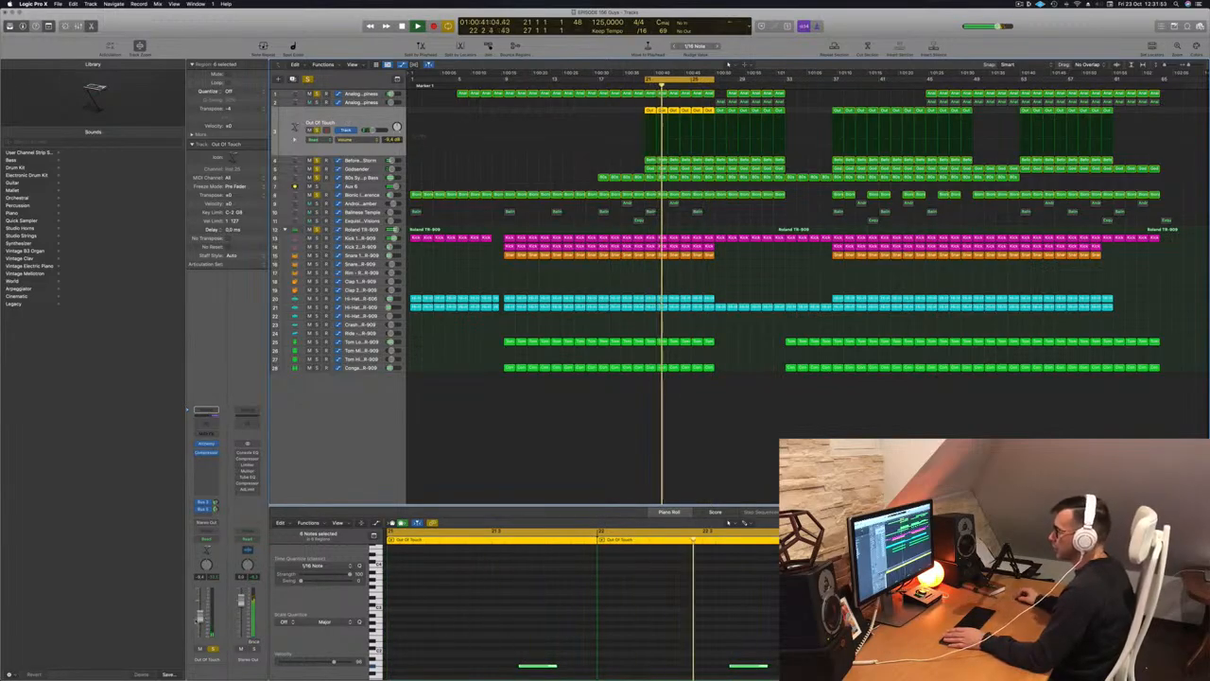
left_click(205, 426)
left_click(420, 140)
mouse_move(433, 227)
left_mouse_down()
mouse_move(583, 215)
mouse_move(601, 217)
mouse_move(581, 247)
mouse_move(595, 246)
left_mouse_up()
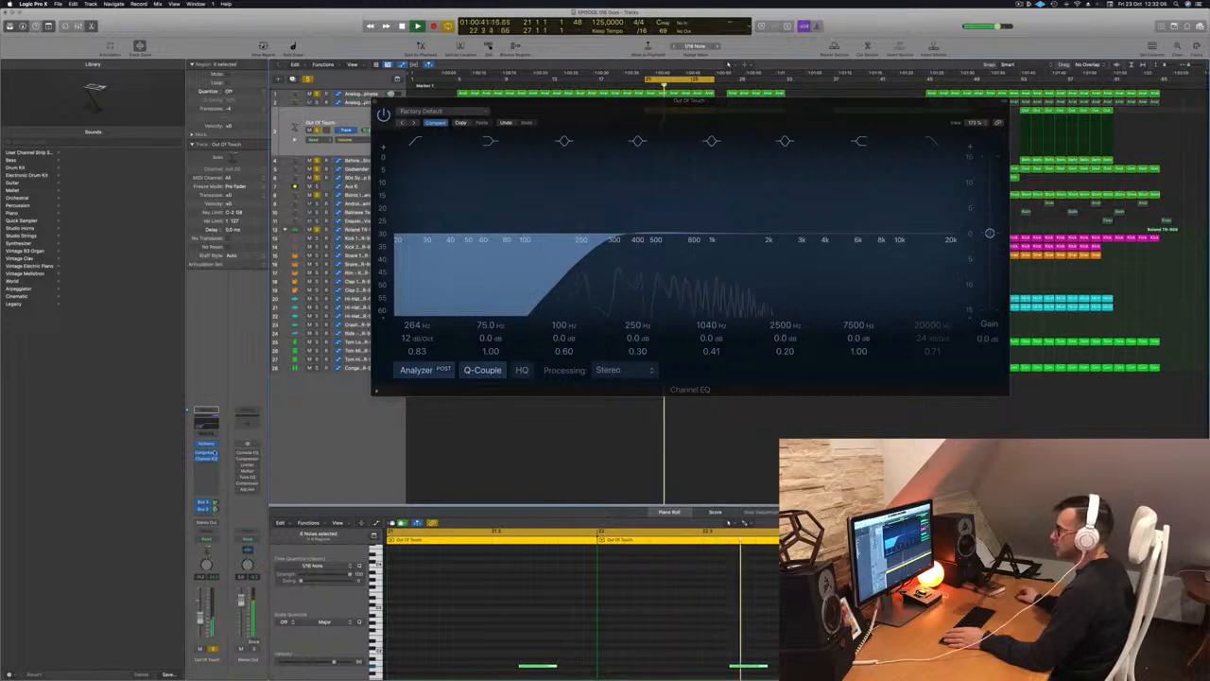
Inspect the Alchemy synth and piano roll notes of the Out Of Touch track, and close its plug-in windows
left_click(206, 444)
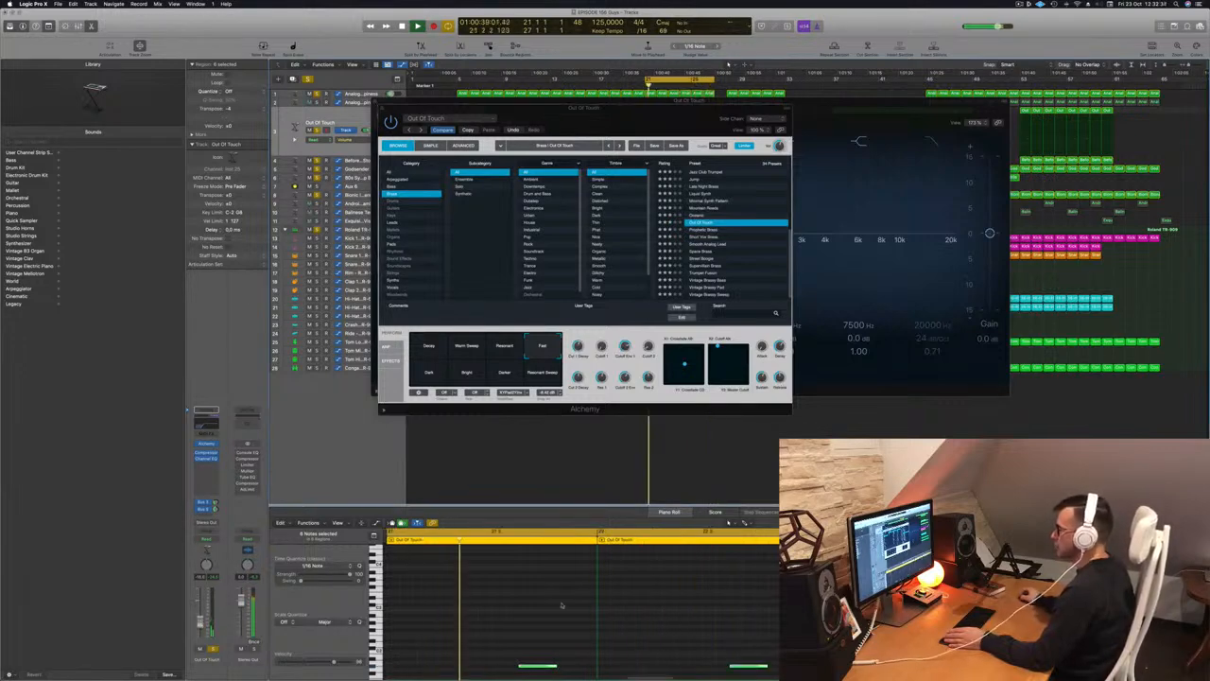
left_click(537, 606)
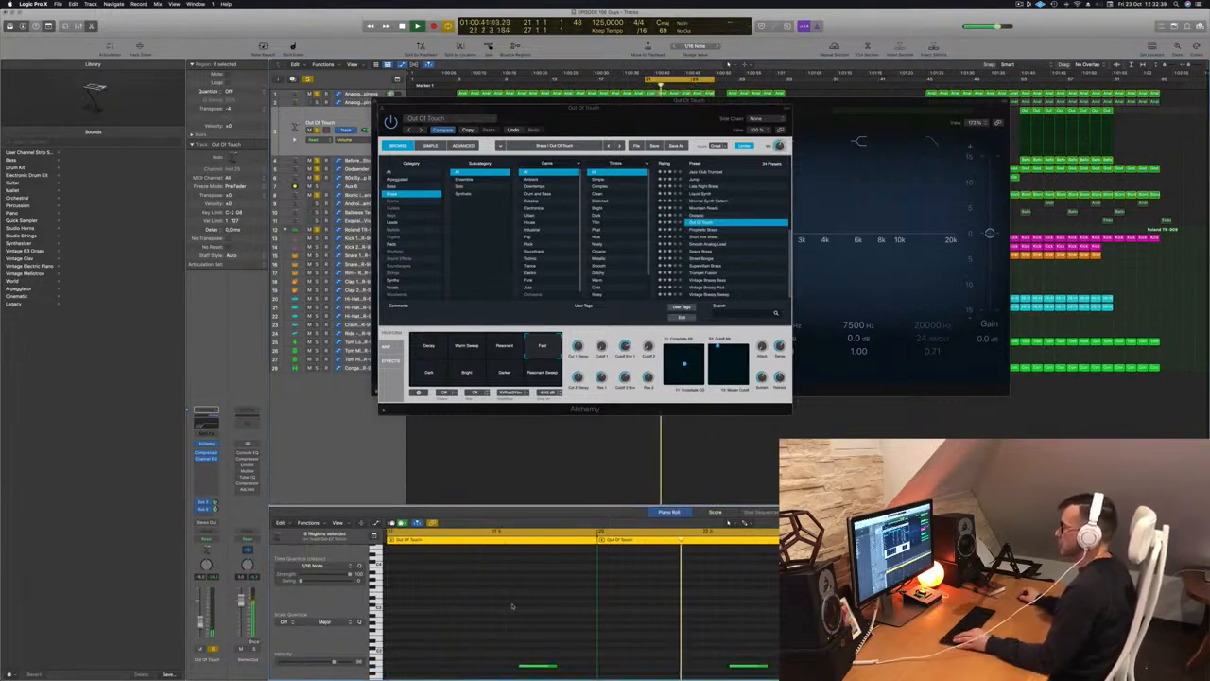
scroll(513, 604, "down", 2)
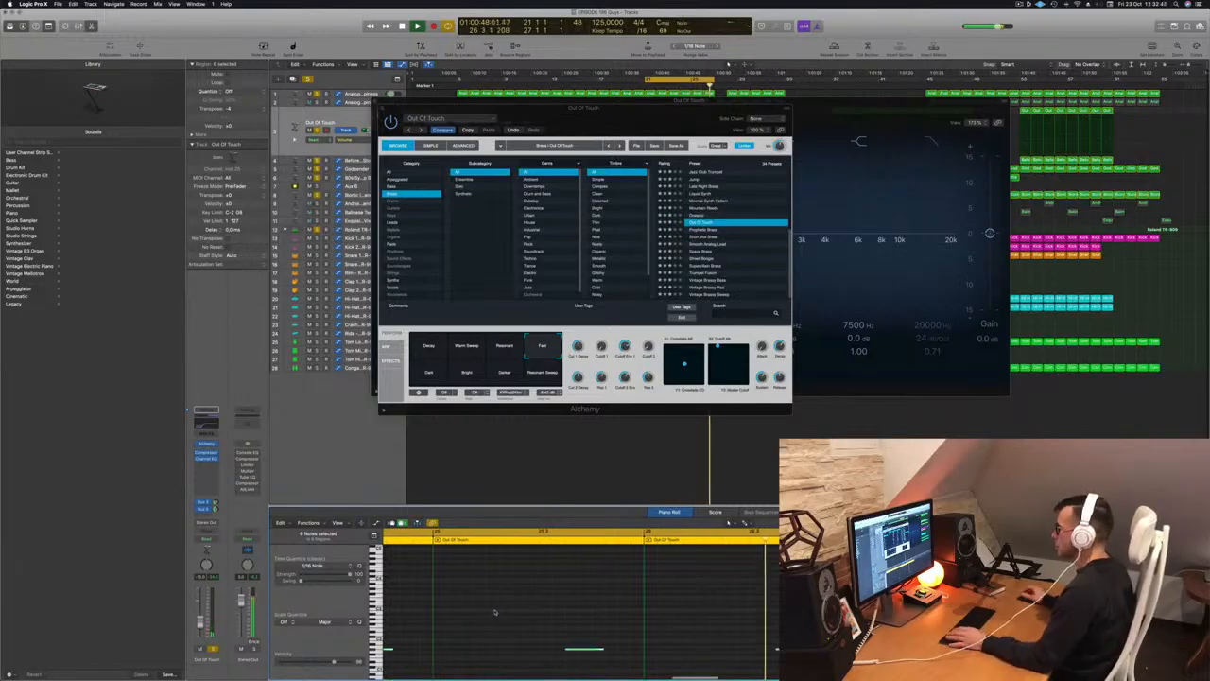
left_click_drag(639, 101, 755, 102)
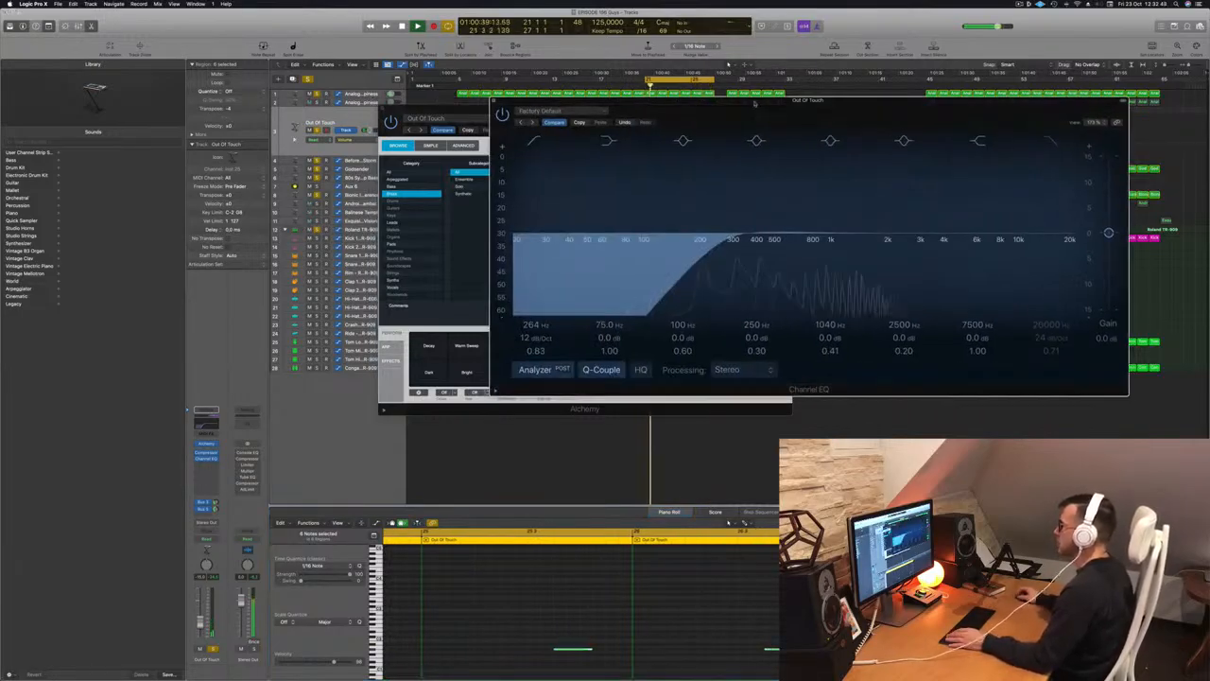
left_click(493, 101)
left_click_drag(462, 108, 639, 113)
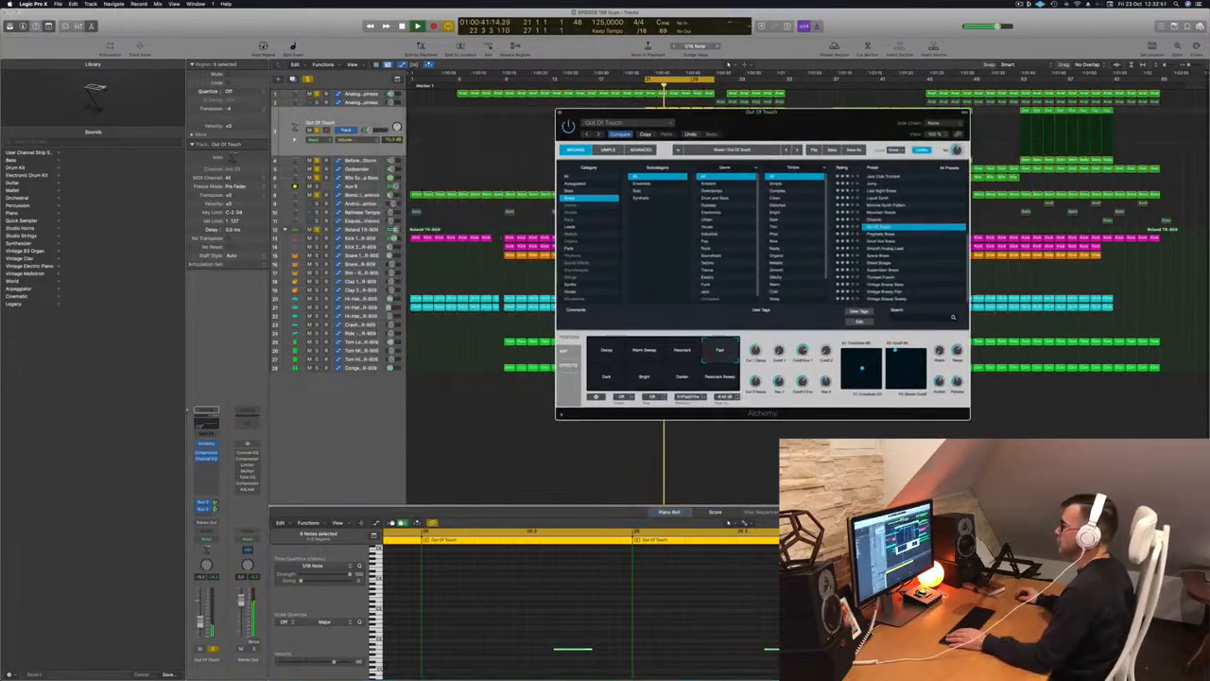
left_click(559, 112)
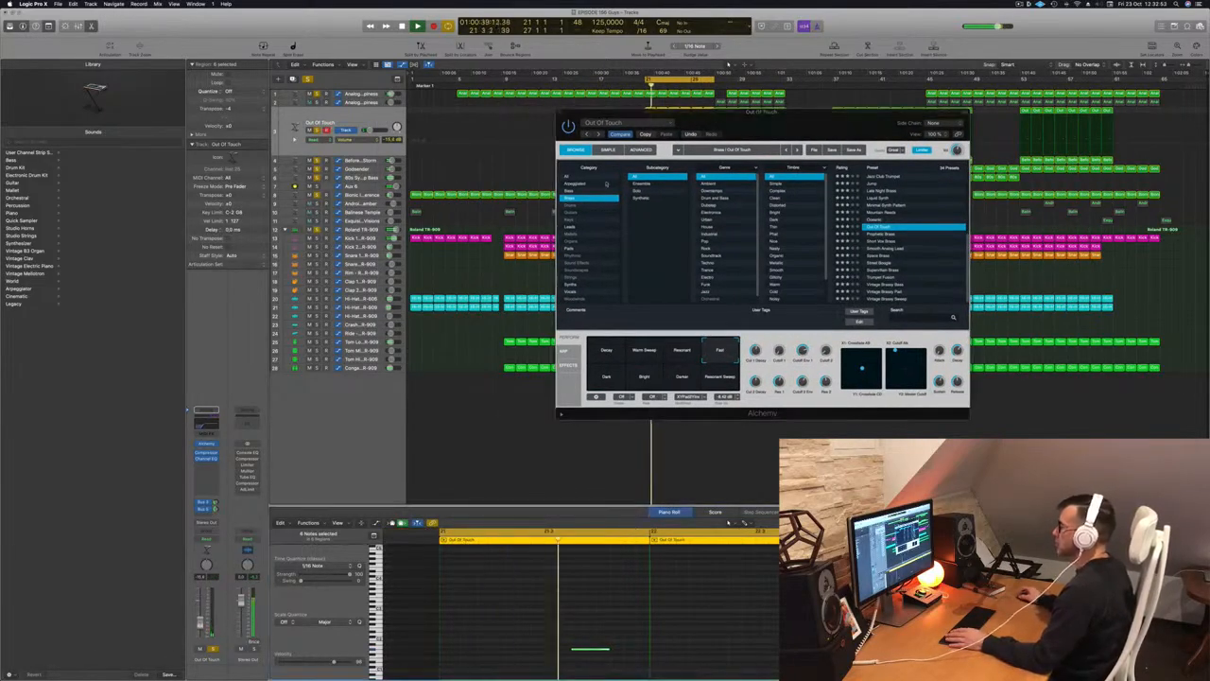
key("v")
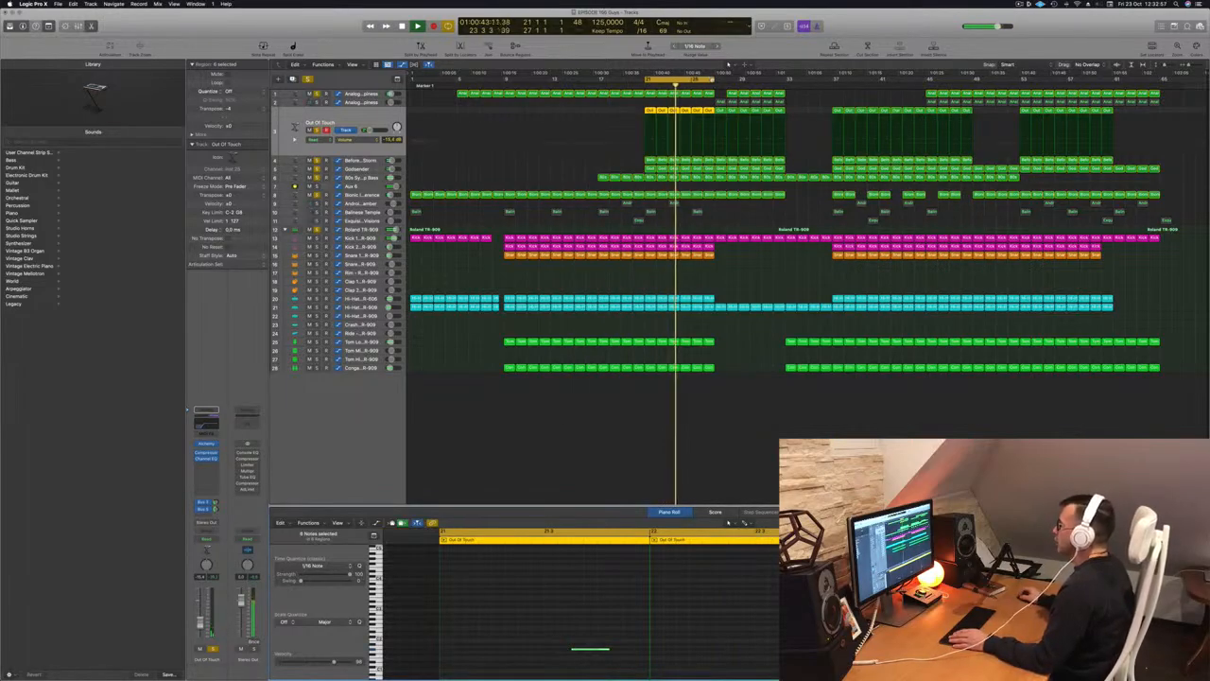
Replay the loop from its start to hear Out Of Touch with the other soloed tracks
key("Return")
key("Return")
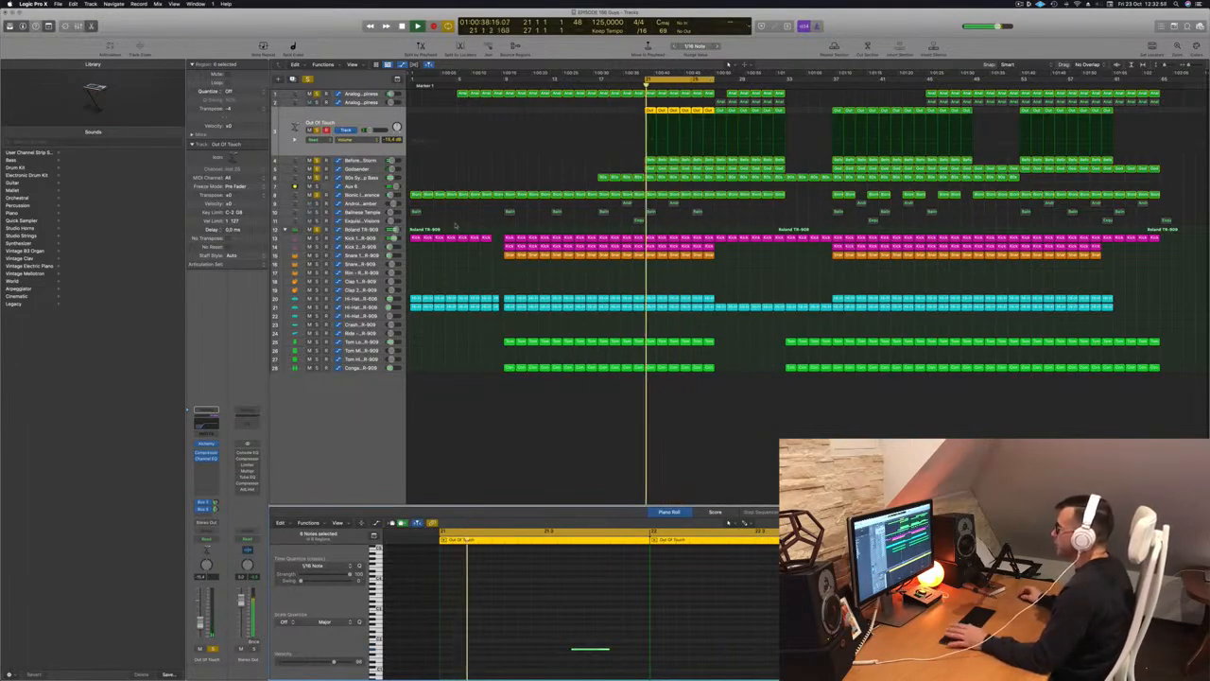
key("Return")
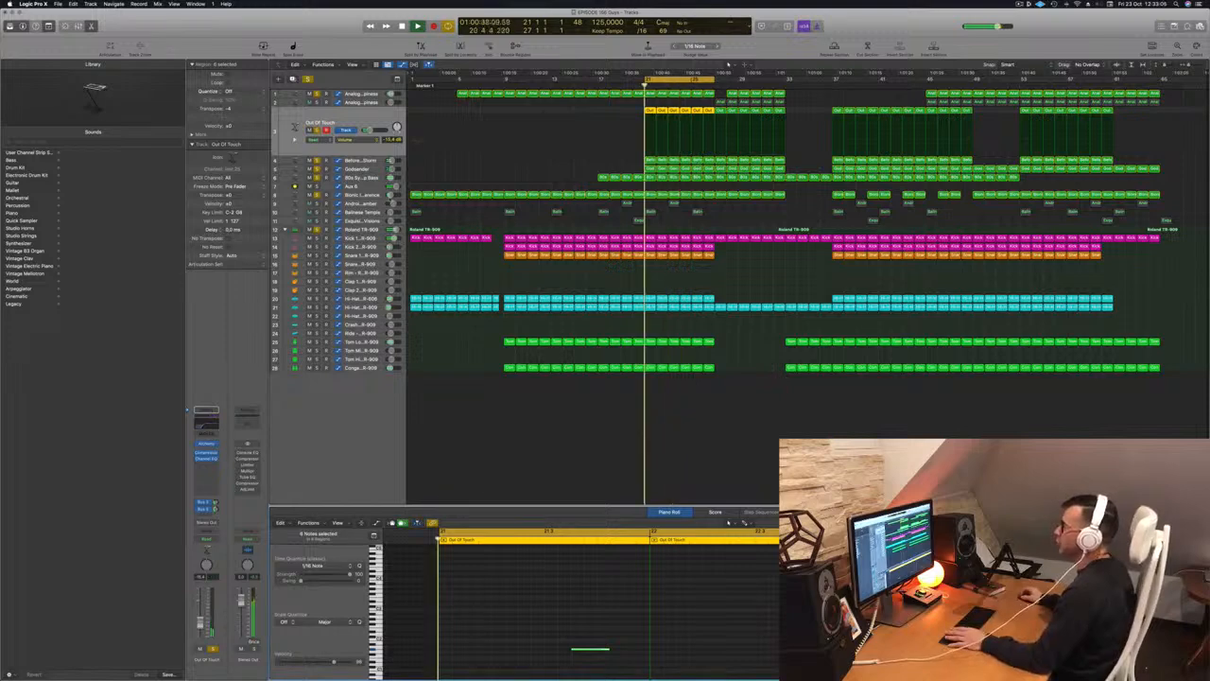
Solo the Android Chamber track and bring up the aux channel fed by its Bus 7 send
key("Down")
key("Down")
key("Down")
key("Down")
key("Down")
key("Down")
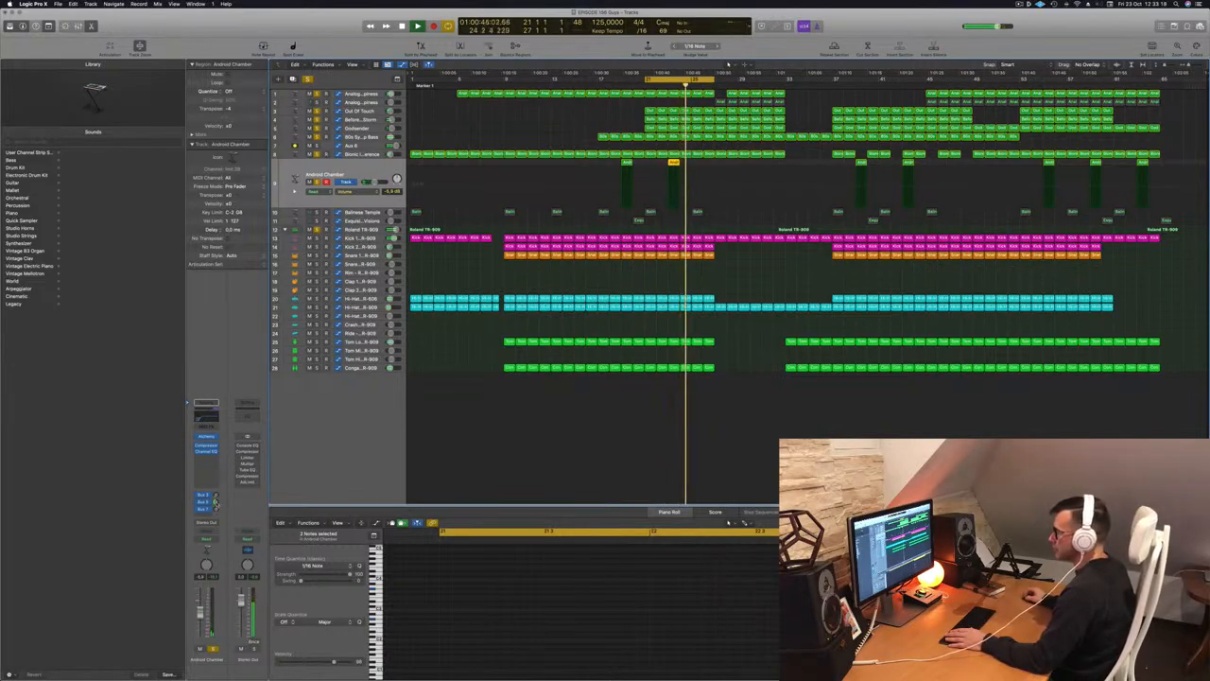
left_click(214, 501)
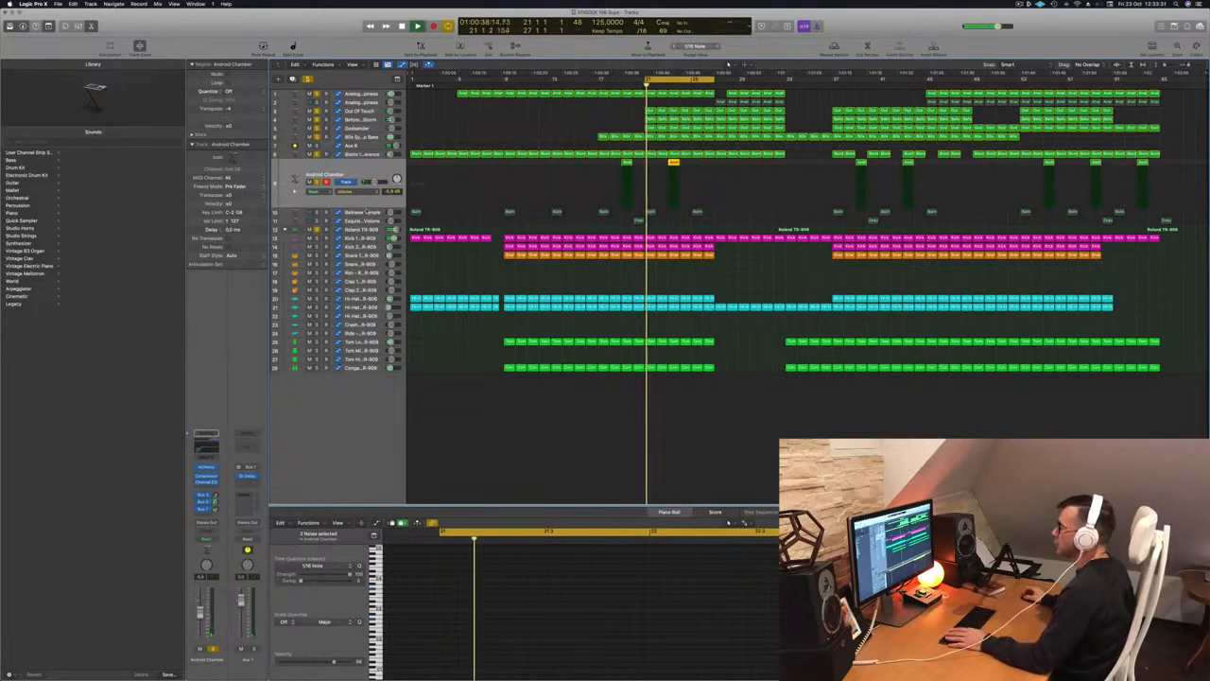
Solo the Balinese Temple track, set its Channel EQ low cut between 500 and 800 Hz at 12 dB/Oct, and close the EQ
key("Down")
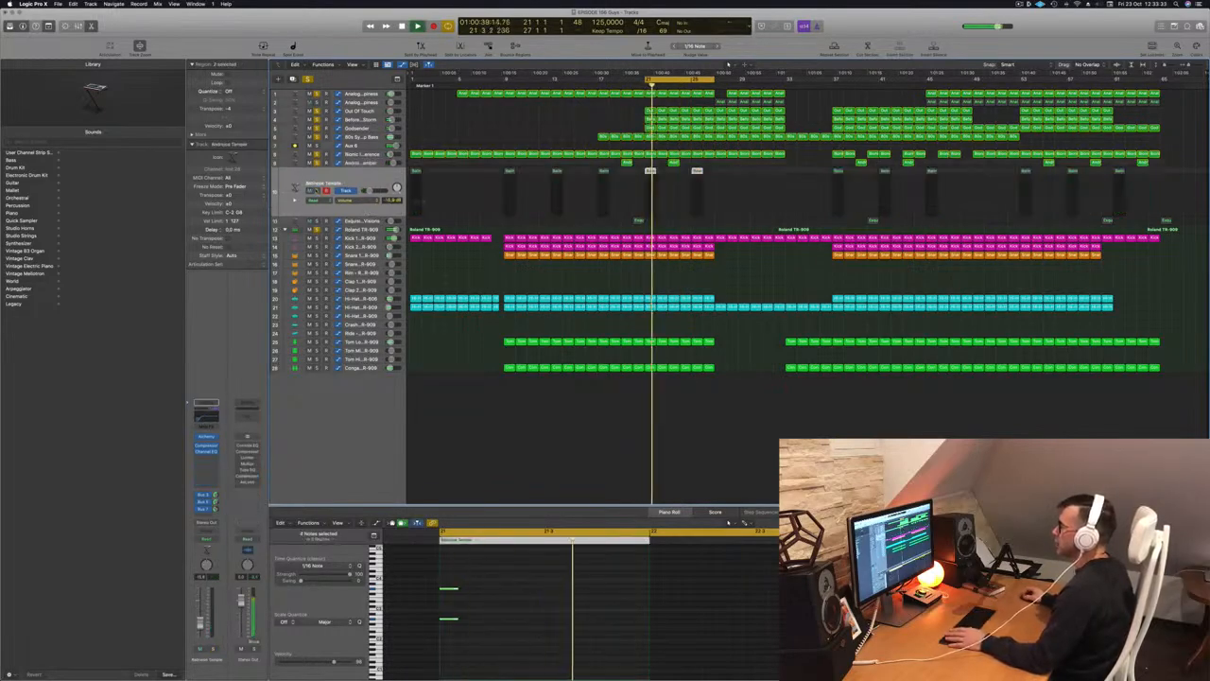
left_click(316, 191)
key("Return")
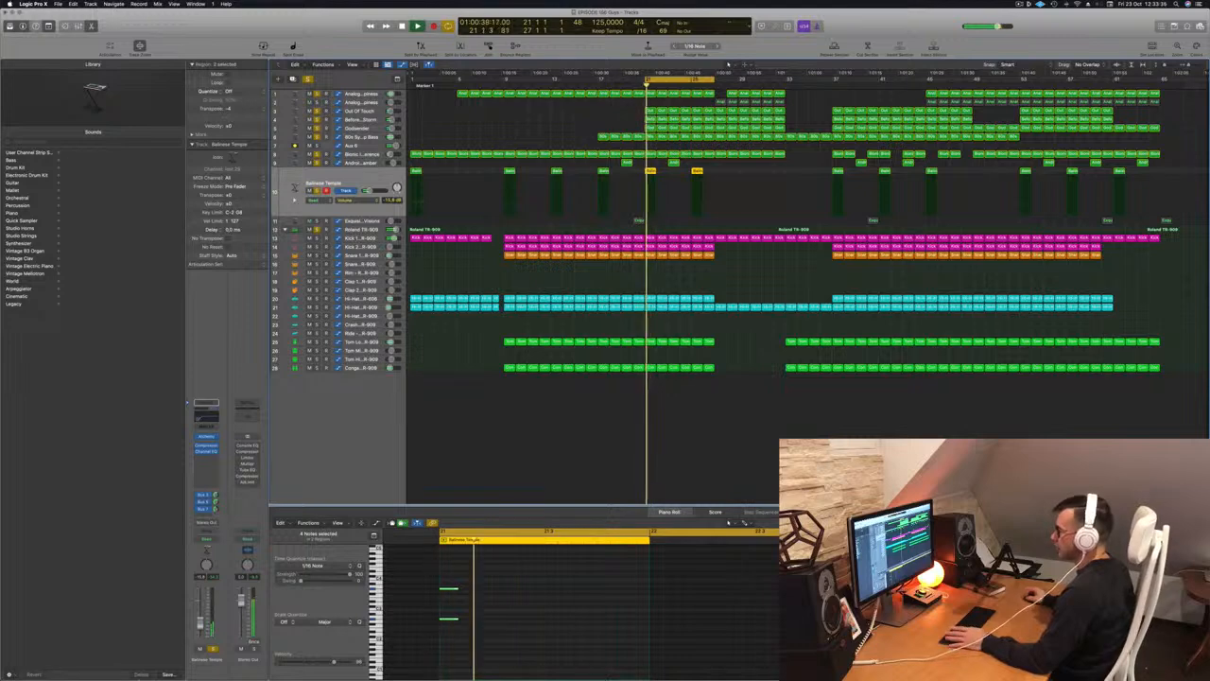
left_click(204, 418)
key("Return")
left_click_drag(539, 239, 674, 236)
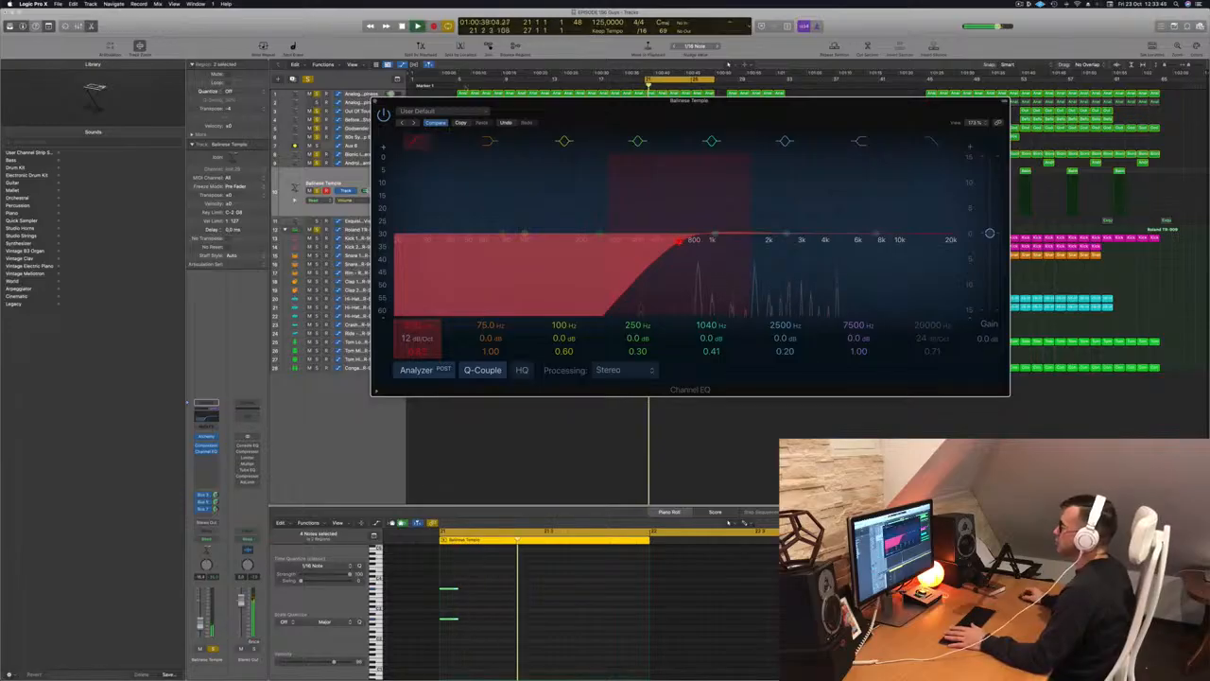
left_click(375, 102)
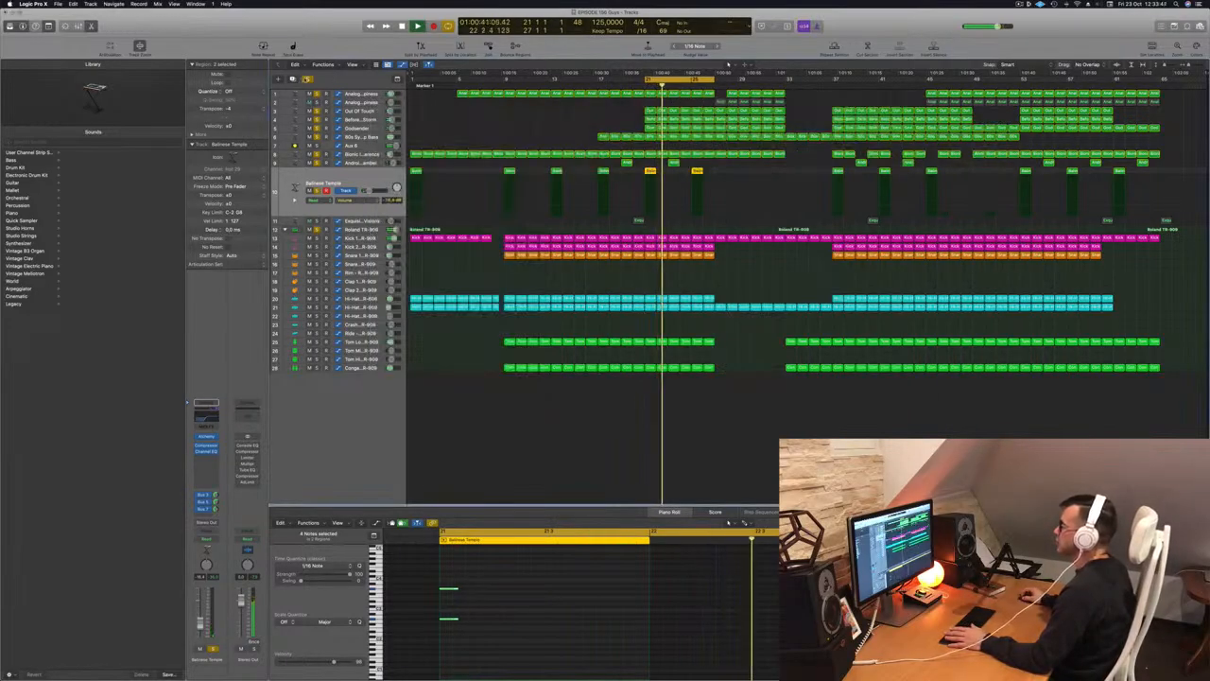
Clear all track solos to play the full mix and select the Android Chamber region inside the loop
key("ctrl+s")
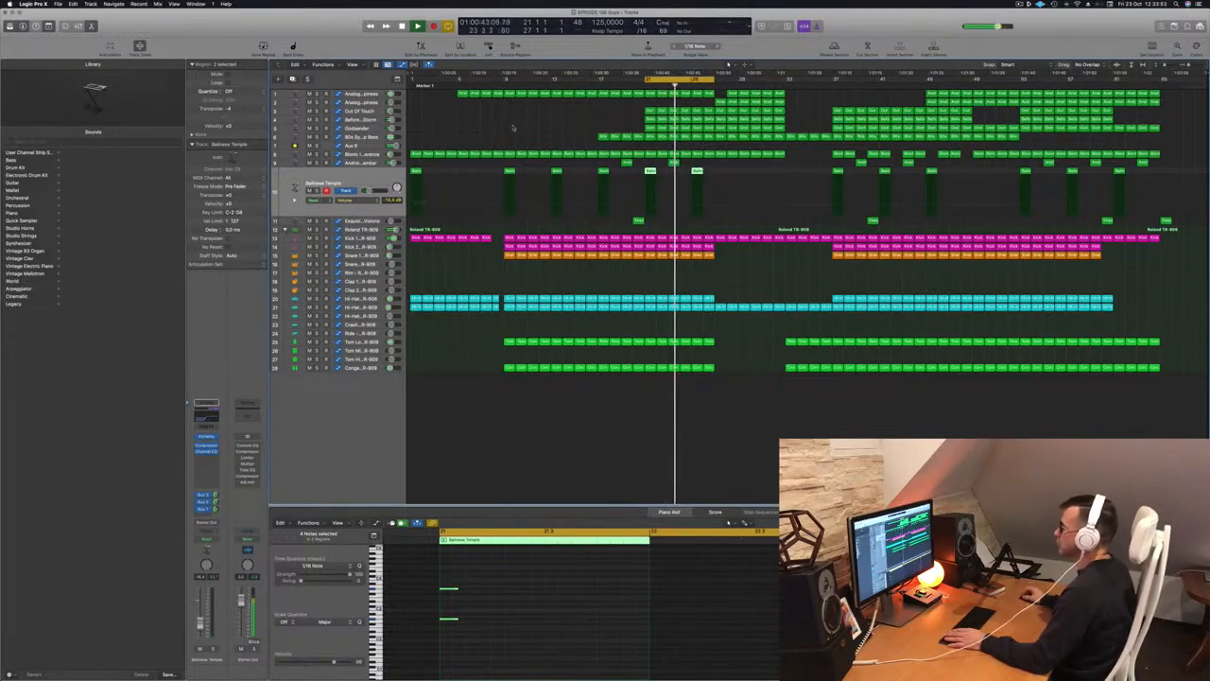
left_click(513, 127)
left_click(673, 162)
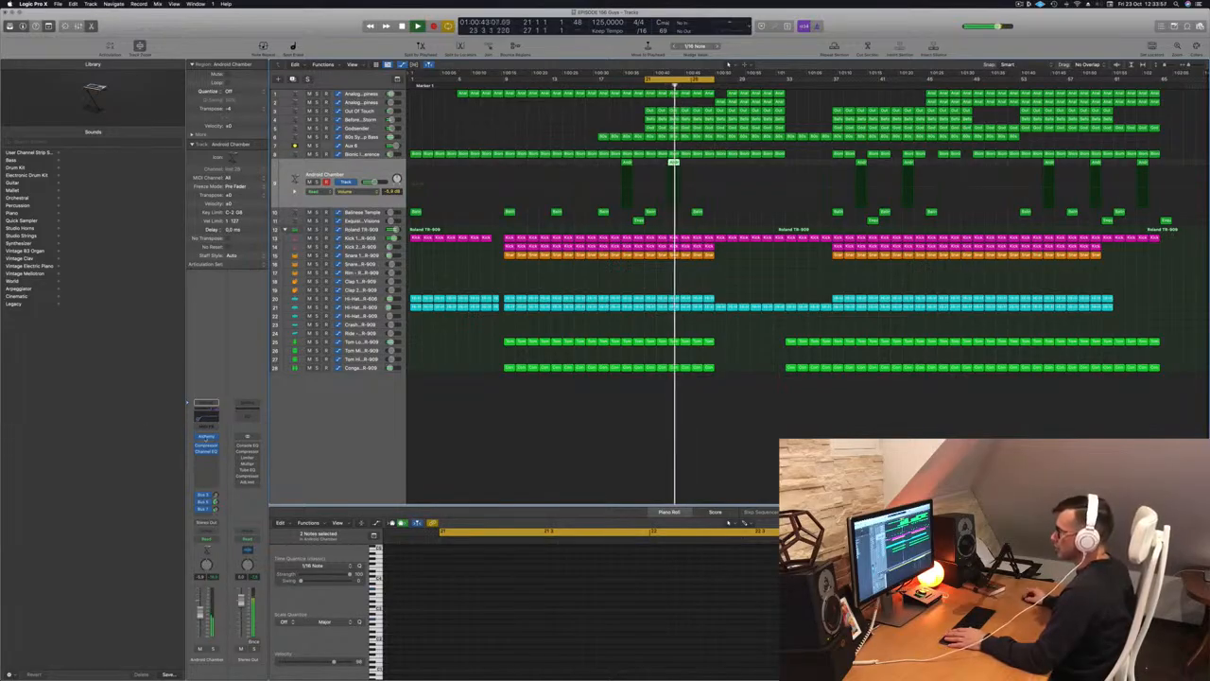
Raise the Android Chamber track's Channel EQ low cut to between 200 and 300 Hz and close the EQ
left_click(206, 414)
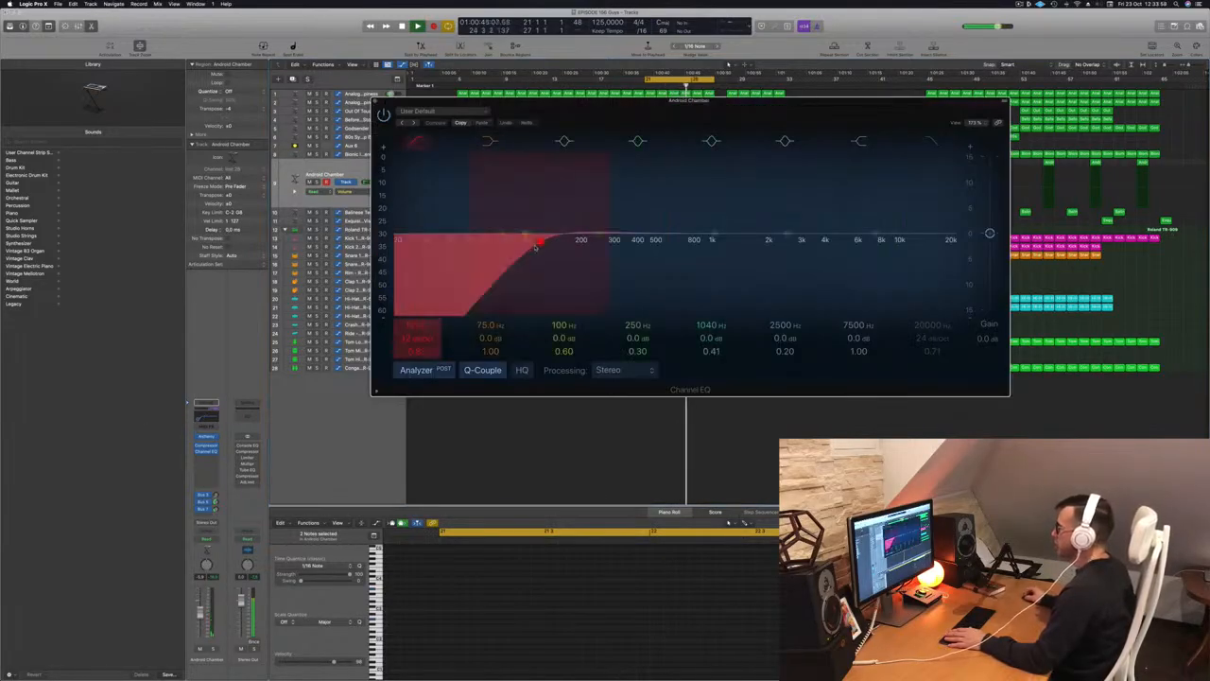
left_click_drag(537, 242, 581, 243)
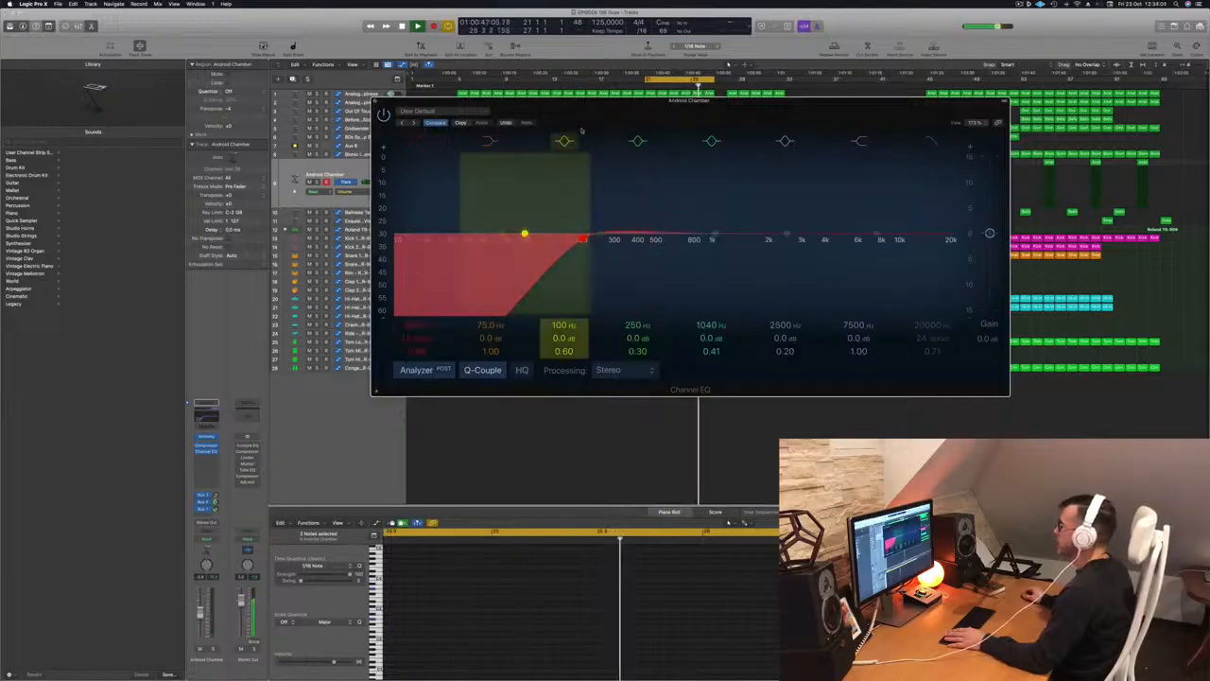
left_click_drag(591, 121, 731, 238)
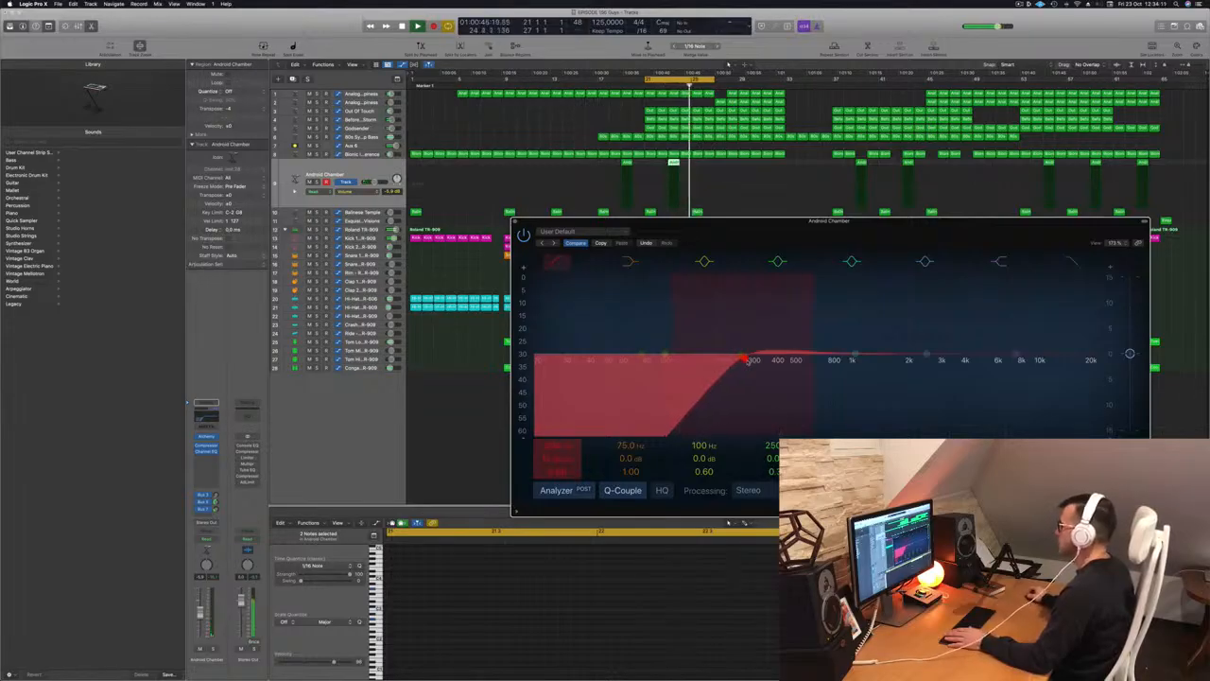
left_click(515, 221)
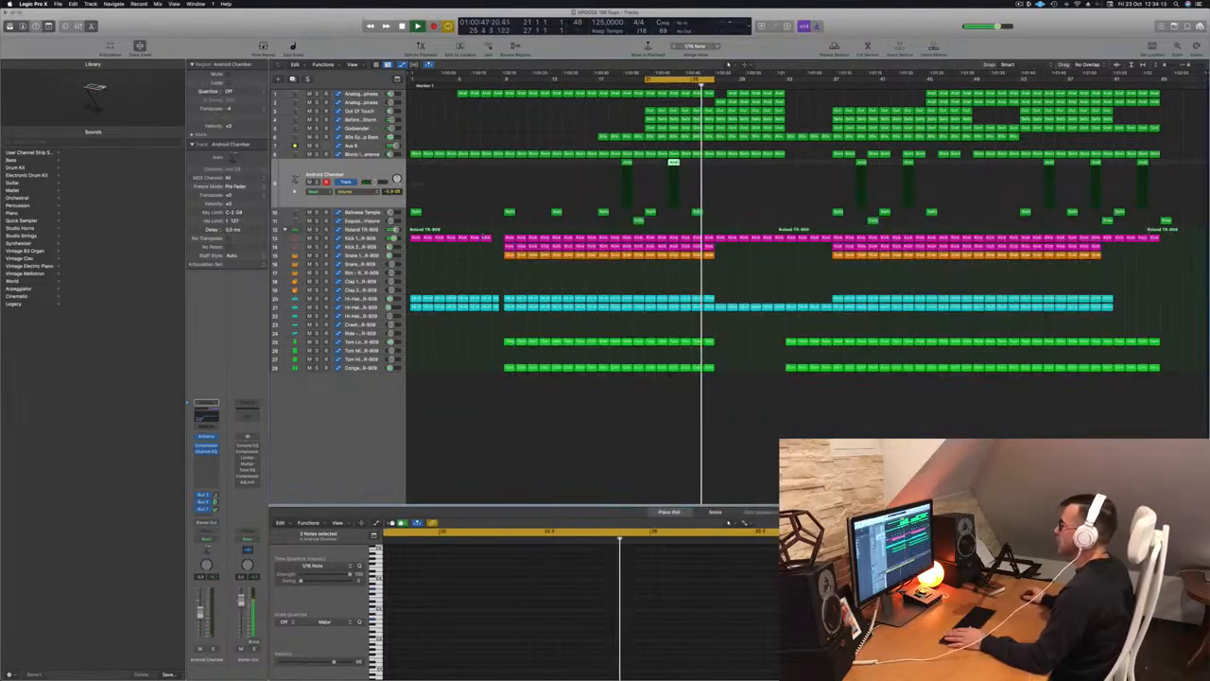
Select the Exquisite Visions track, extend the loop start back to bar 20, and replay its region at bar 20
left_click(491, 187)
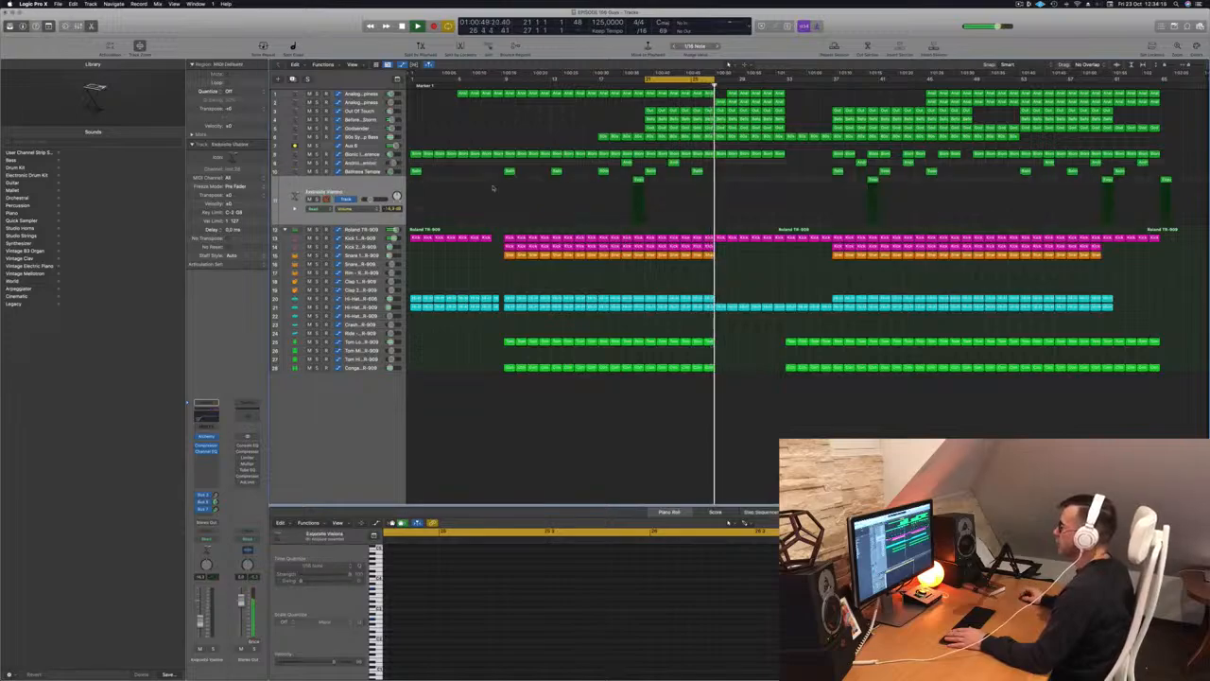
mouse_move(646, 80)
left_mouse_down()
mouse_move(608, 83)
mouse_move(632, 83)
left_mouse_up()
key("space")
key("space")
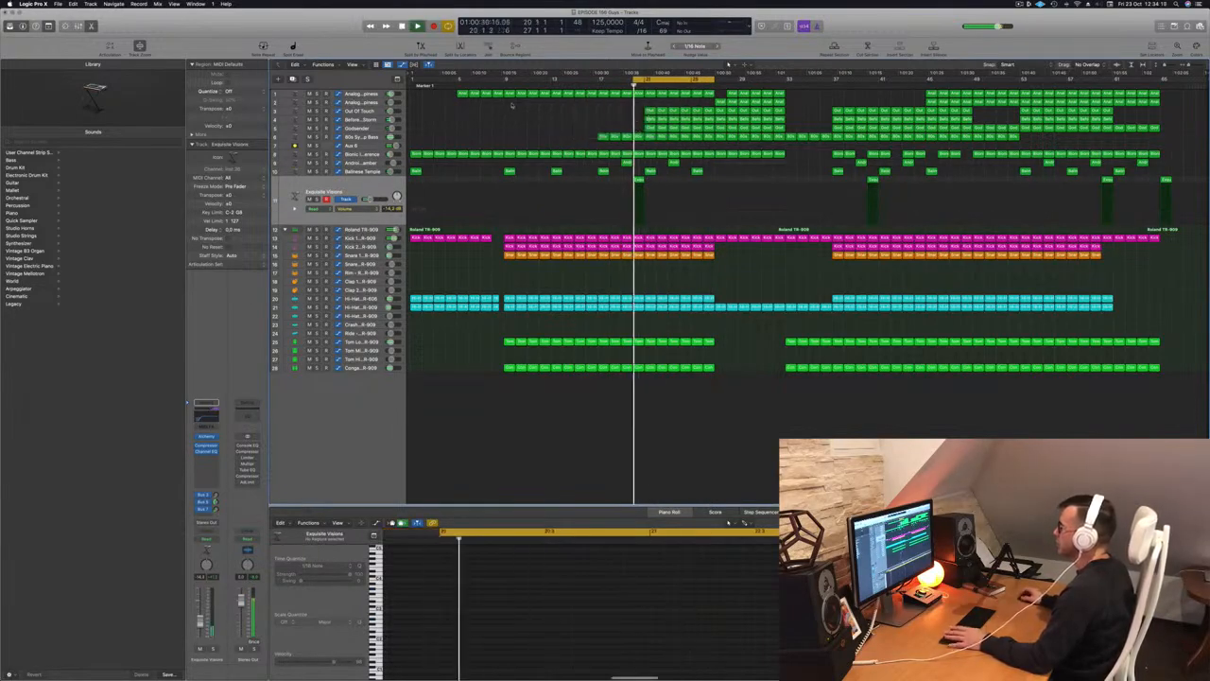
left_click(638, 180)
key("space")
key("space")
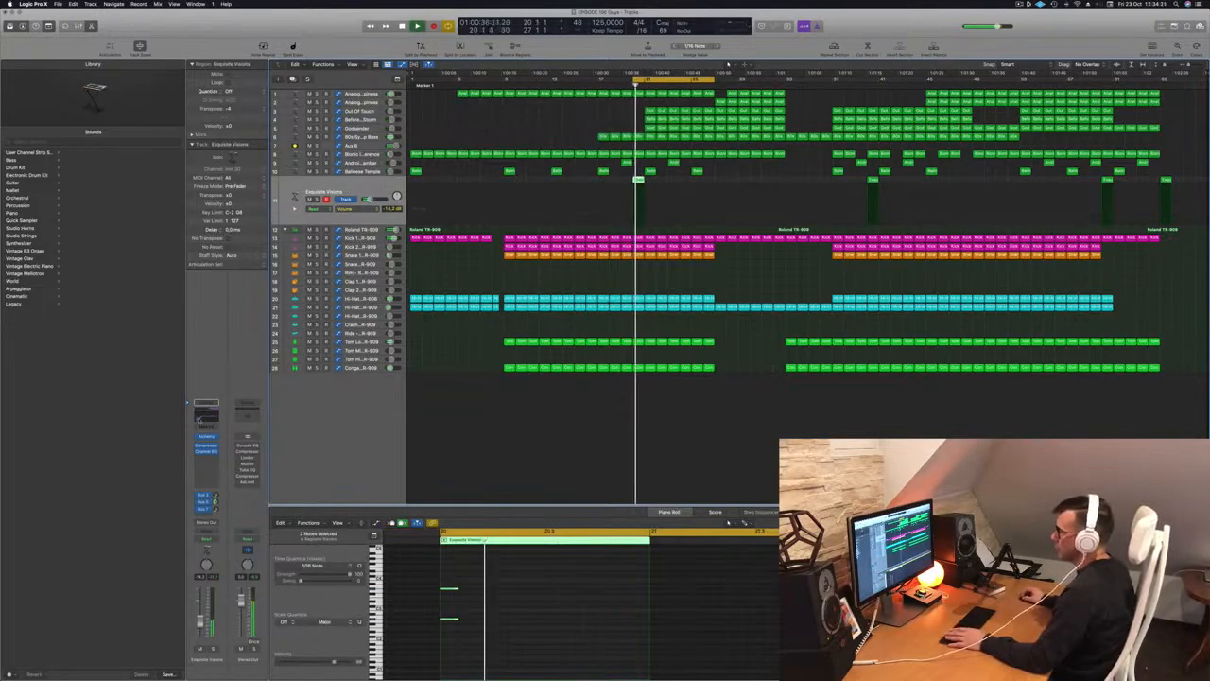
Set the Exquisite Visions track's Channel EQ low cut to 284 Hz at 12 dB/Oct and close the EQ
left_click(200, 419)
left_click_drag(548, 243, 602, 245)
key("space")
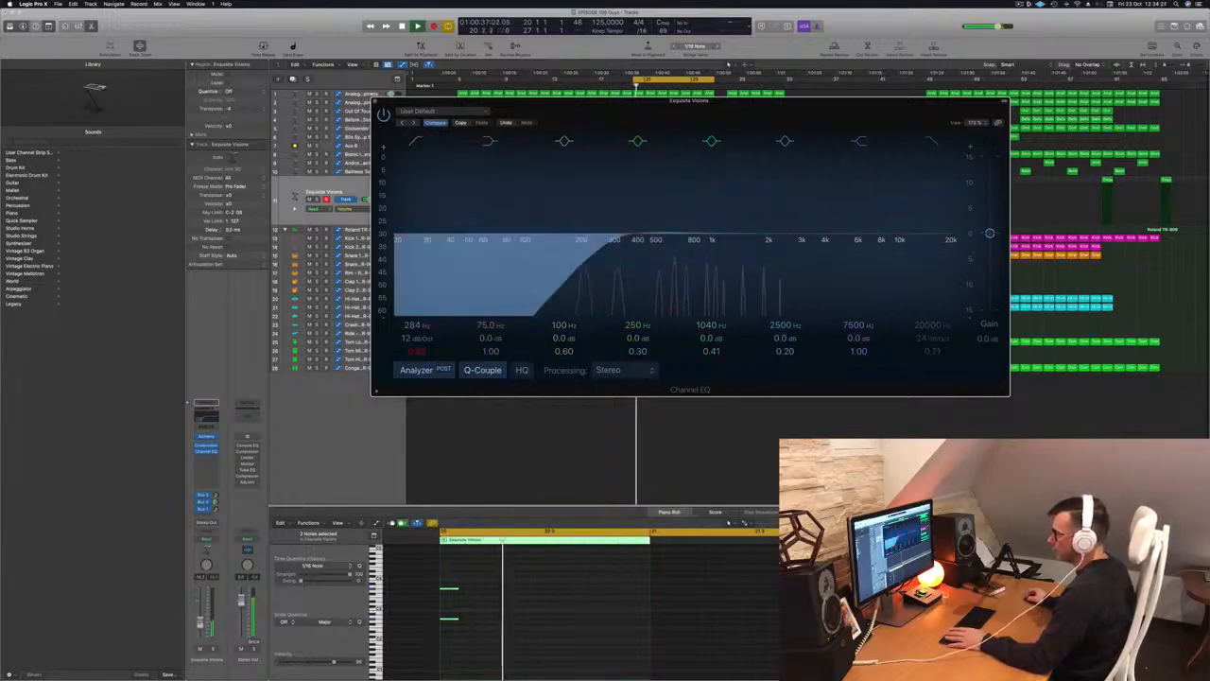
left_click(376, 101)
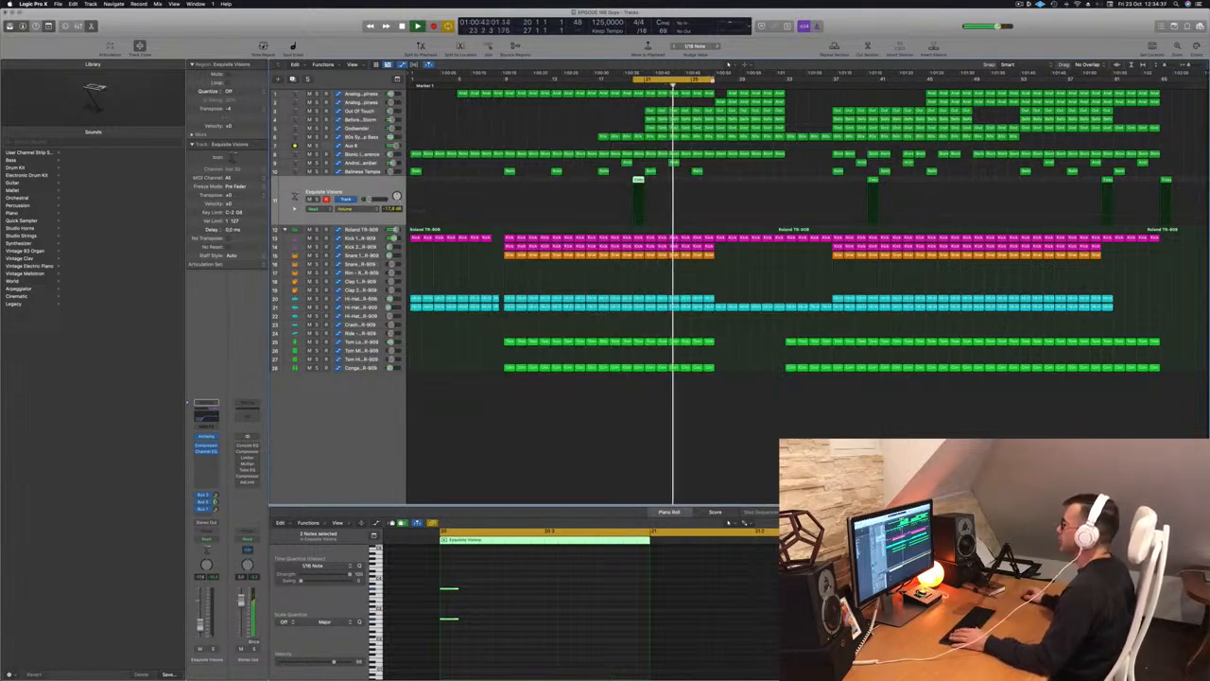
Extend the loop end to bar 40 and compare the two Analogue Happiness tracks during playback from bar 27
left_click_drag(714, 79, 869, 80)
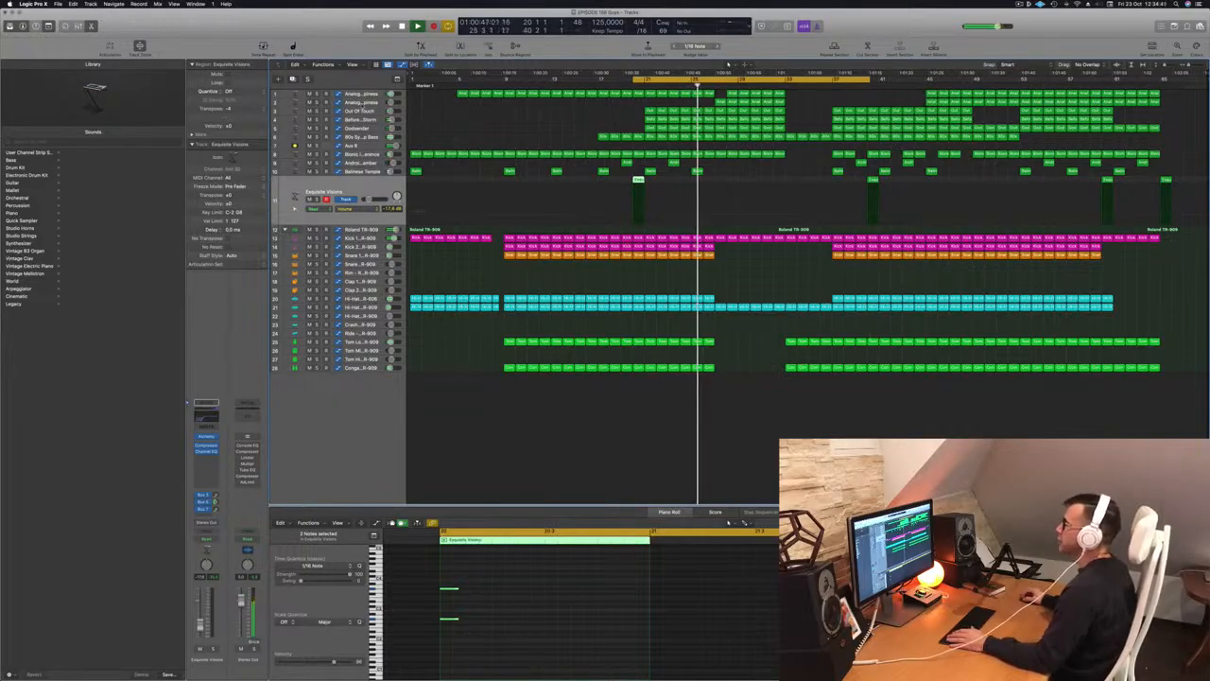
left_click(360, 101)
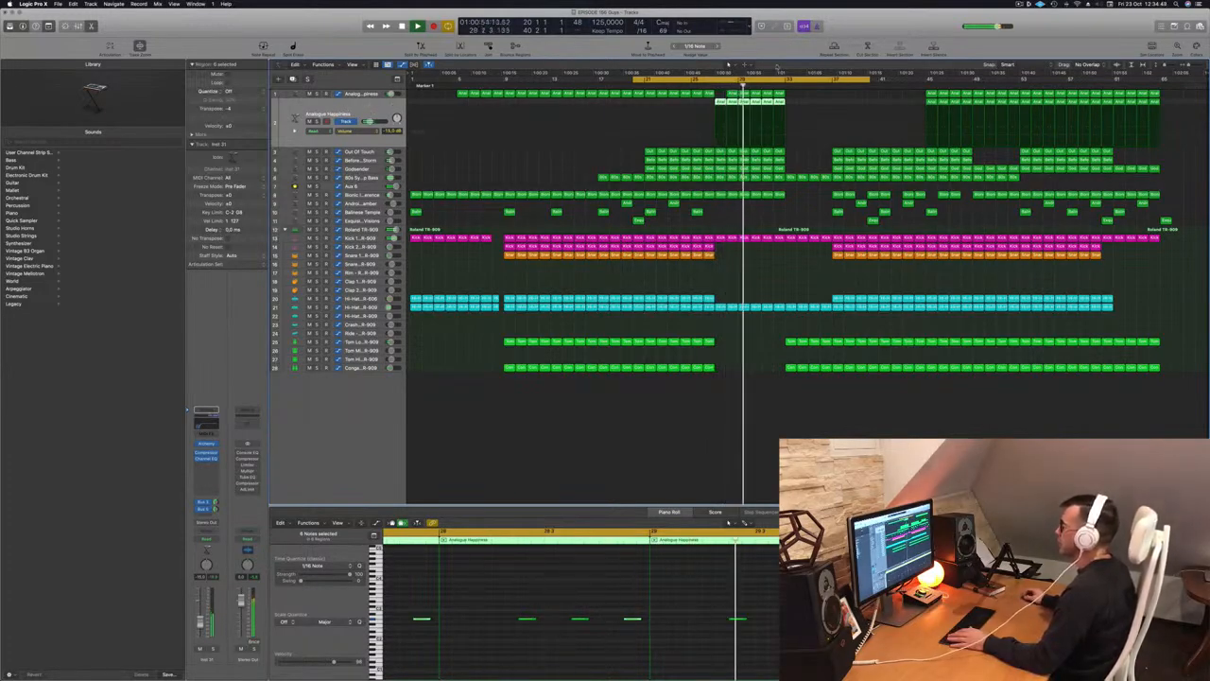
left_click(715, 86)
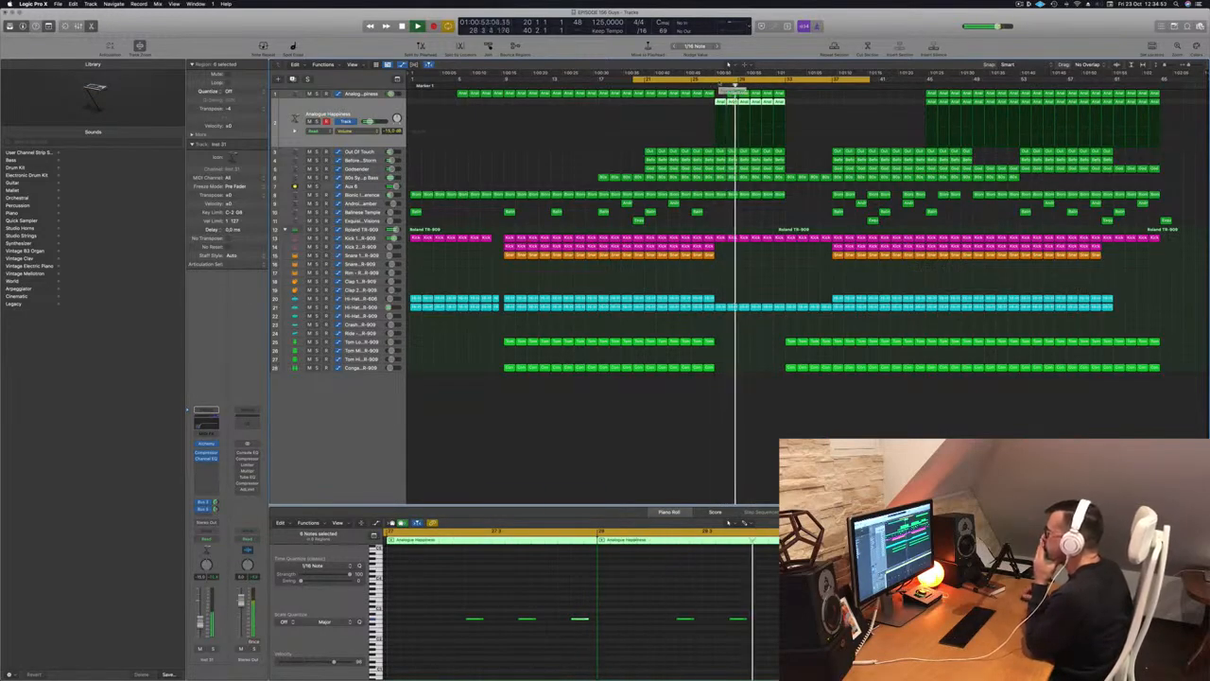
key("Up")
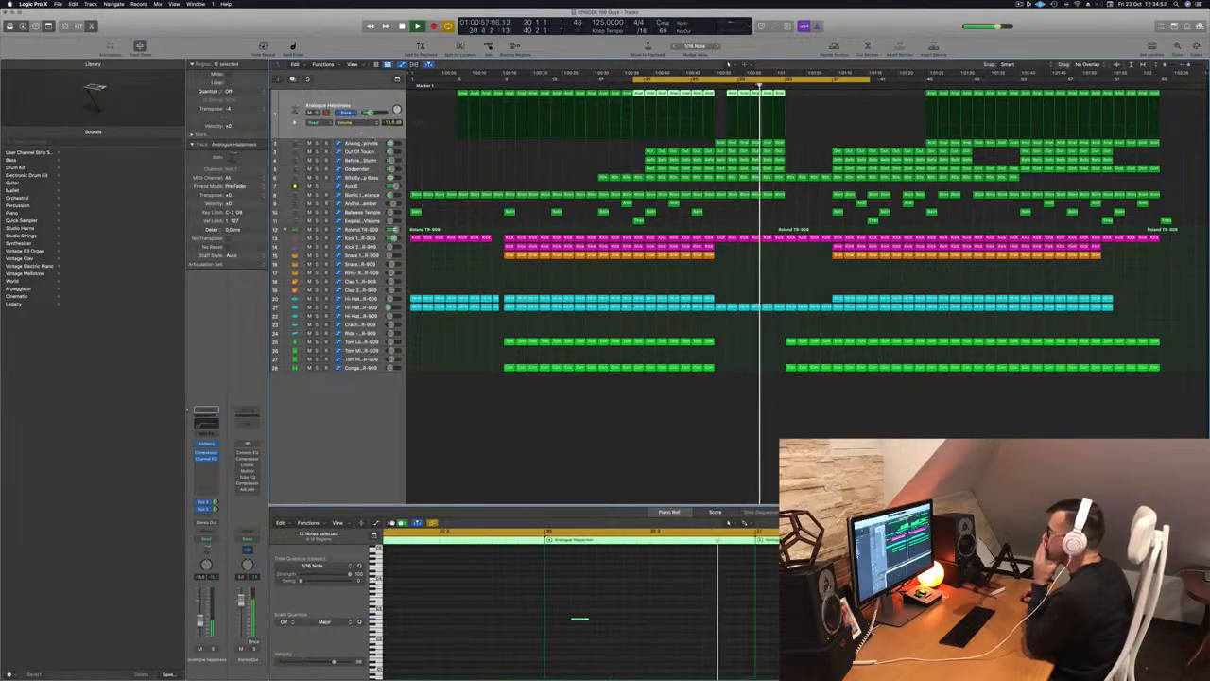
key("Down")
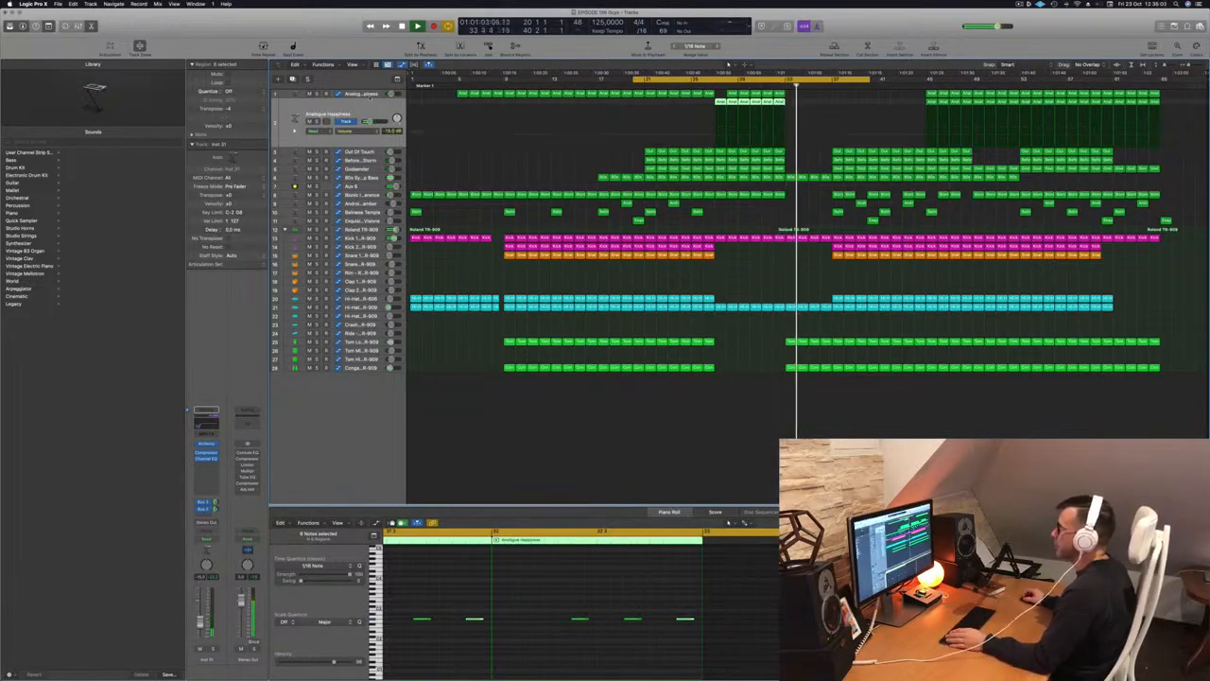
key("space")
Duplicate the first Analogue Happiness track, copy the six regions from bars 27 to 32 onto it, and play with the old second track muted
key("Up")
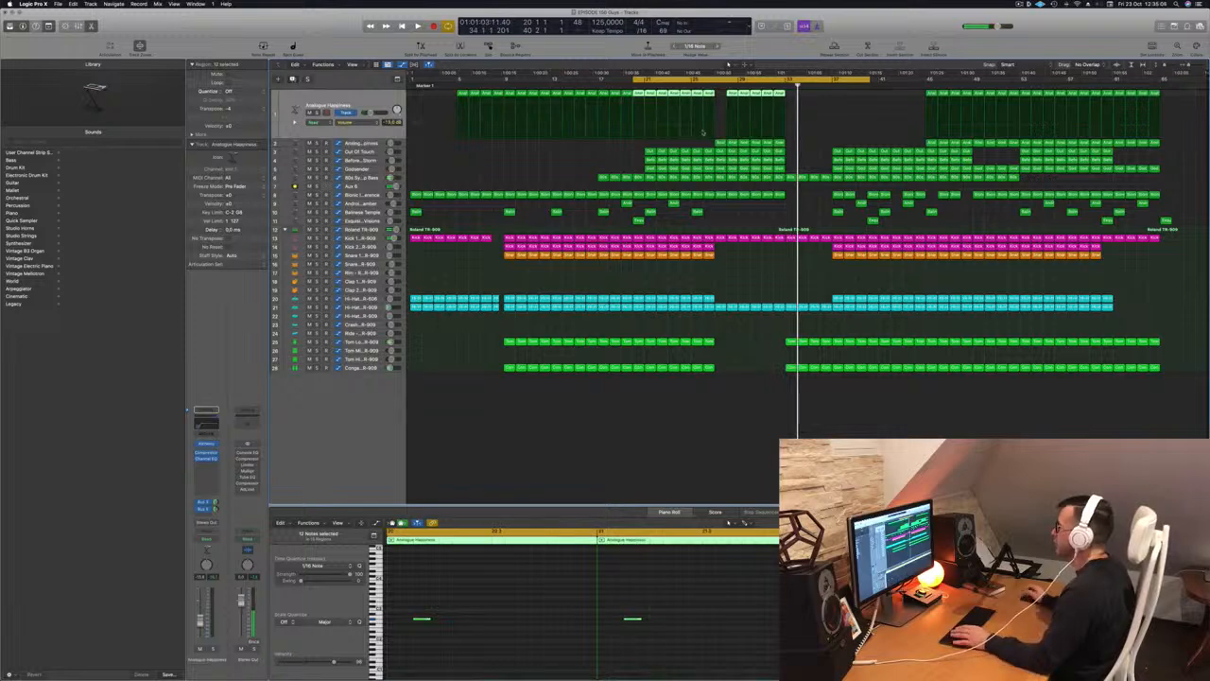
key("Down")
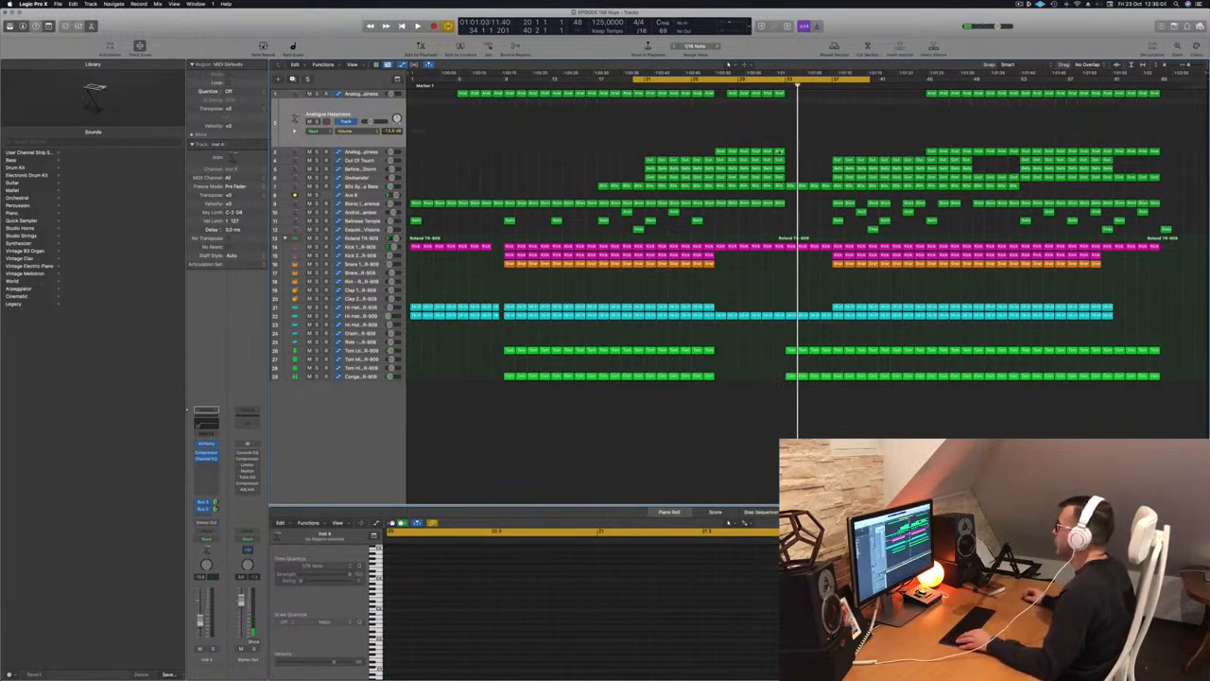
left_click(809, 137)
key("a")
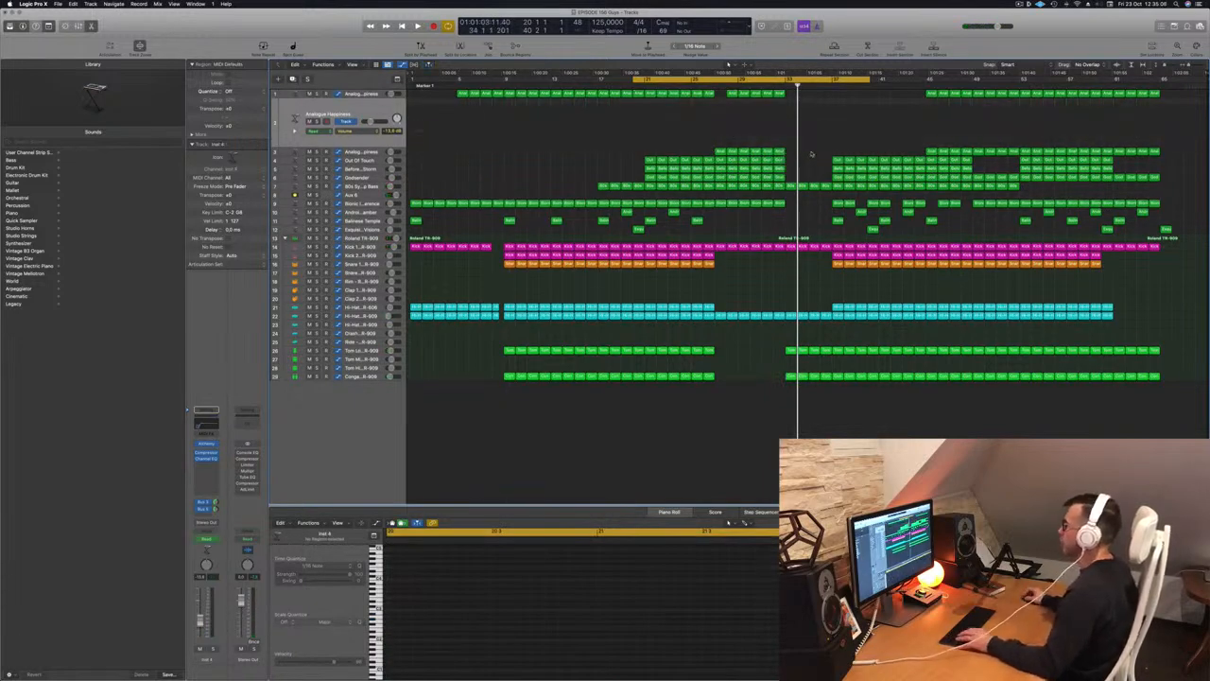
left_click_drag(792, 140, 725, 137)
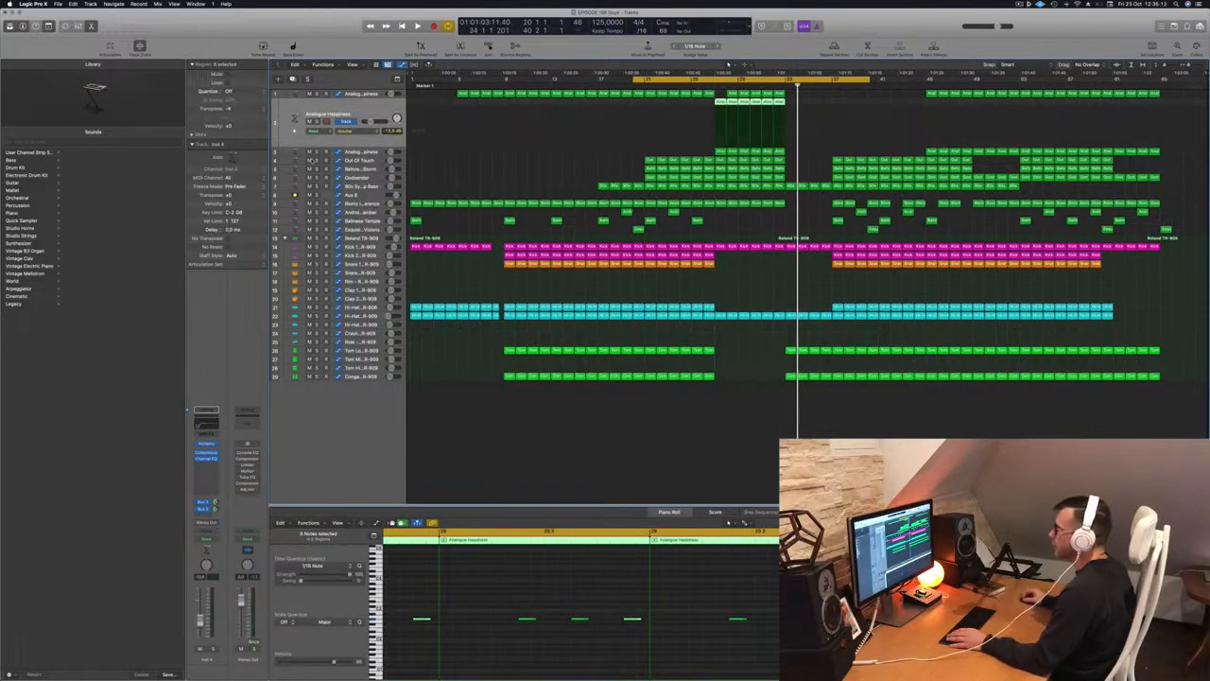
key("space")
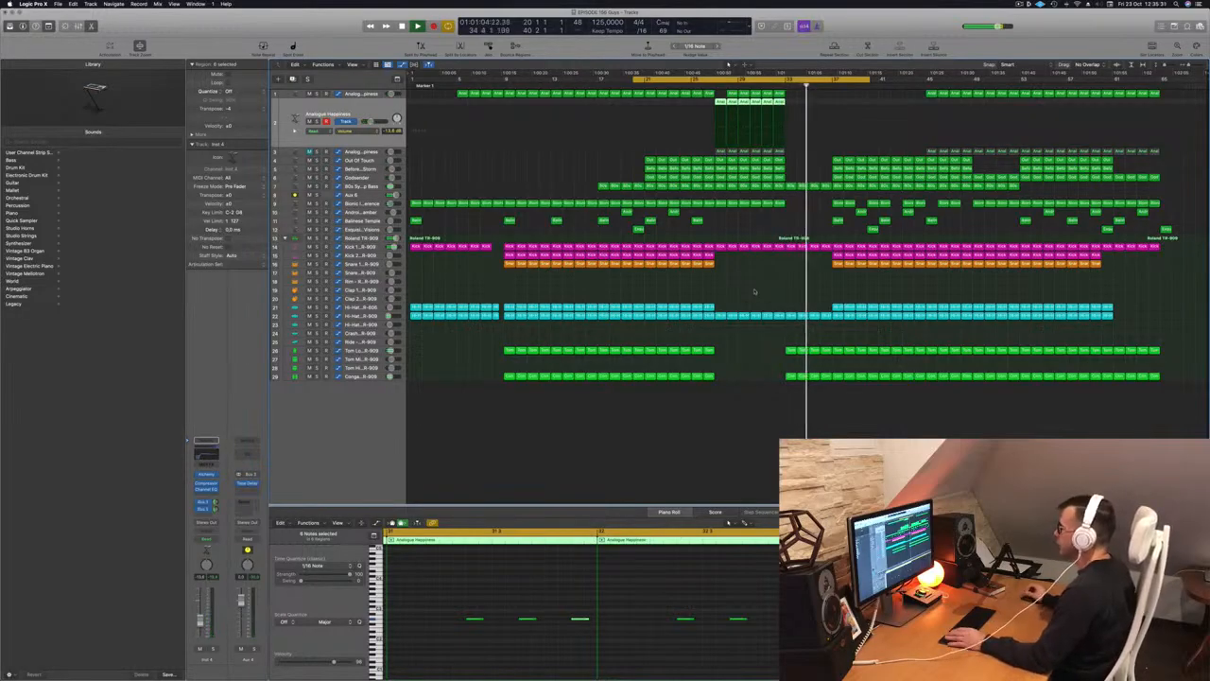
Select the 80s Synth Pop Bass track, deselect its regions, and set the loop to bars 1 to 5 at the song's start
left_click(368, 188)
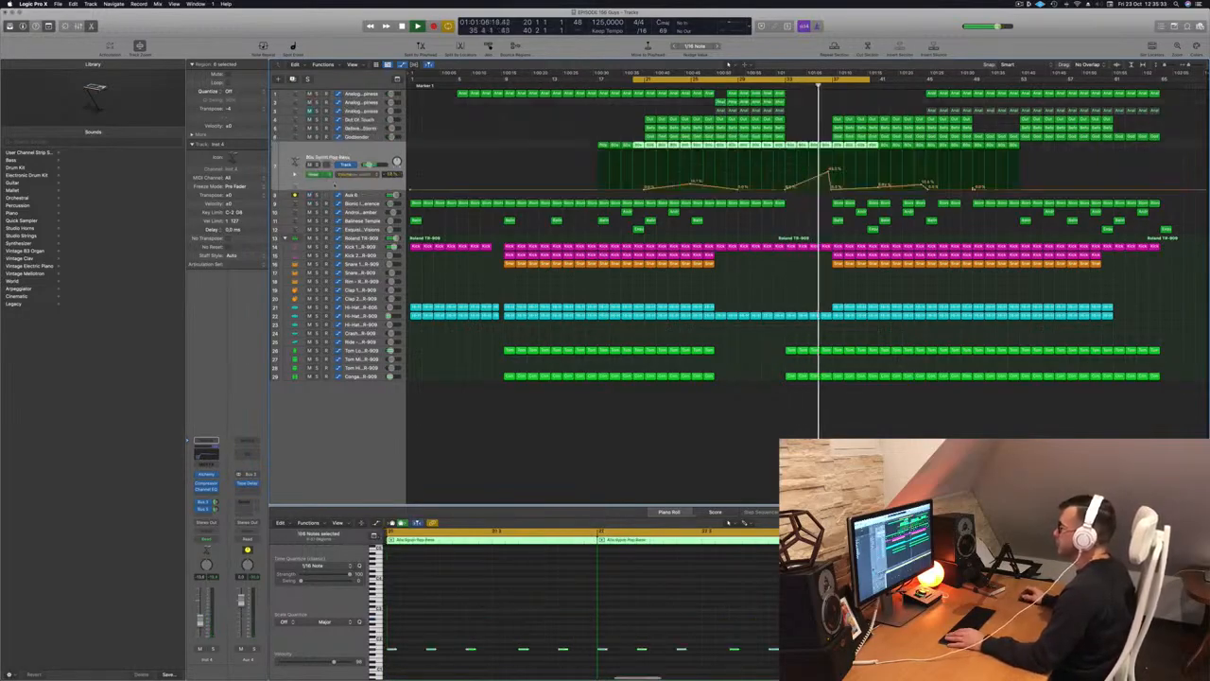
left_click(795, 233)
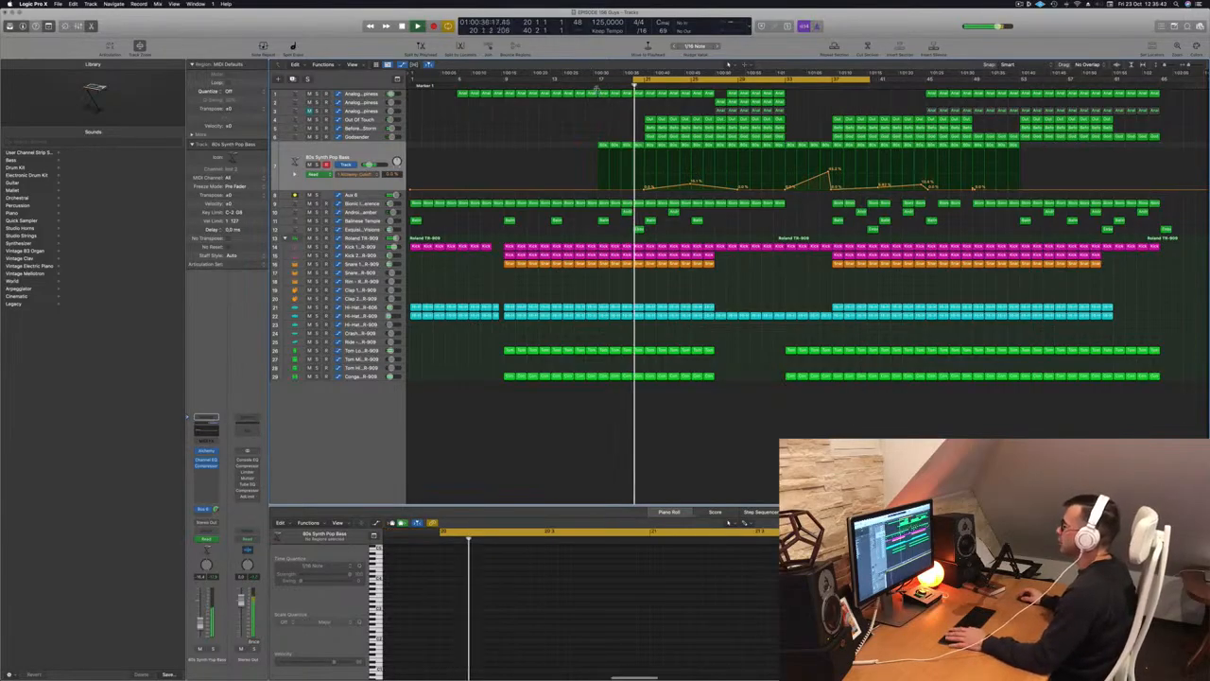
left_click_drag(633, 79, 381, 93)
key("space")
key("space")
key("space")
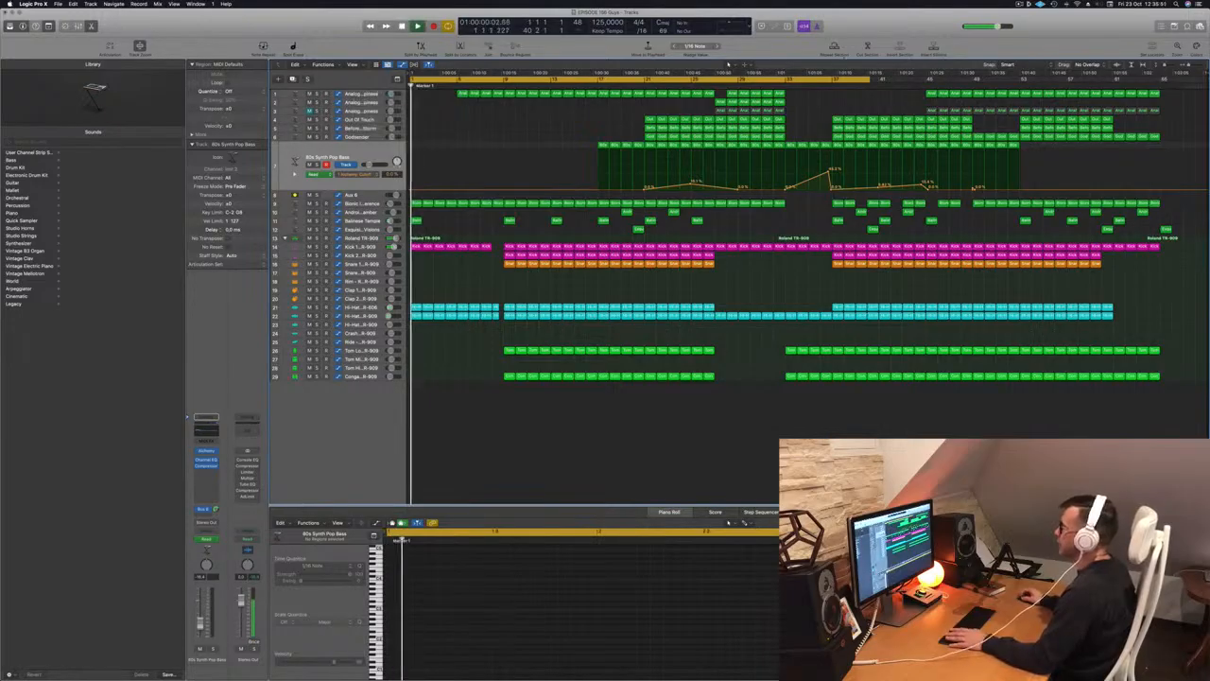
left_click_drag(872, 81, 459, 82)
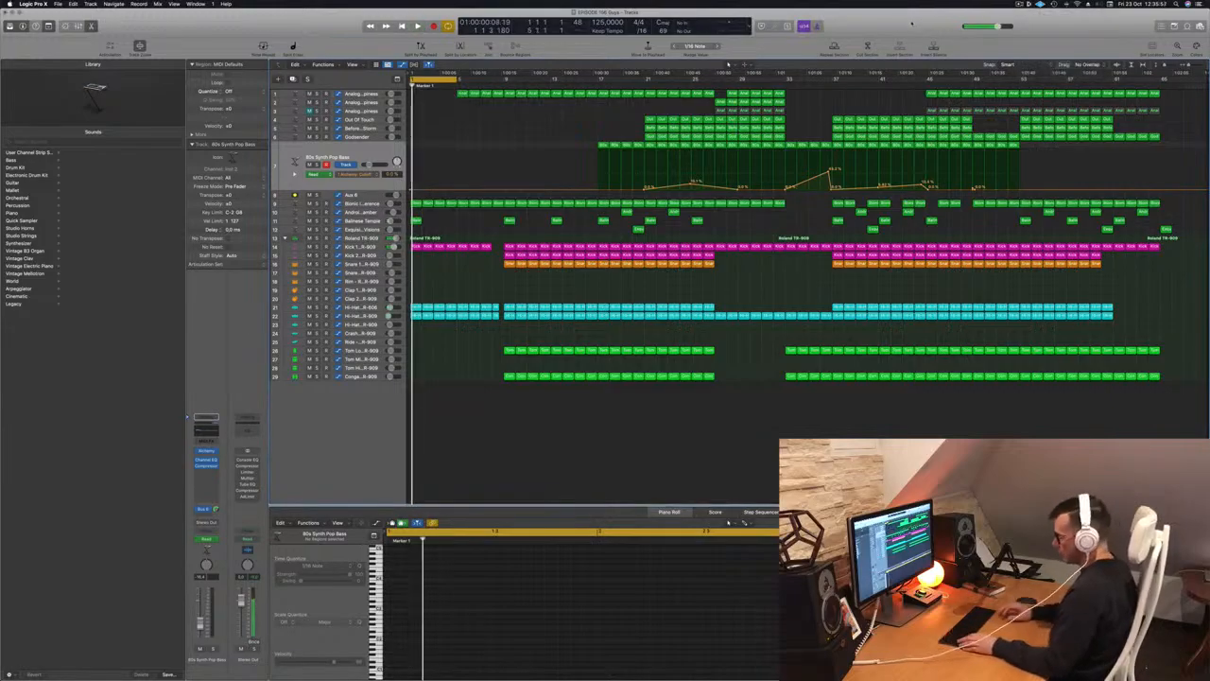
Repeat the section between bars 1 and 5 three times to lengthen the intro, play from the start, and deselect the copied regions
key("ctrl+super+r")
key("ctrl+super+r")
key("ctrl+super+r")
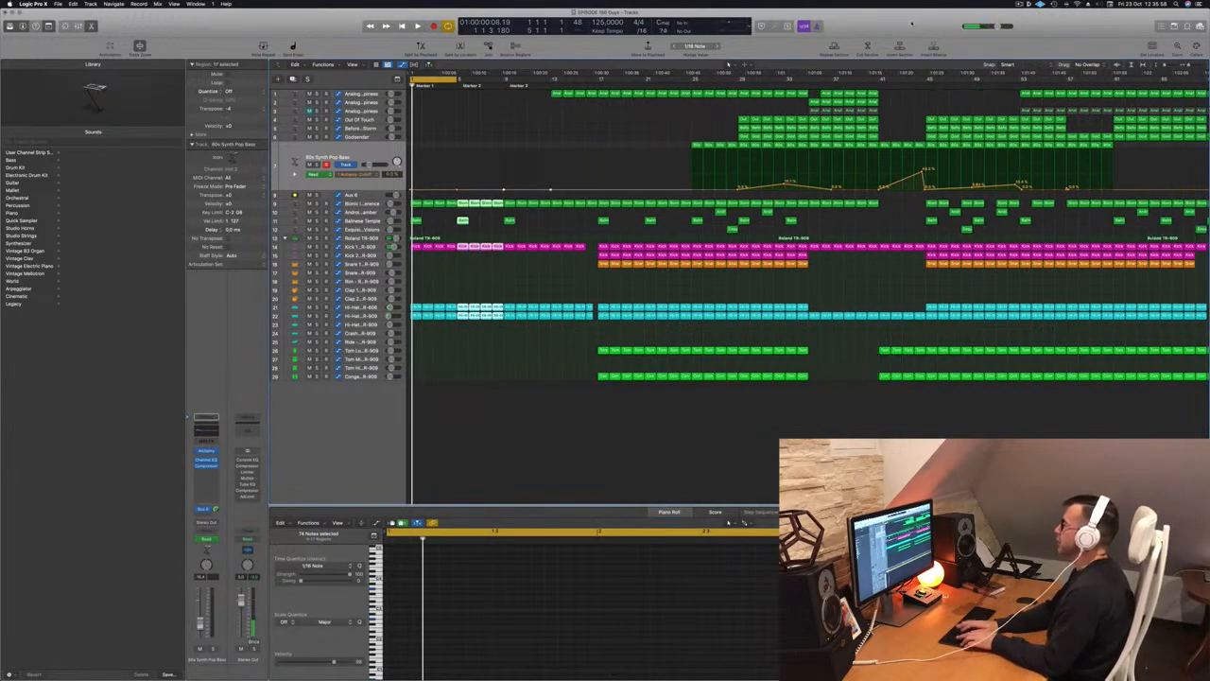
key("space")
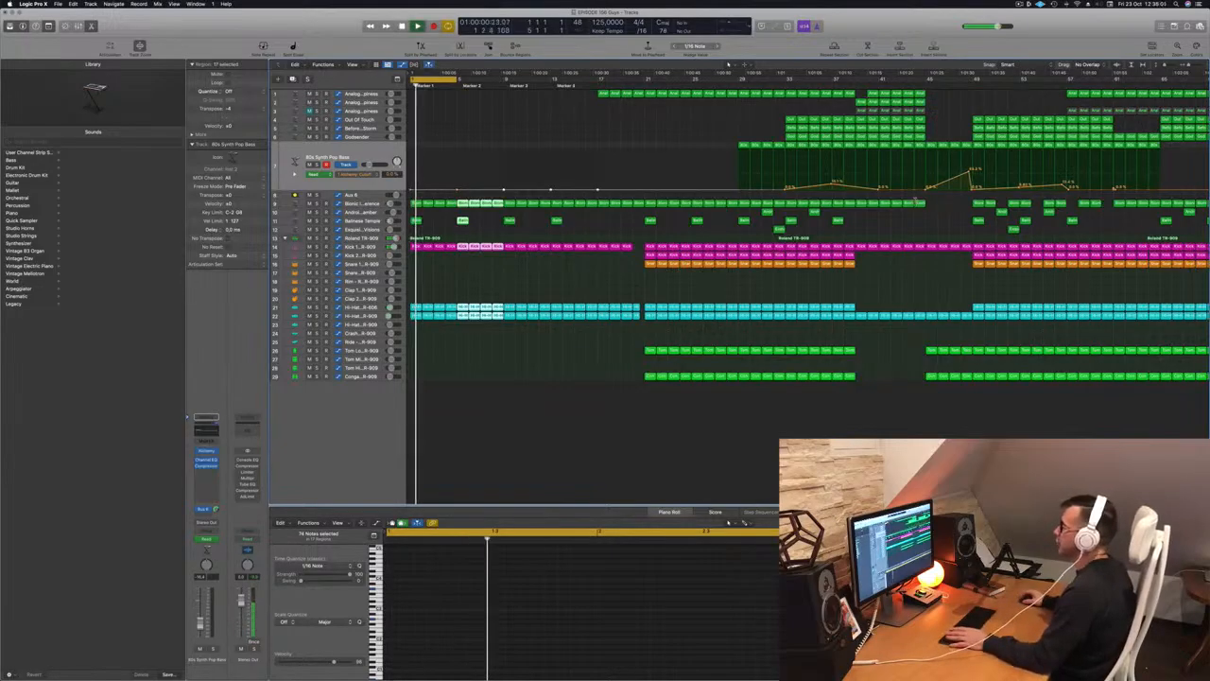
left_click(527, 116)
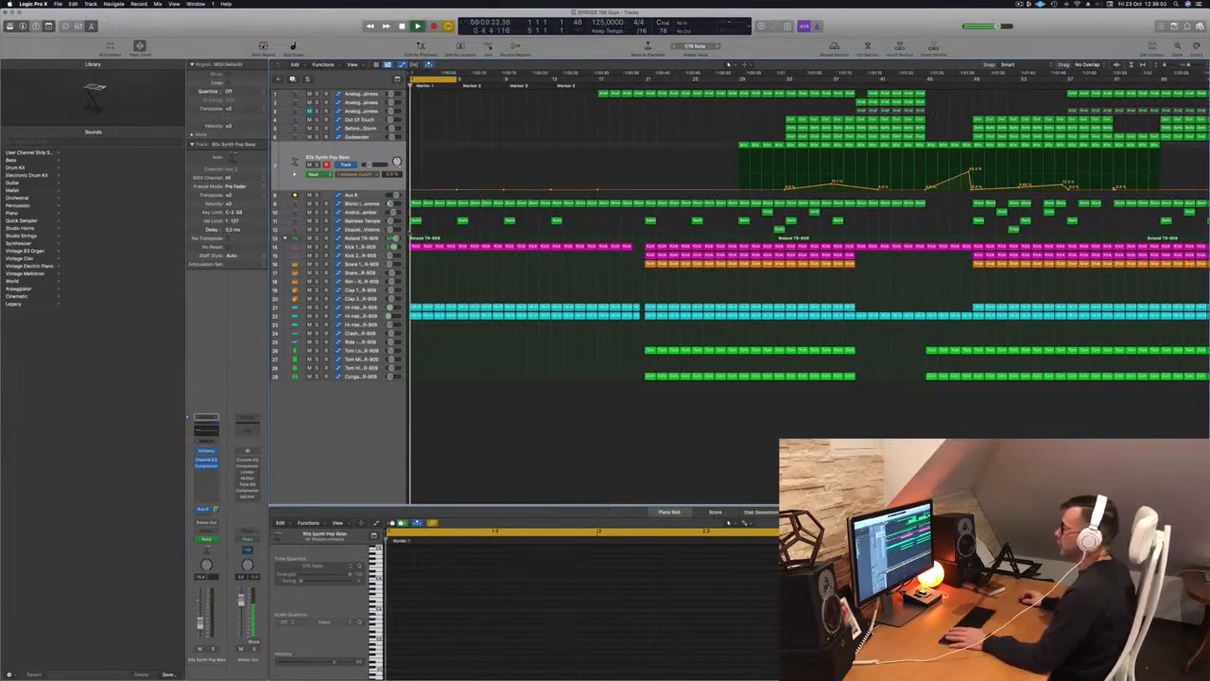
Delete the Bionic Interference regions at bars 4 and 8 and extend the loop to bar 17
left_click(450, 202)
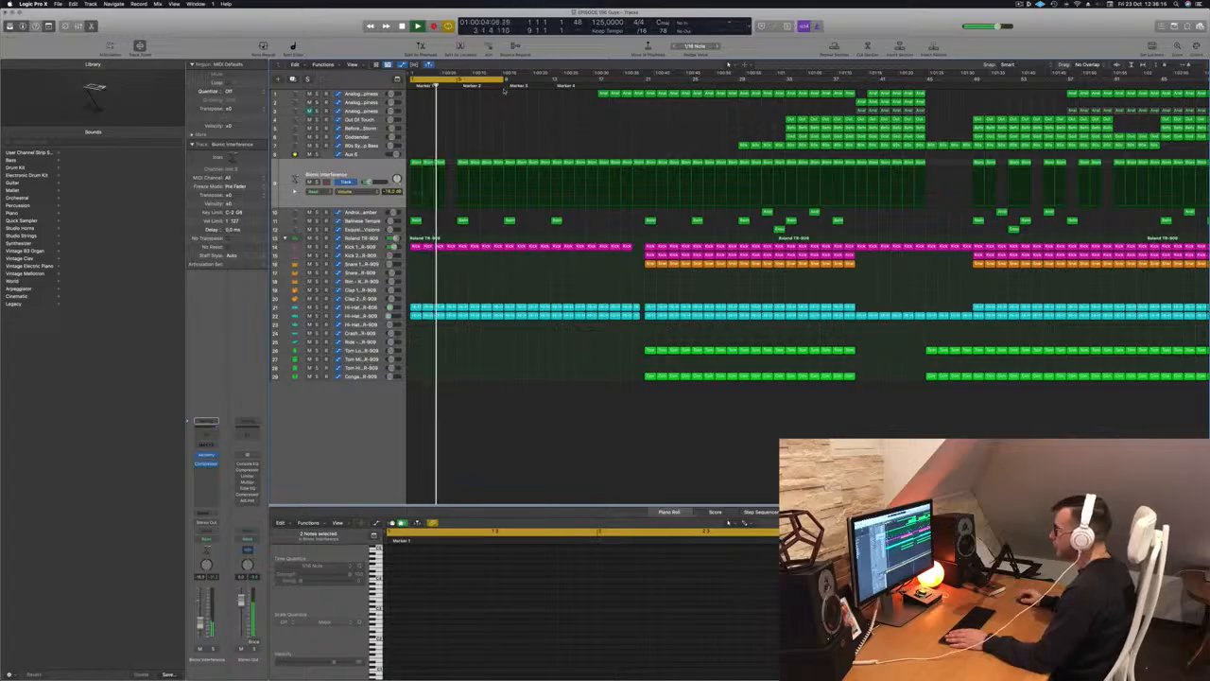
left_click(498, 163)
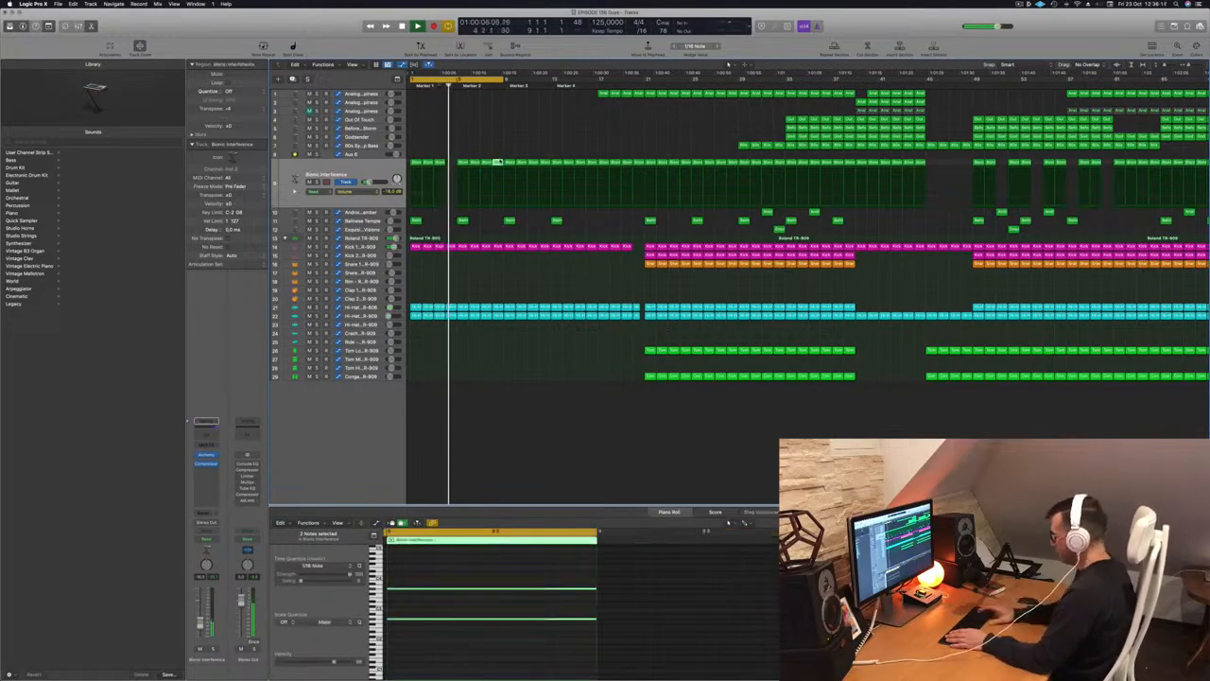
key("Delete")
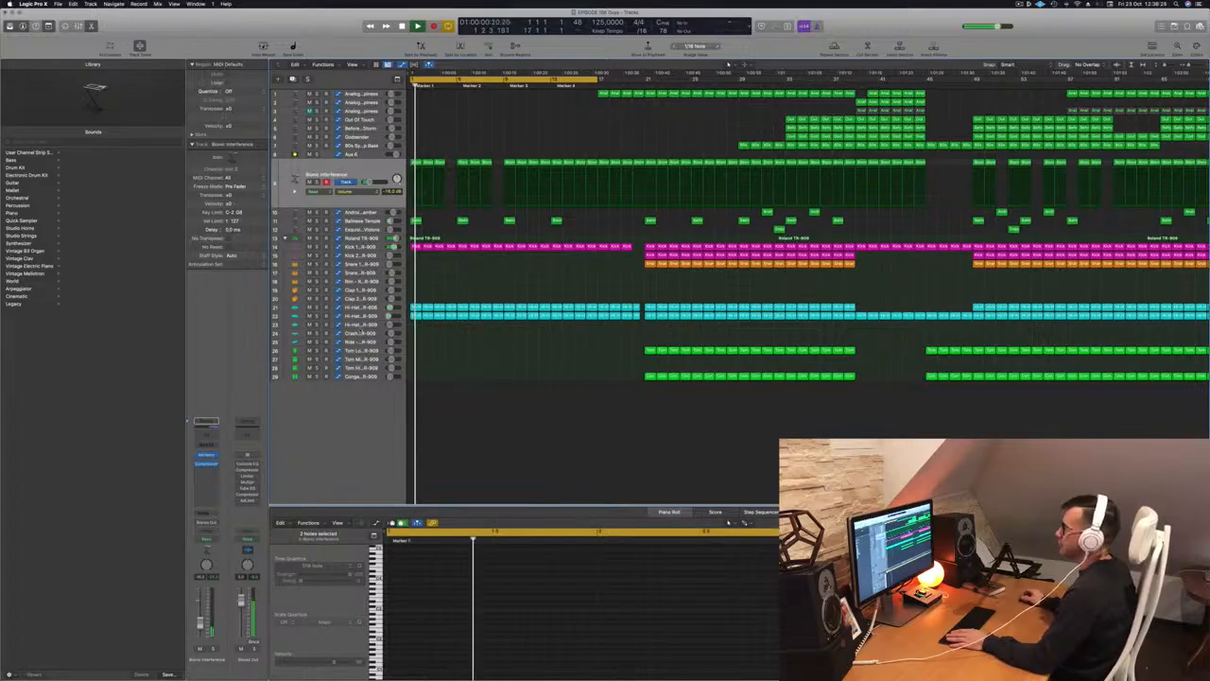
Select the second closed hi-hat track and delete the Bionic Interference regions at bars 12 and 16
left_click(322, 316)
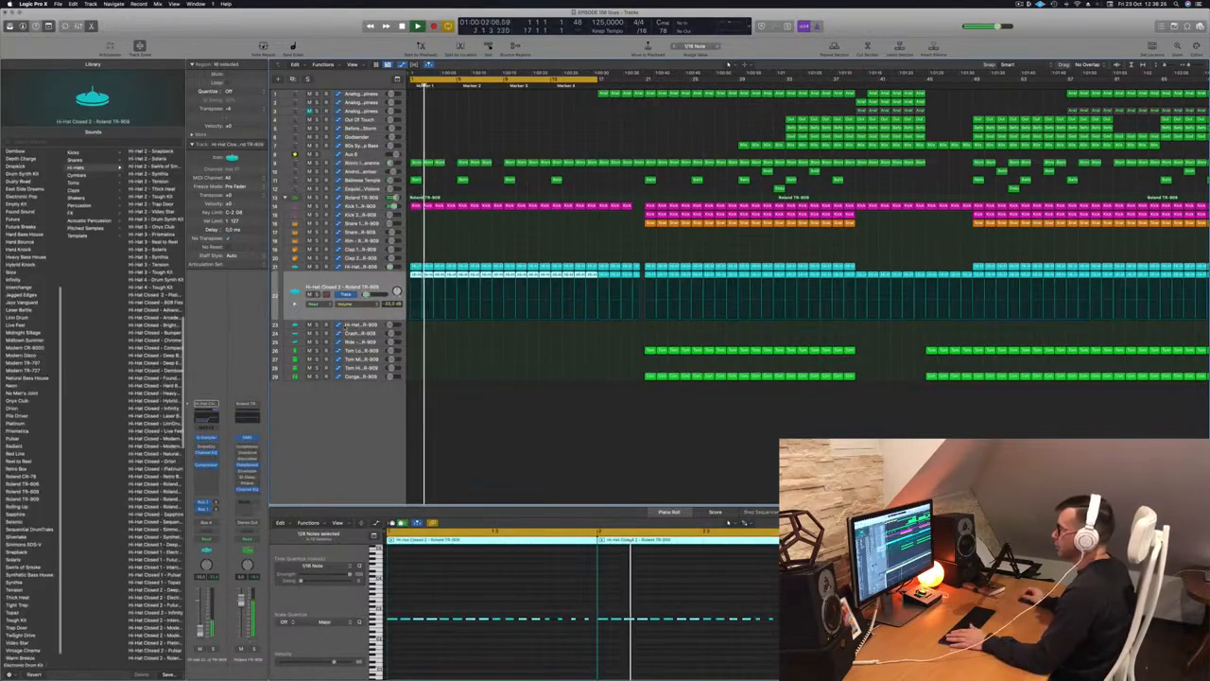
left_click(487, 364, "ctrl+alt")
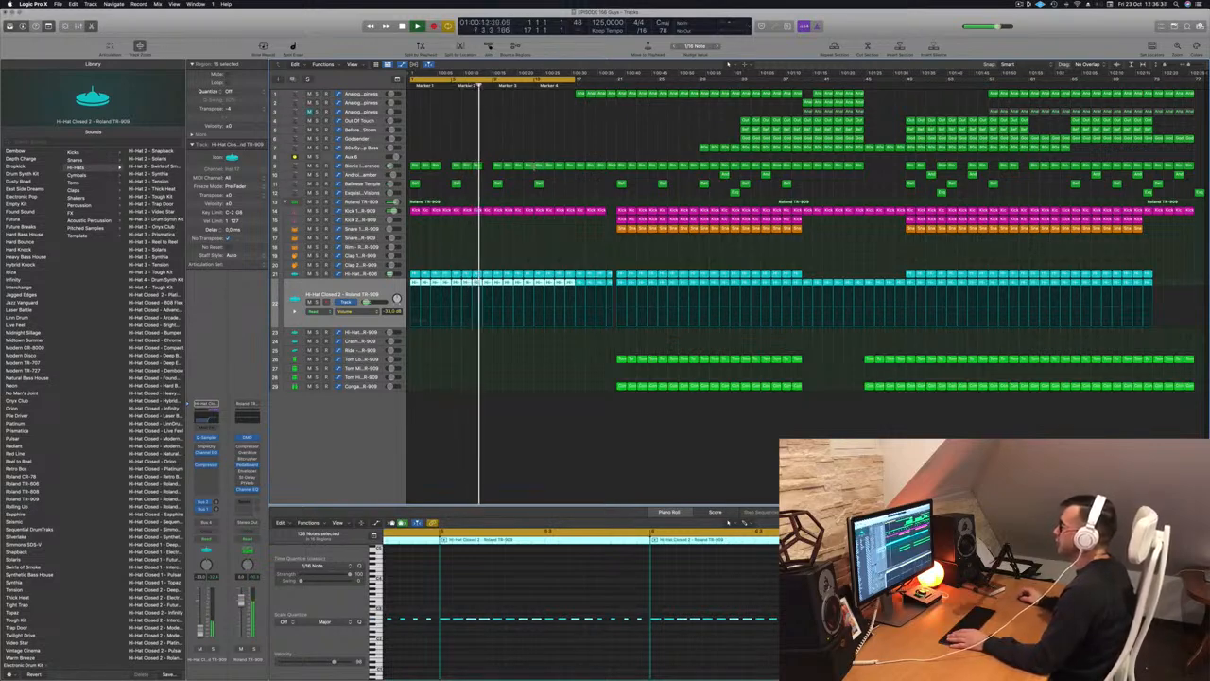
left_click(527, 166)
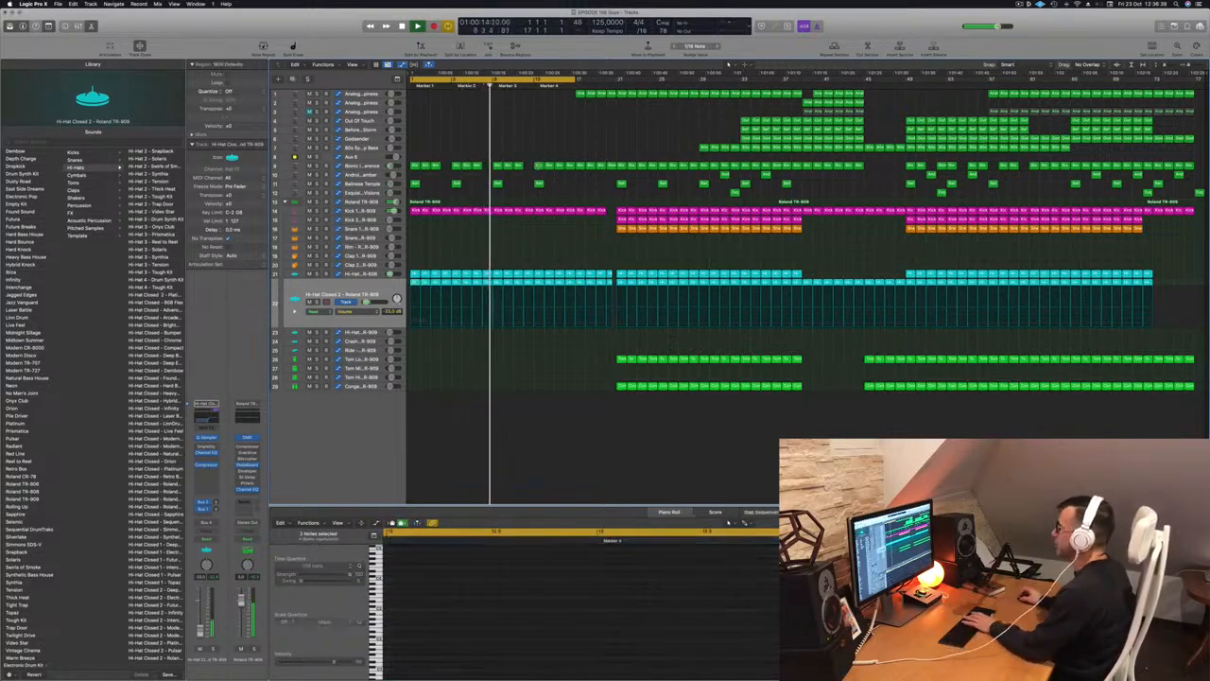
left_click(564, 143)
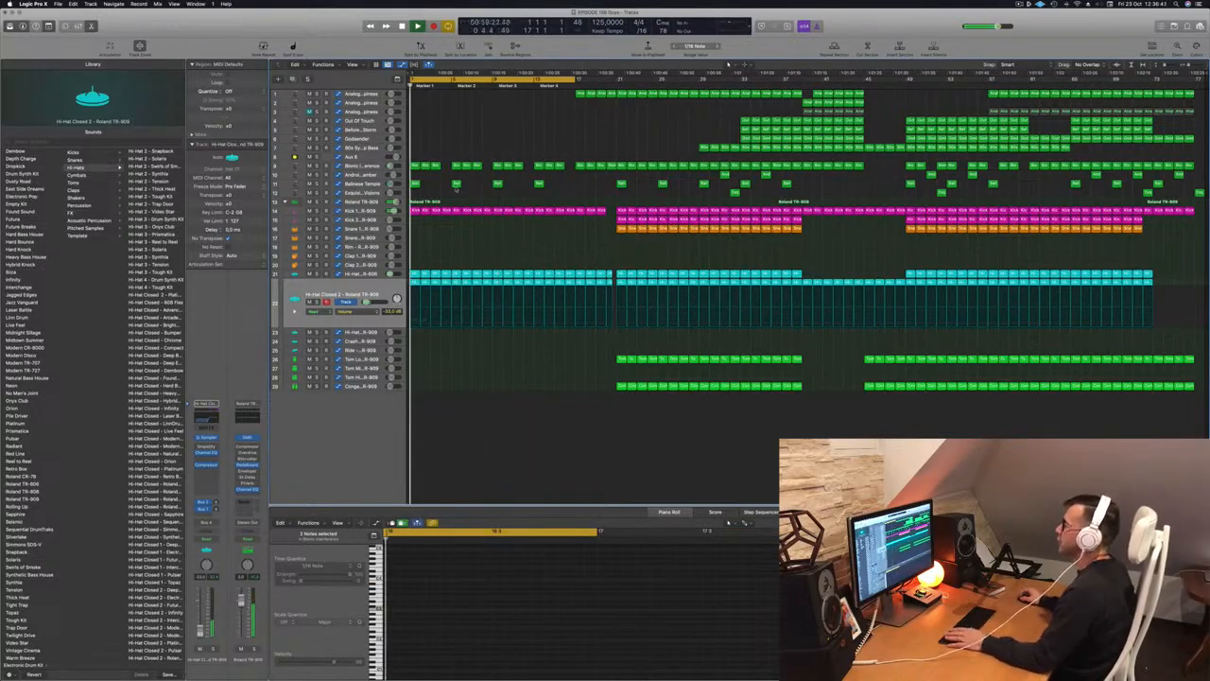
Copy the first Analogue Happiness region from bar 17 on the top track to bars 8, 12 and 16, and clear the selection
left_click(456, 183)
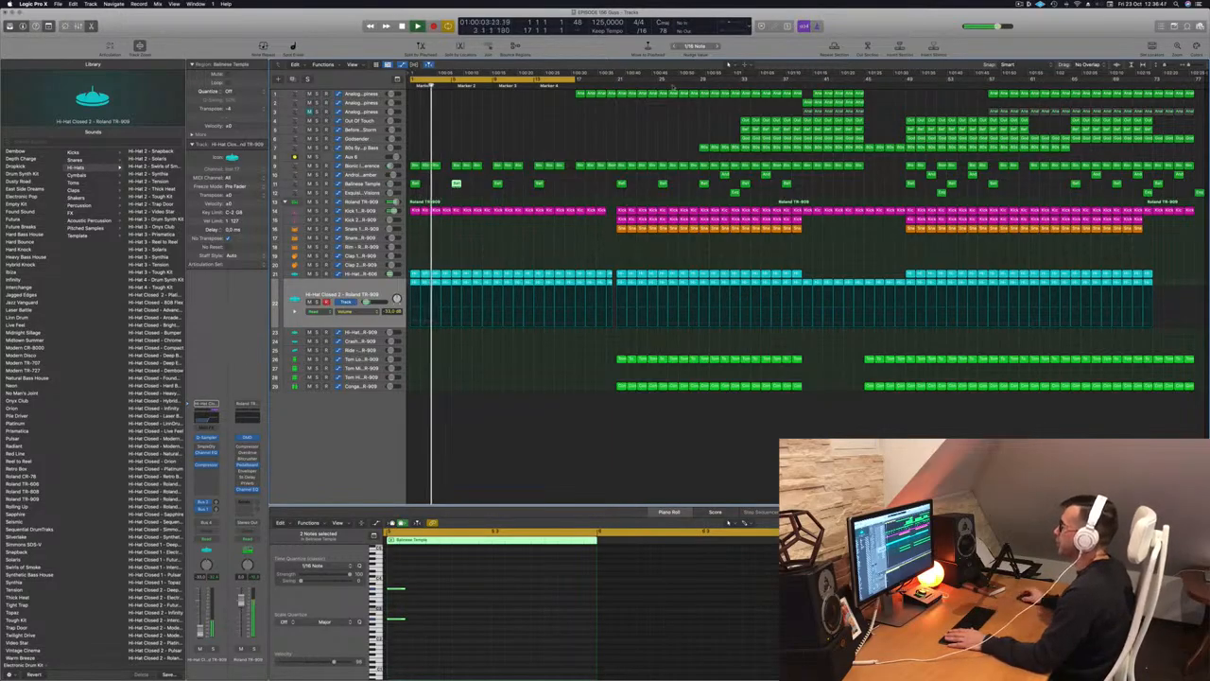
left_click(579, 93)
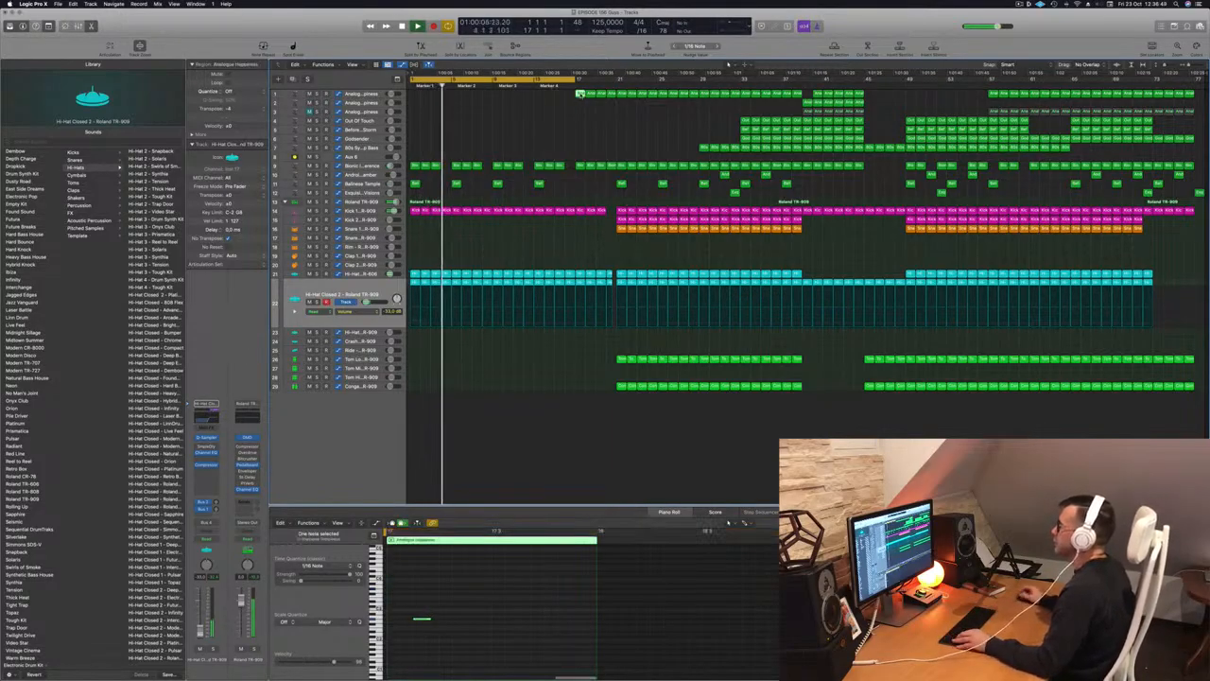
left_click_drag(579, 93, 529, 97)
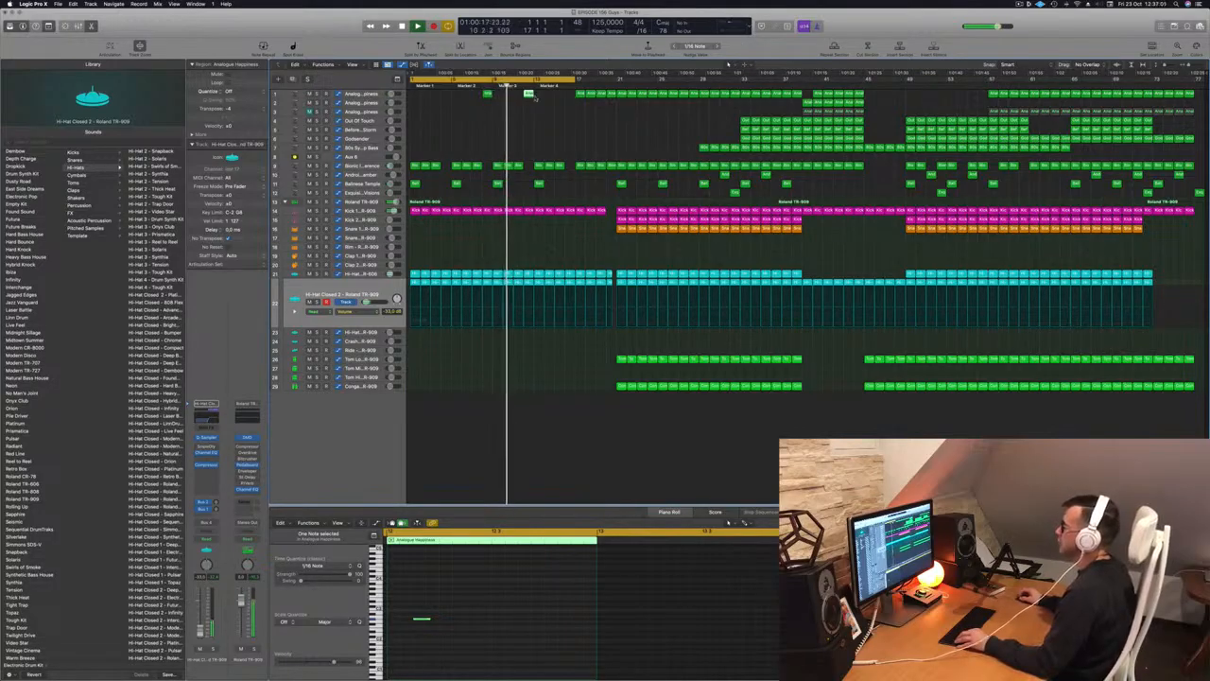
left_click_drag(529, 95, 571, 96)
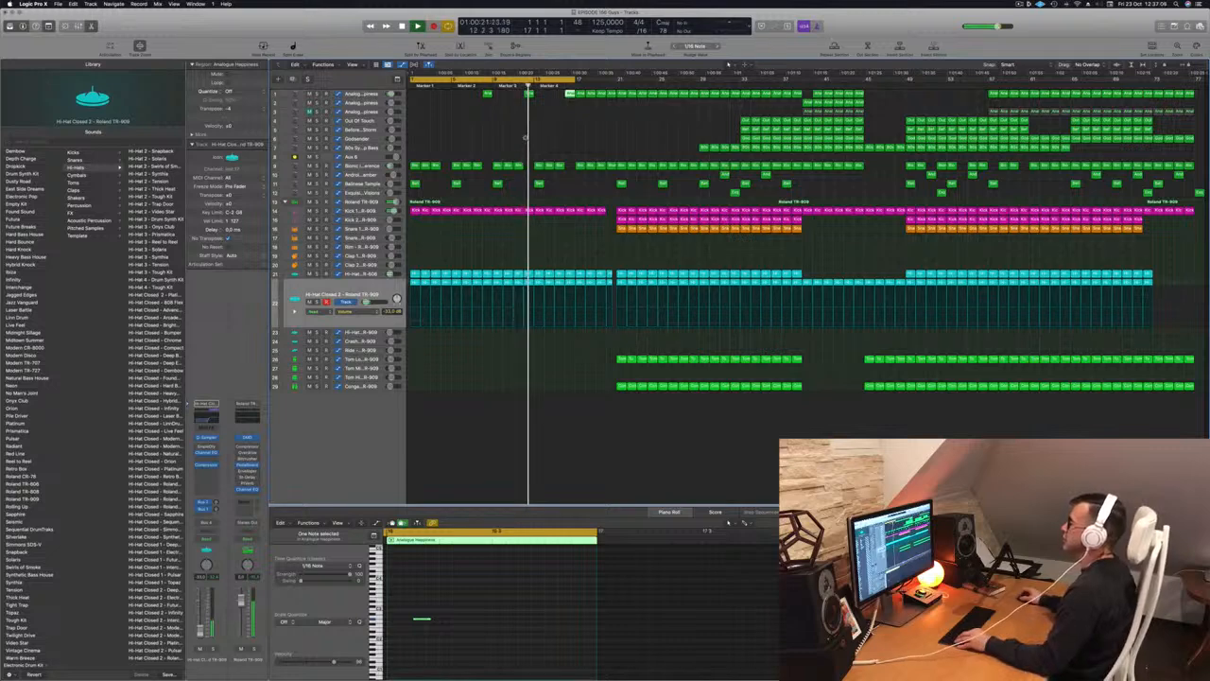
left_click(566, 126)
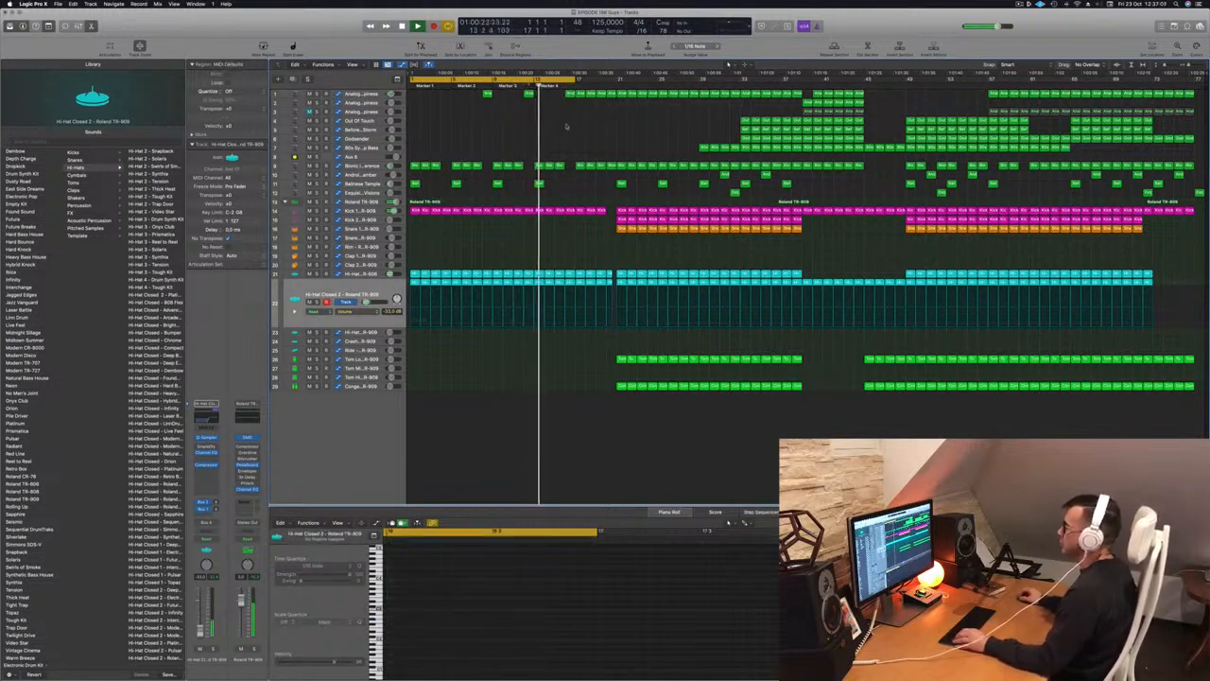
Set the loop to bars 17 to 21 and repeat that section once across the arrangement
scroll(559, 137, "down", 1)
scroll(559, 137, "up", 2)
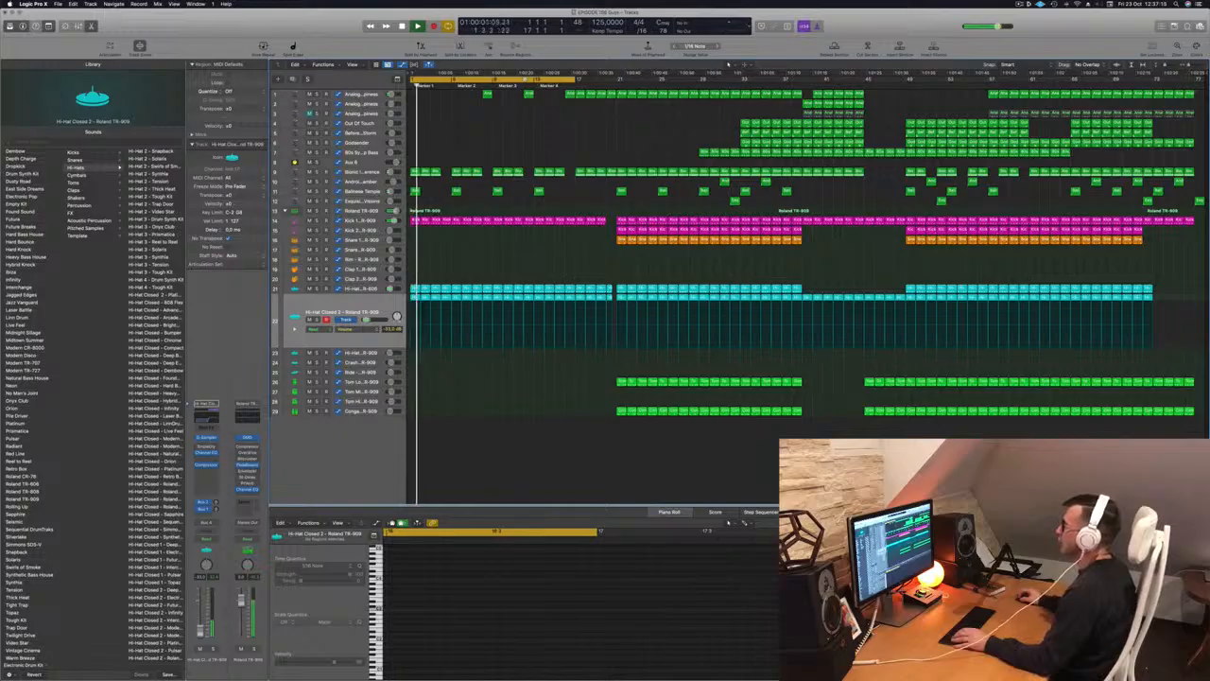
left_click_drag(555, 79, 614, 88)
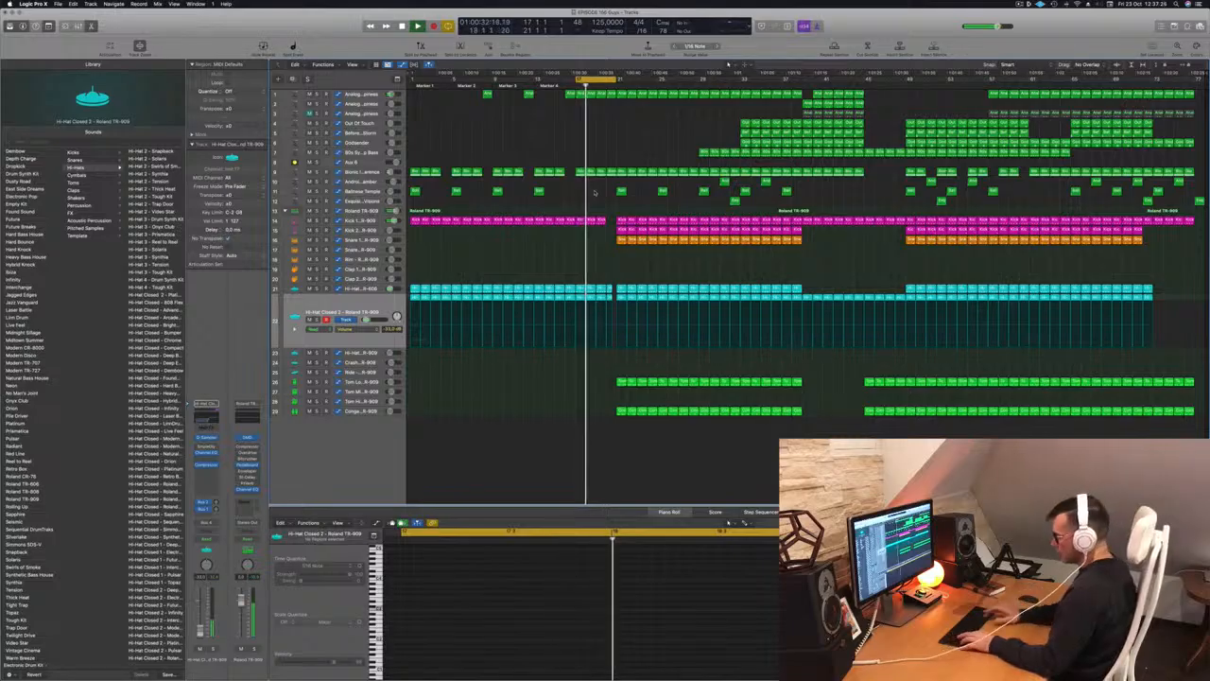
key("ctrl+super+r")
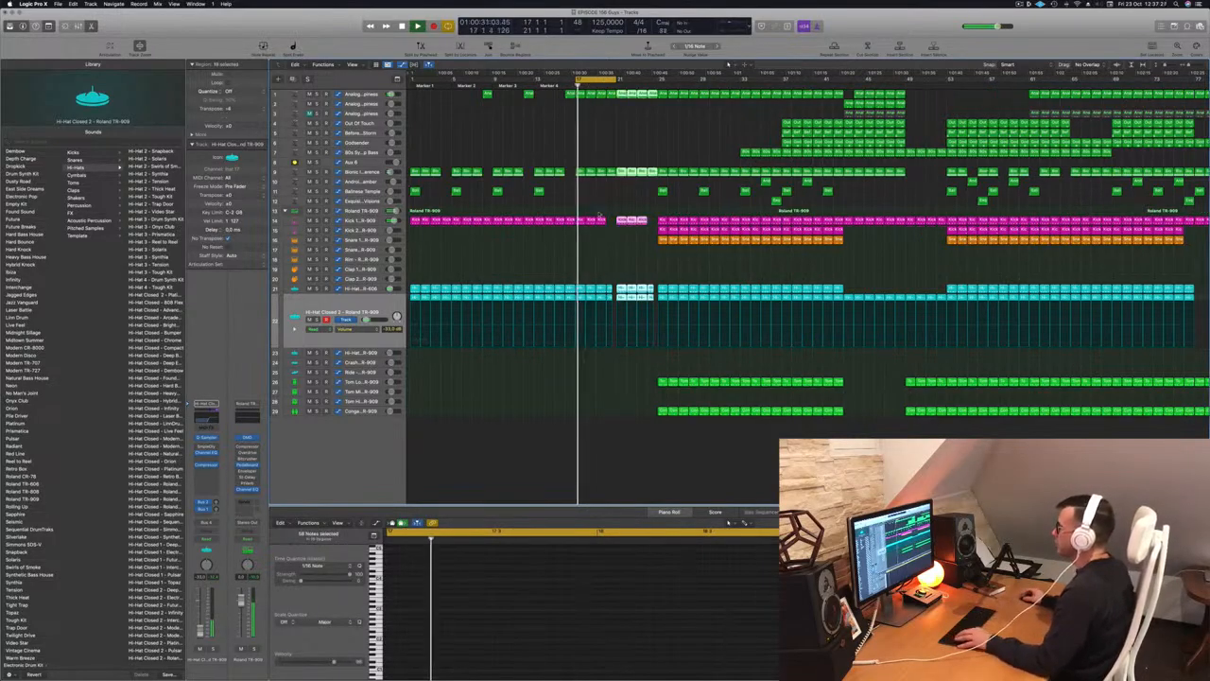
Copy the Kick 1 region at bar 19 to bar 20 to fill the gap before the repeated section
left_click(600, 220)
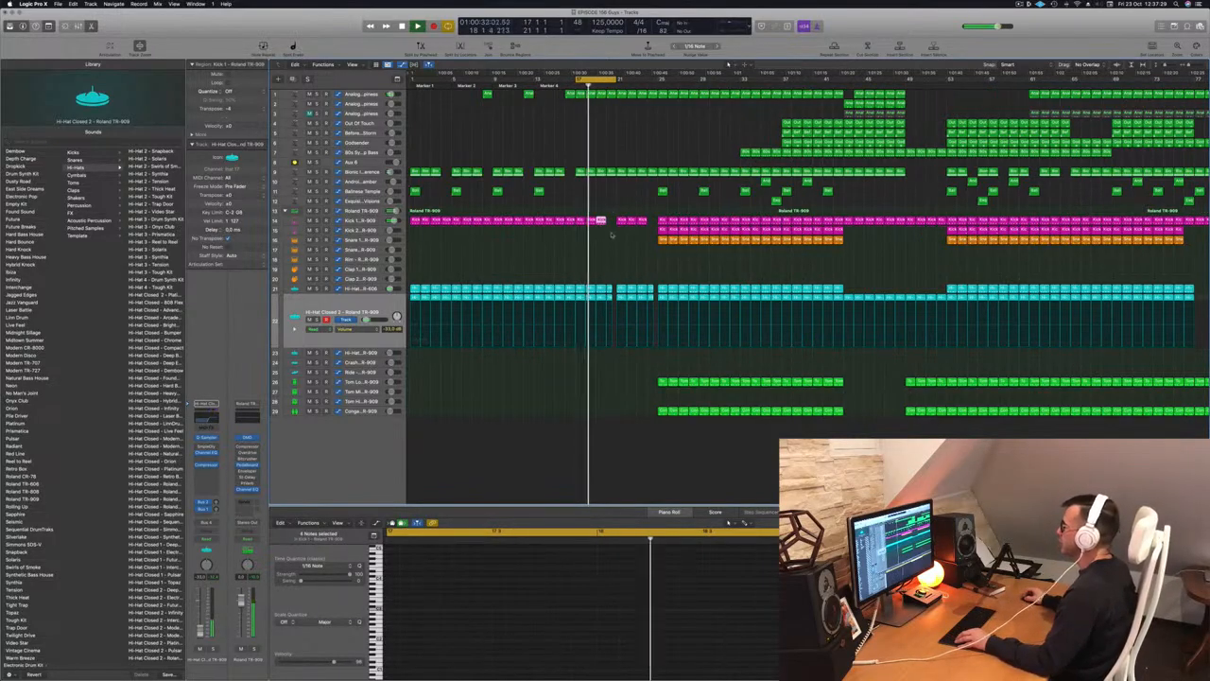
key("super+Right")
key("super+Right")
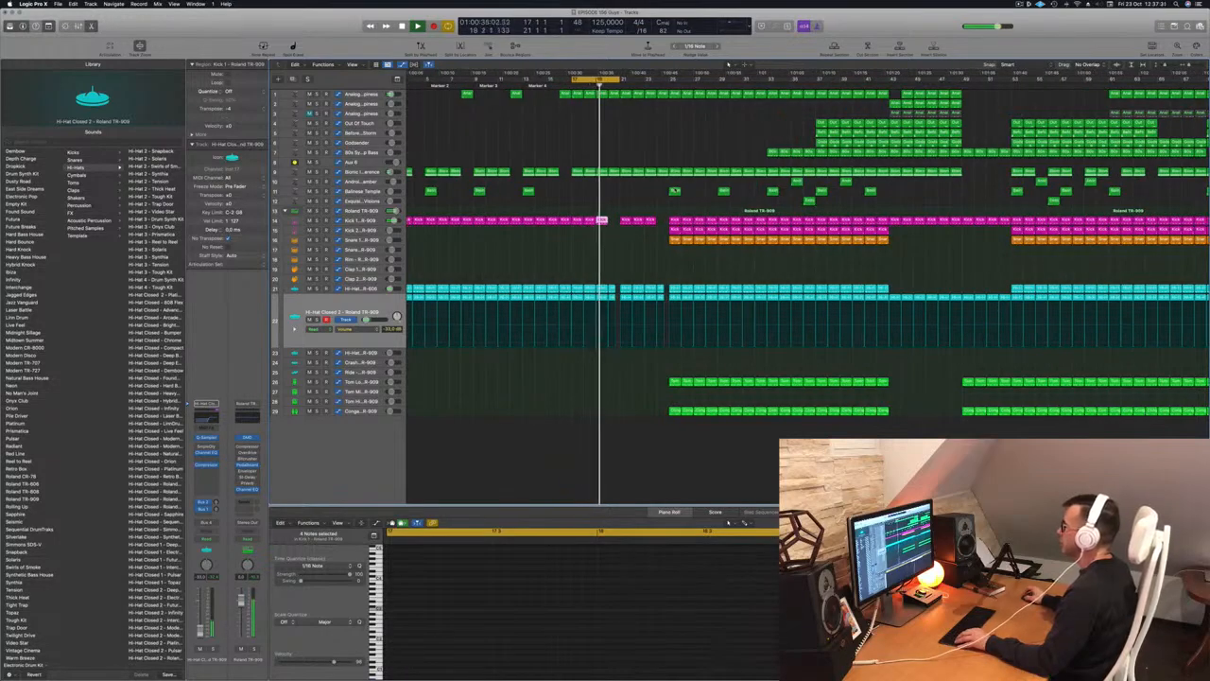
key("super+Left")
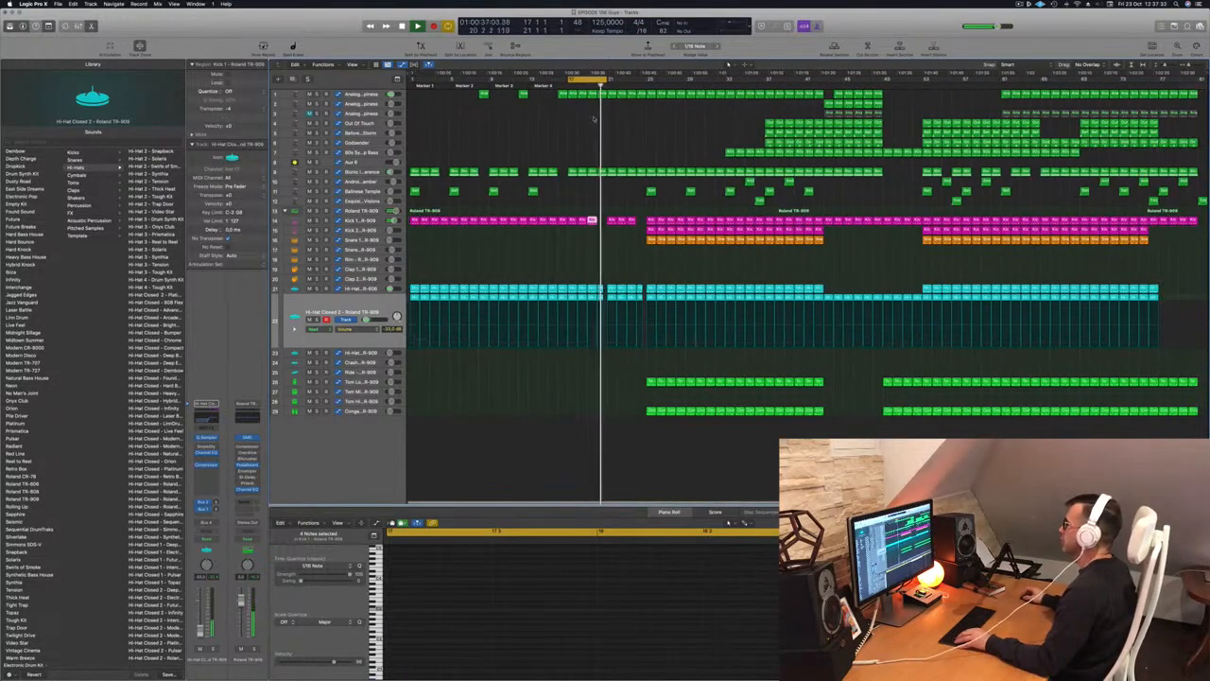
key("super+Right")
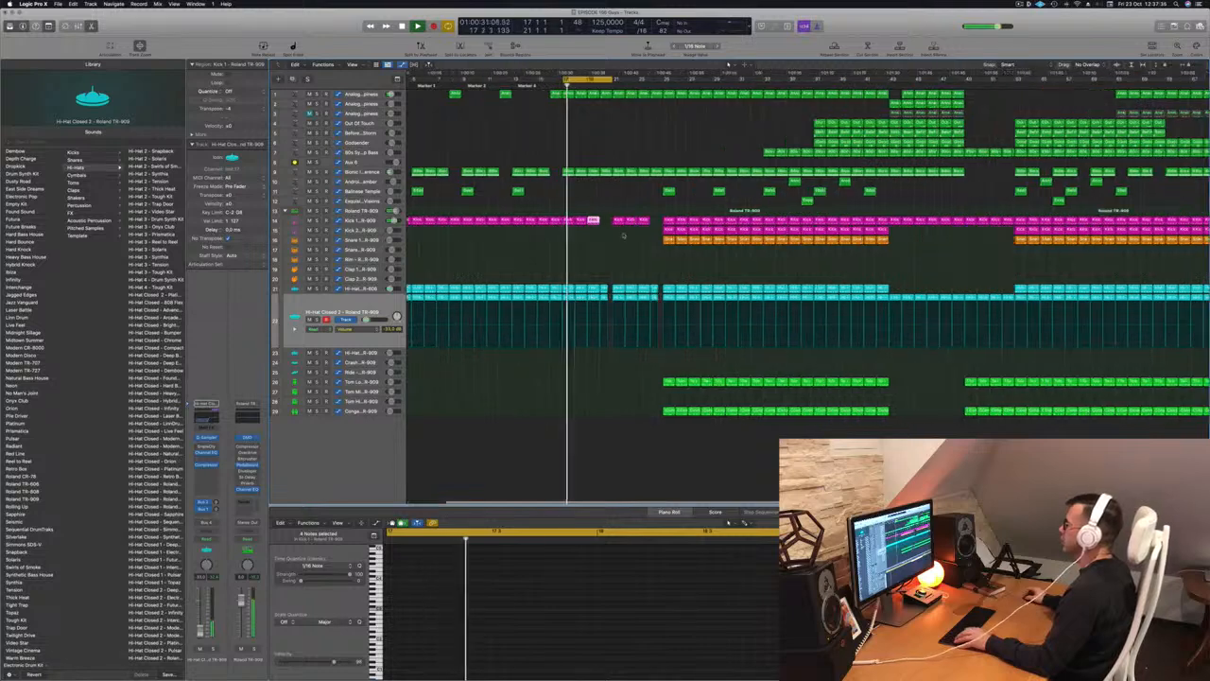
left_click_drag(593, 221, 605, 221)
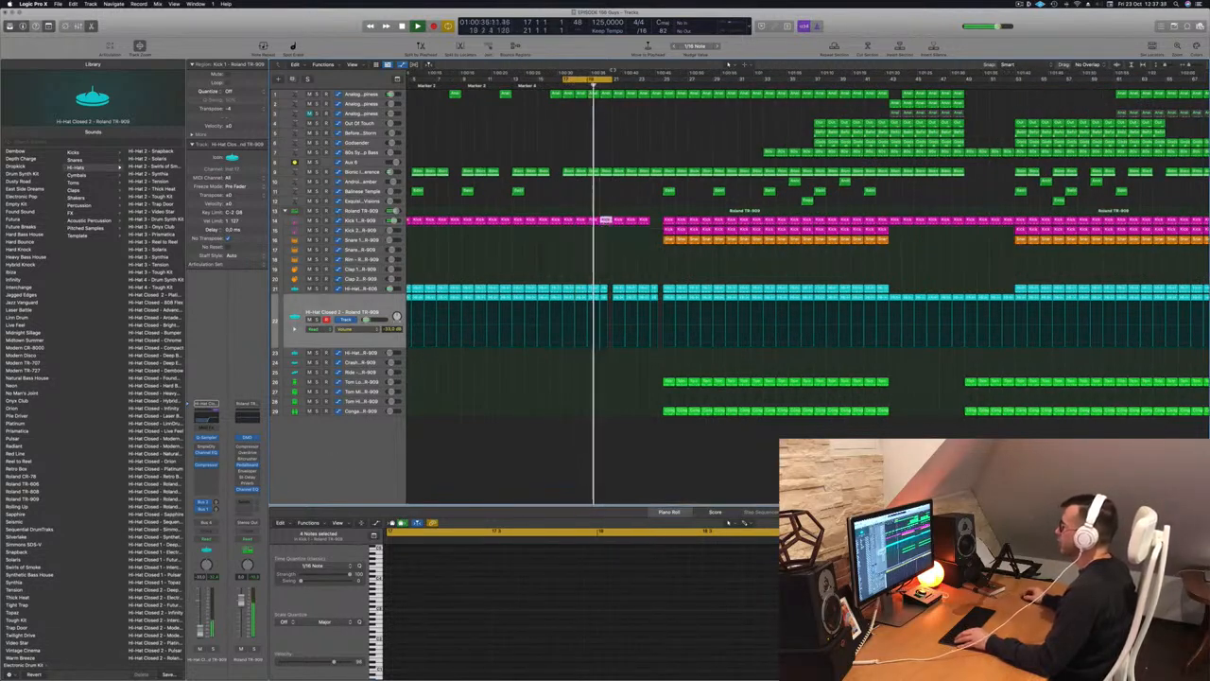
Extend the cycle range to cover bars 17 to 25 and play it back
left_click_drag(612, 75, 663, 81)
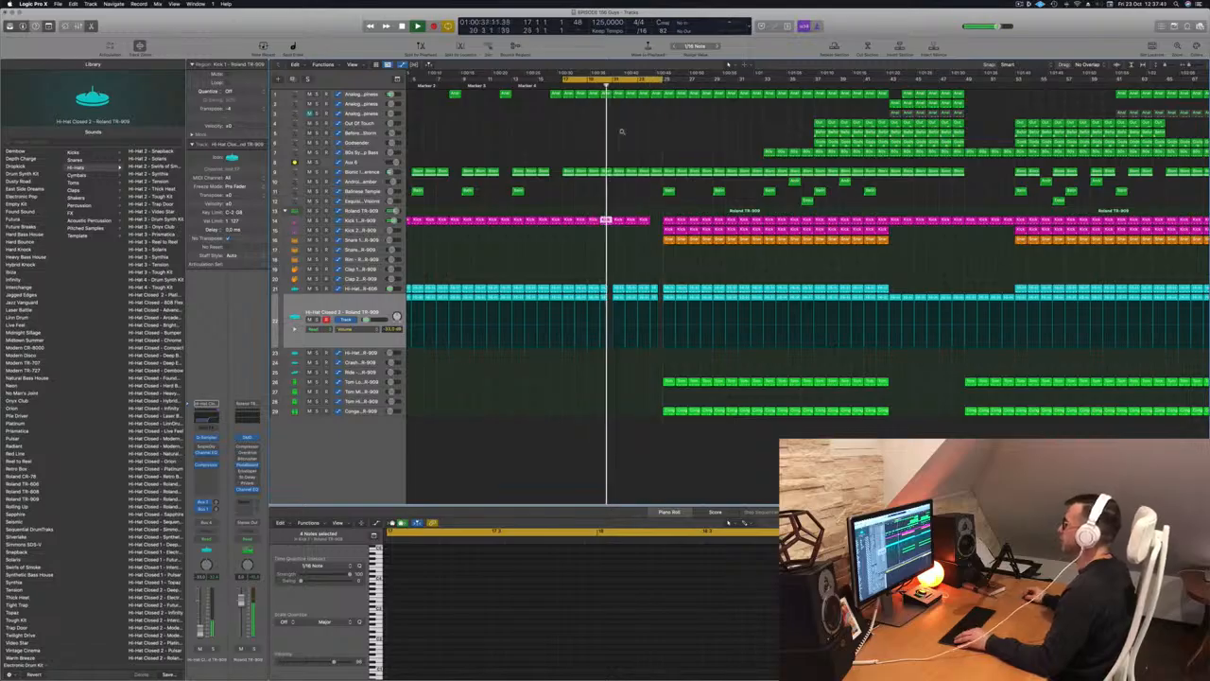
scroll(605, 134, "down", 3)
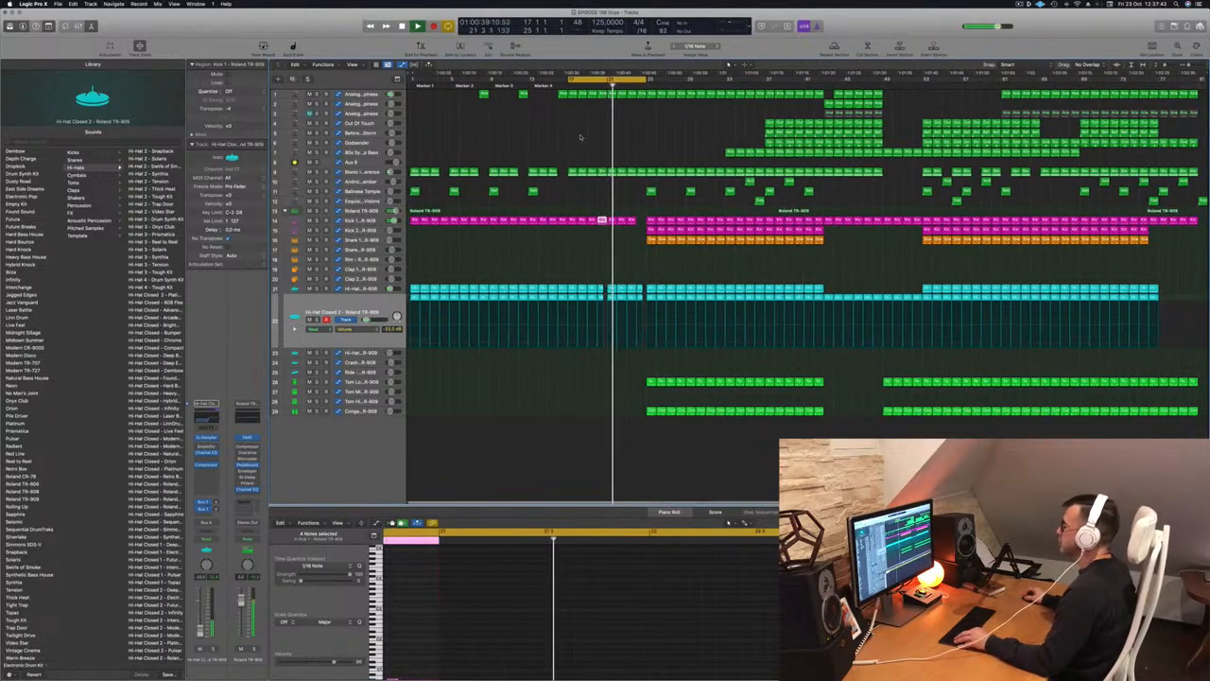
scroll(580, 136, "up", 3)
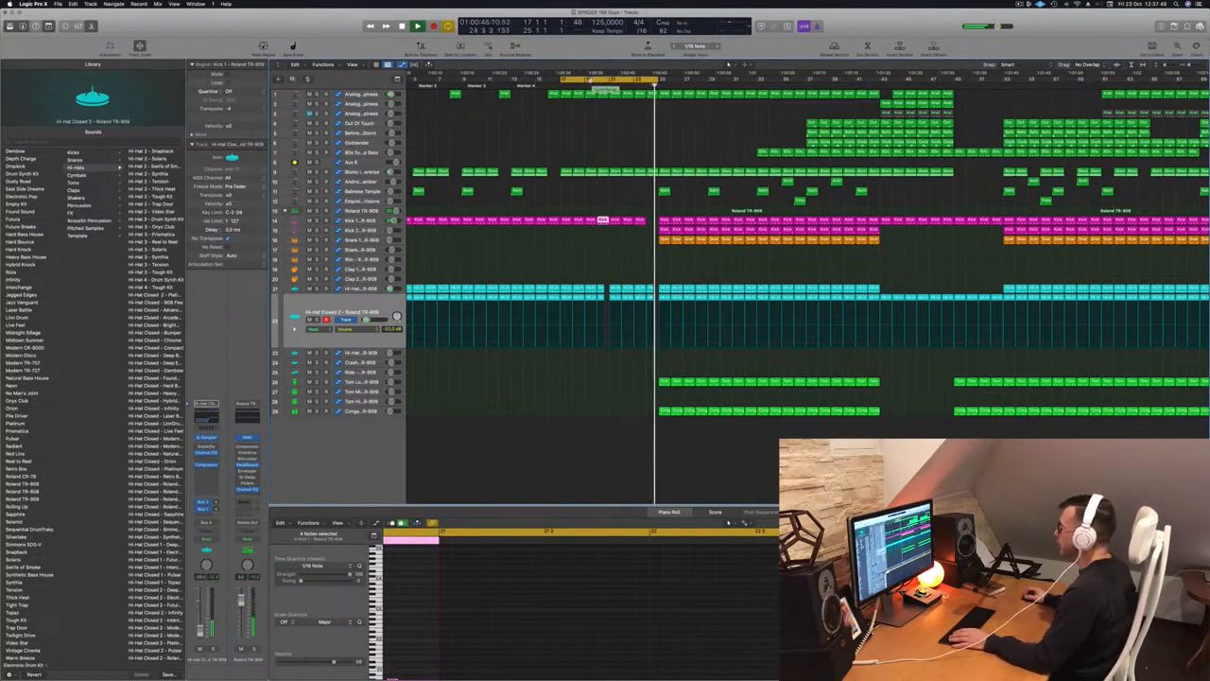
Set the cycle range to bars 25–33 and repeat that section across all tracks, then clear the selection
left_click_drag(652, 81, 751, 80)
key("space")
key("space")
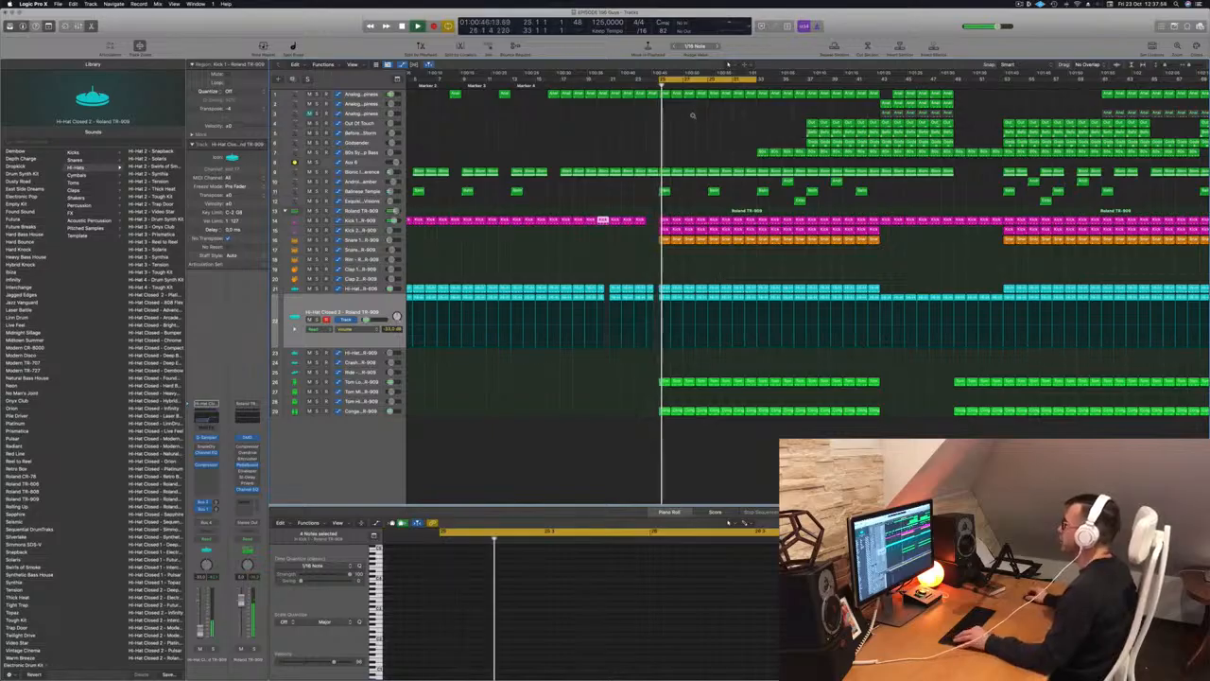
scroll(692, 115, "down", 3)
key("space")
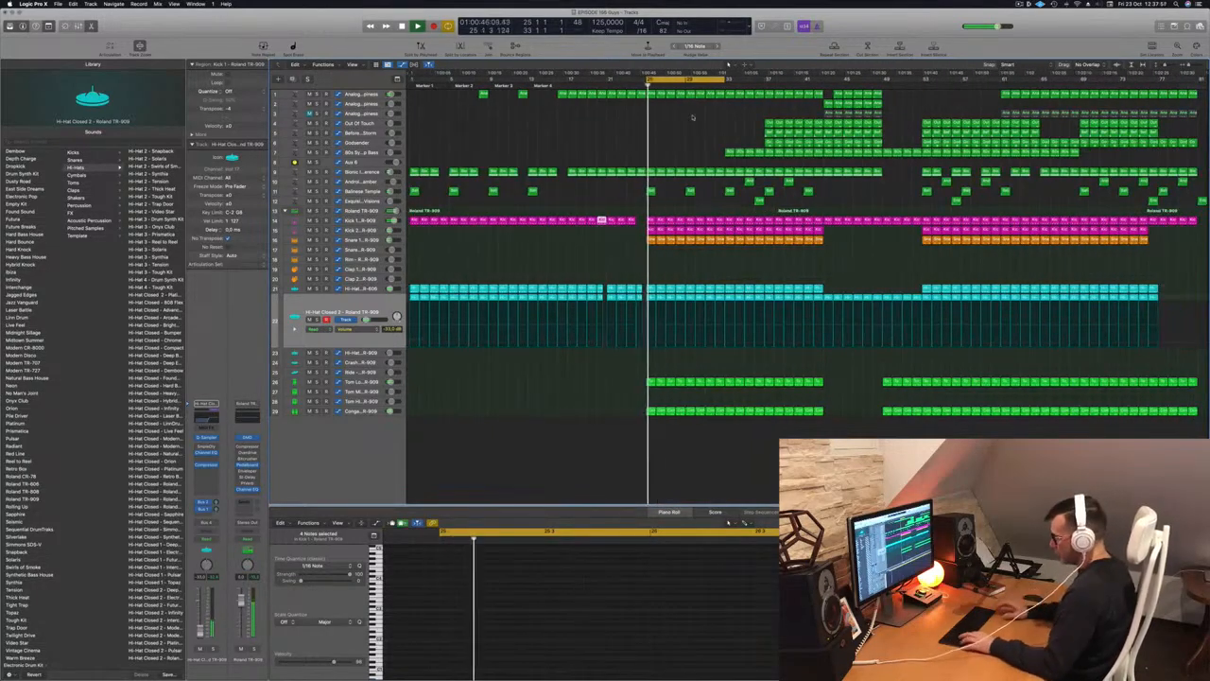
key("ctrl+super+r")
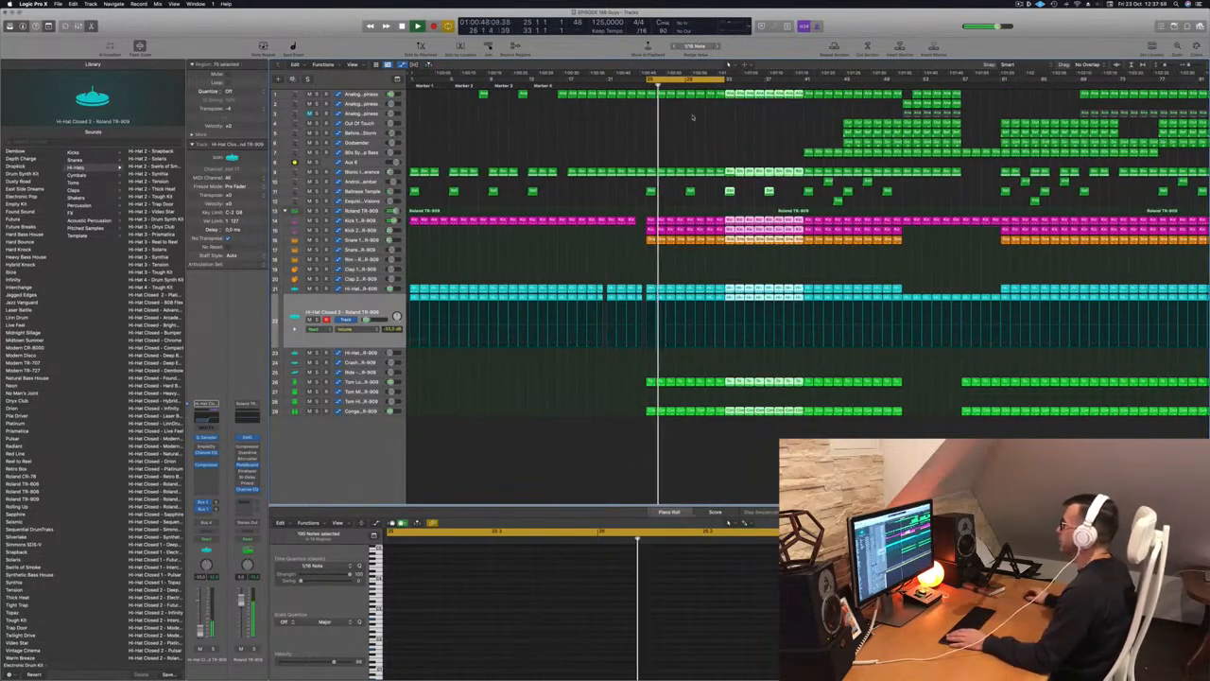
left_click(690, 124)
scroll(690, 130, "down", 2)
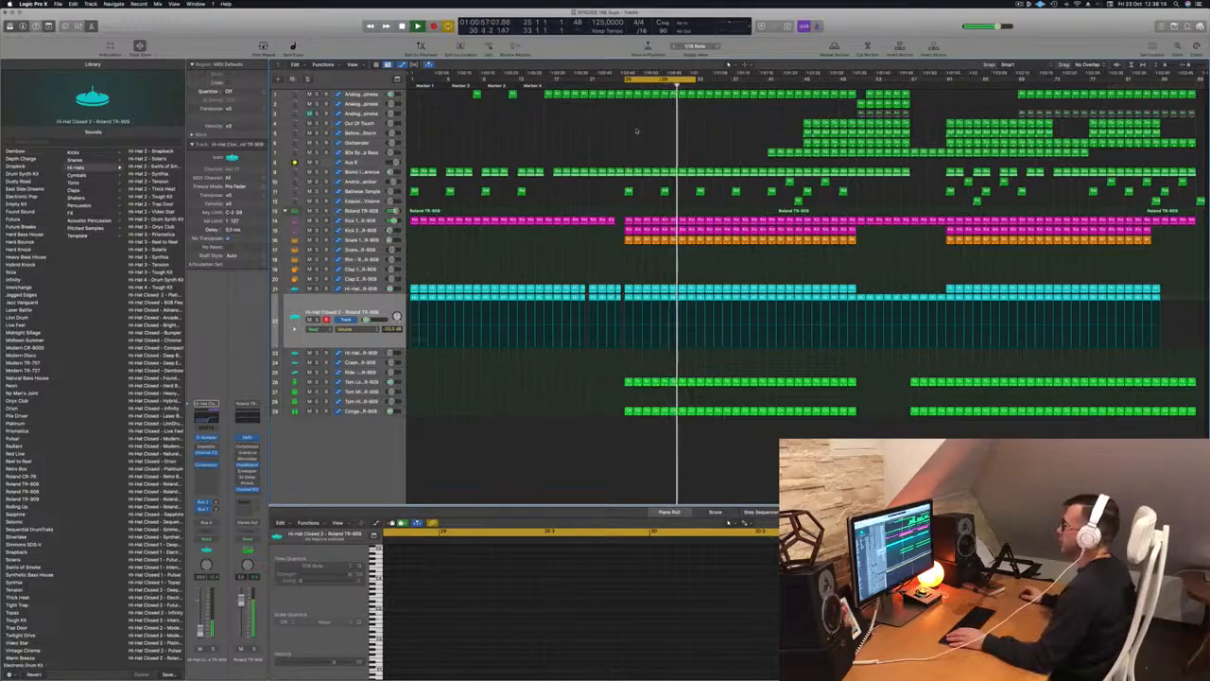
Listen through the arrangement with the Kick 1 track selected, moving the cycle range to bars 33–41 and on to bars 41–49
left_click(363, 220)
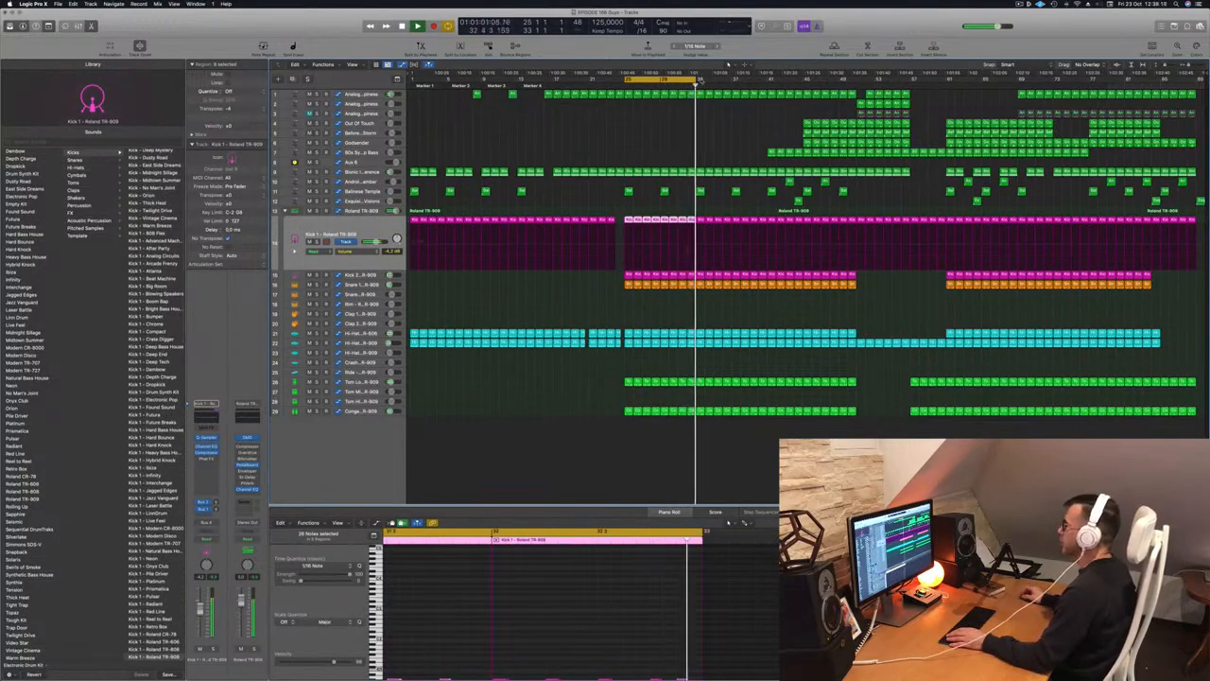
left_click_drag(661, 79, 758, 80)
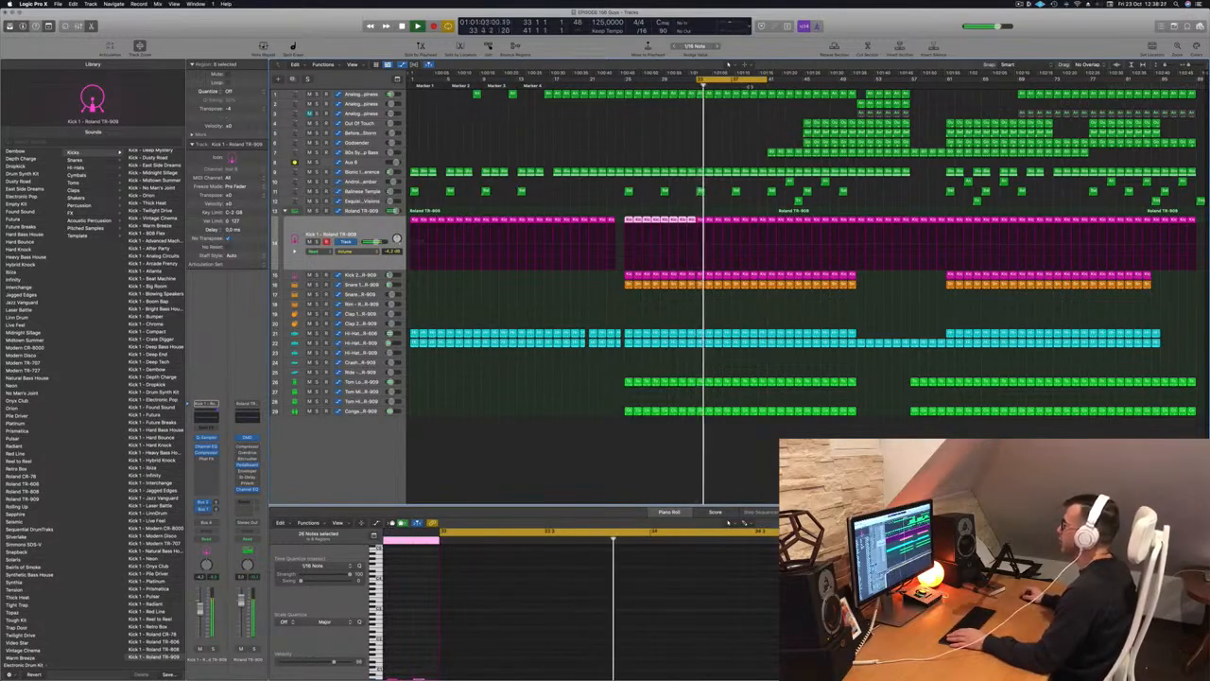
left_click(750, 87)
left_click_drag(762, 79, 831, 79)
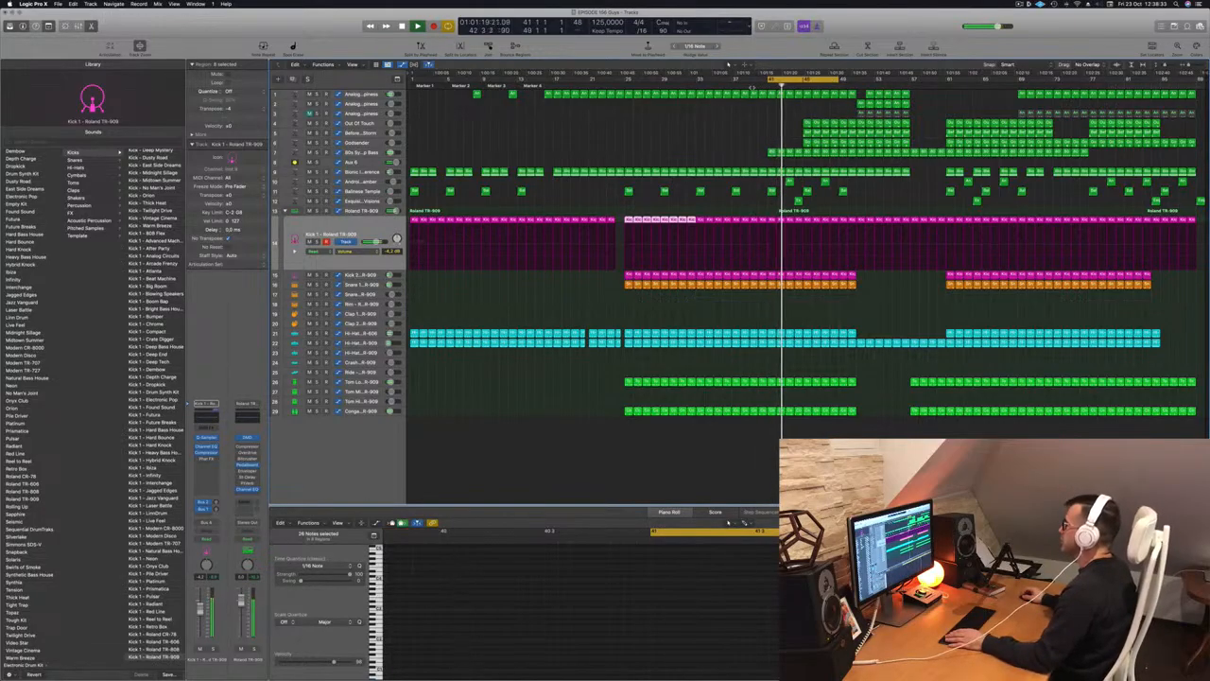
left_click(751, 87)
Delete the Bionic Interference regions in bars 41–45 and shorten the cycle range to those four bars
left_click(771, 172)
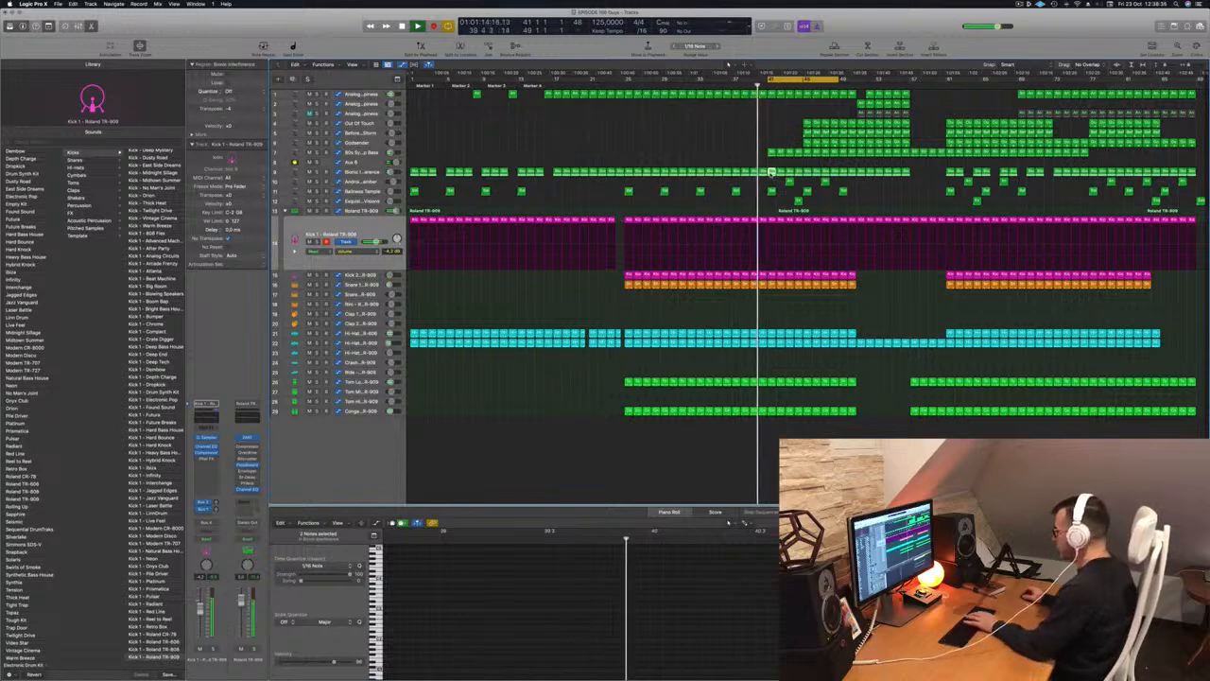
key("Delete")
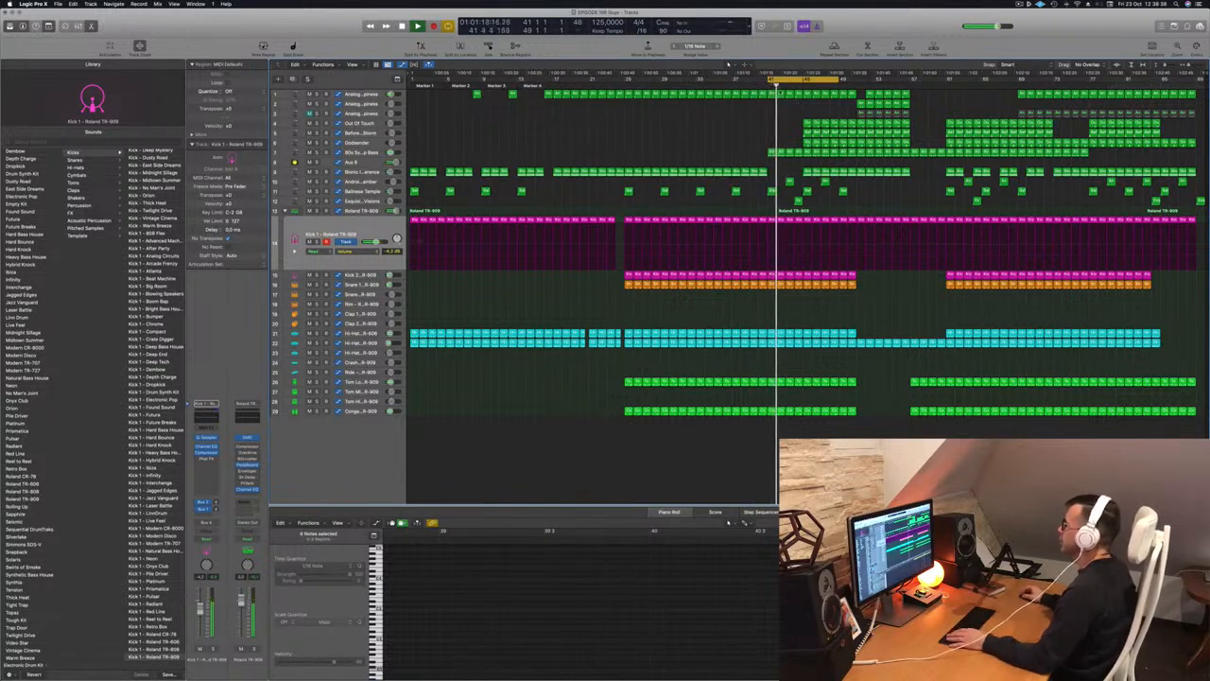
left_click_drag(840, 80, 802, 81)
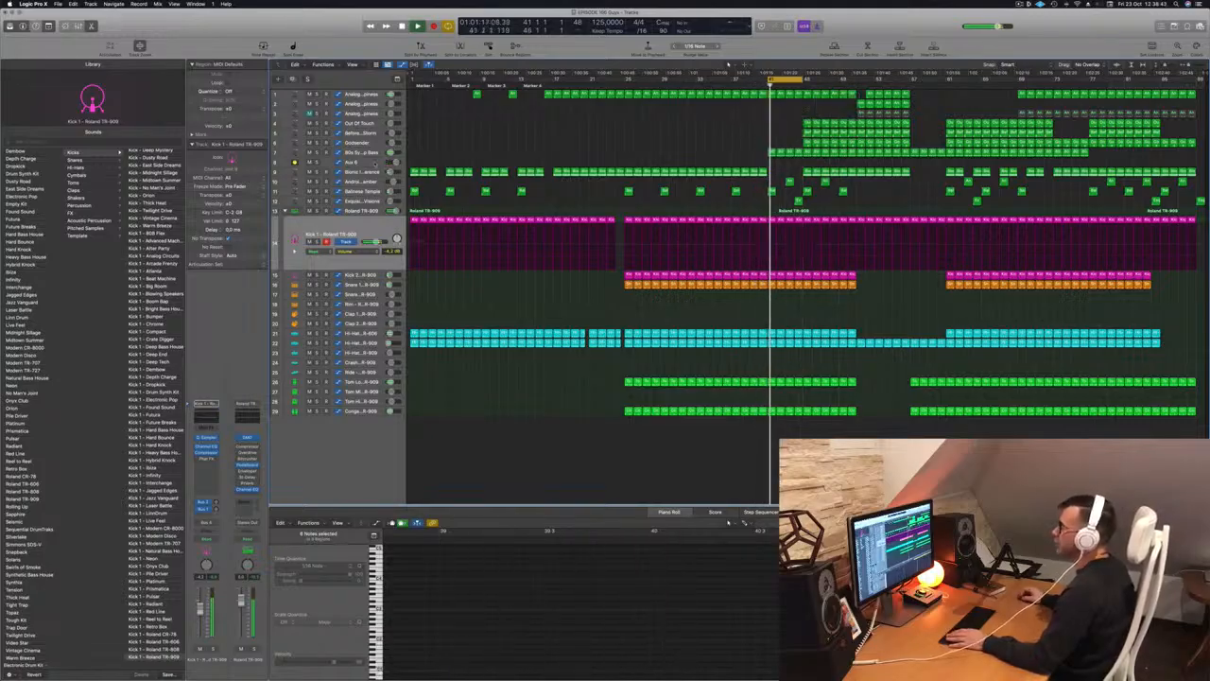
Select the Aux 6 track and move its frequency automation back to bar 41
left_click(376, 164)
key("space")
left_click_drag(832, 185, 767, 186)
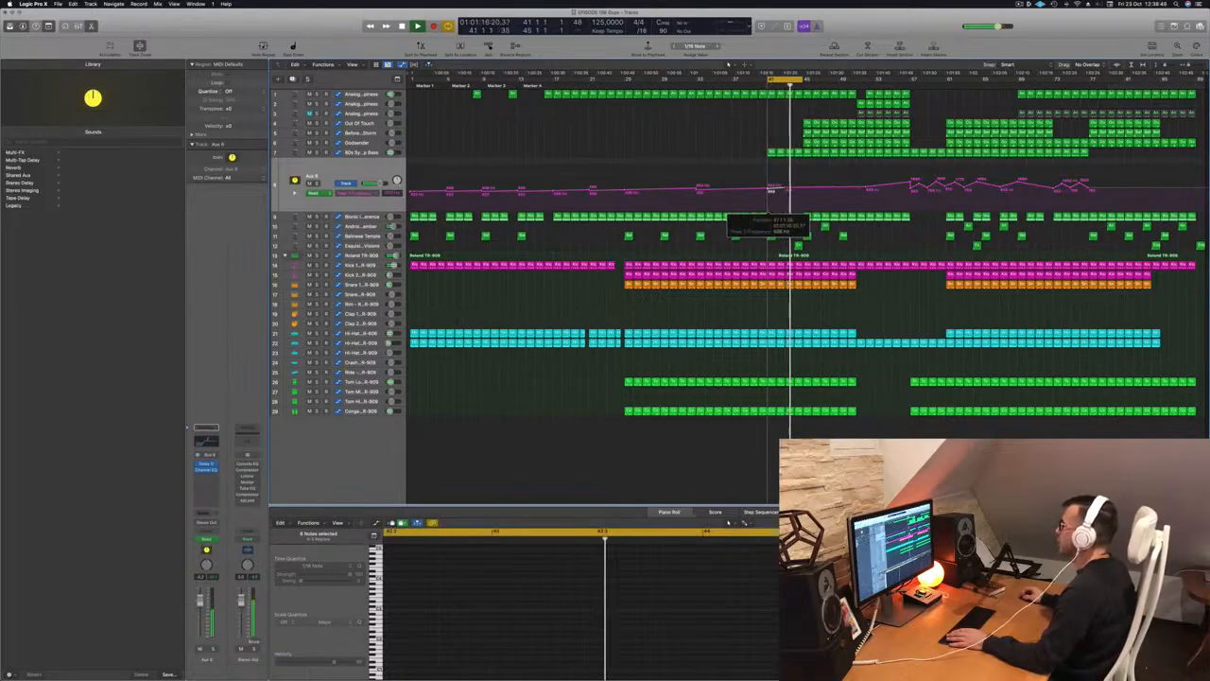
Repeat the section in bars 41–45 three times and shift the copied Aux 6 automation points back to bar 41 and before
key("space")
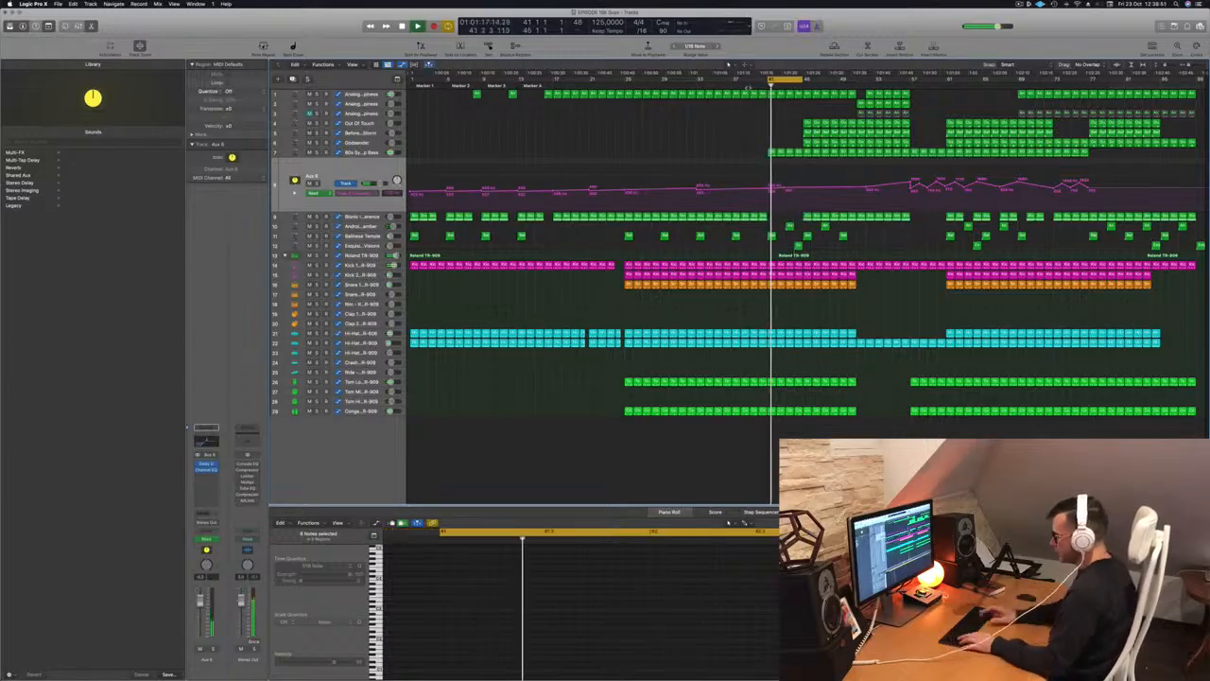
key("ctrl+super+r")
key("ctrl+super+r")
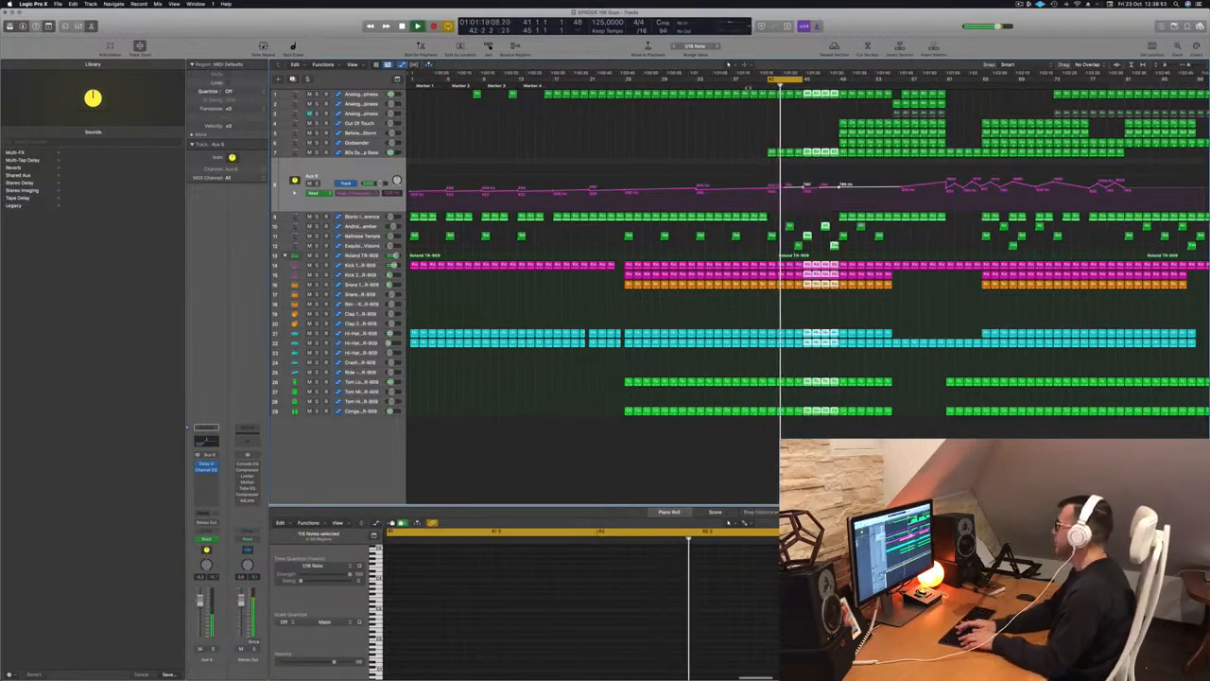
key("ctrl+super+r")
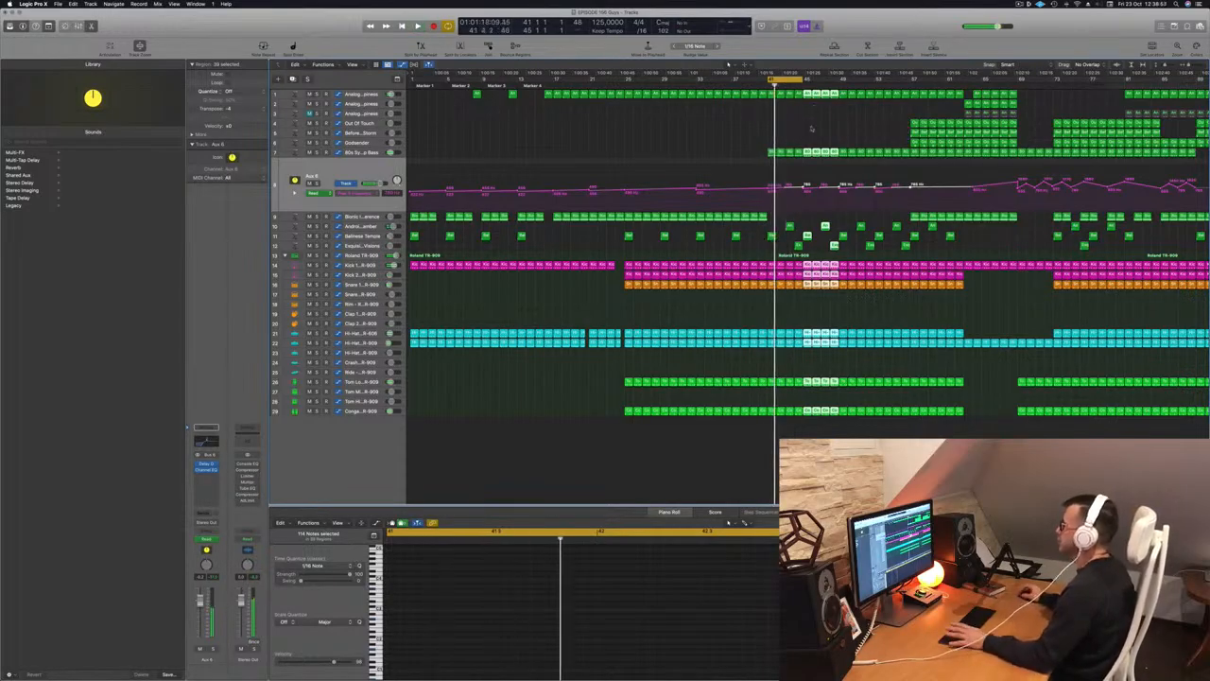
key("space")
left_click_drag(910, 187, 766, 187)
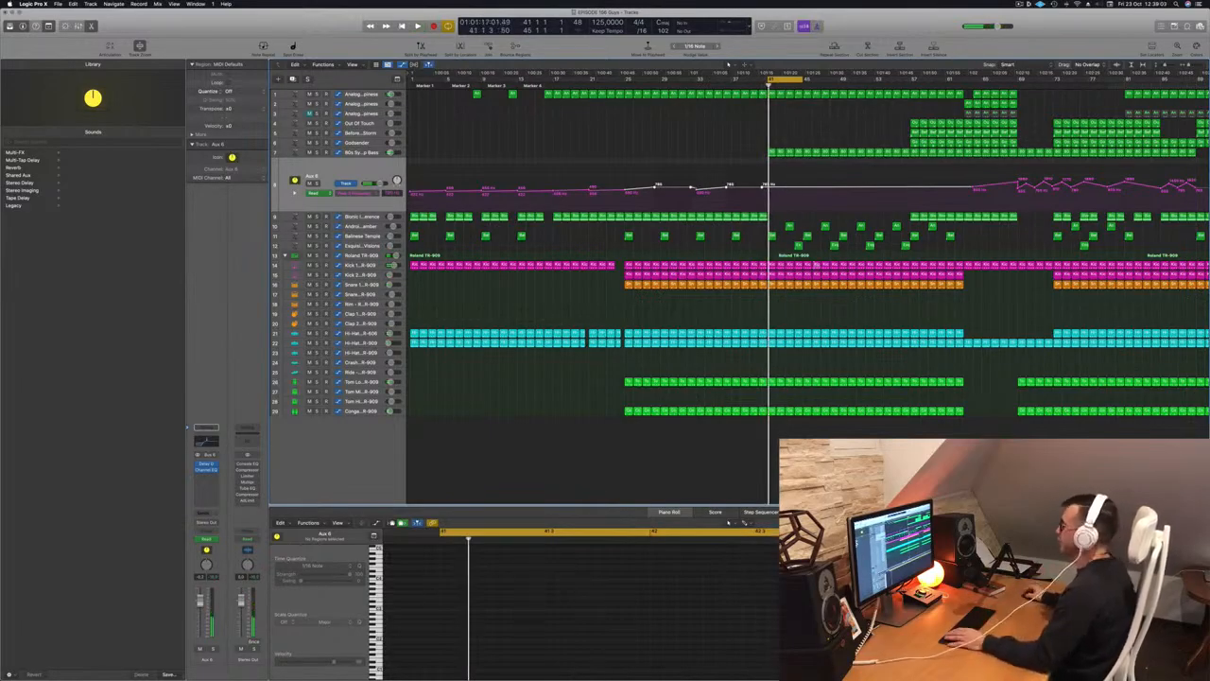
Delete the Kick 2, Snare 1, hi-hat, tom and conga regions in bars 41–45, then play the result
left_click_drag(772, 296, 801, 274)
key("Delete")
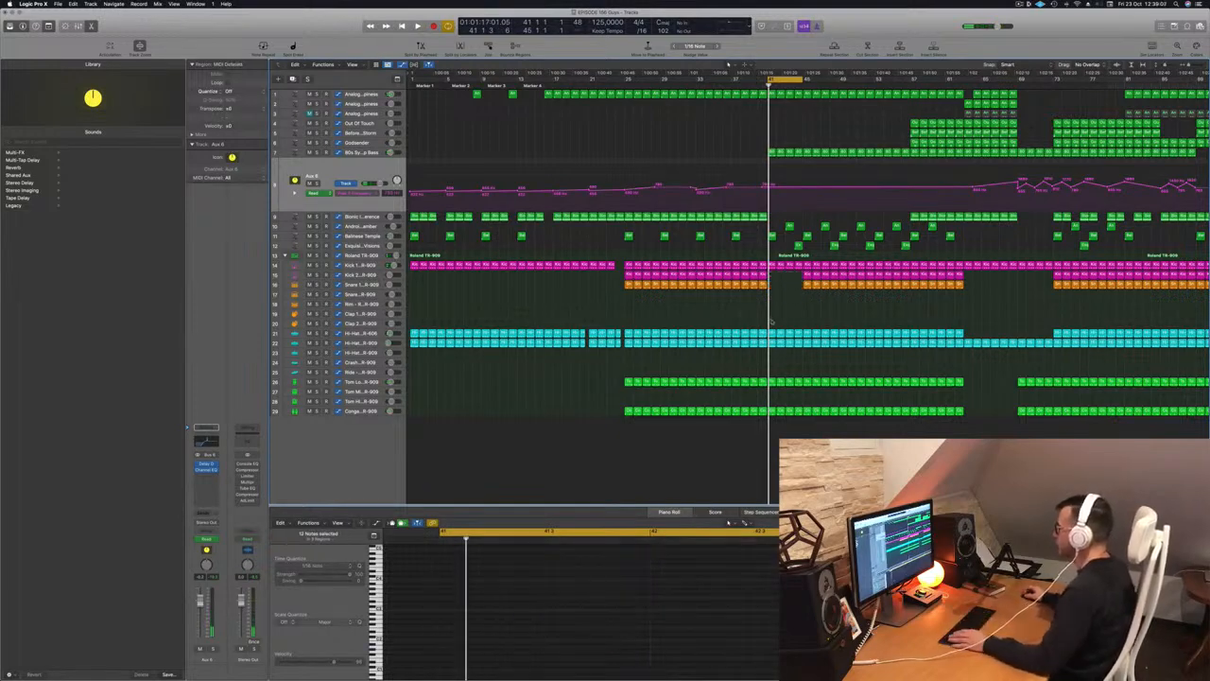
left_click_drag(771, 324, 792, 428)
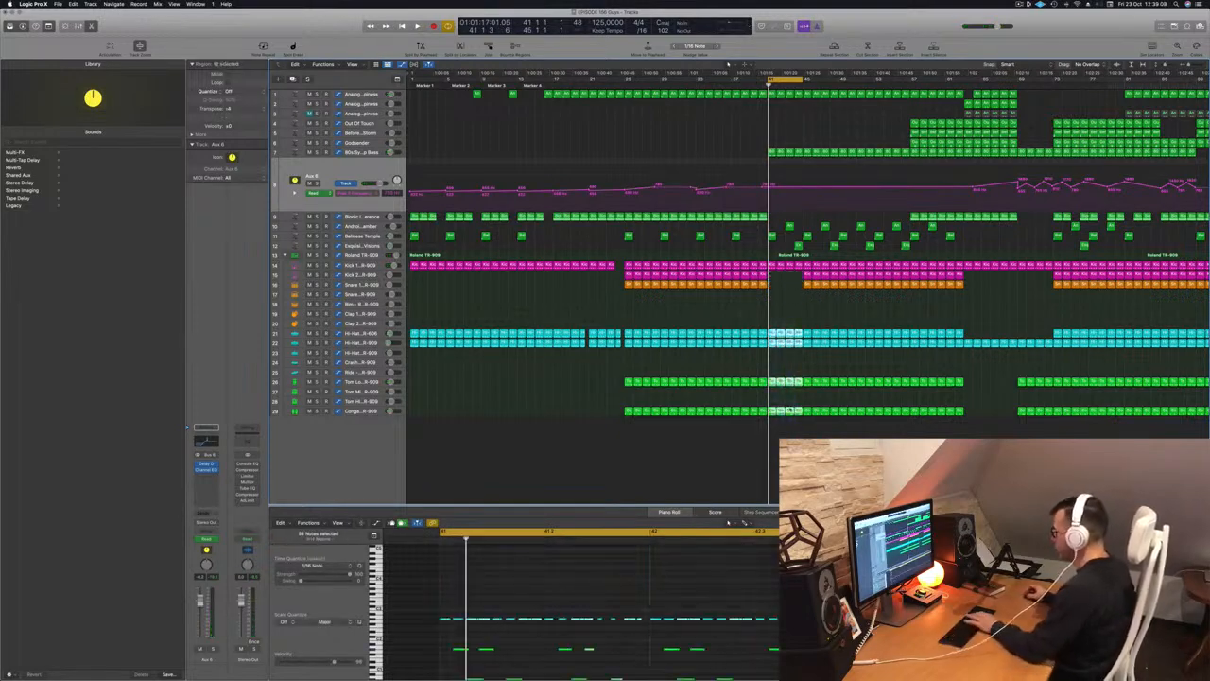
key("Delete")
key("space")
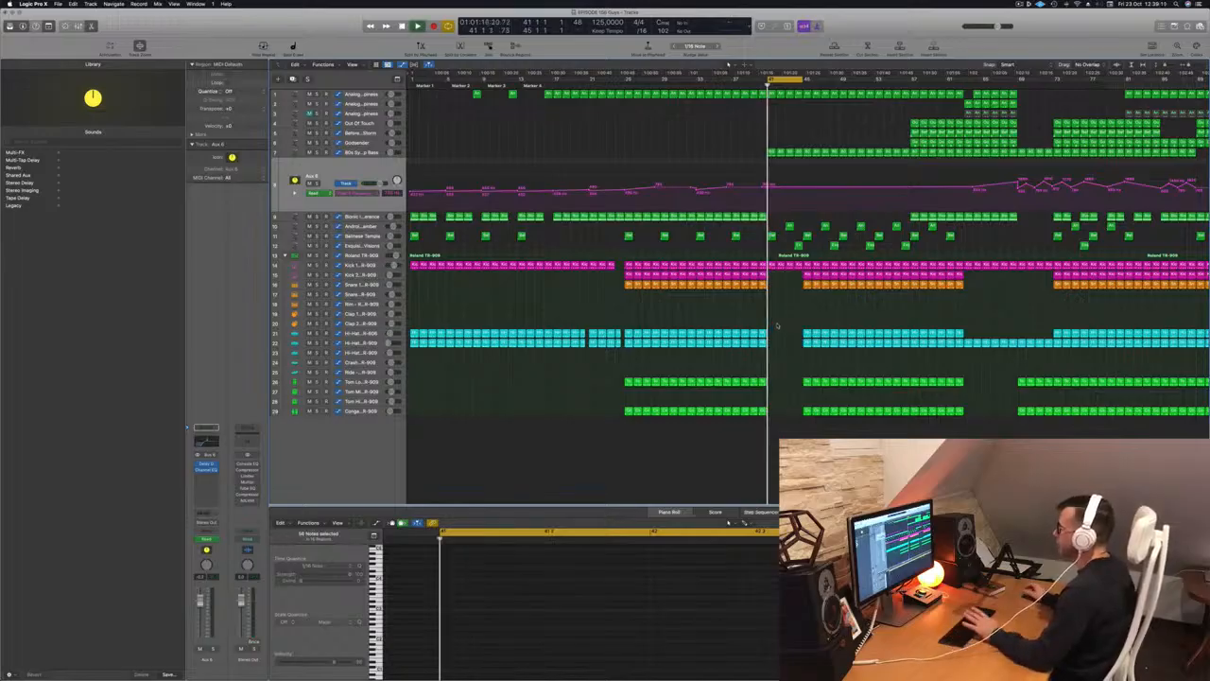
Copy one Hi-Hat Closed 2 region to bar 41 on the track below and delete all its notes except the first
key("super+Left")
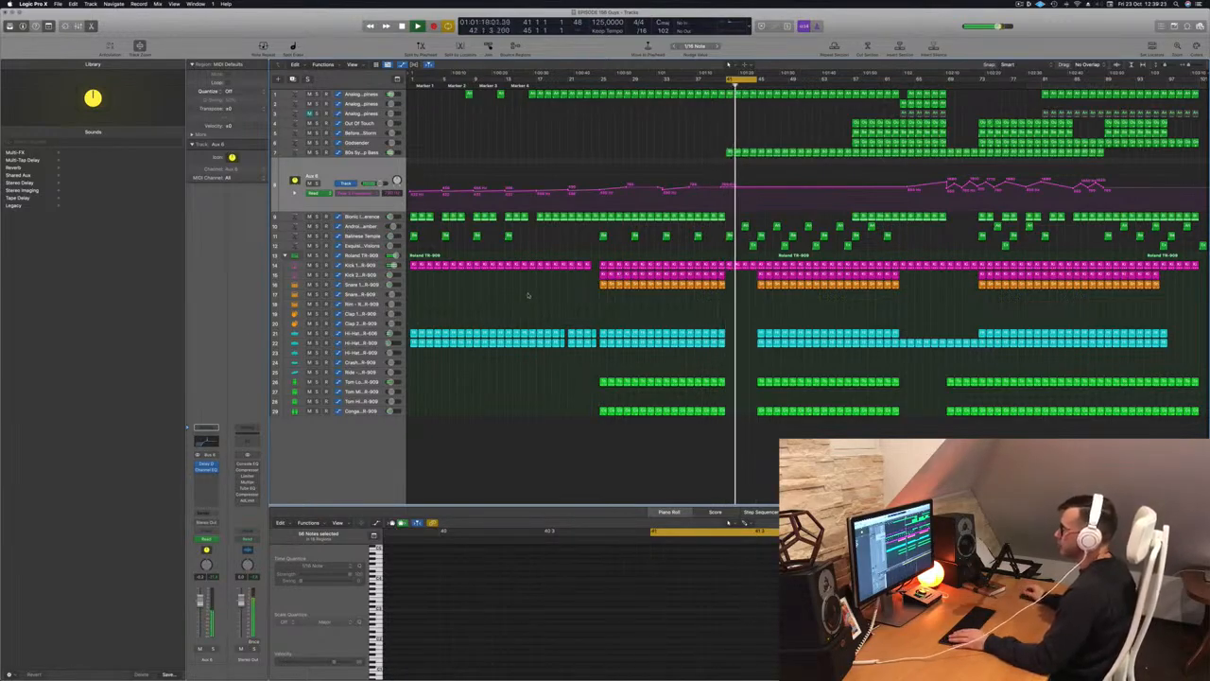
left_click_drag(725, 342, 728, 353)
left_click(663, 609)
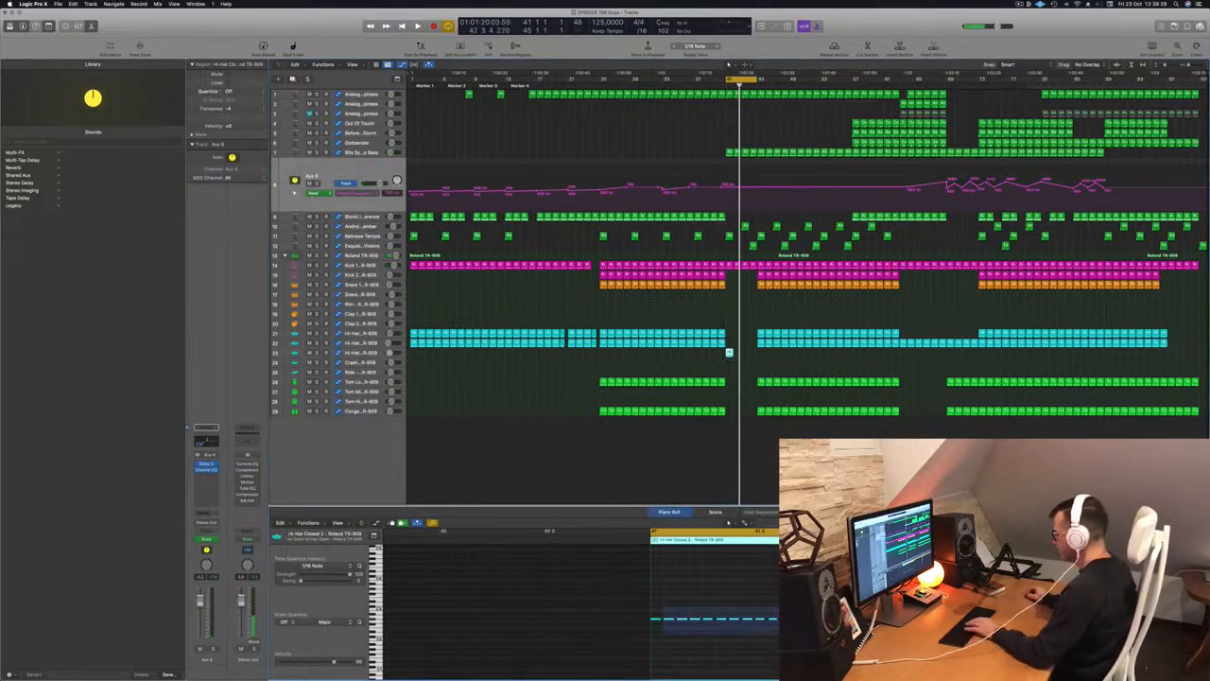
left_click_drag(663, 607, 858, 632)
key("Delete")
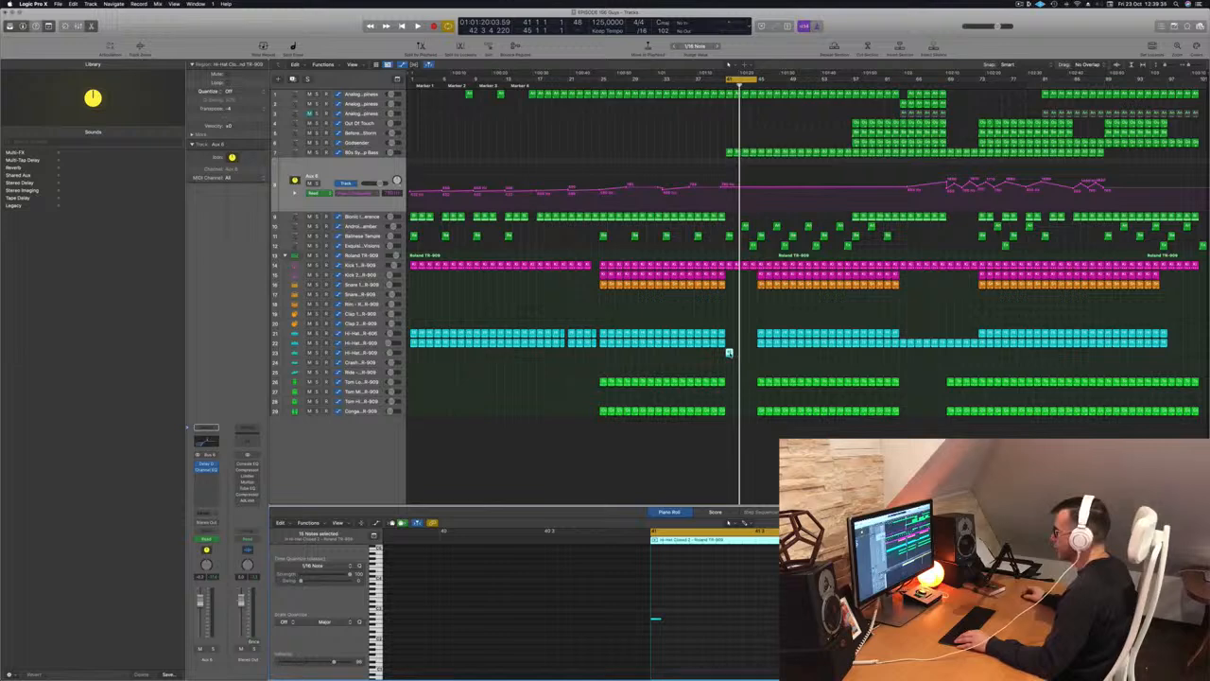
Move the one-note region at bar 41 down to the Crash track and lengthen its note
left_click_drag(729, 353, 729, 362)
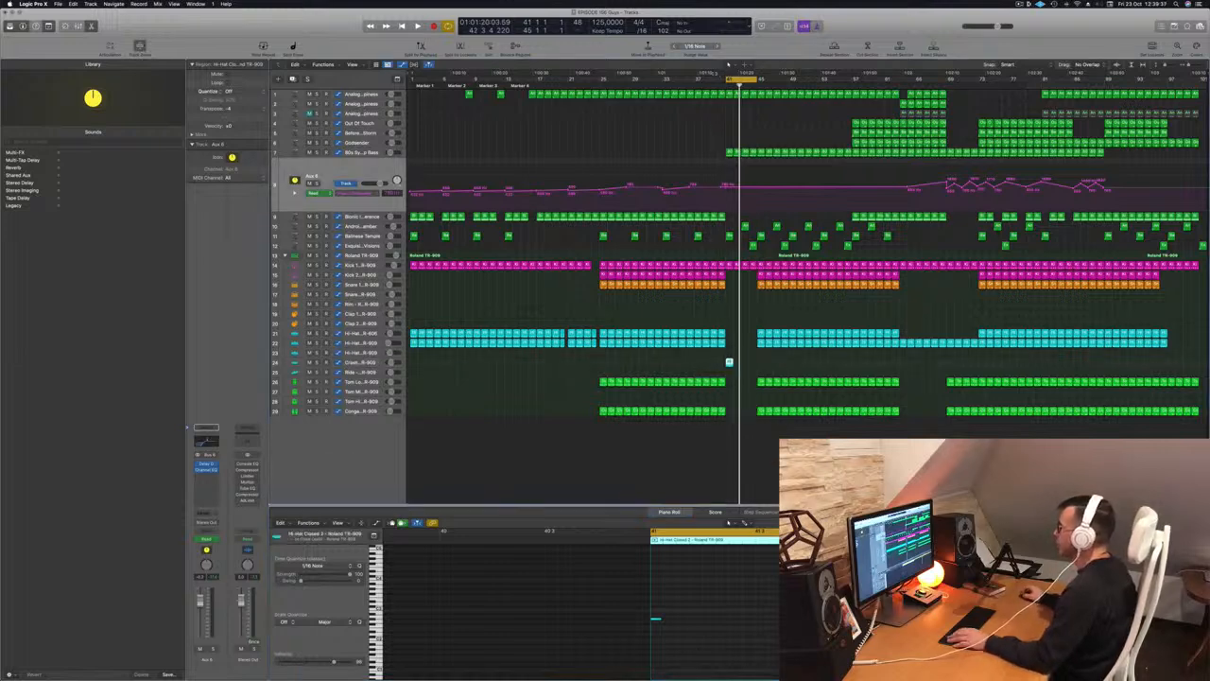
key("space")
left_click(366, 364)
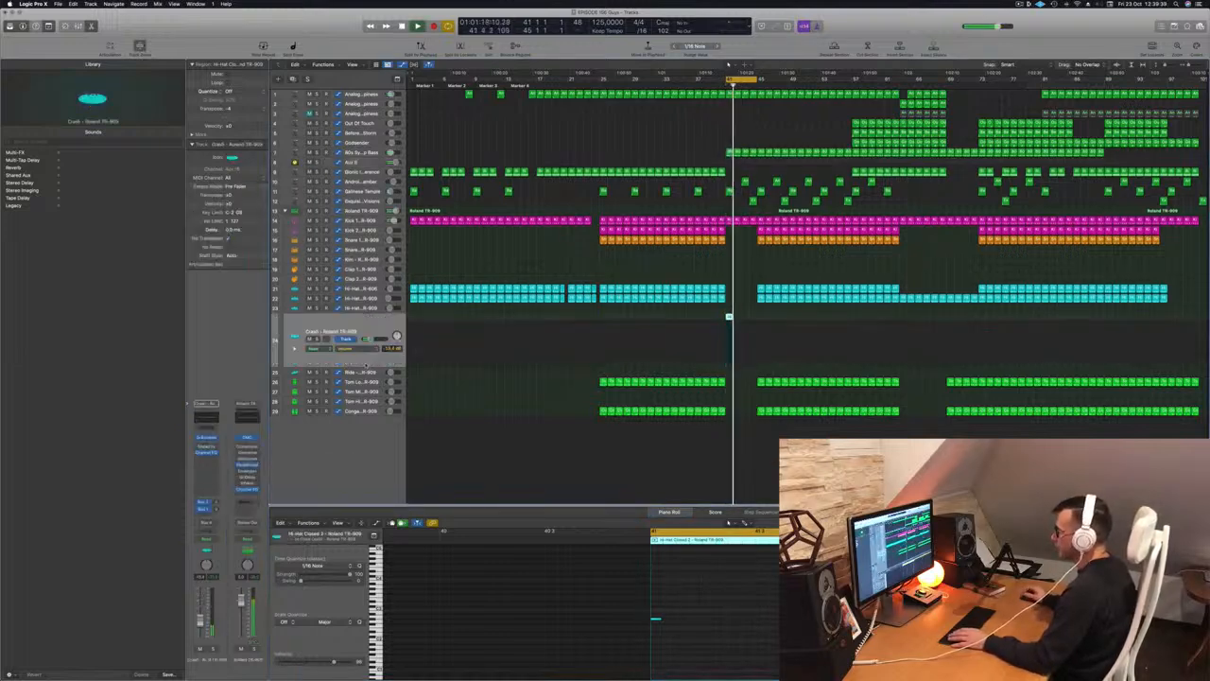
left_click_drag(660, 619, 749, 624)
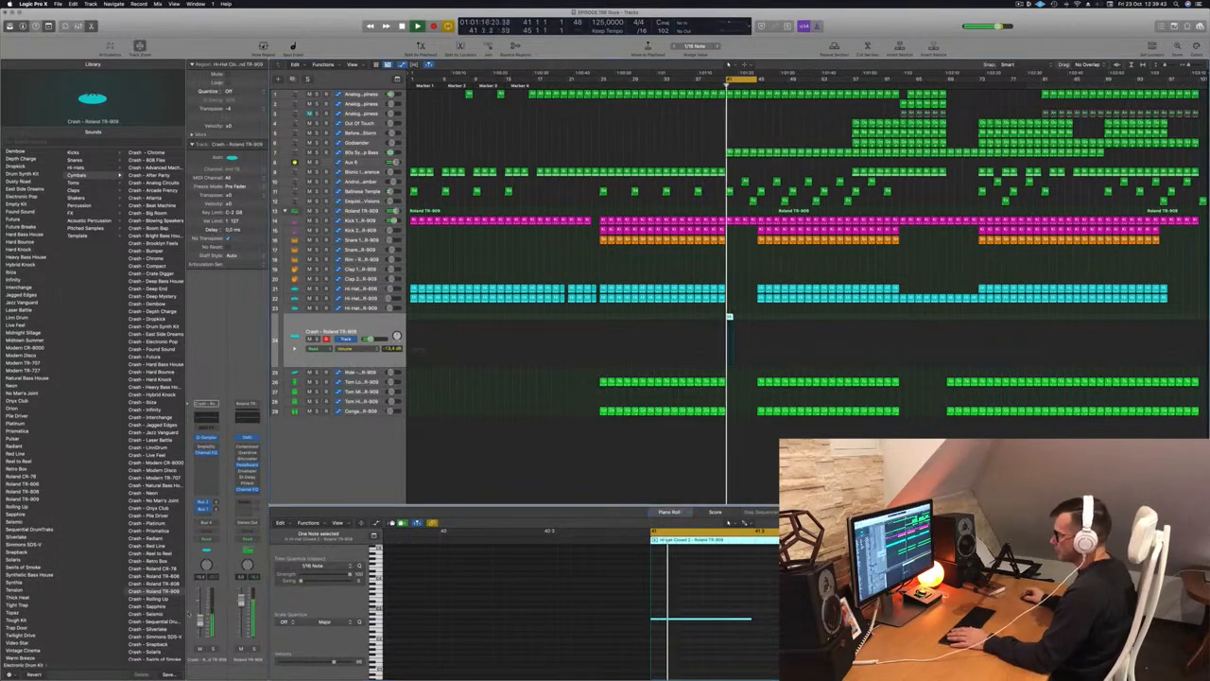
Add sends to Bus 3 → Aux 4 and Bus 5 → Aux 5 on the Crash channel
left_click(200, 517)
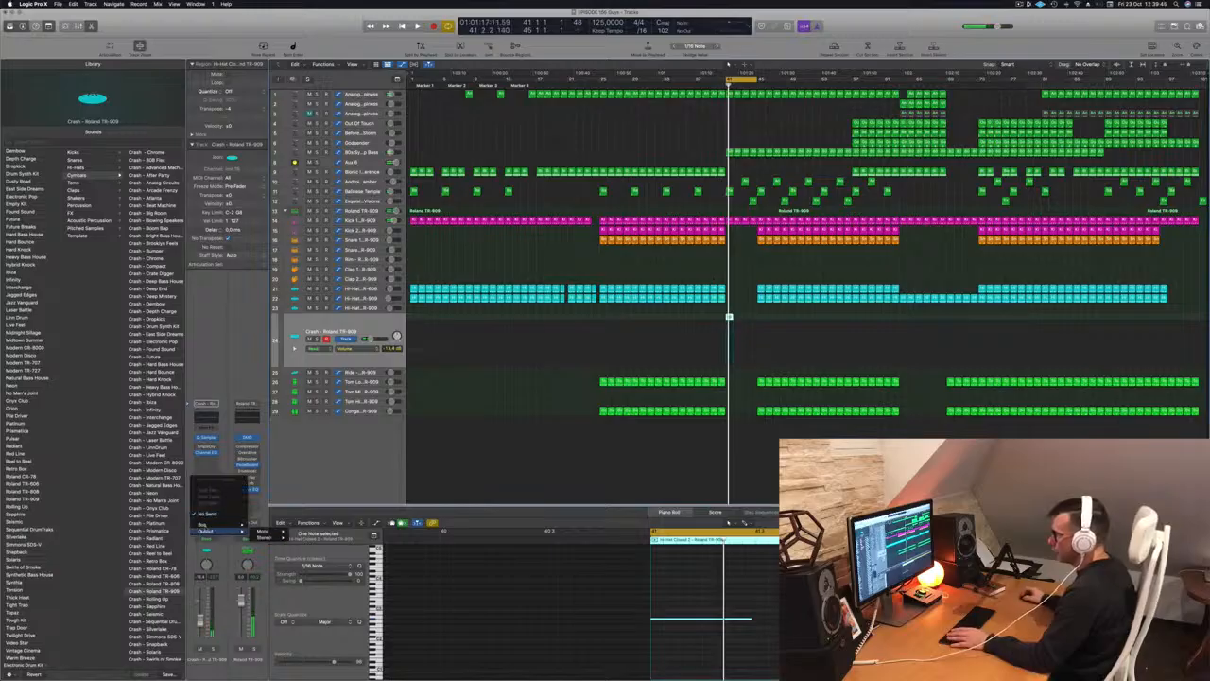
mouse_move(223, 530)
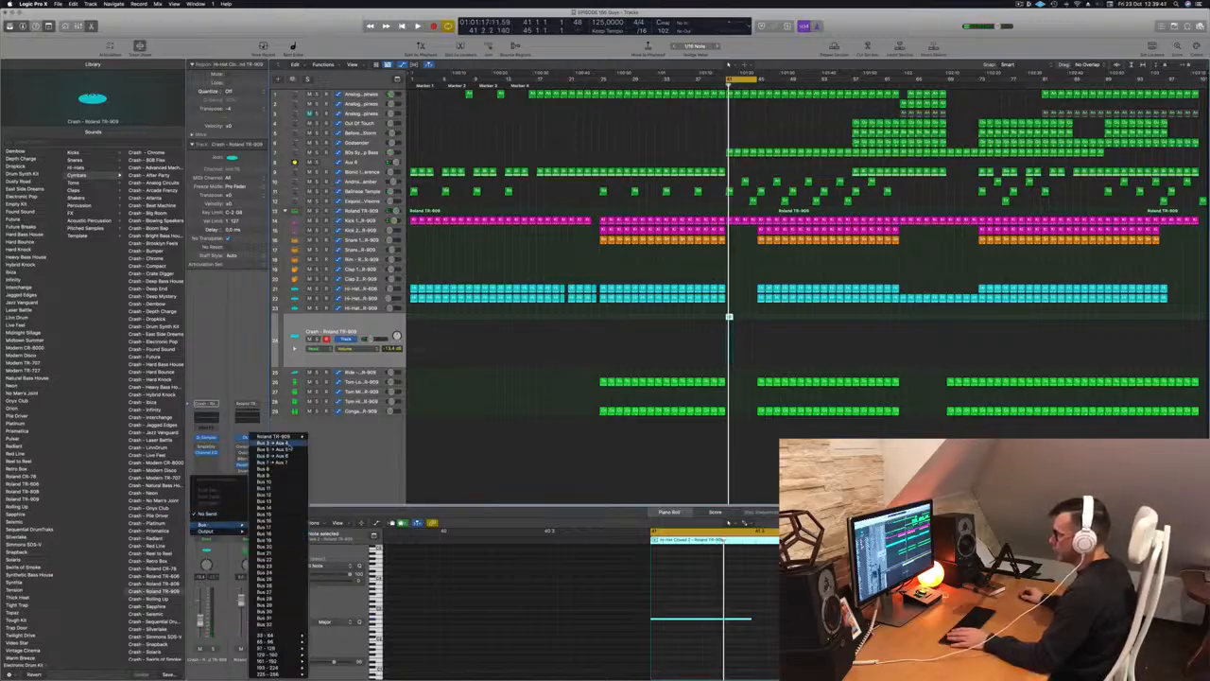
left_click(288, 443)
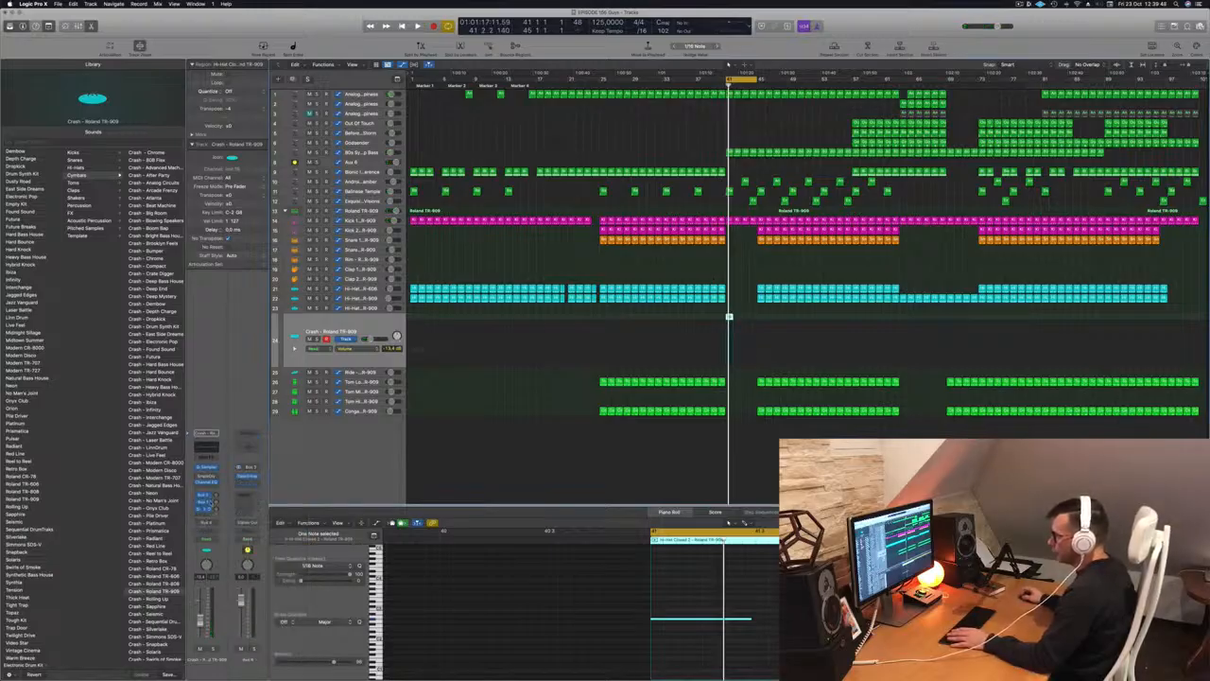
left_click(206, 515)
mouse_move(213, 524)
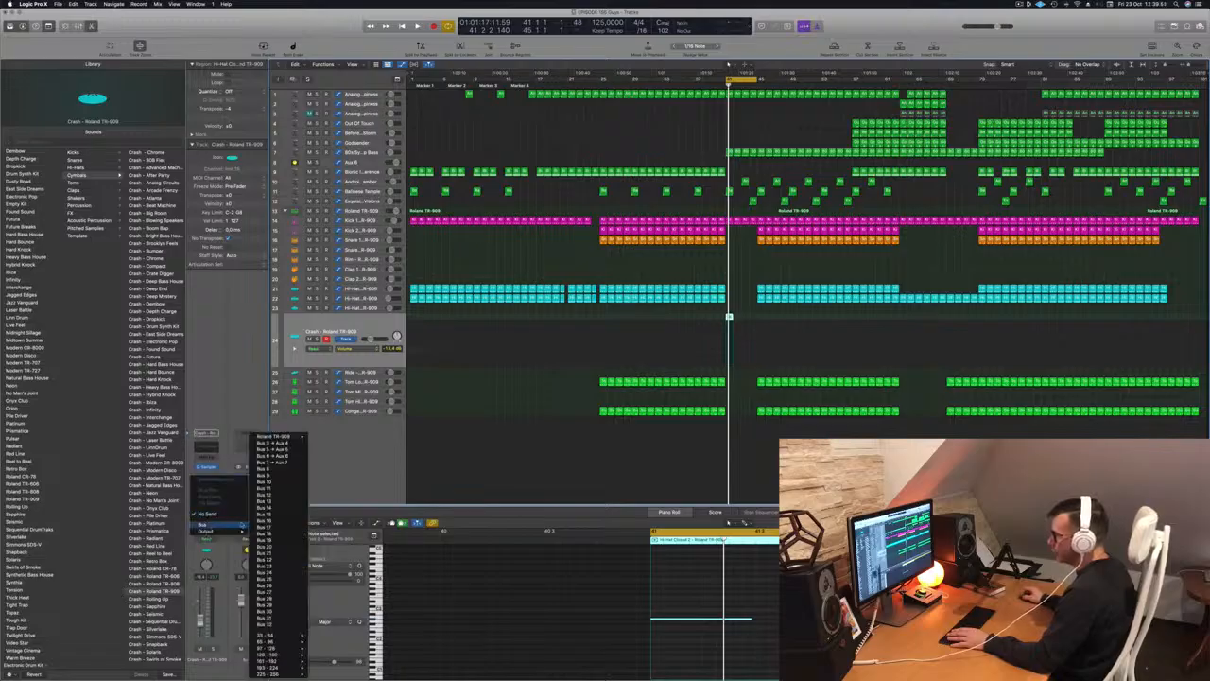
left_click(272, 450)
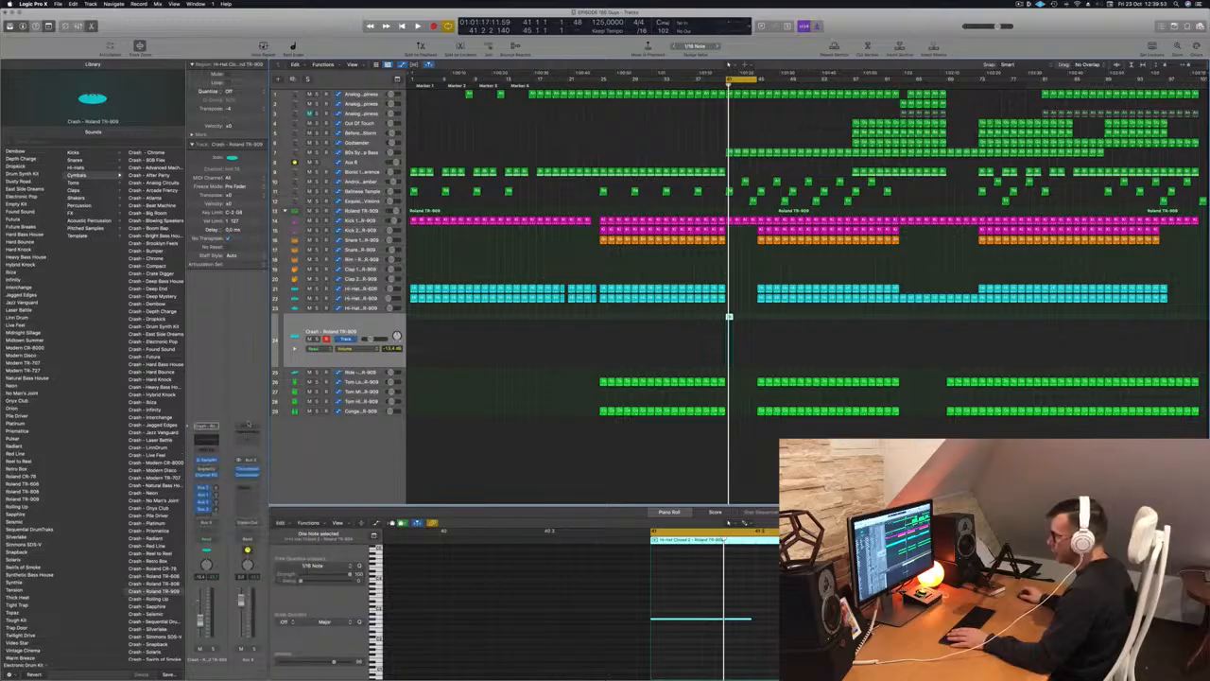
Play the arrangement from bar 37 to check the transition into the crash at bar 41
key("space")
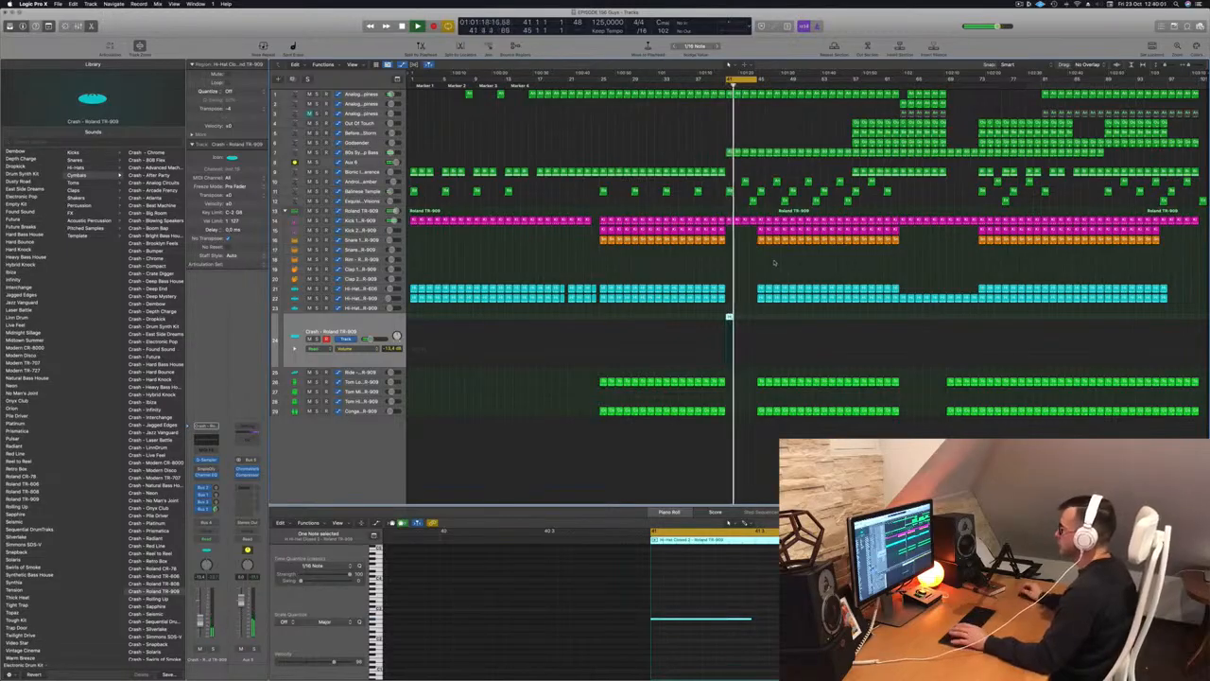
left_click(694, 85)
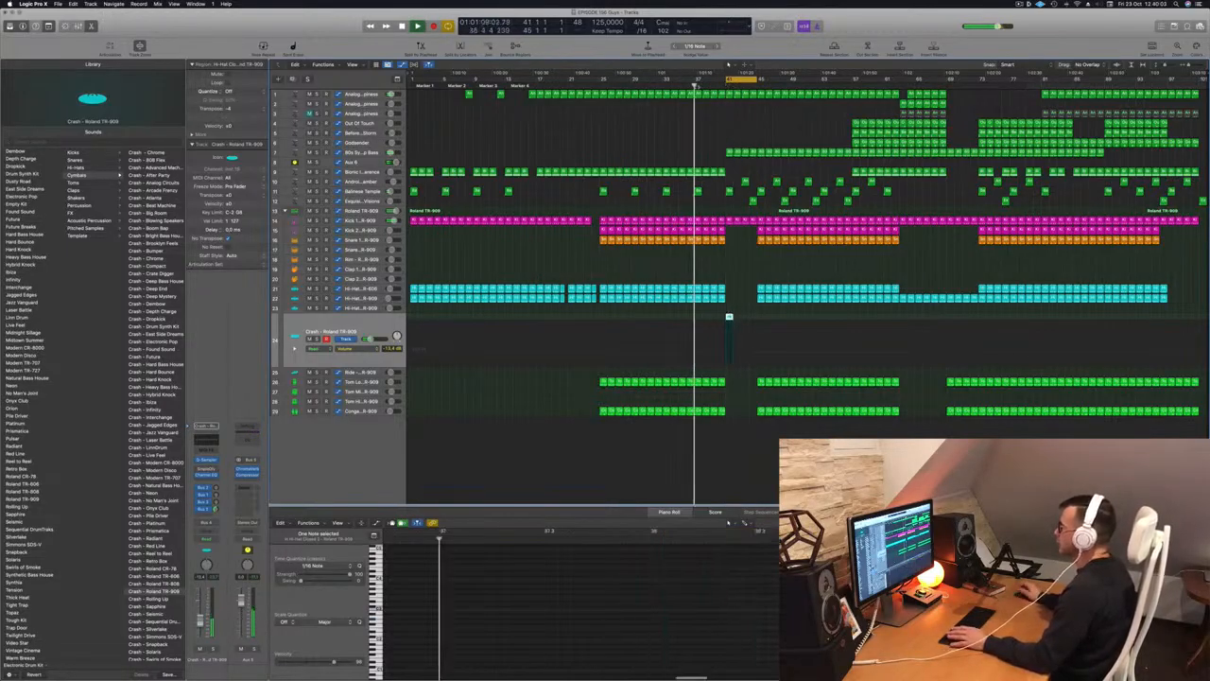
key("super+Right")
key("super+Right")
key("super+Right")
key("super+Right")
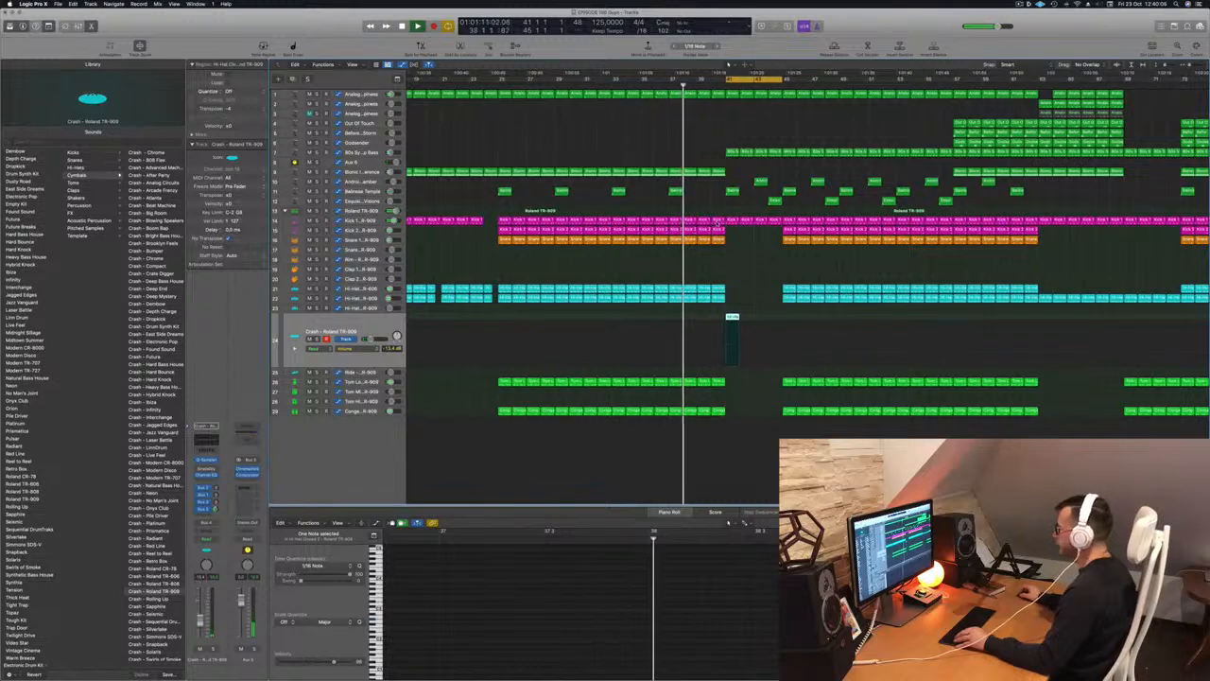
left_click(718, 221)
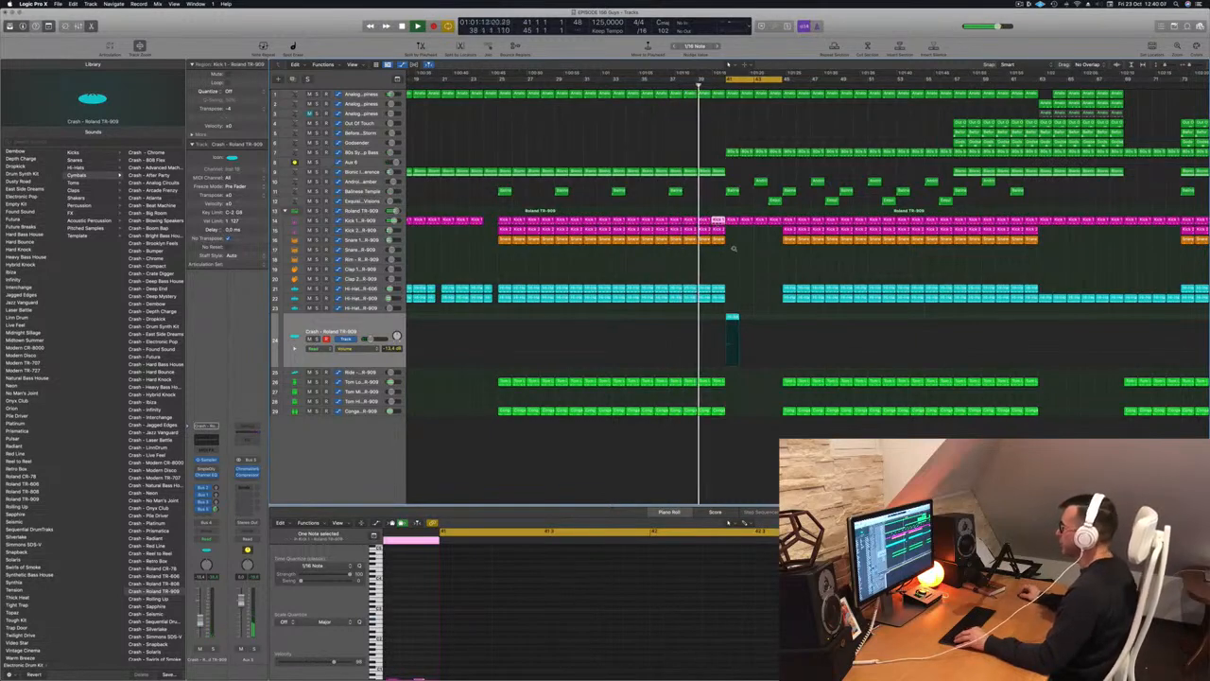
scroll(734, 248, "down", 5)
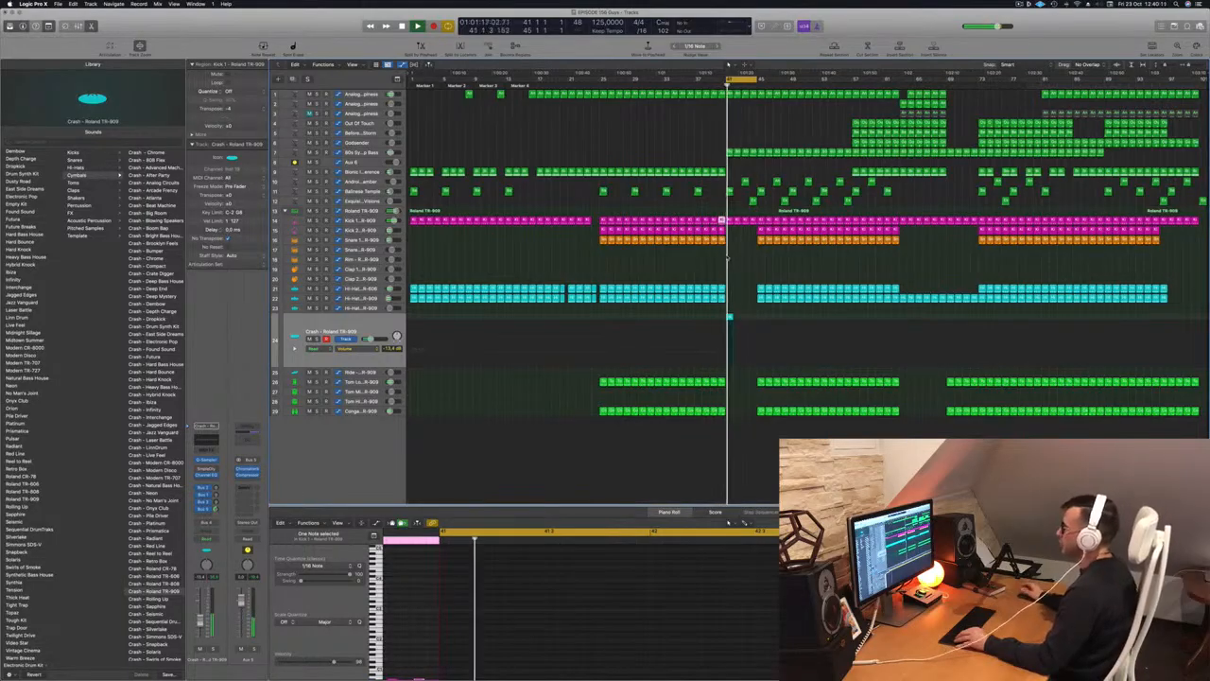
left_click(373, 323)
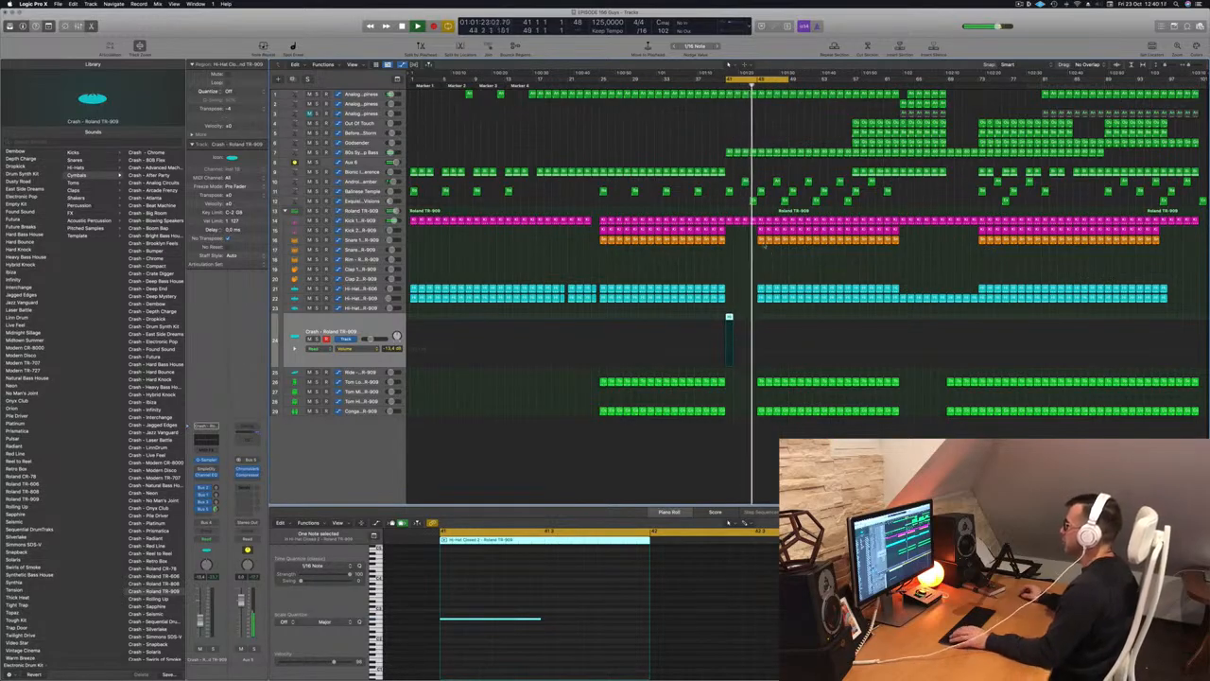
Delete the hi-hat, tom and conga regions from bars 45 to 48
left_click(765, 230)
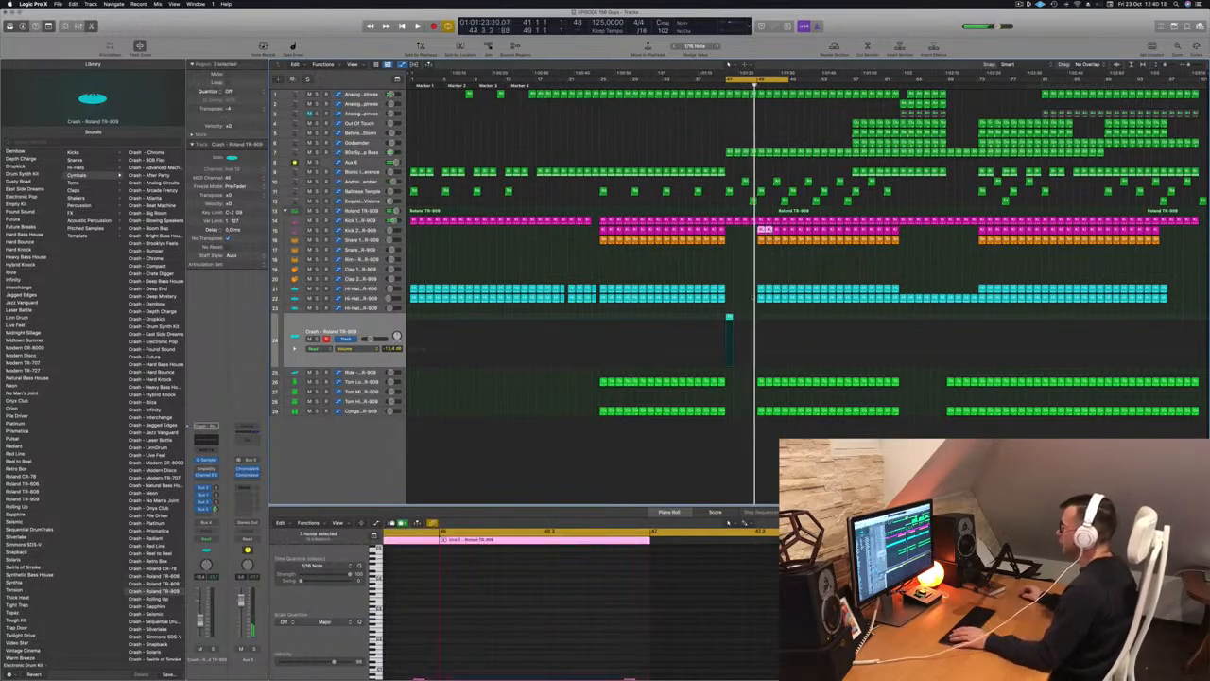
left_click_drag(756, 280, 780, 399)
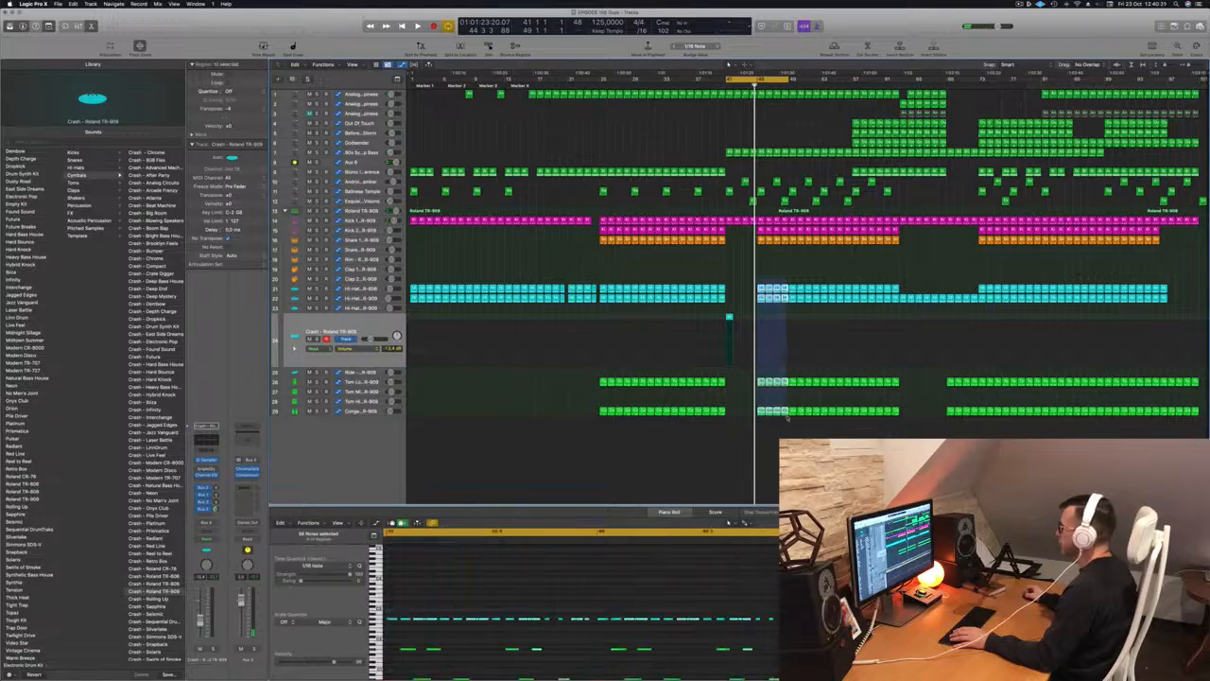
key("Delete")
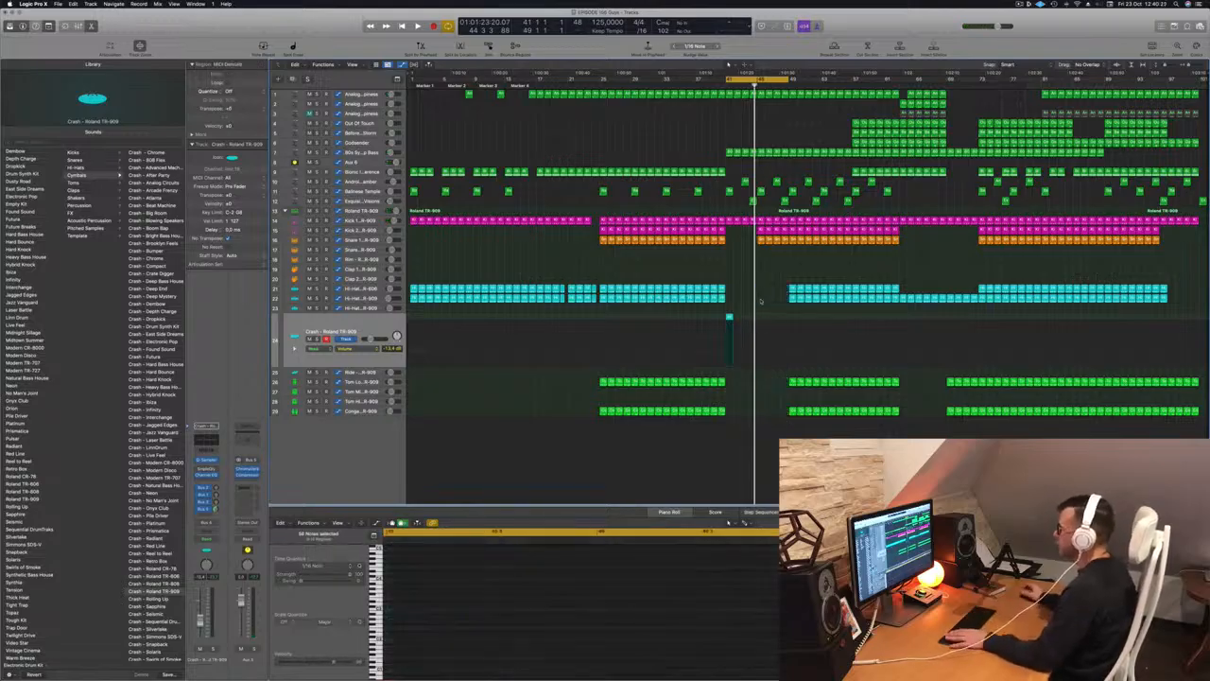
Resume playback and delete both kick regions and the snare region at bar 48 to leave a one-bar gap before bar 49
key("space")
scroll(740, 274, "down", 1)
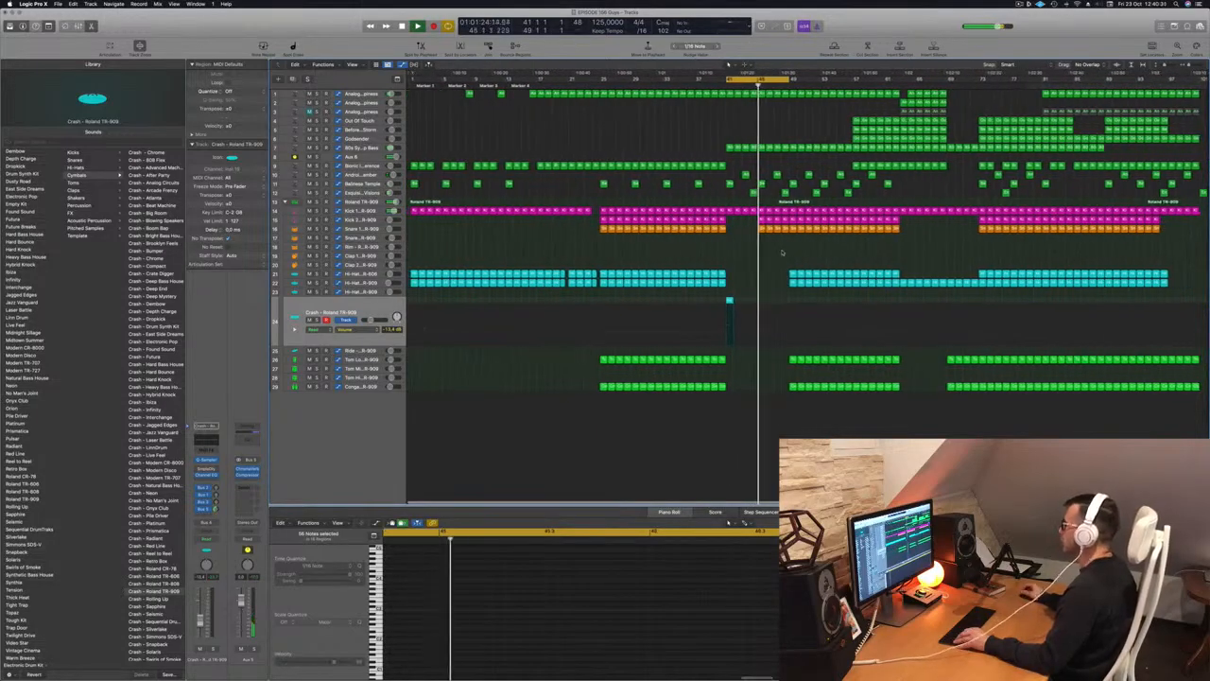
key("super+Right")
key("super+Right")
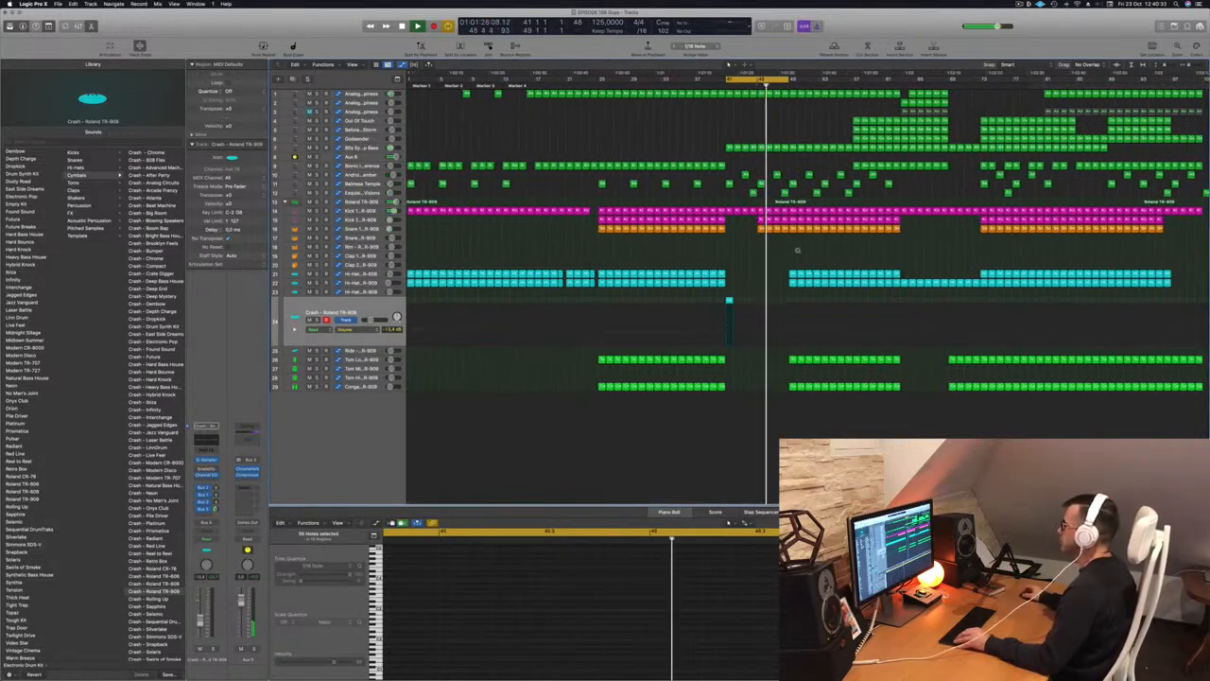
left_click_drag(792, 242, 790, 208)
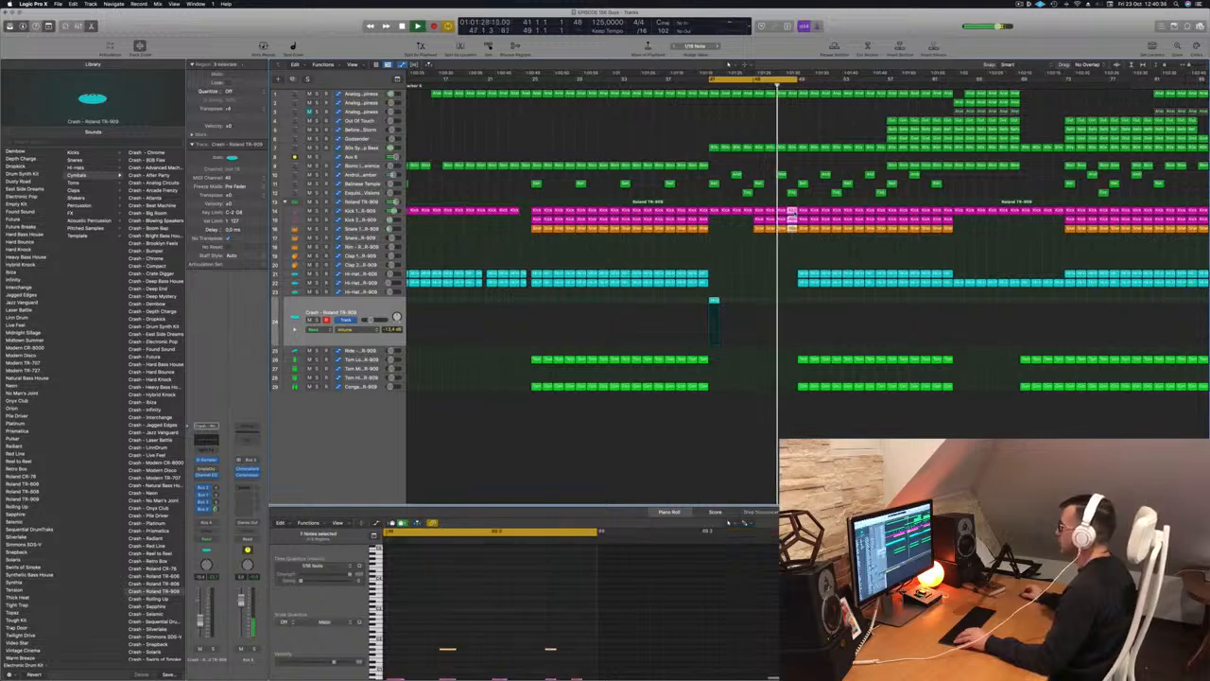
key("Delete")
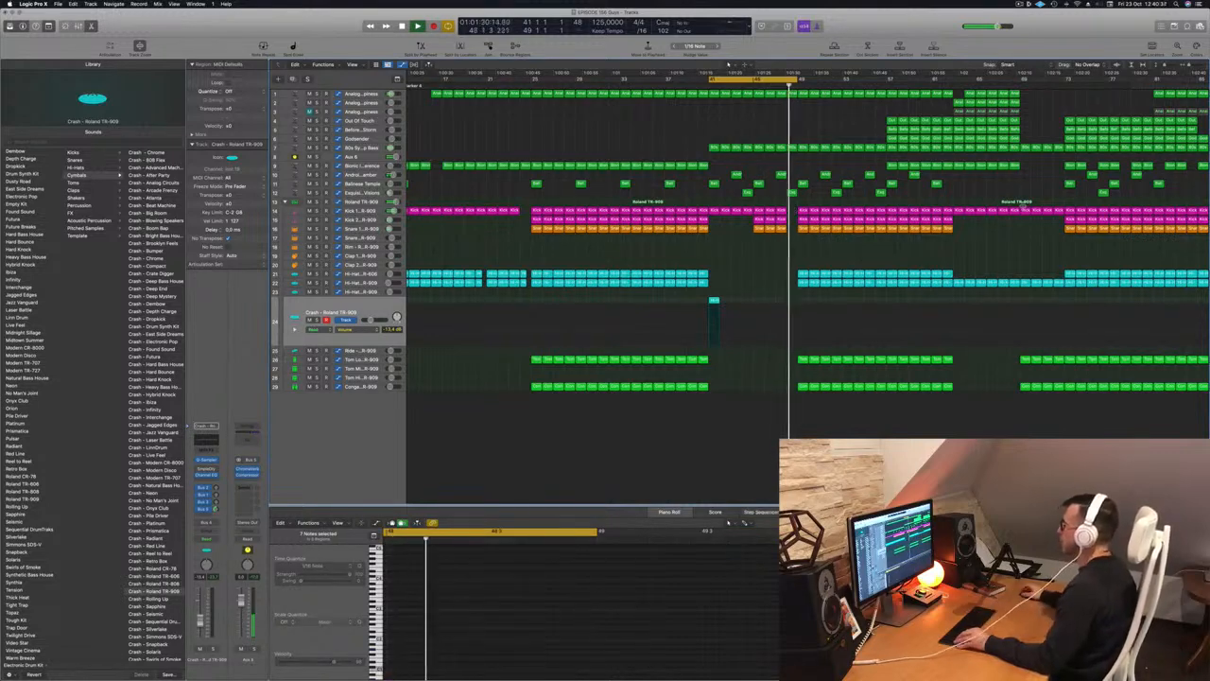
Copy the crash region from bar 41 to bar 49 on the Crash track
key("super+Left")
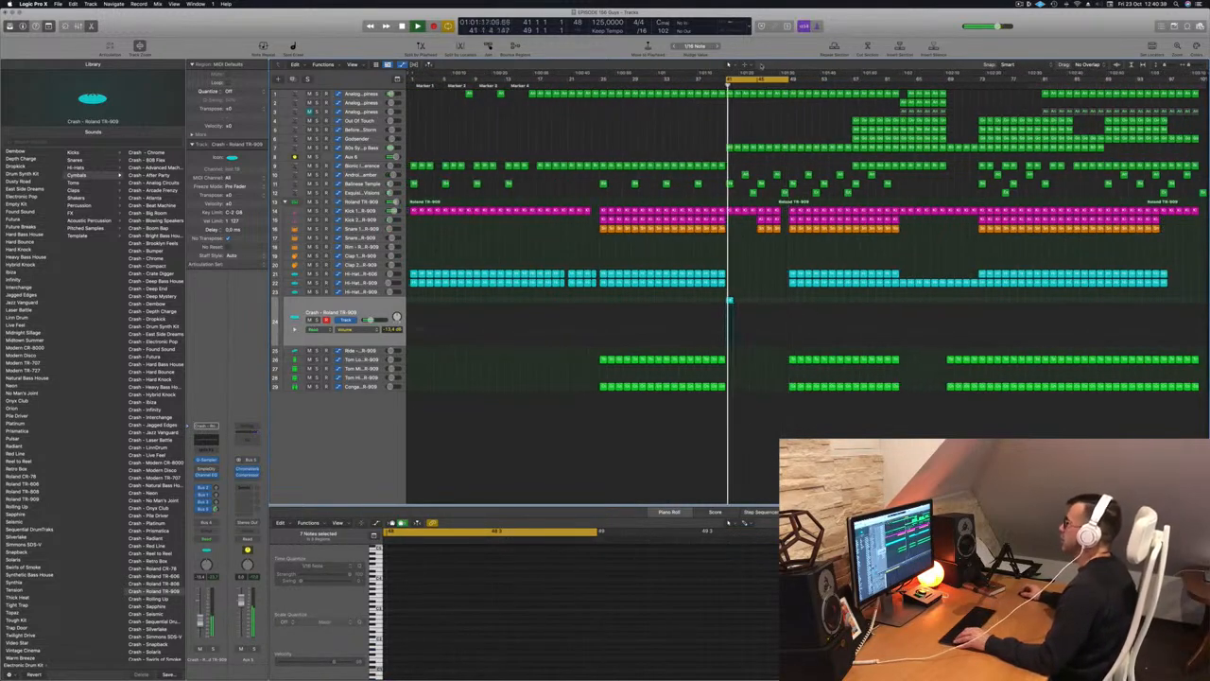
left_click(728, 301)
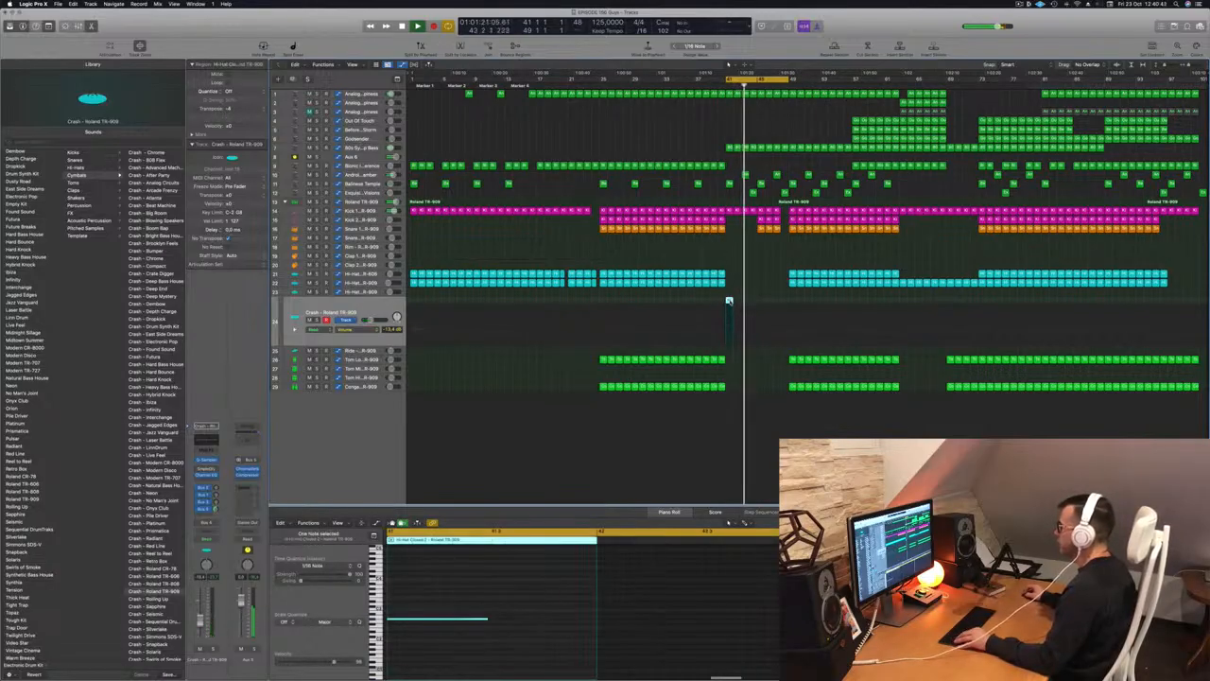
left_click_drag(730, 302, 792, 321)
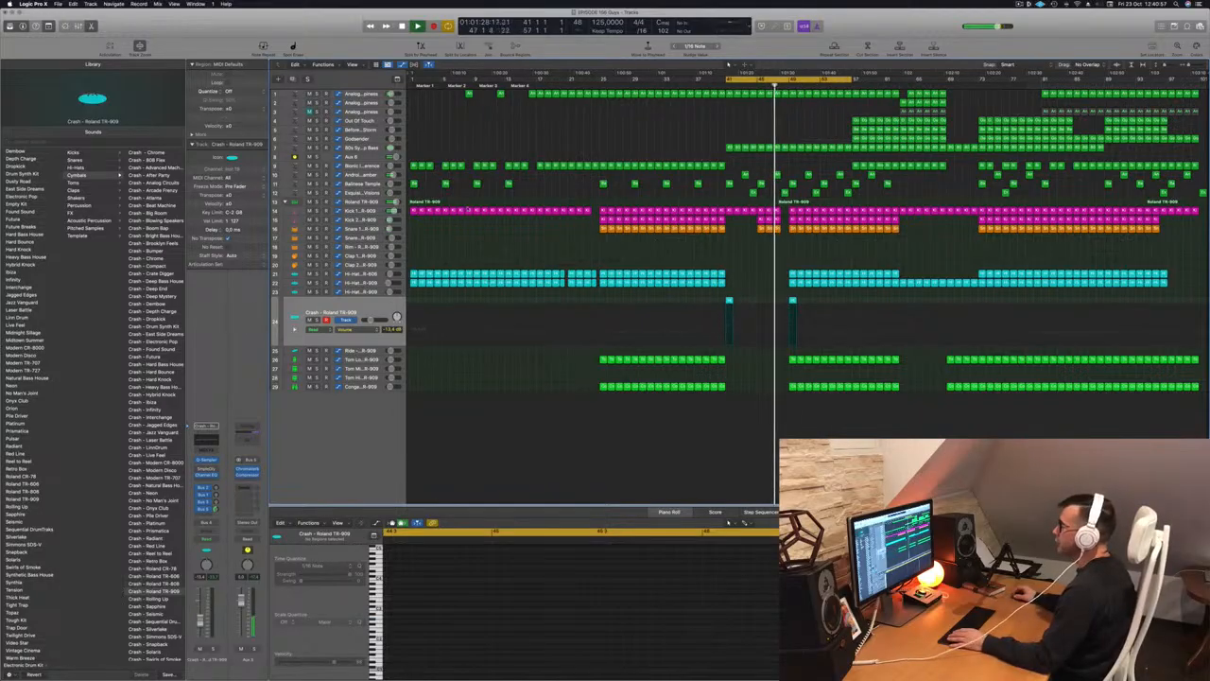
Reshape the Aux 6 frequency automation so it rises to a peak near bar 55 and falls again at bar 57
left_click(373, 157)
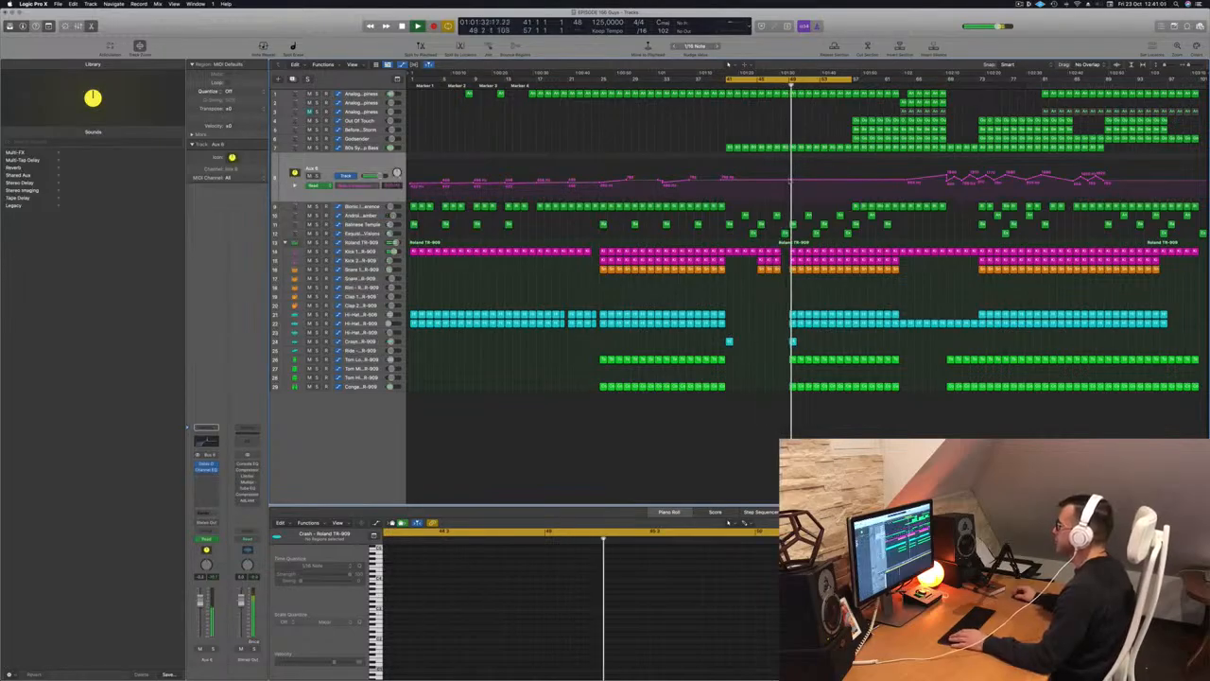
scroll(789, 181, "up", 3)
scroll(790, 178, "up", 2)
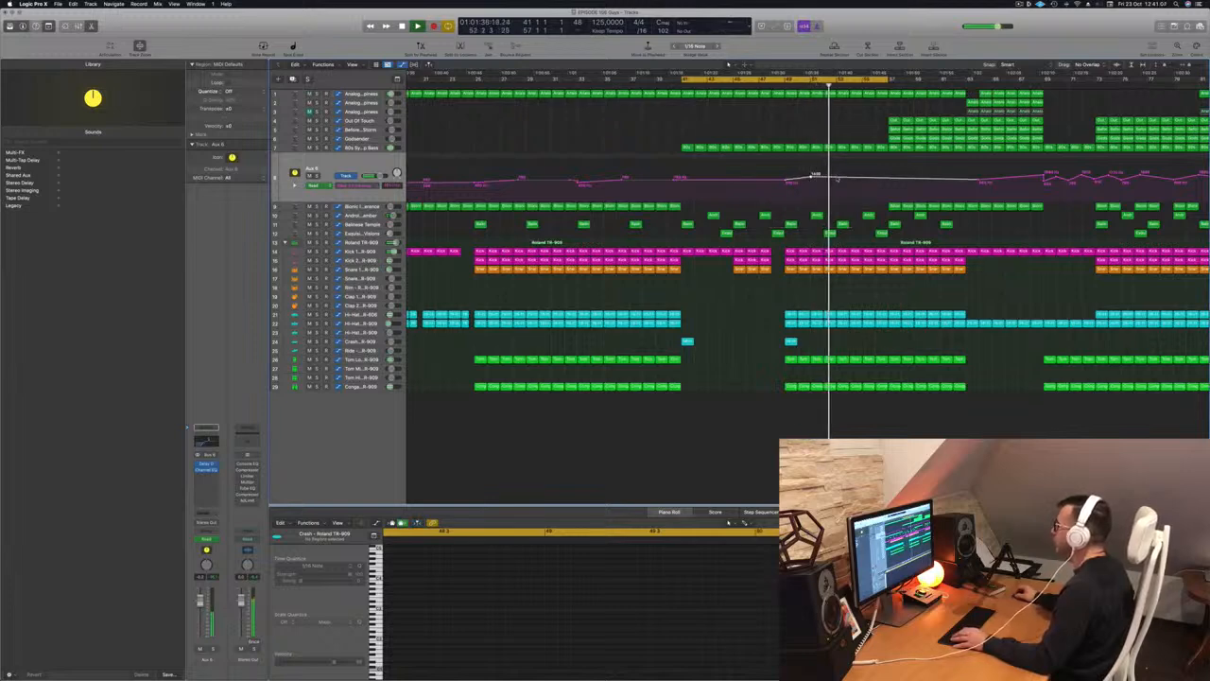
left_click_drag(837, 178, 865, 169)
left_click(885, 172)
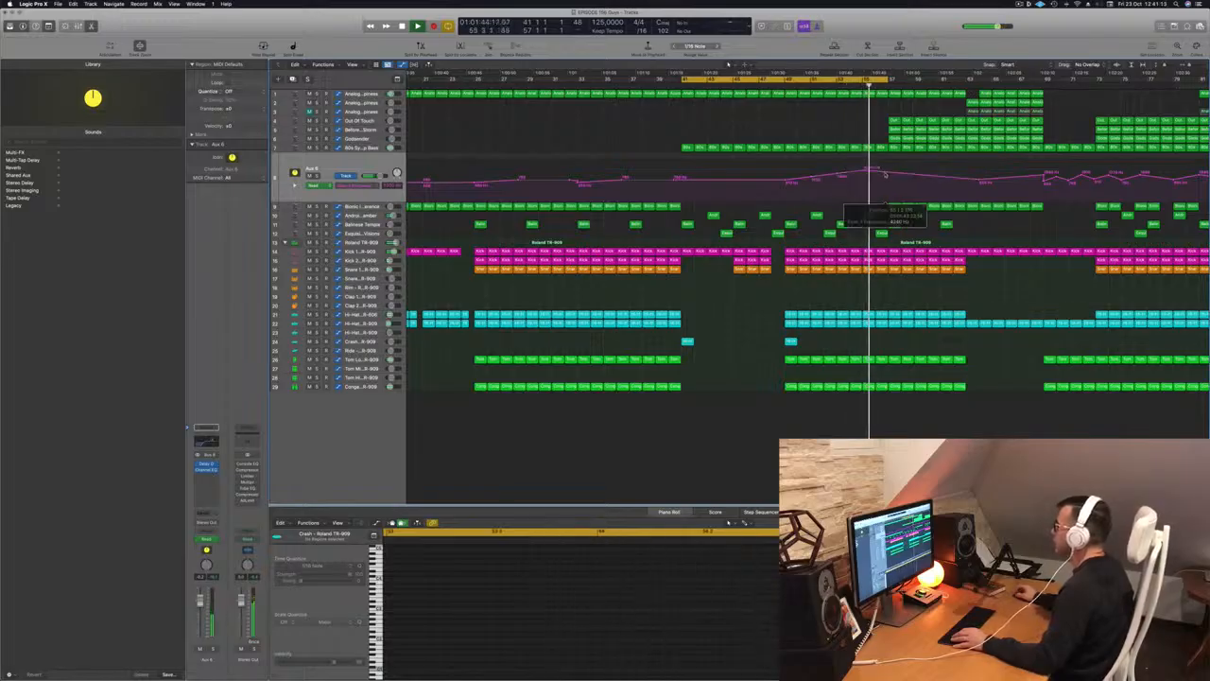
left_click(887, 173)
left_click_drag(889, 172, 889, 182)
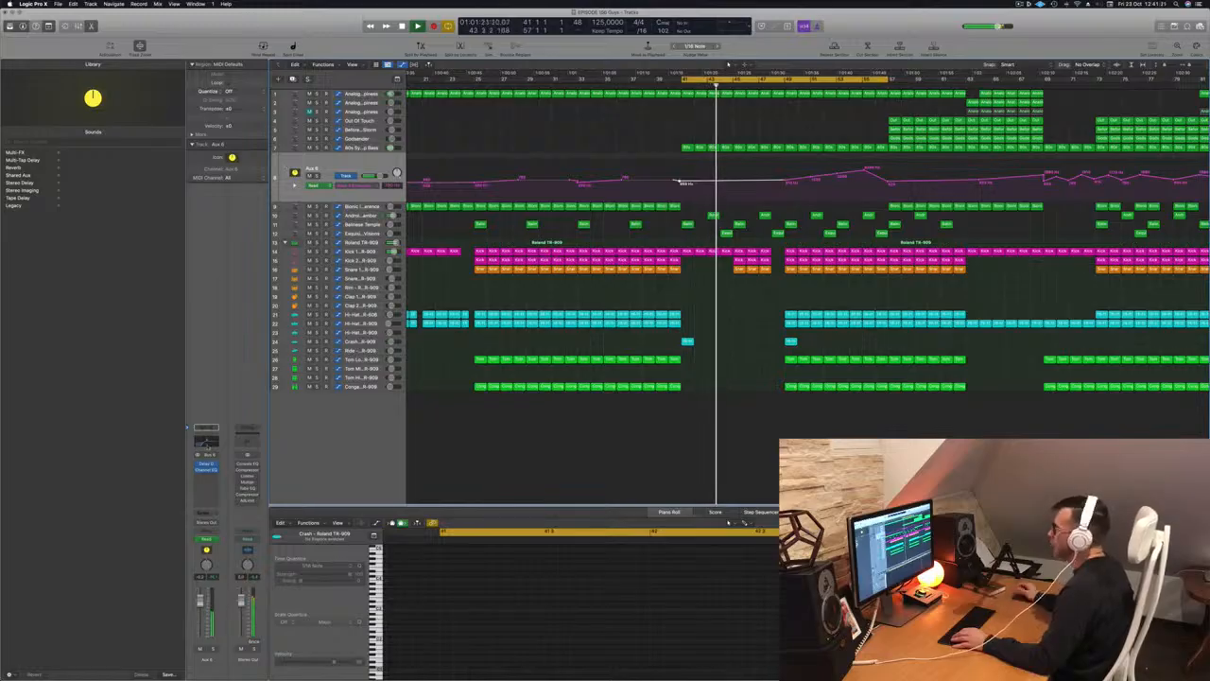
Open the Channel EQ on Aux 6 and lower the frequency automation point at bar 41 while checking it against playback
left_click(207, 445)
left_click_drag(874, 104, 1193, 140)
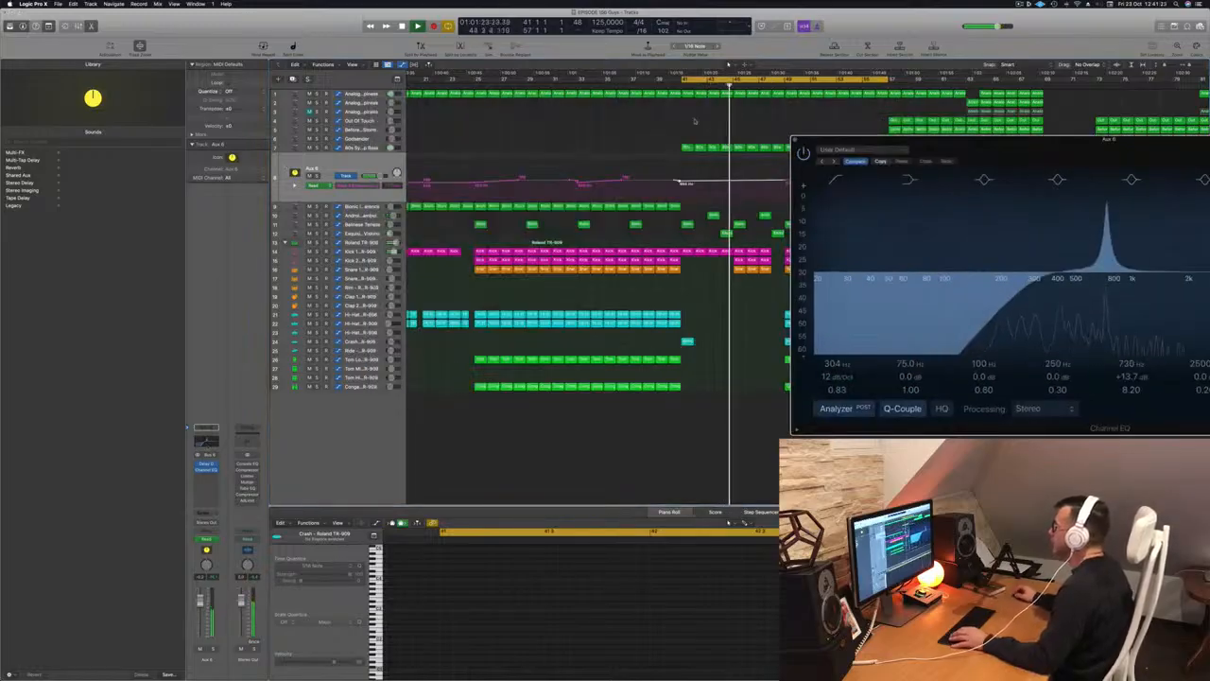
key("space")
key("space")
key("space")
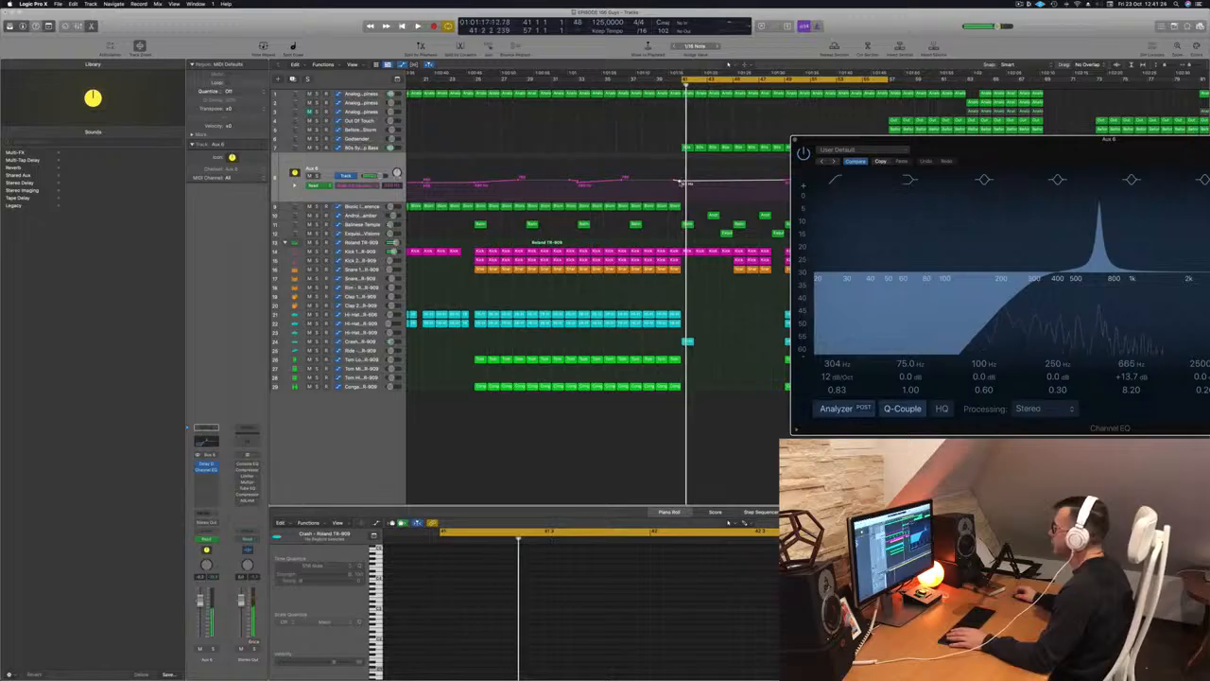
left_click_drag(681, 182, 678, 190)
key("space")
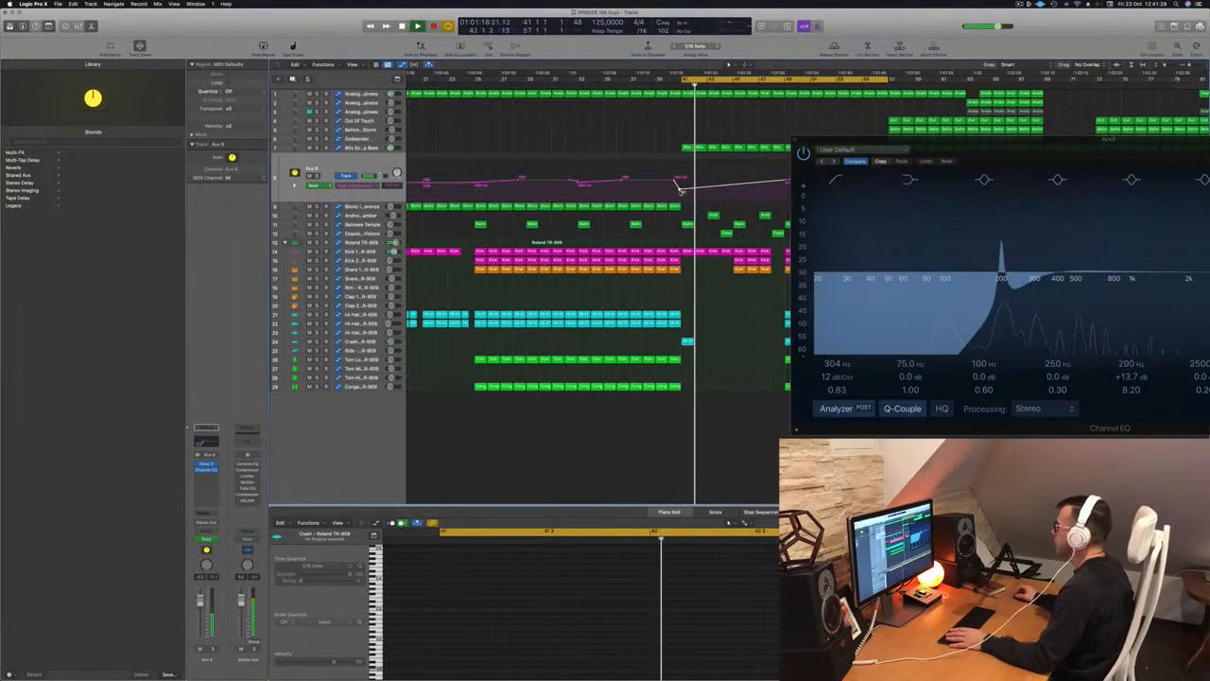
Remove the intermediate Aux 6 automation points between bar 41 and the peak near bar 55, and close the Channel EQ
left_click_drag(1001, 152, 692, 272)
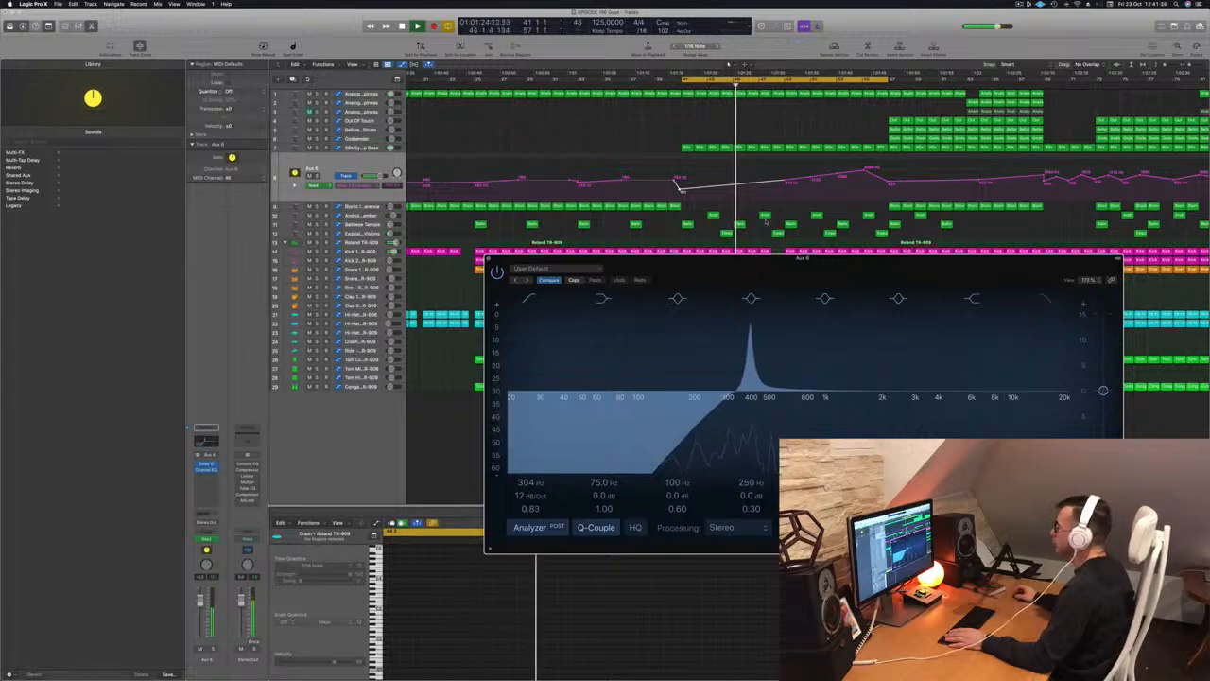
left_click(786, 183)
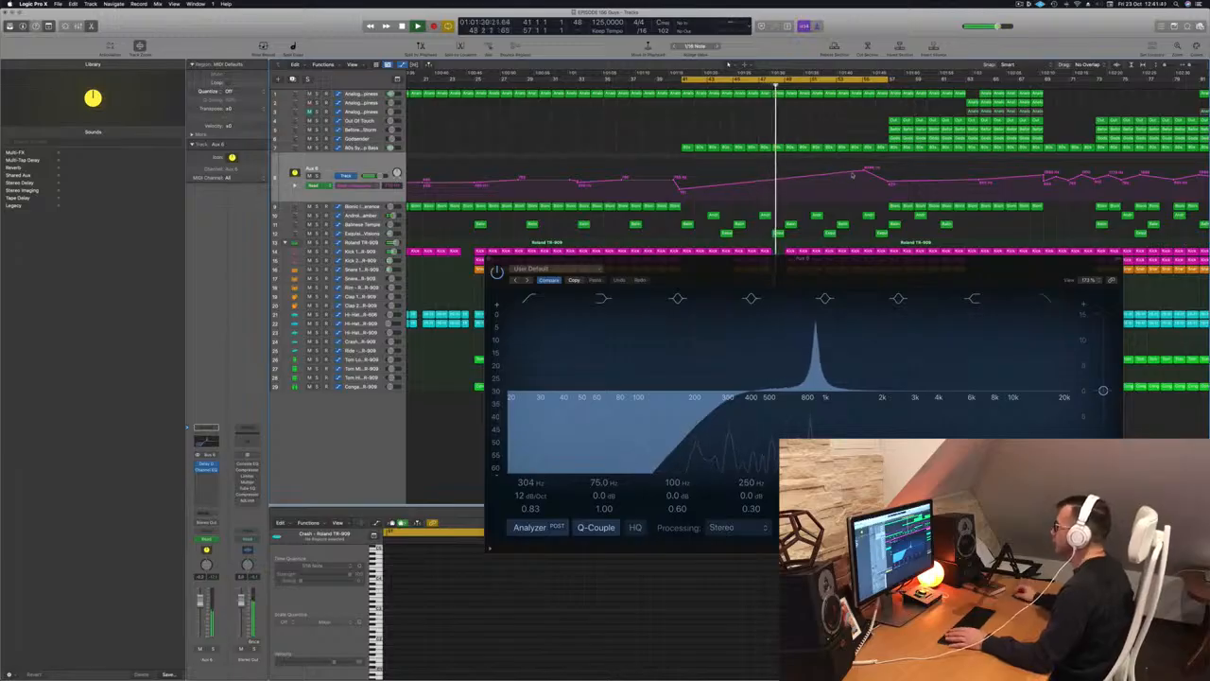
left_click(863, 172)
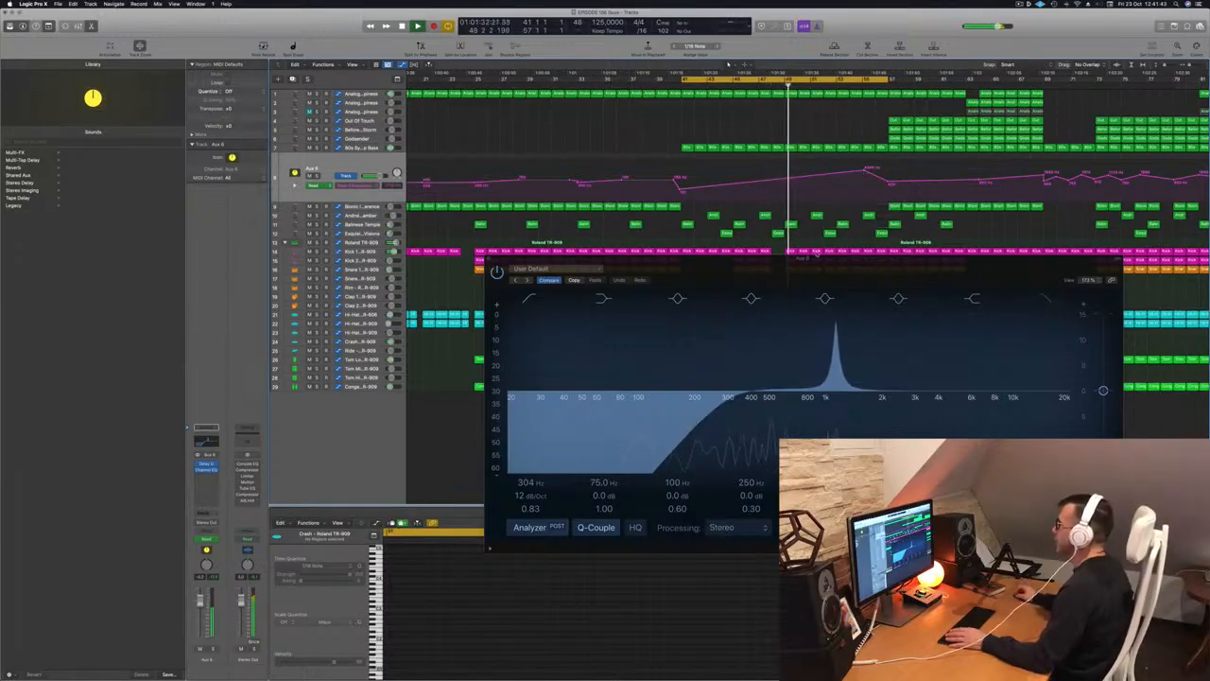
left_click_drag(817, 256, 776, 248)
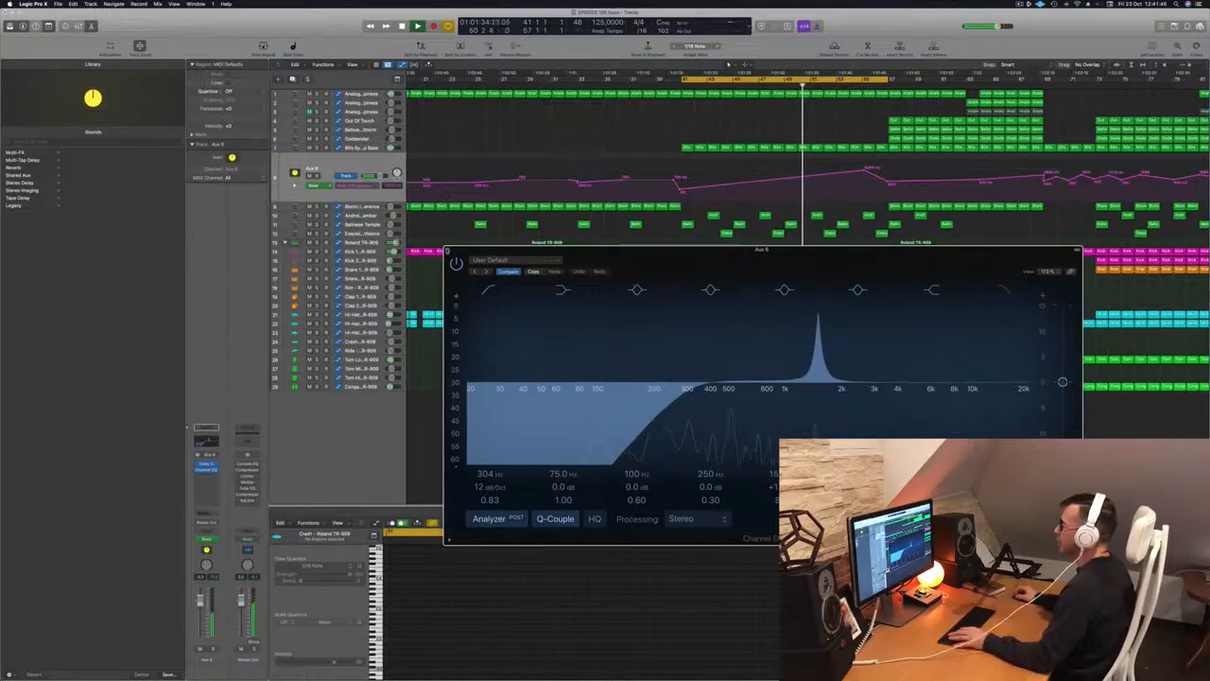
left_click(447, 251)
key("super+Left")
key("super+Left")
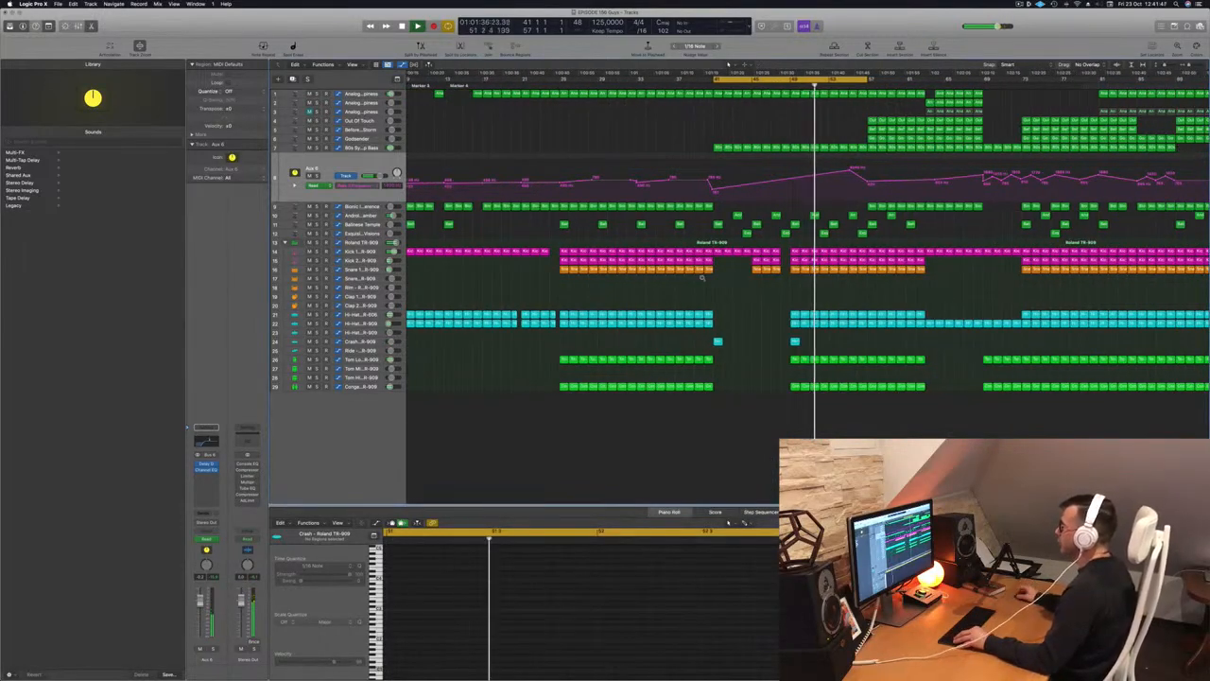
key("super+Left")
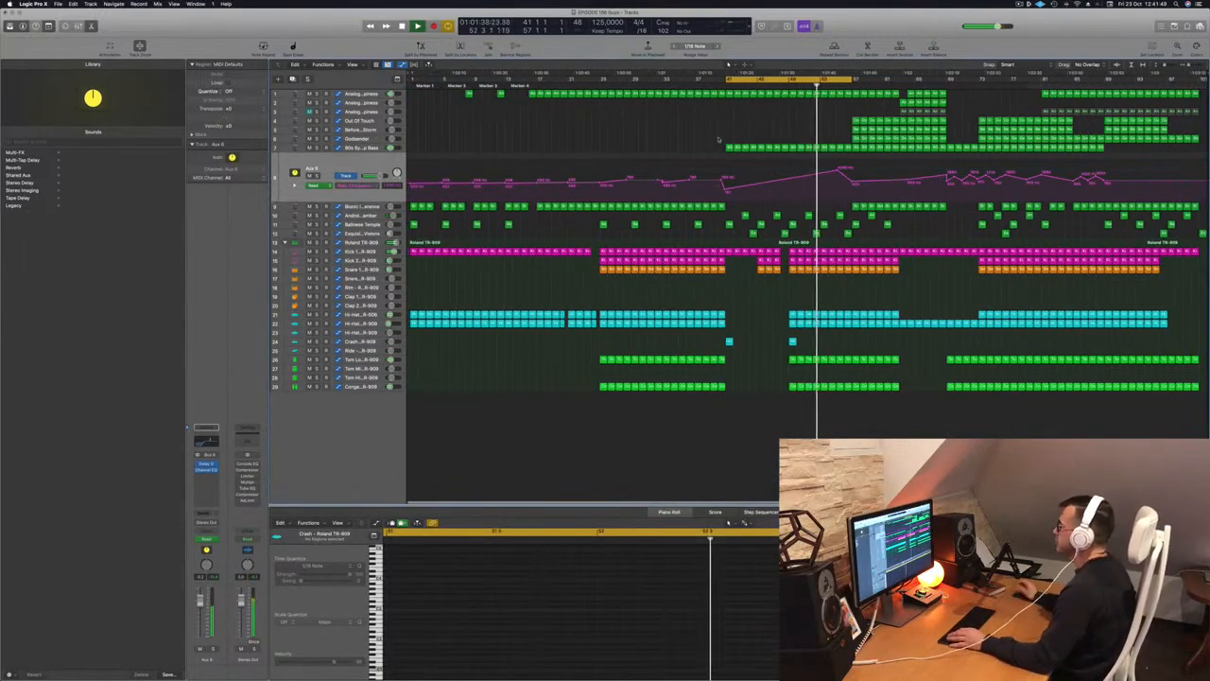
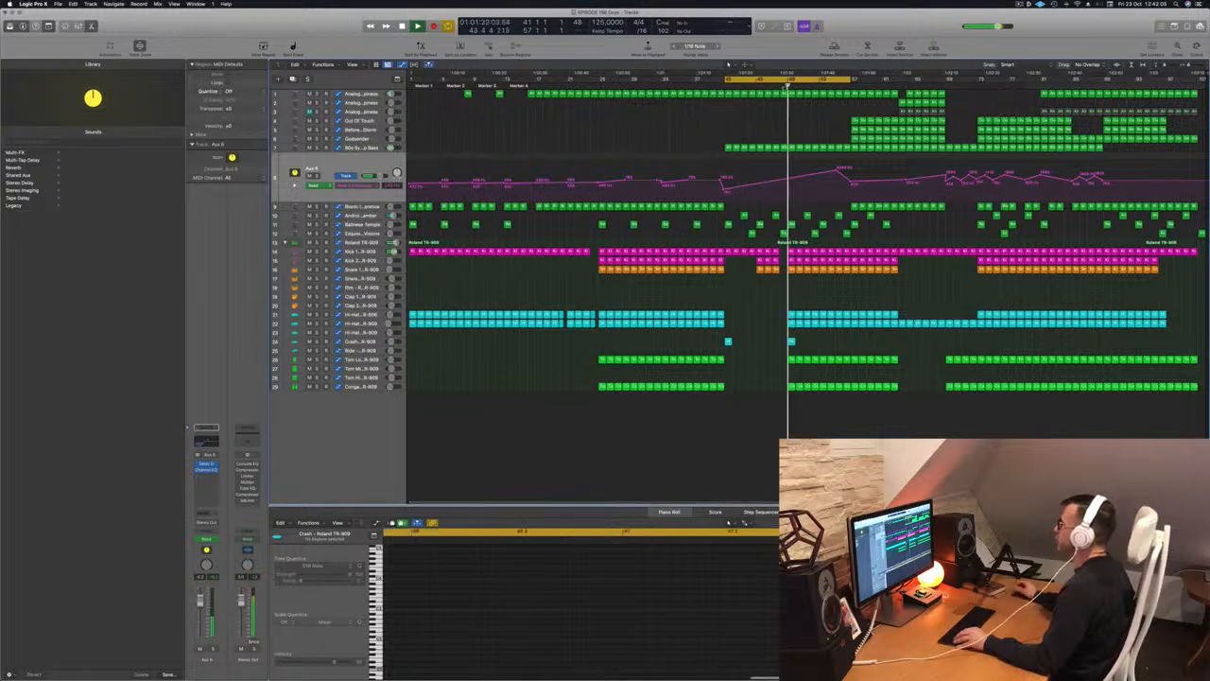
Set the cycle range to bars 49 to 57 and repeat that section once across all tracks
left_click(804, 79)
left_click_drag(788, 79, 850, 85)
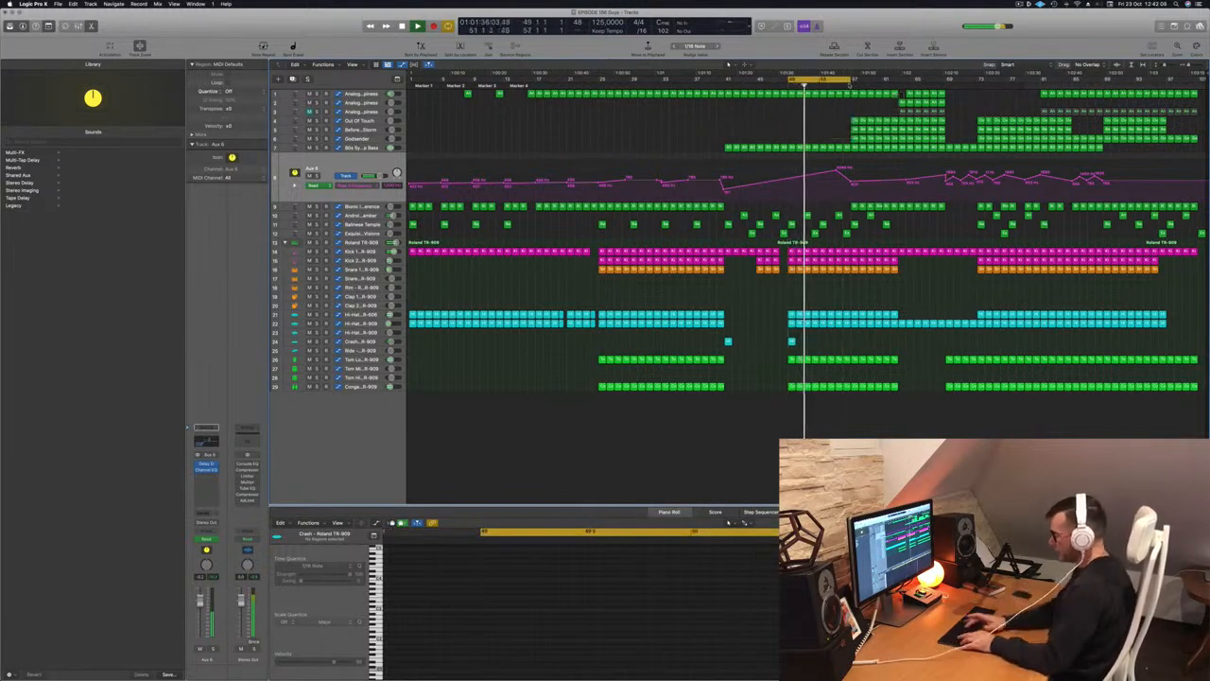
key("ctrl+super+r")
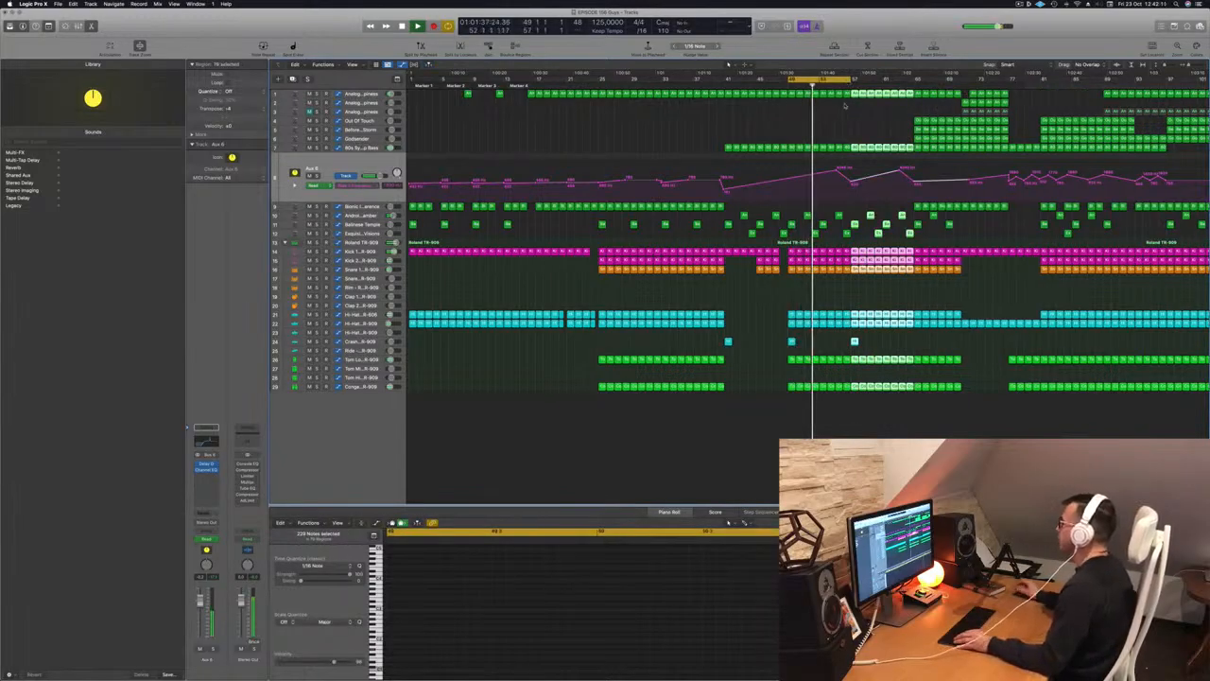
left_click(846, 106)
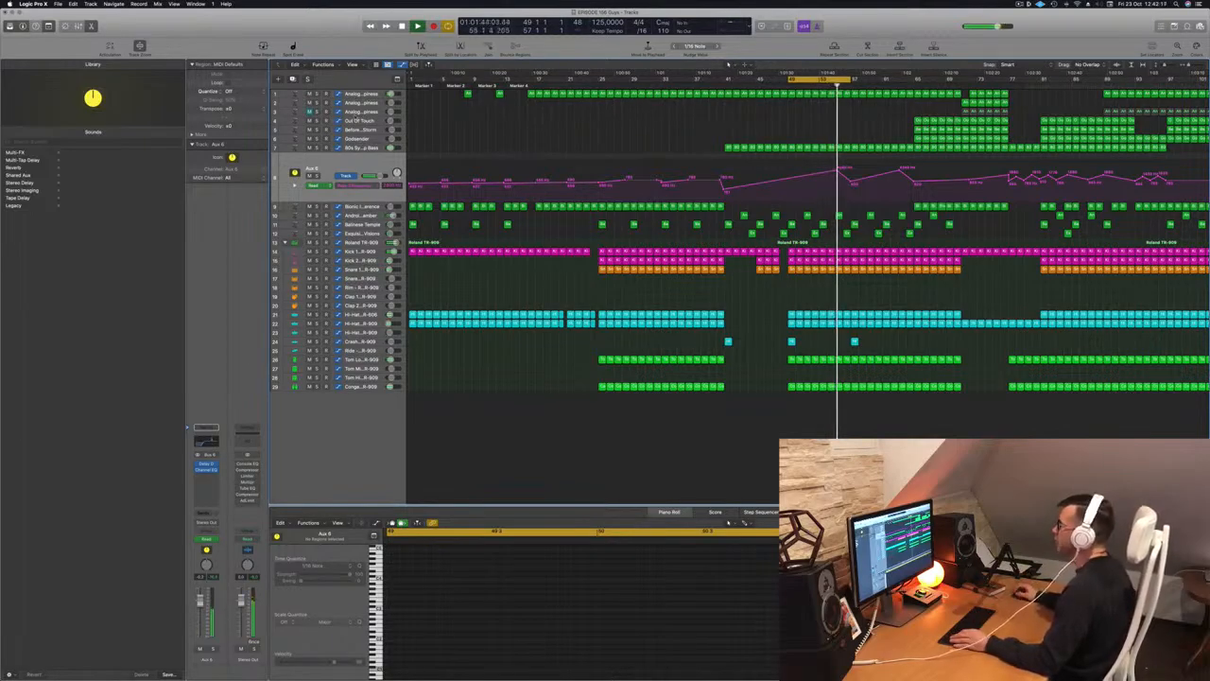
Audition the muted Analogue Happiness track from around bar 71 with its mute off, and mute it again
left_click(361, 113)
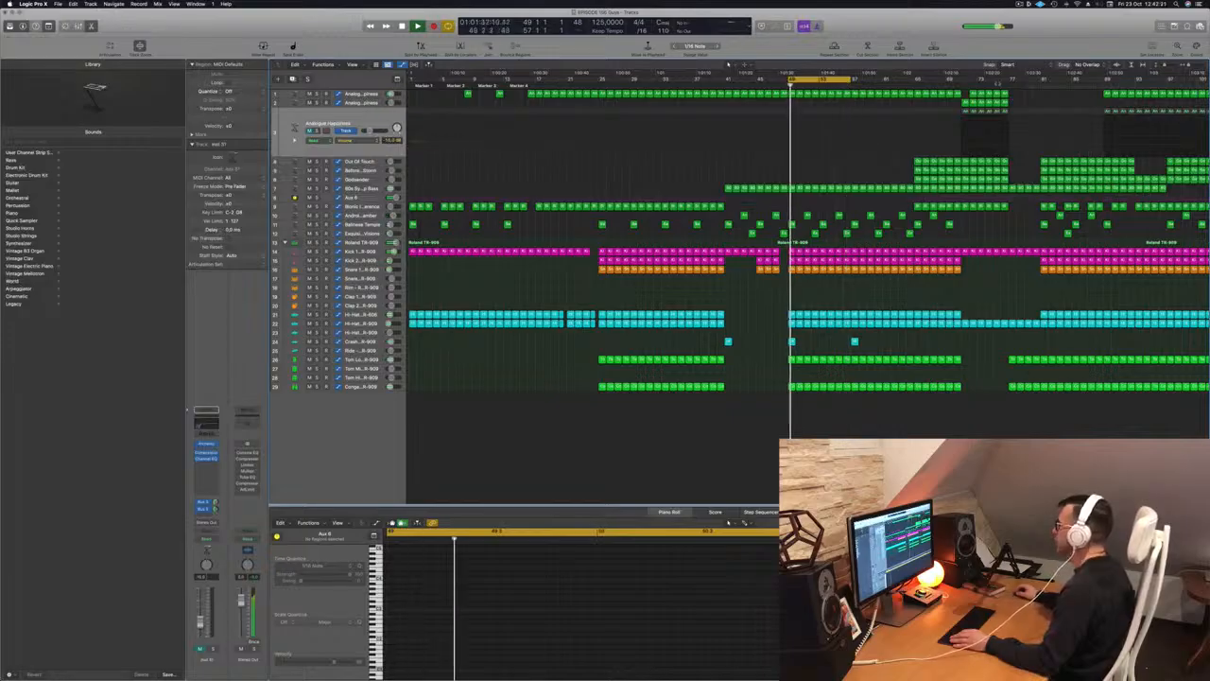
left_click(959, 86)
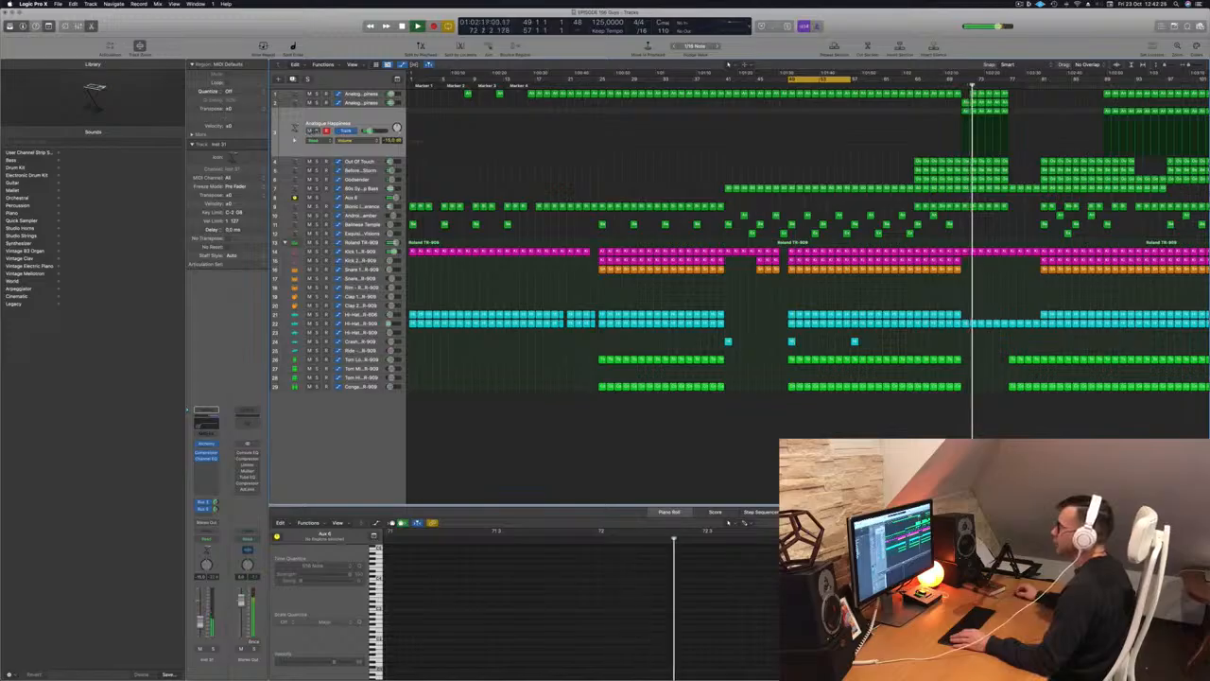
key("s")
left_click(316, 131)
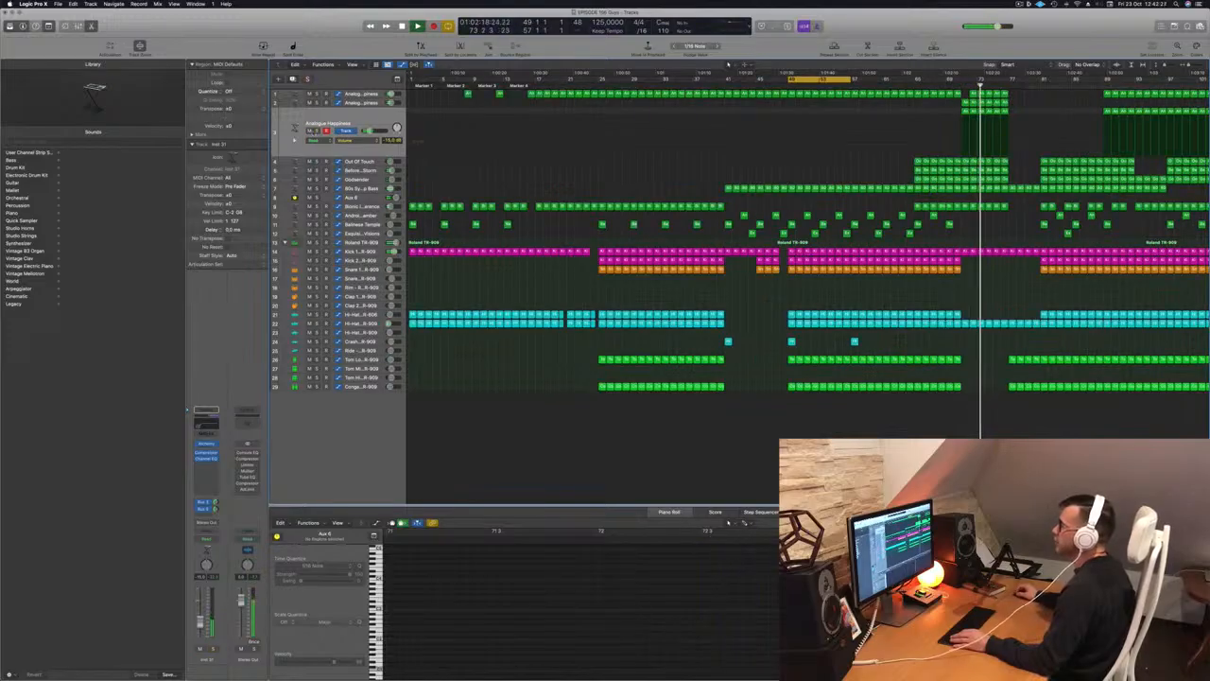
left_click(309, 130)
Extend the end of the cycle range to bar 65 and play the section from bar 49
key("super+Left")
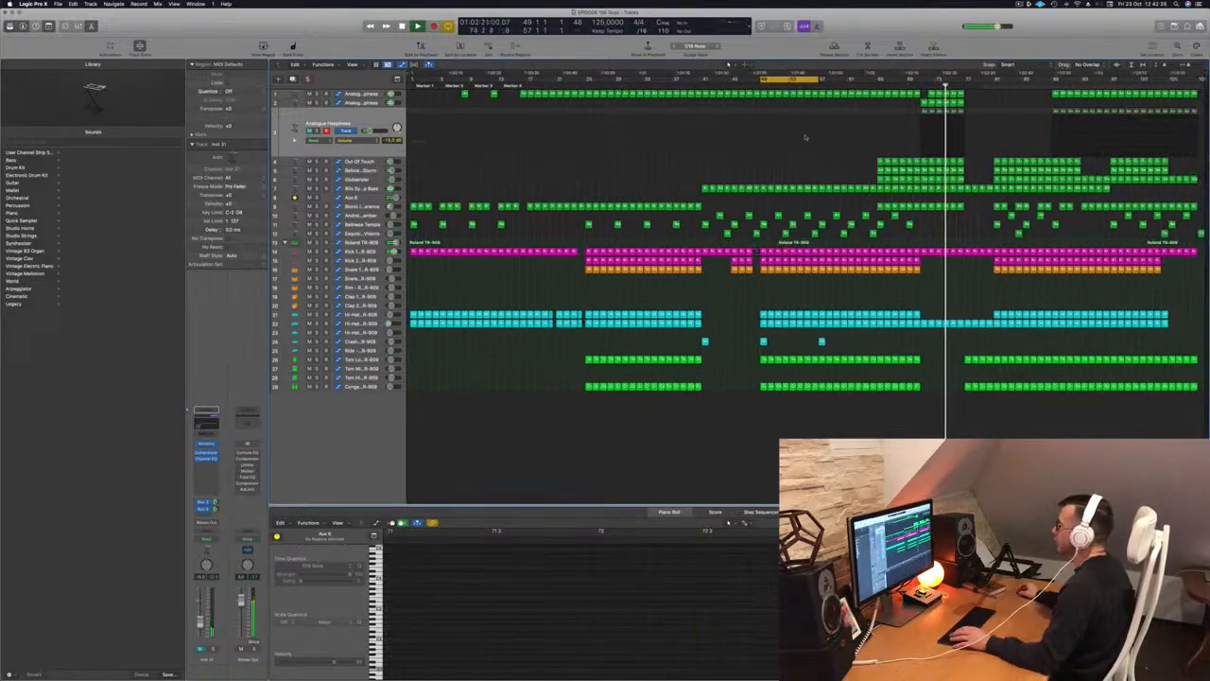
key("Return")
left_click_drag(819, 79, 876, 79)
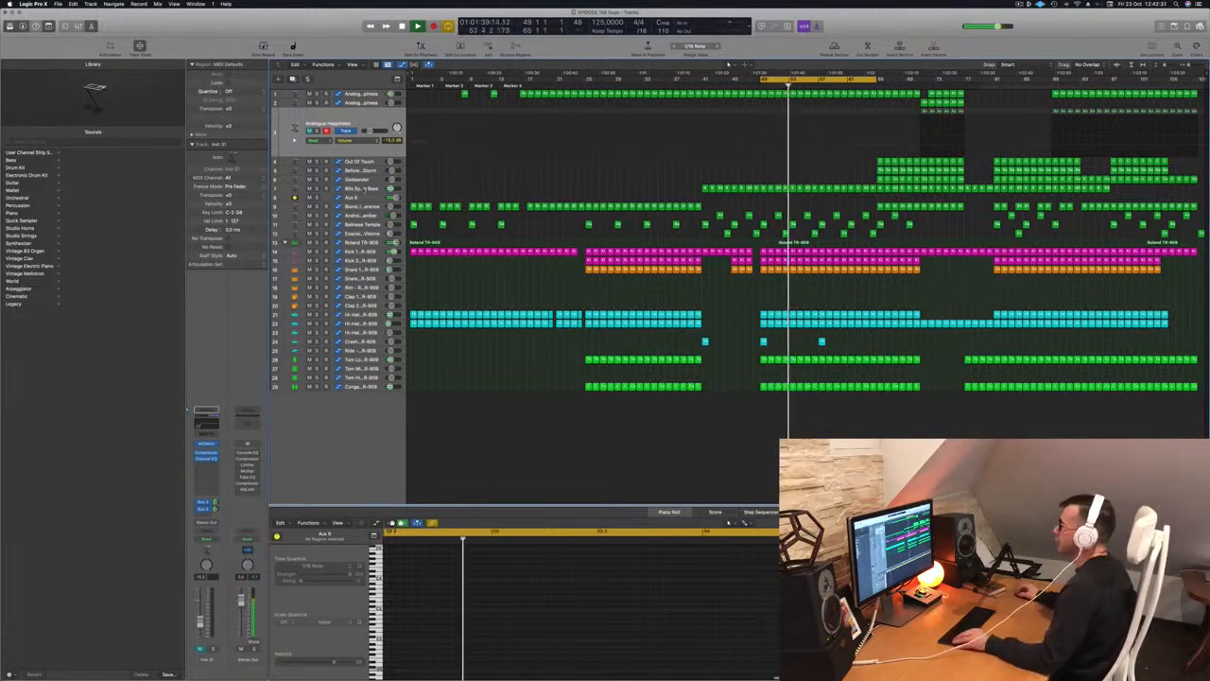
Copy the first four track 6 regions from bar 65 back to bar 57 and delete the crash region at bar 57
left_click(381, 188)
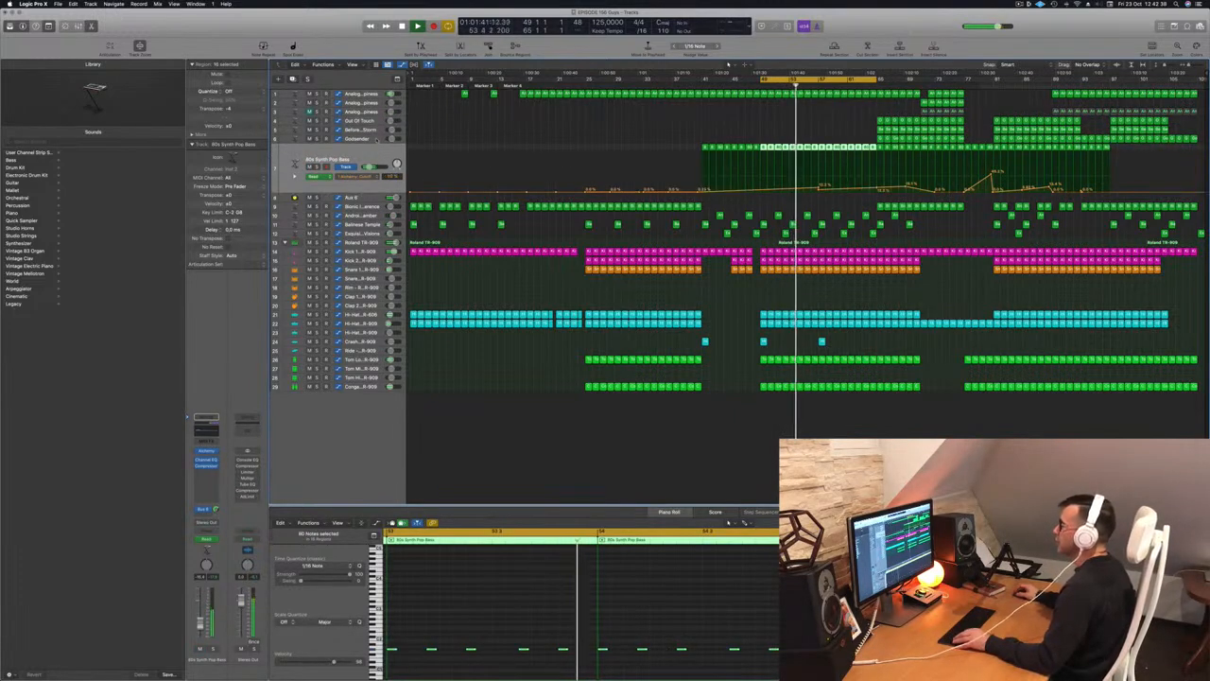
left_click(863, 139)
left_click(896, 139)
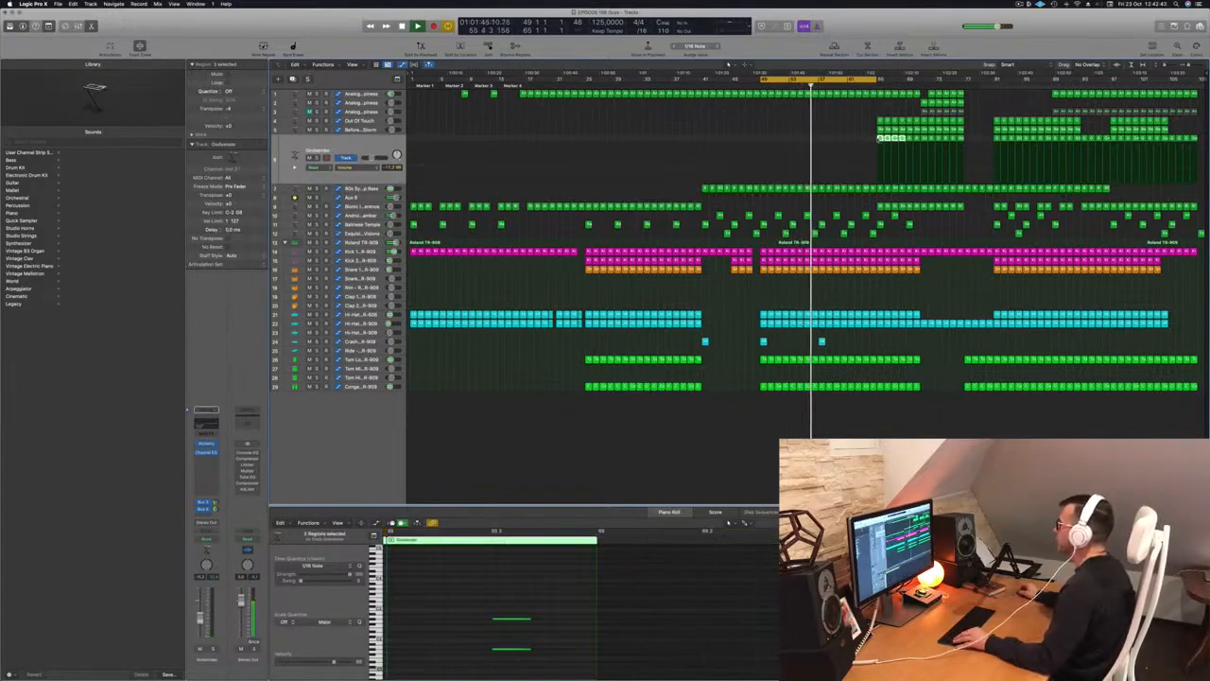
left_click_drag(896, 139, 831, 144)
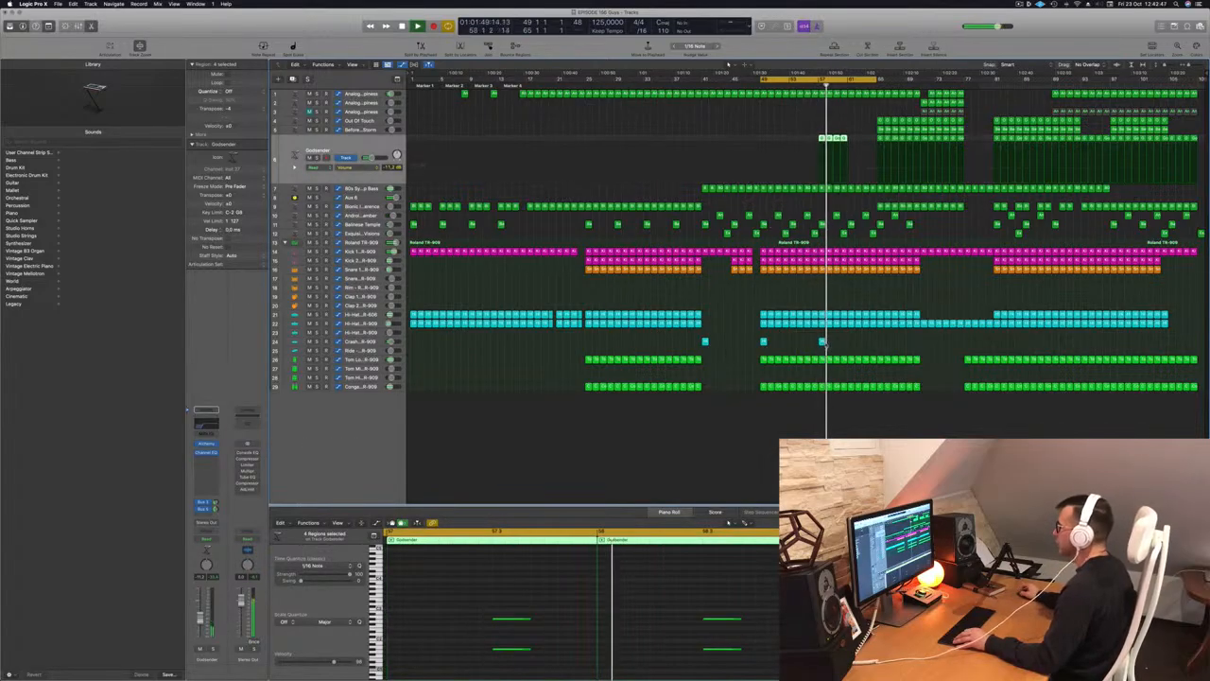
left_click(822, 341)
key("Delete")
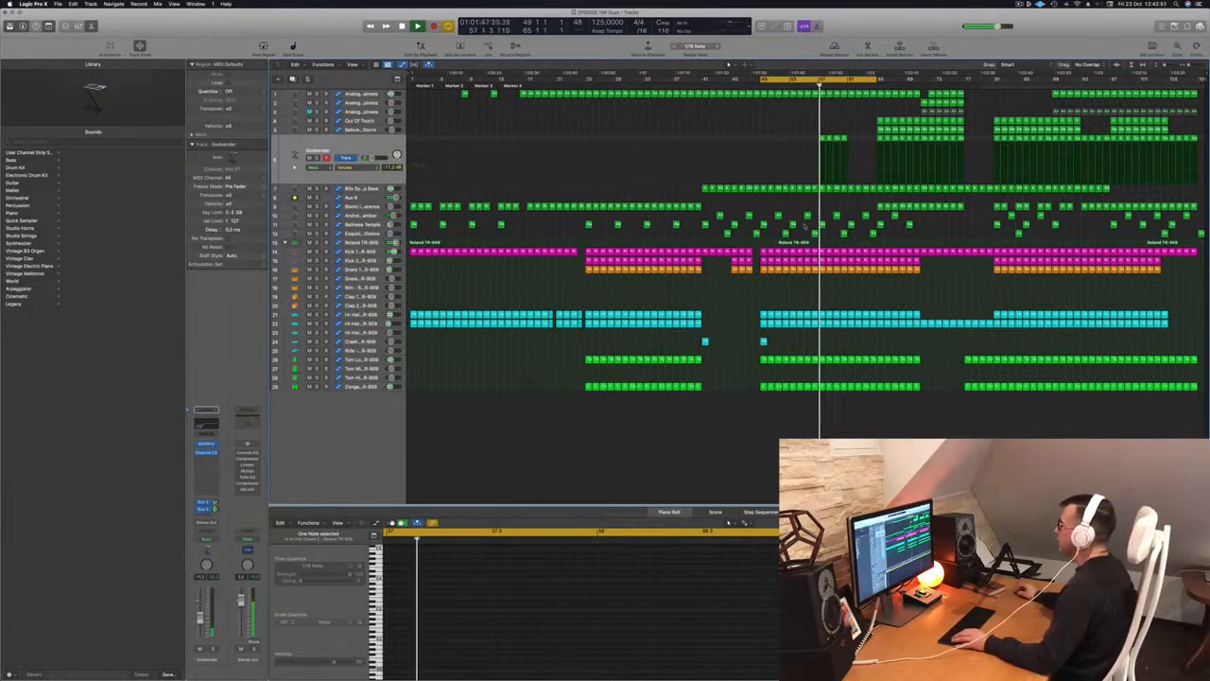
Copy four Before The Storm regions to bar 61 and thin out the sparse synth regions on tracks 10 to 12 between bars 57 and 65
left_click(836, 216)
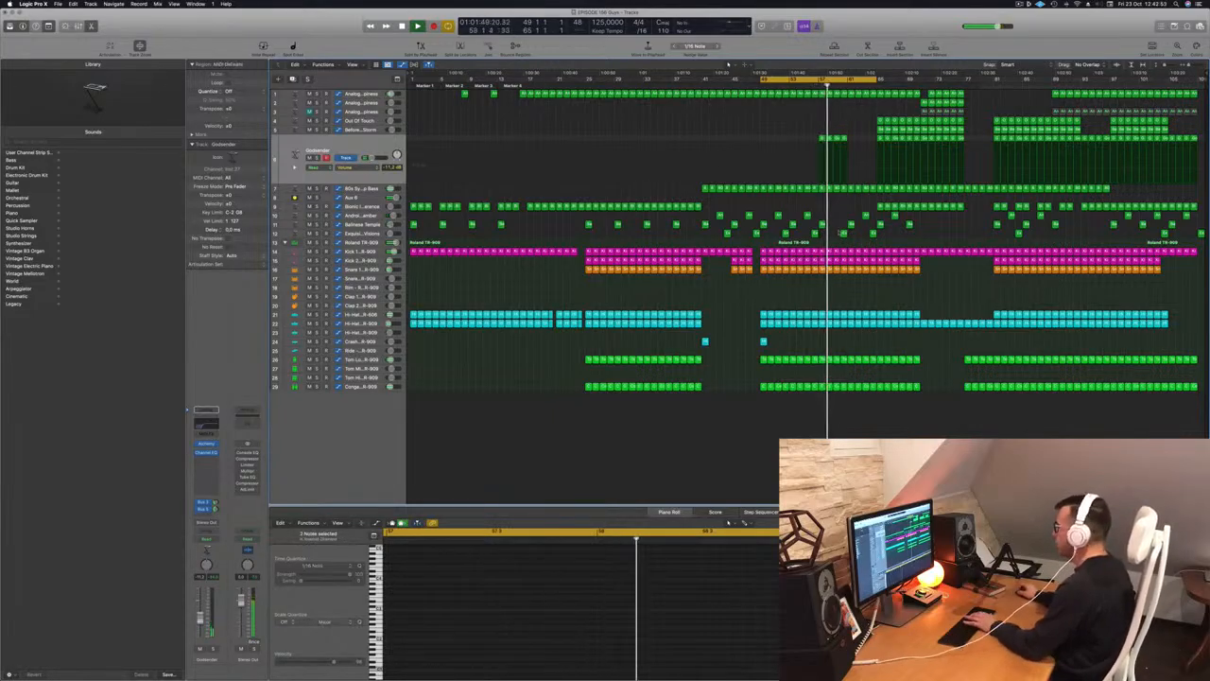
left_click(882, 127)
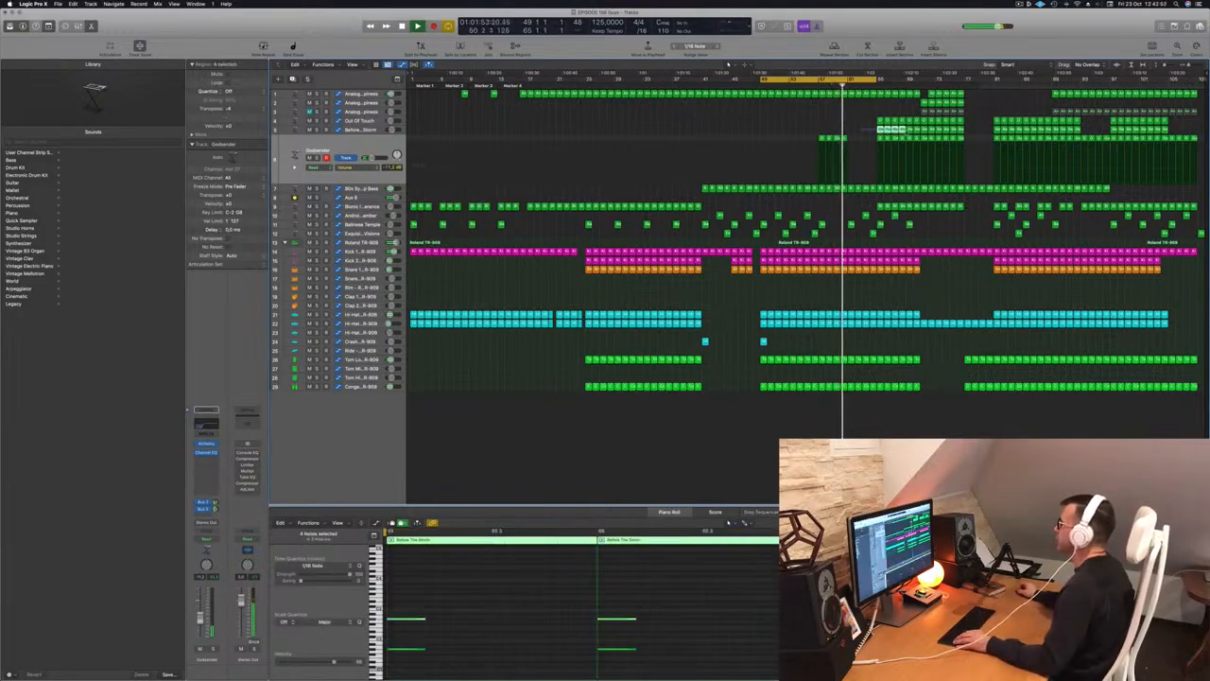
left_click_drag(880, 129, 828, 128)
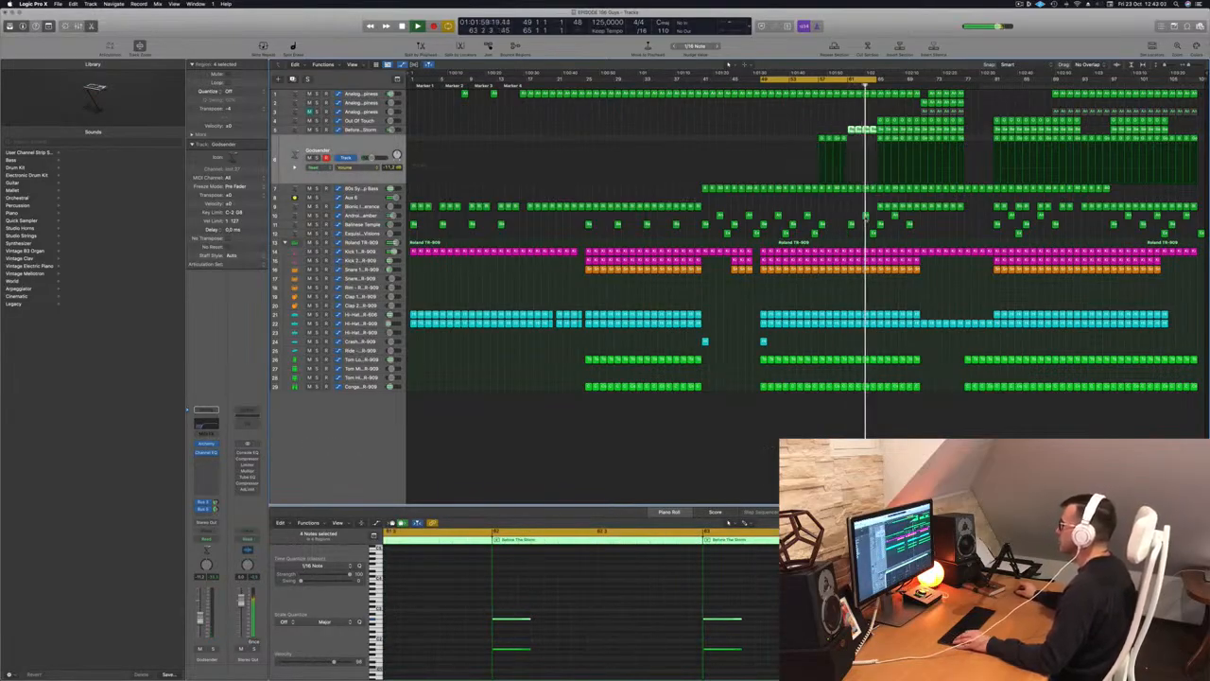
left_click(866, 220)
key("Delete")
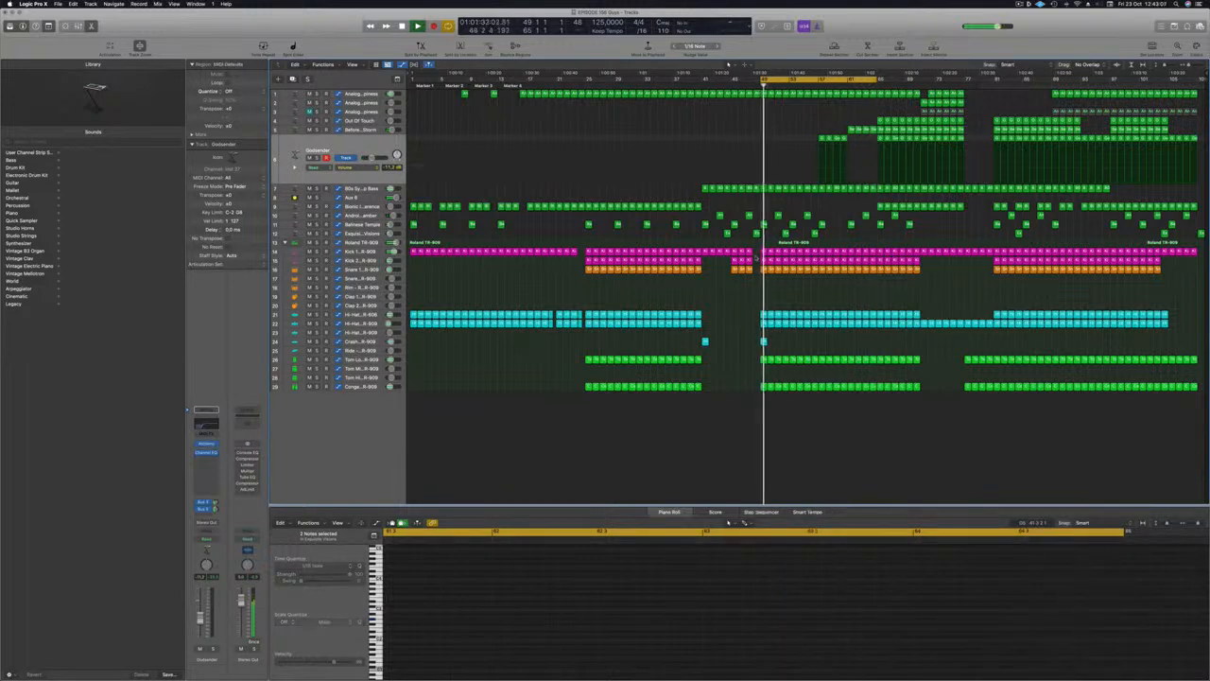
Copy four more regions on track 6 to bar 61 so the part runs through to bar 65
left_click(366, 342)
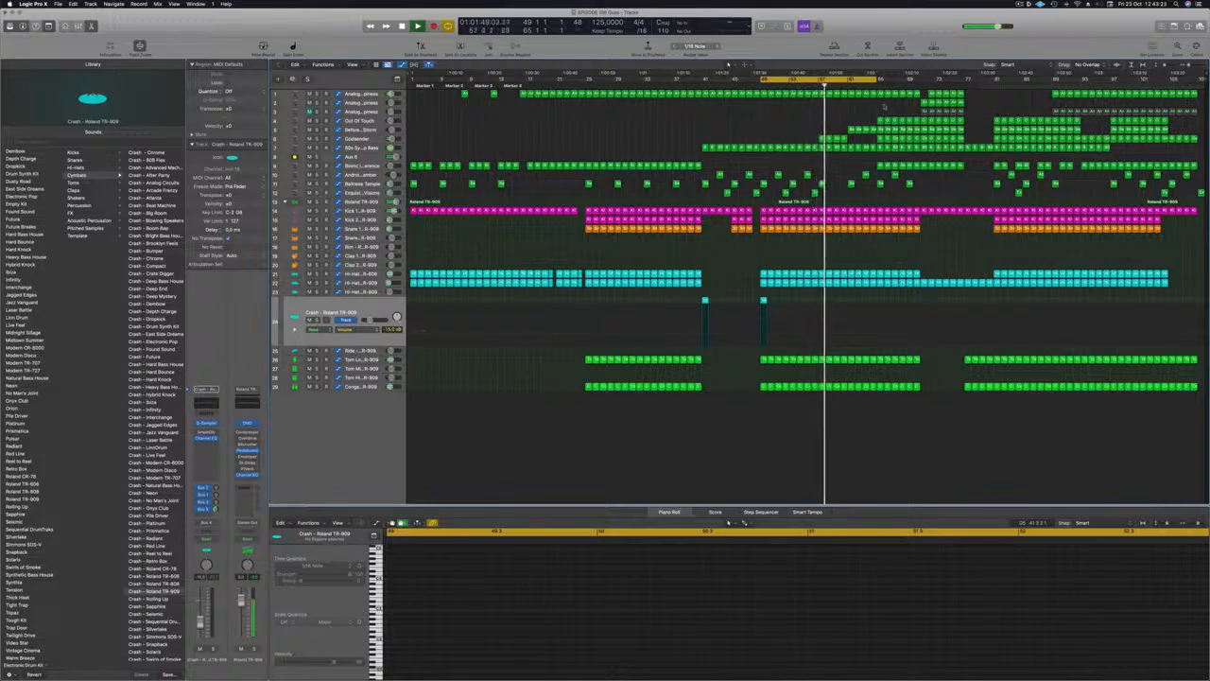
left_click(844, 131)
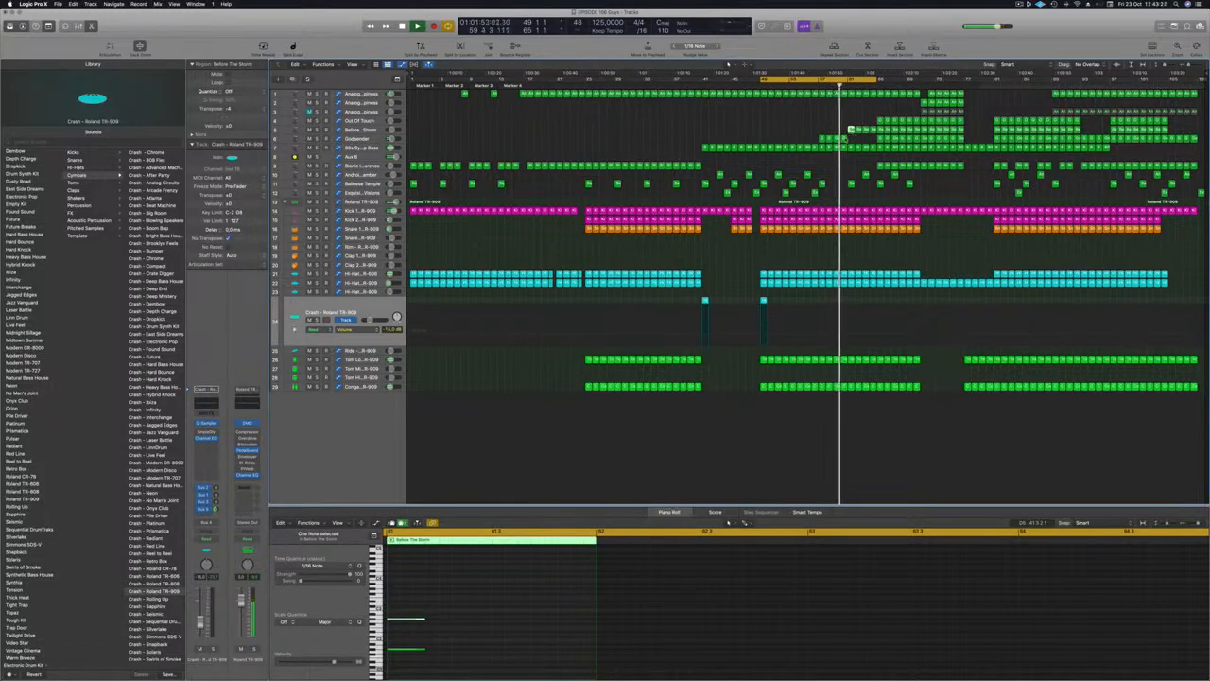
mouse_move(854, 140)
left_mouse_down()
mouse_move(821, 139)
mouse_move(858, 141)
left_mouse_up()
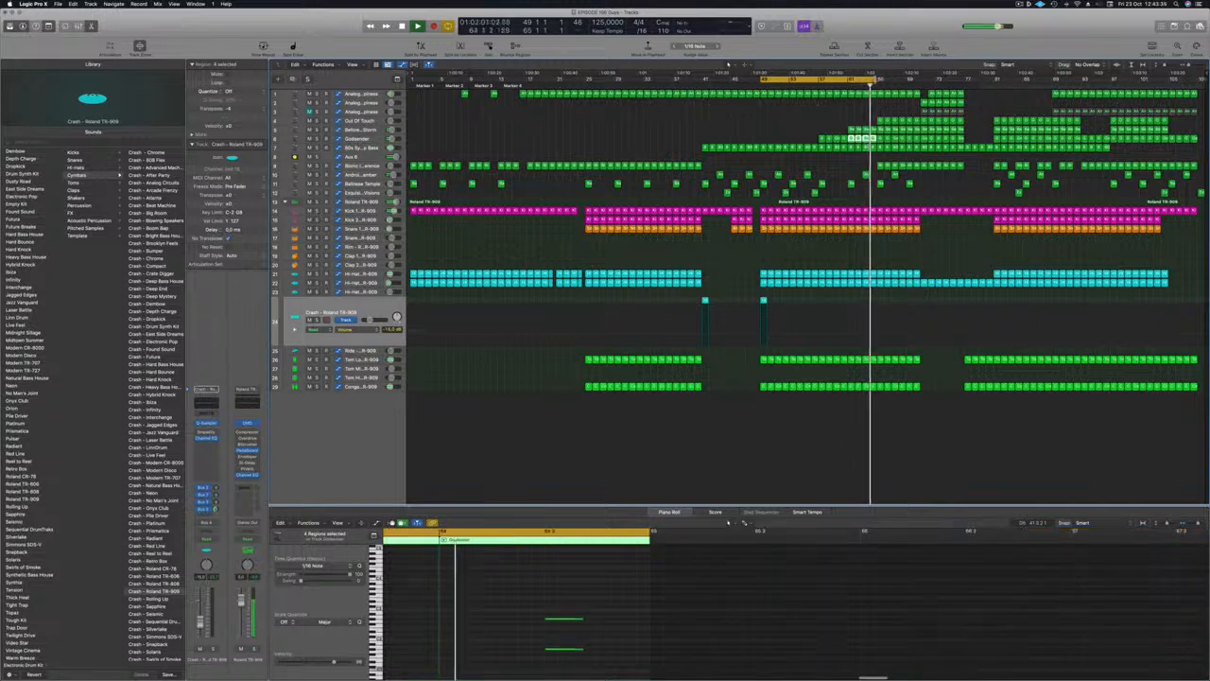
Repeat the section from bars 65 to 73 once across all tracks and extend the cycle range to bar 81
left_click_drag(806, 79, 936, 79)
key("ctrl+super+r")
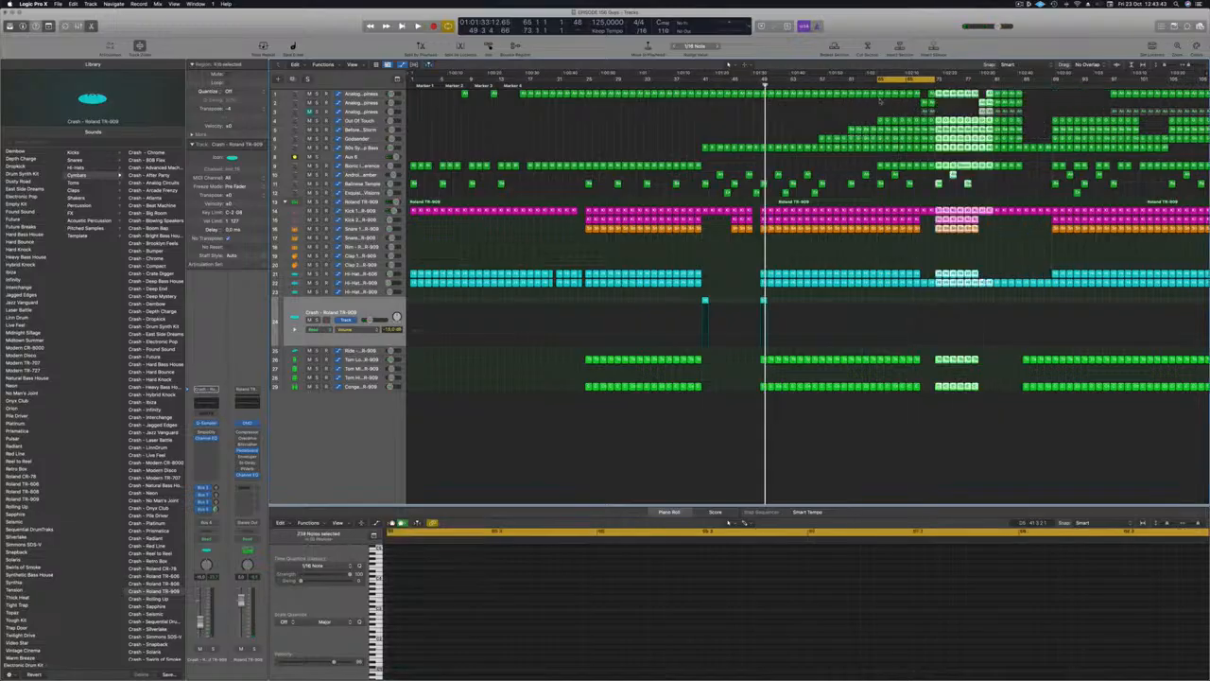
key("space")
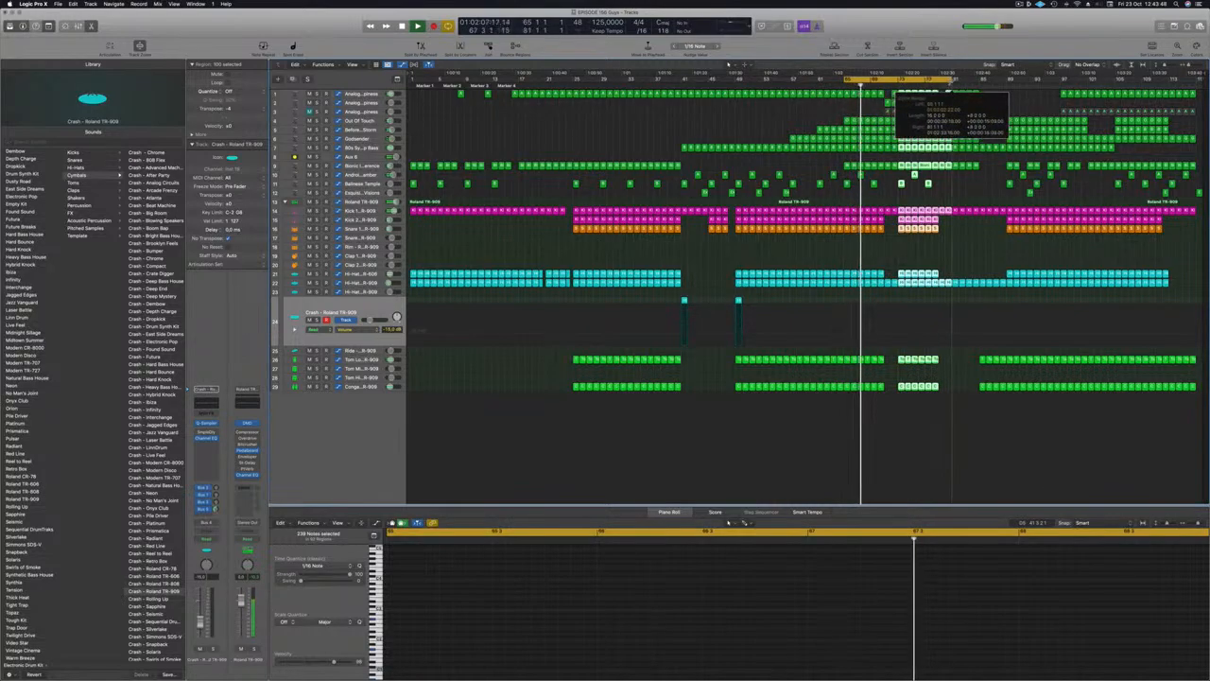
left_click(889, 260)
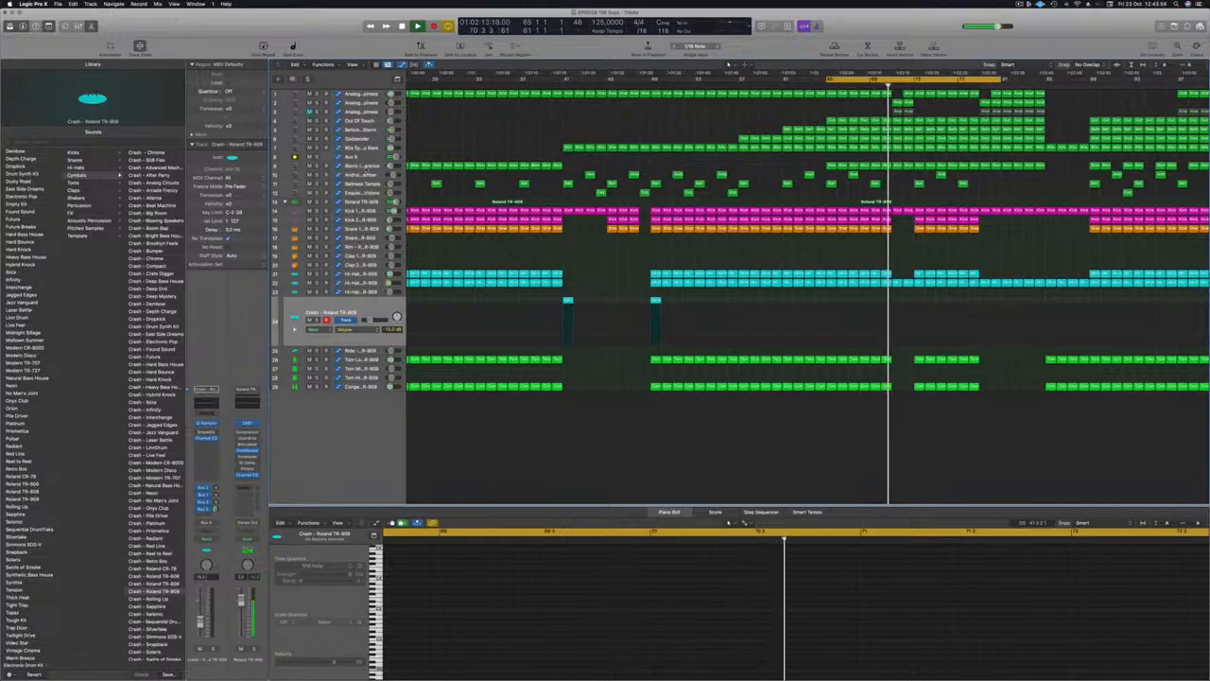
Audition the arrangement between bars 65 and 81 with the Bionic Interference track selected
left_click(877, 162)
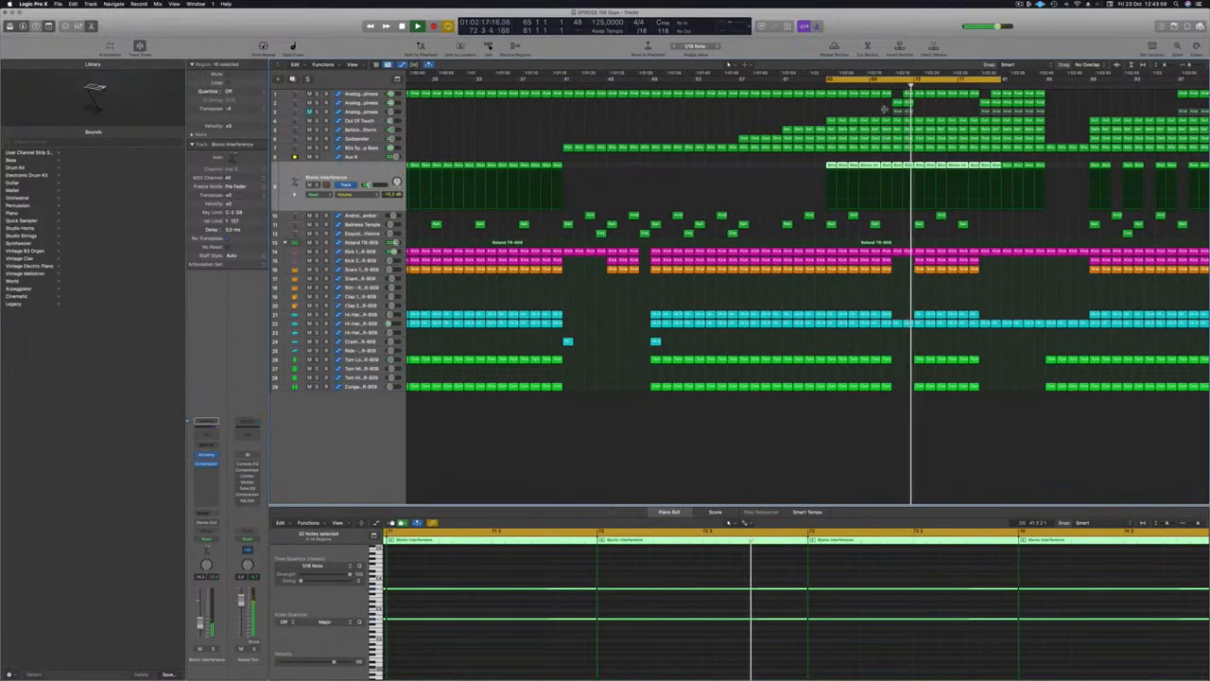
scroll(841, 102, "down", 5)
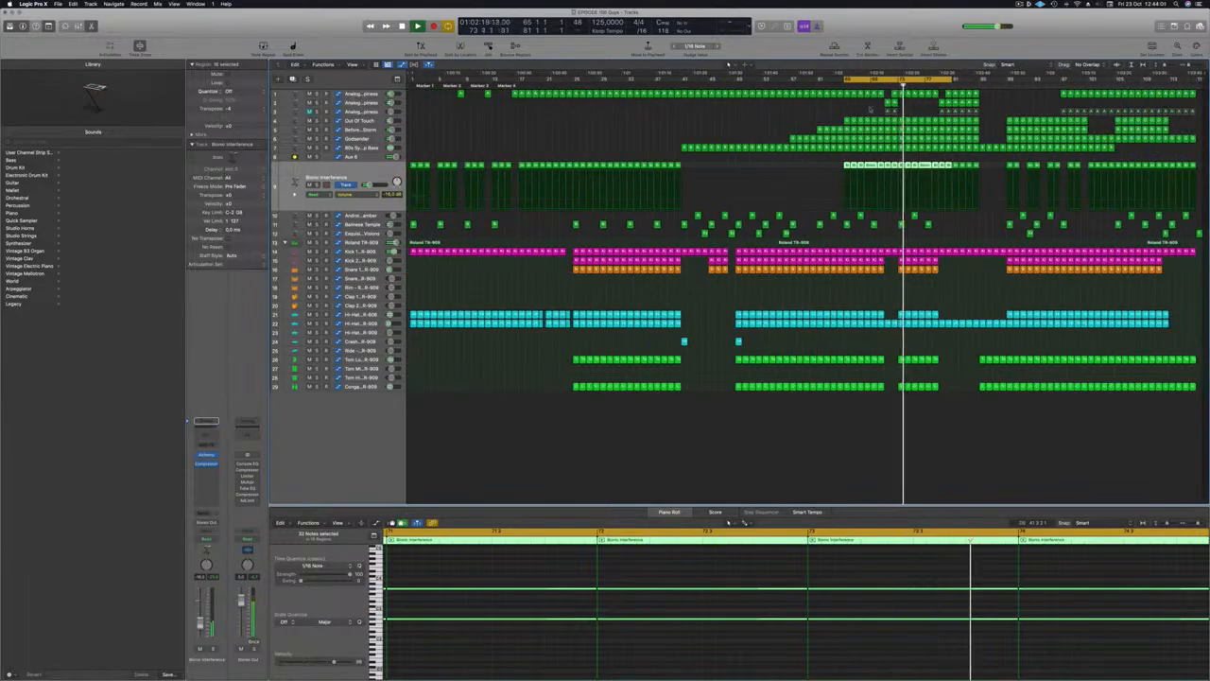
key("space")
key("super+Right")
key("super+Right")
key("super+Right")
key("super+Right")
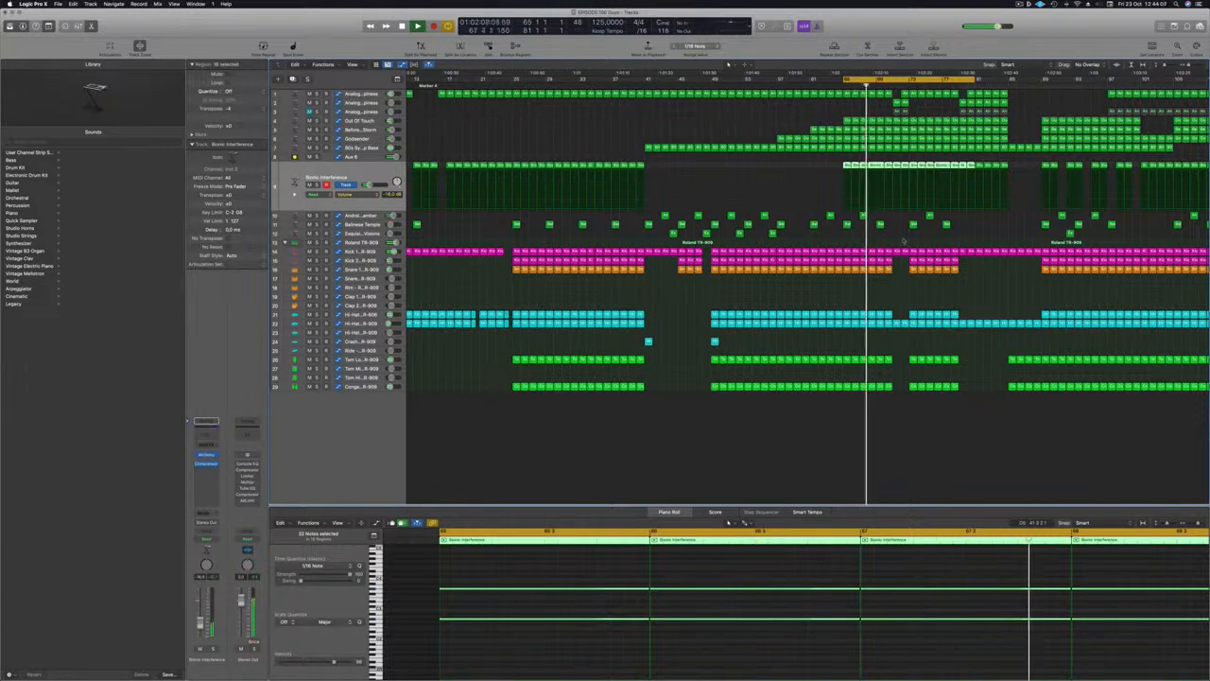
scroll(898, 220, "up", 2)
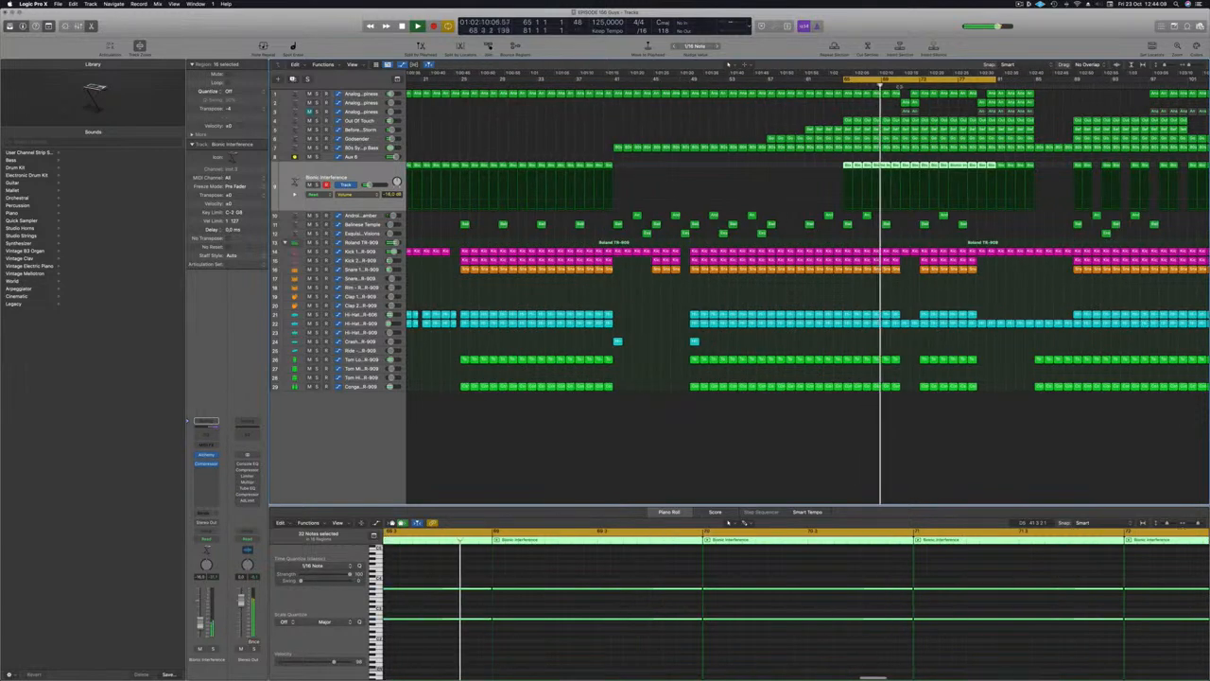
scroll(950, 109, "down", 2)
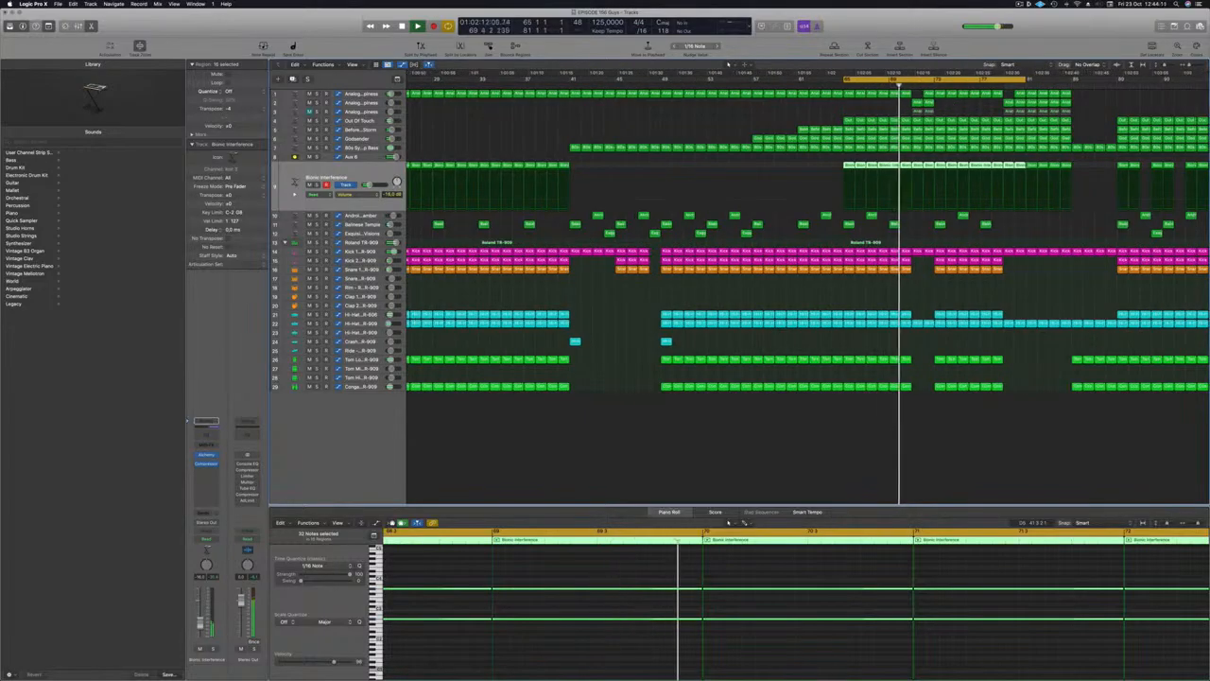
scroll(950, 109, "down", 2)
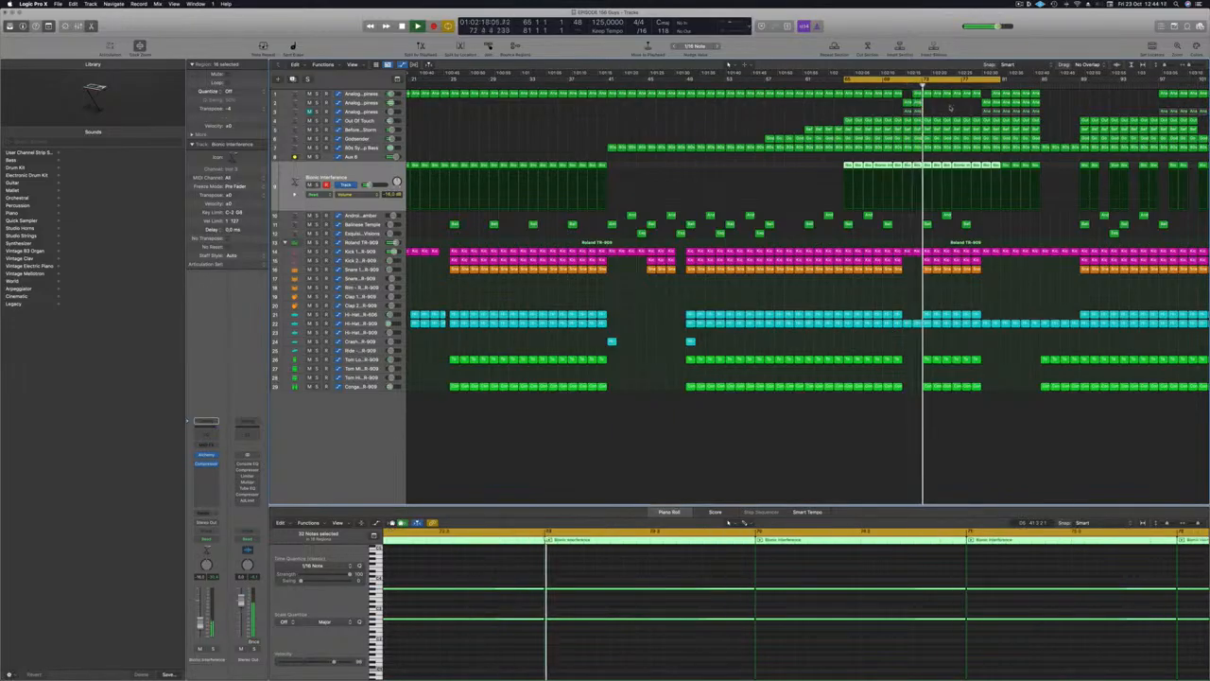
scroll(945, 109, "down", 3)
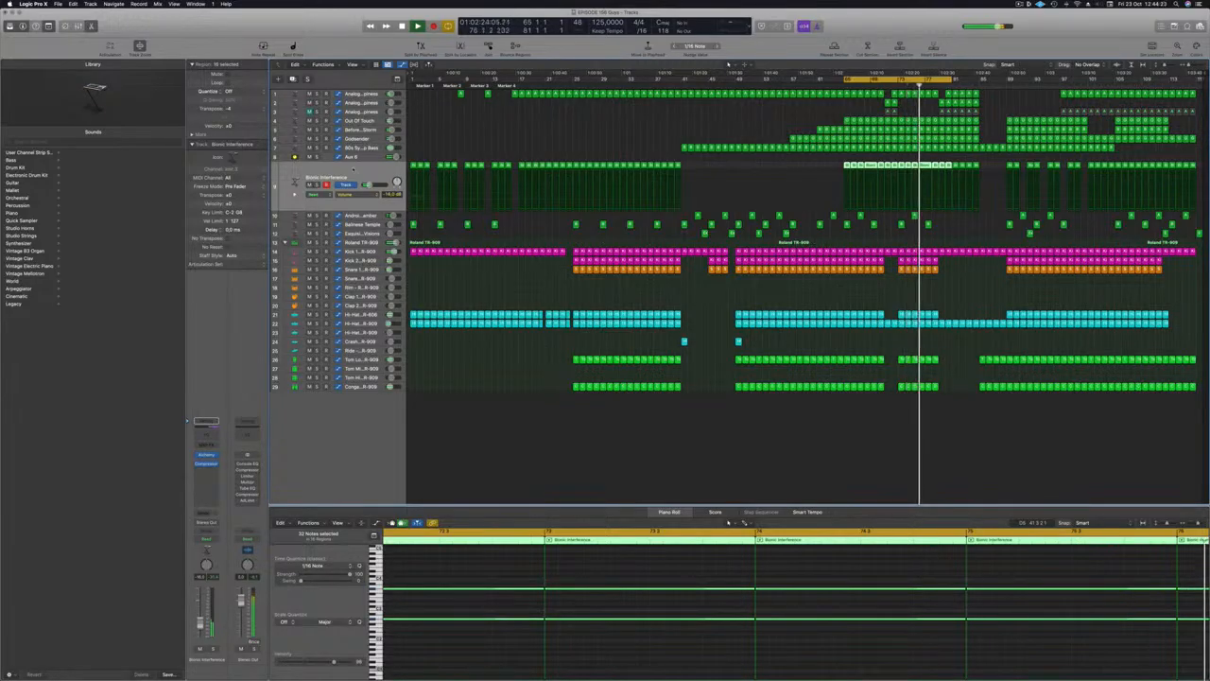
Lower the Aux 6 filter frequency automation at bar 65 during playback and open the Channel EQ on Aux 6
left_click(371, 156)
key("space")
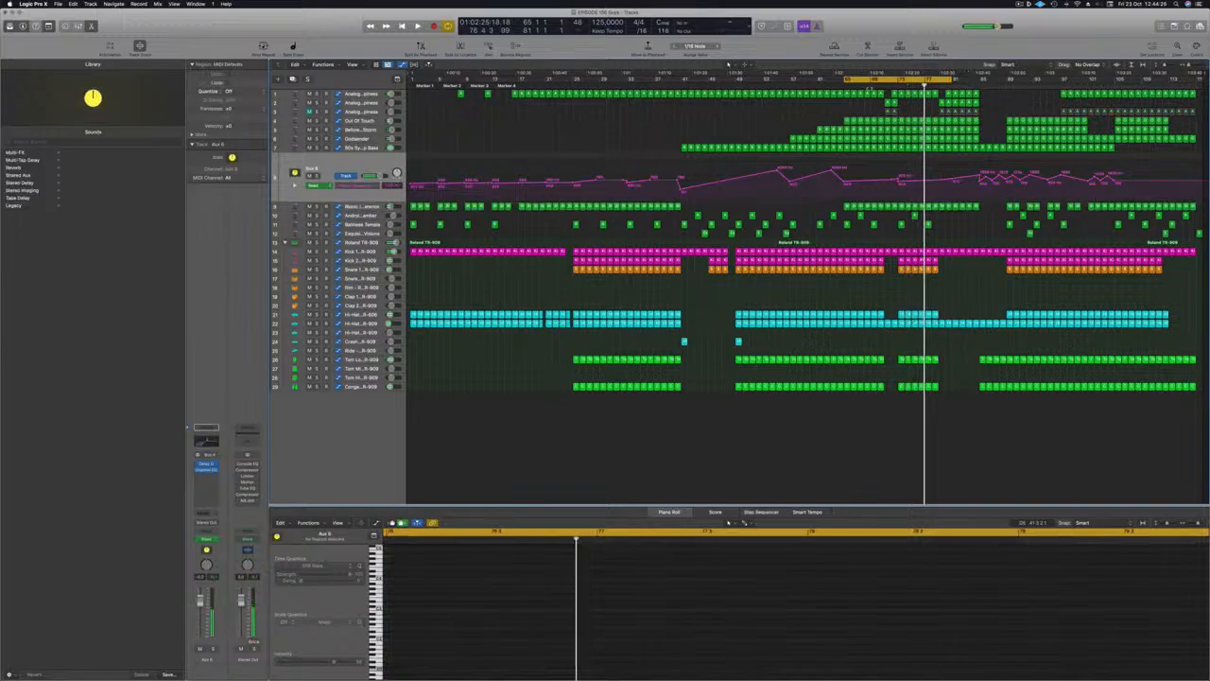
key("space")
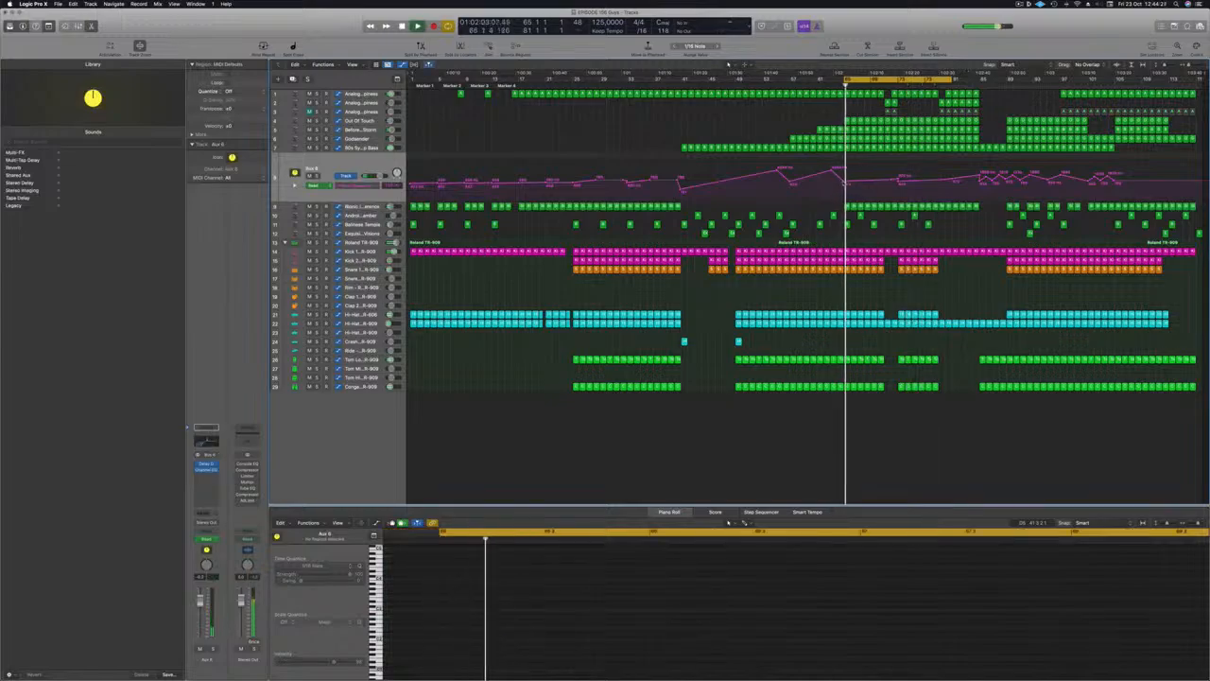
left_click(845, 185)
left_click_drag(845, 189, 844, 187)
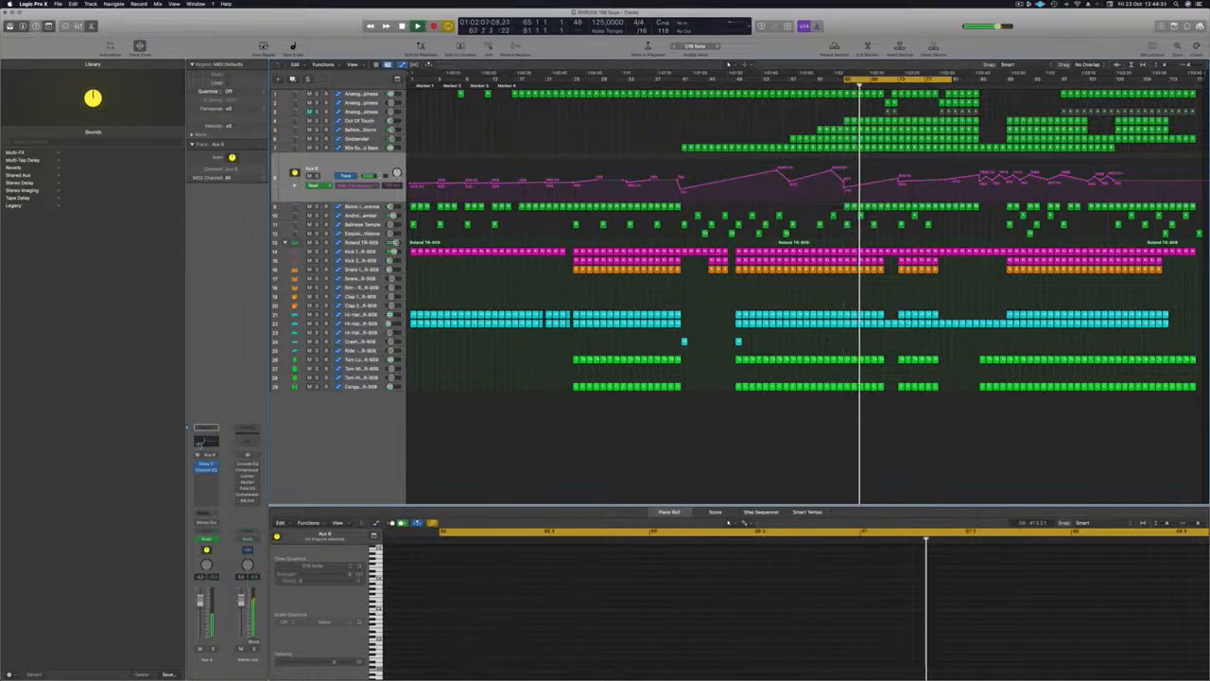
left_click(201, 444)
left_click_drag(852, 251, 665, 291)
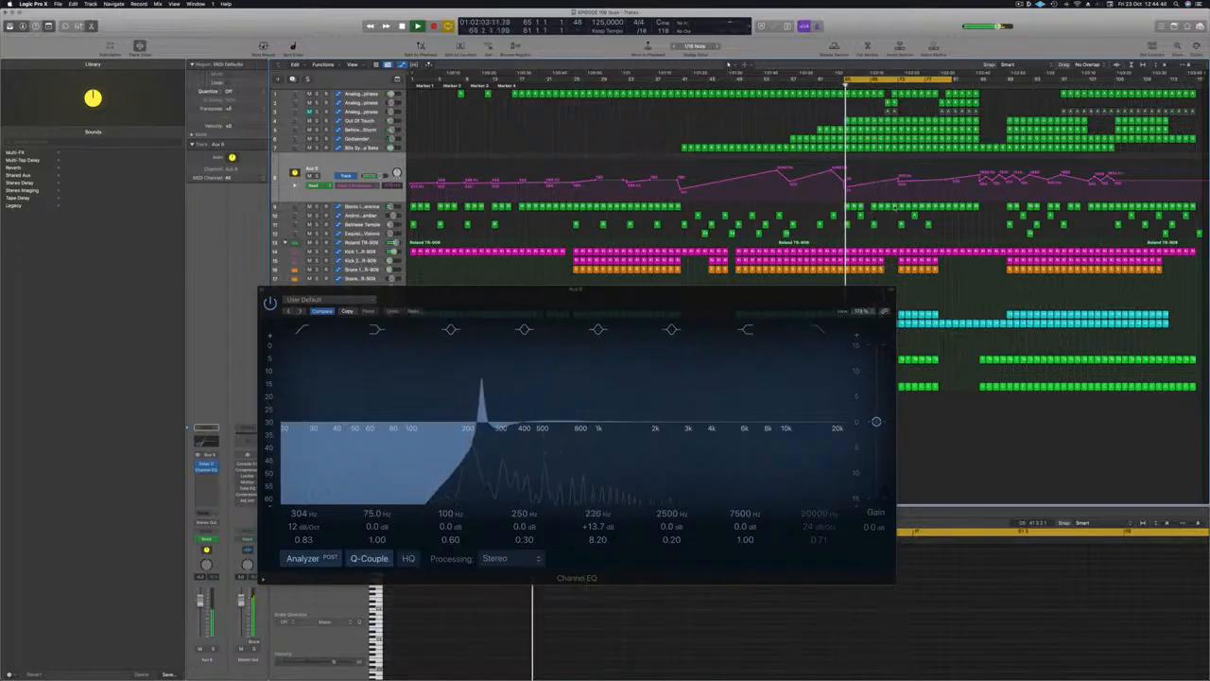
Delete single Bionic Interference regions between about bars 75 and 84 to break the part into short groups
left_click(913, 206)
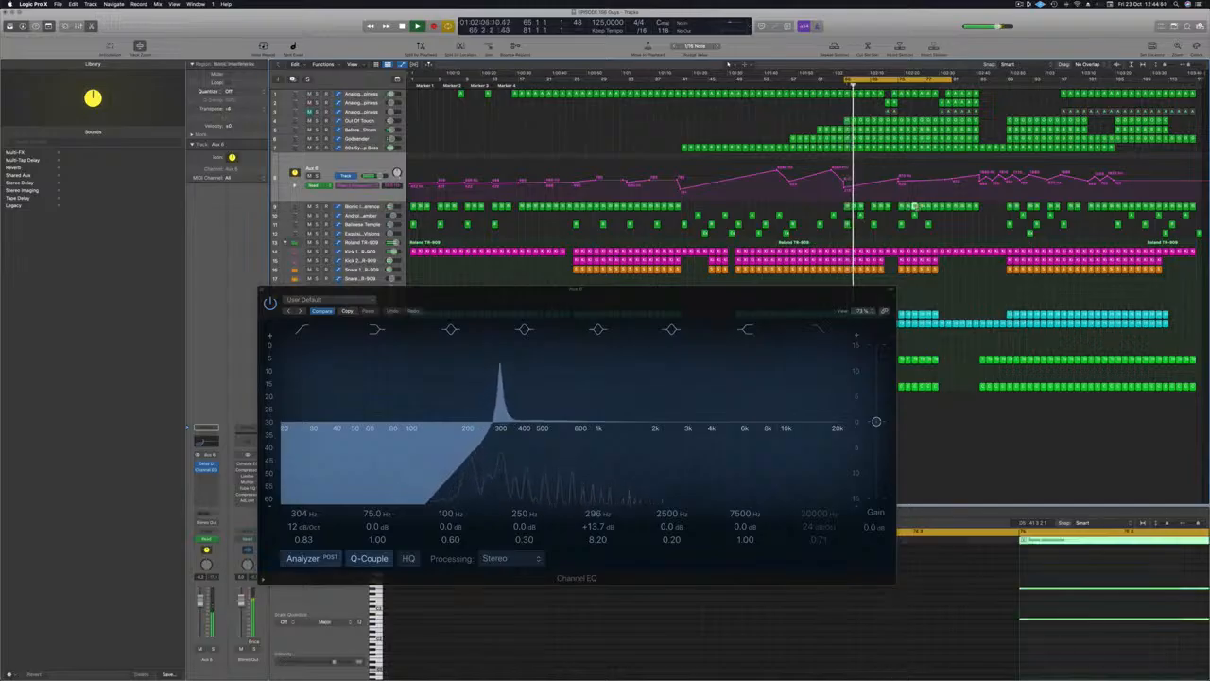
key("Delete")
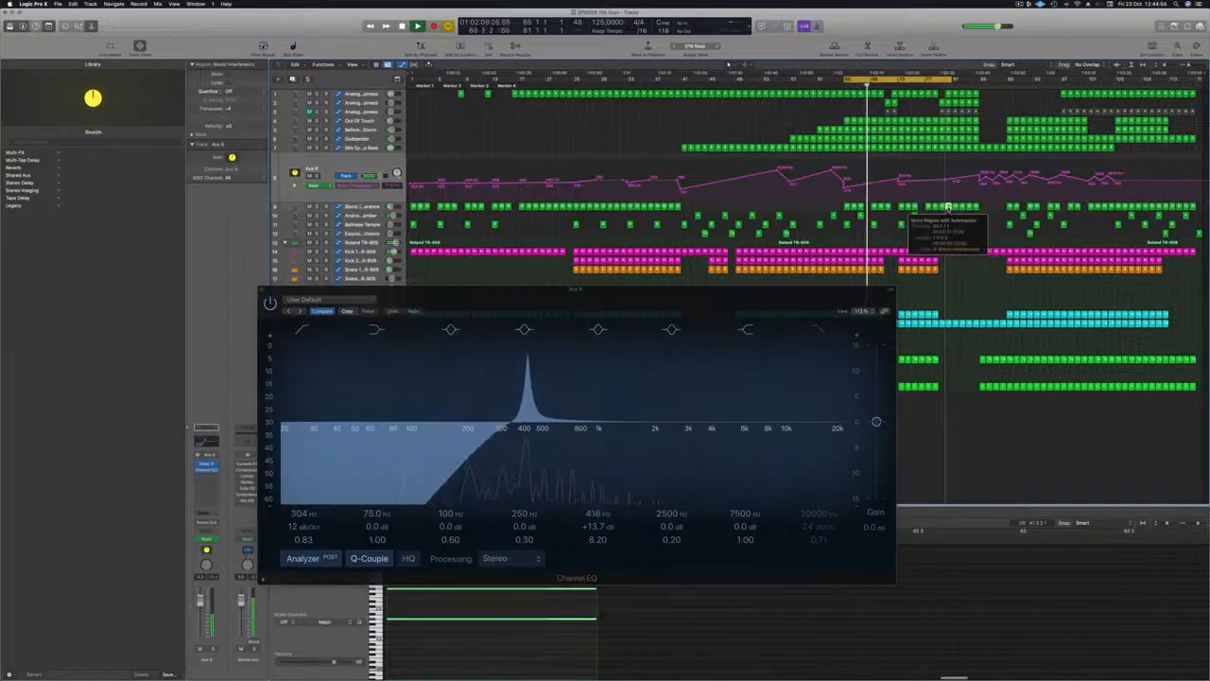
left_click(976, 206)
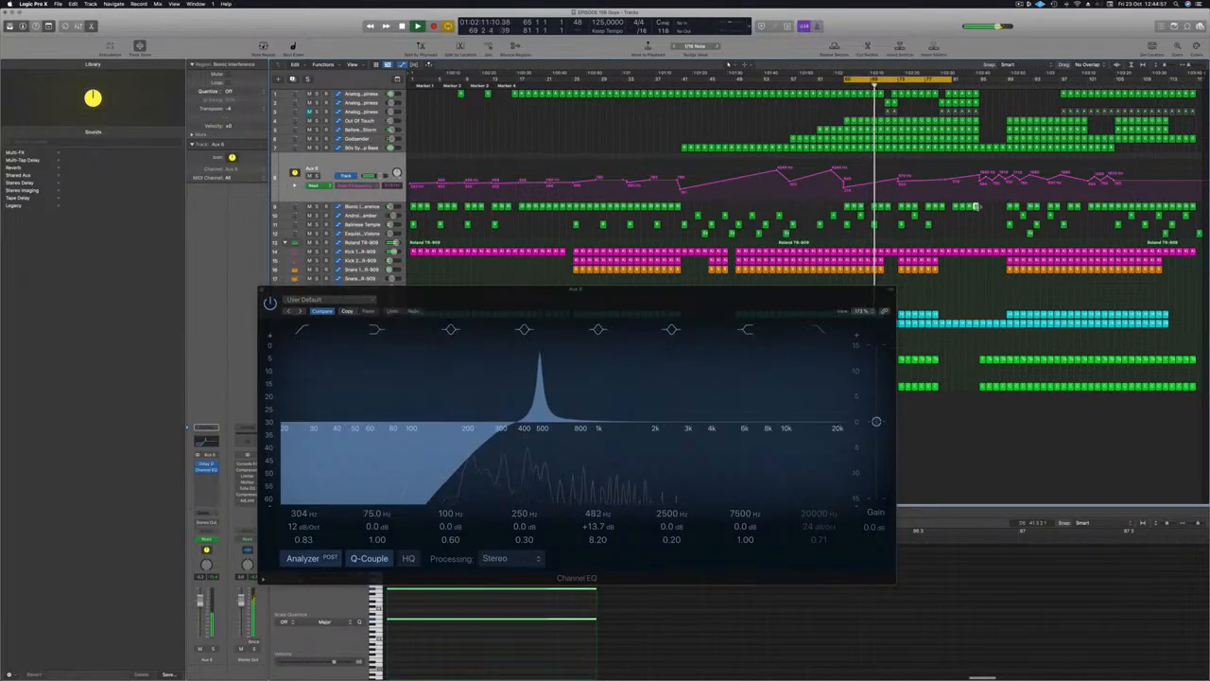
key("Delete")
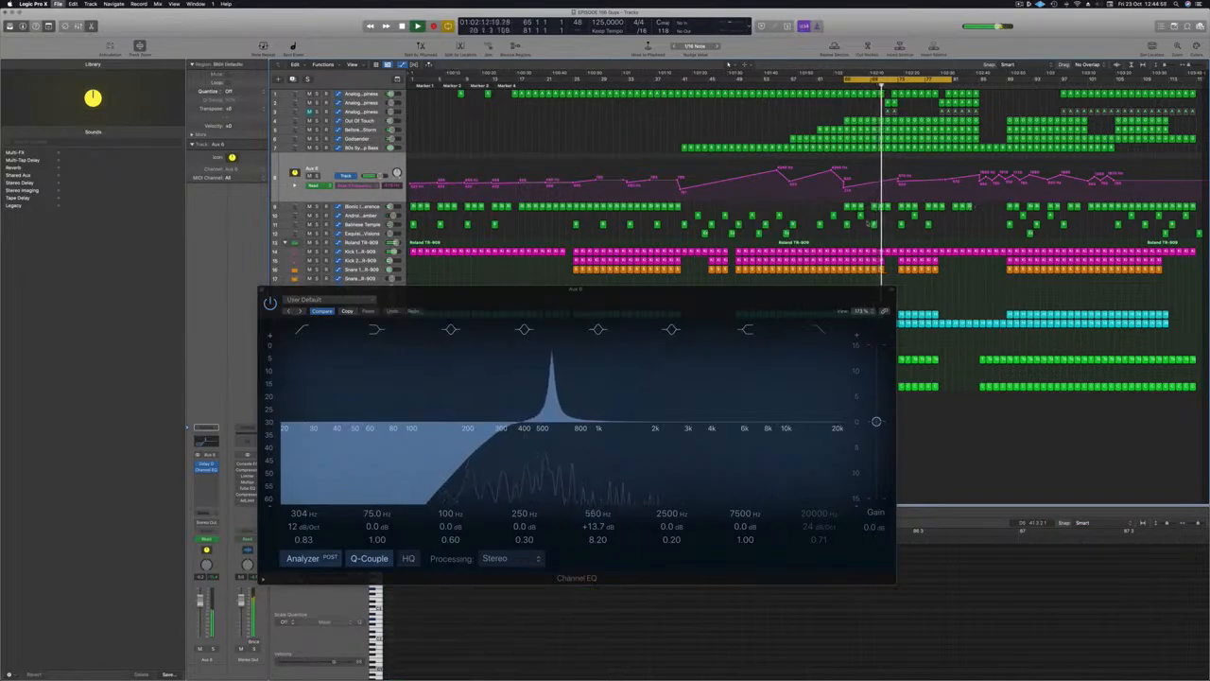
Reshape the Aux 6 frequency automation to peak near bar 72, drop around bar 73 and climb again towards bar 79
left_click_drag(750, 296, 797, 293)
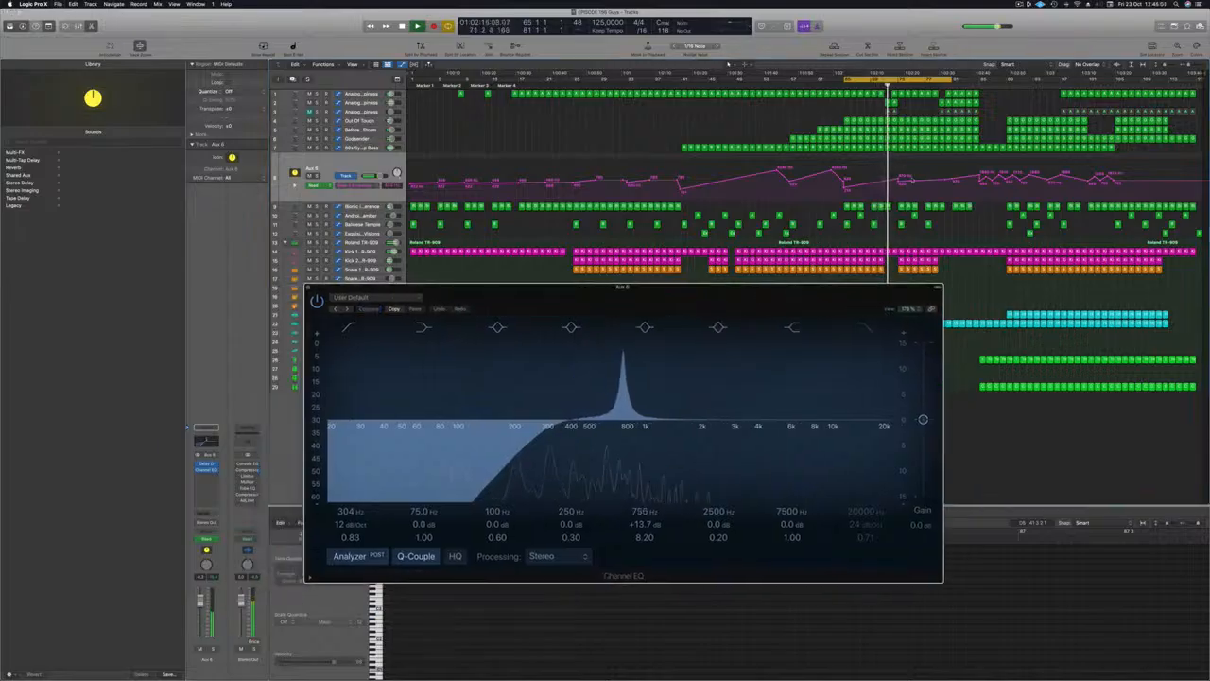
left_click(888, 183)
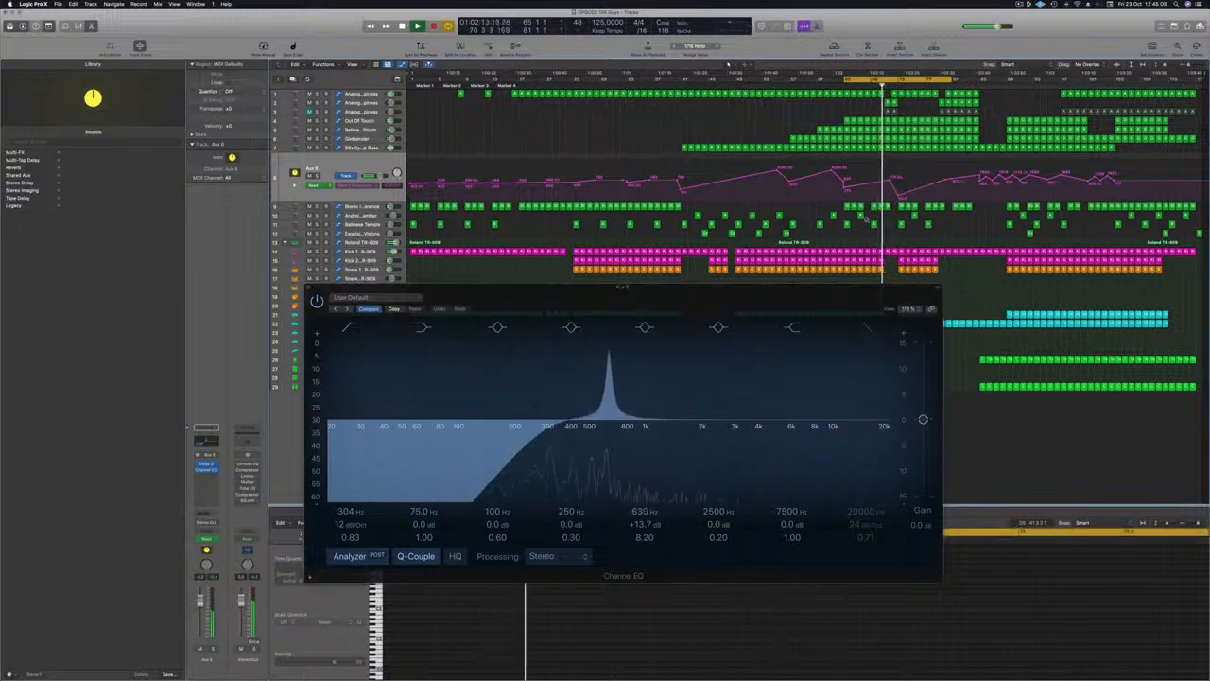
key("super+Right")
key("super+Right")
key("super+Right")
key("super+Right")
key("super+Right")
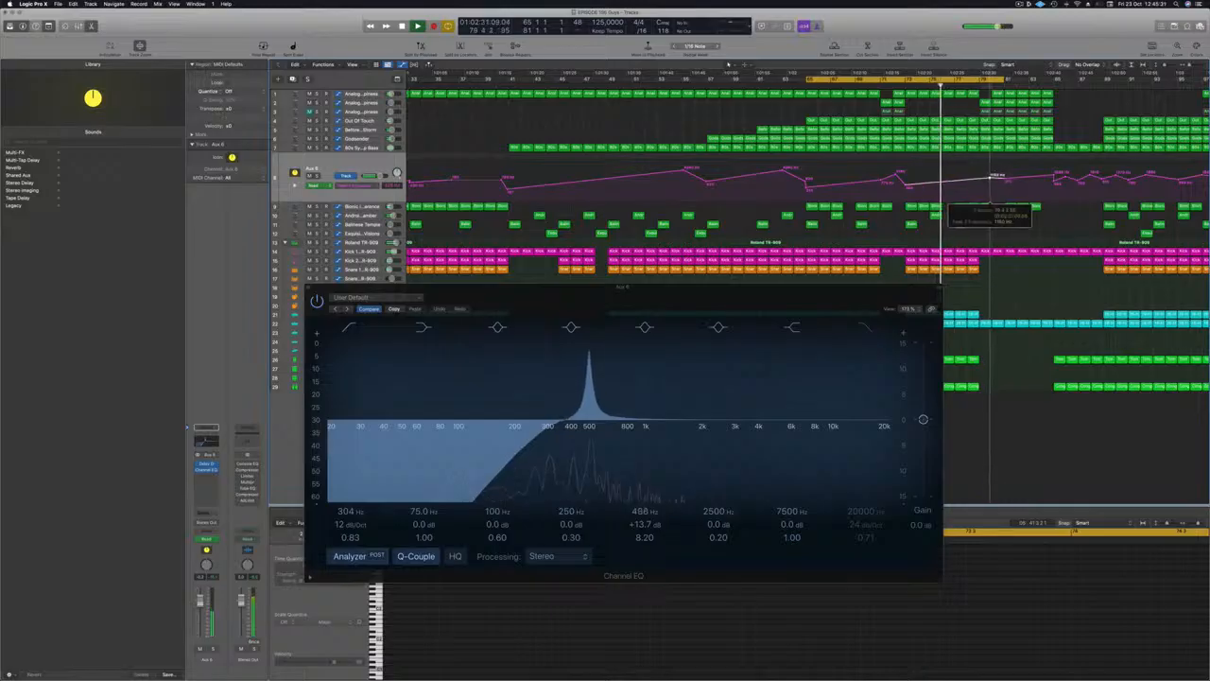
Move the Channel EQ window clear of the tracks and delete the remaining hi-hat regions between bars 85 and 89
scroll(951, 224, "down", 5)
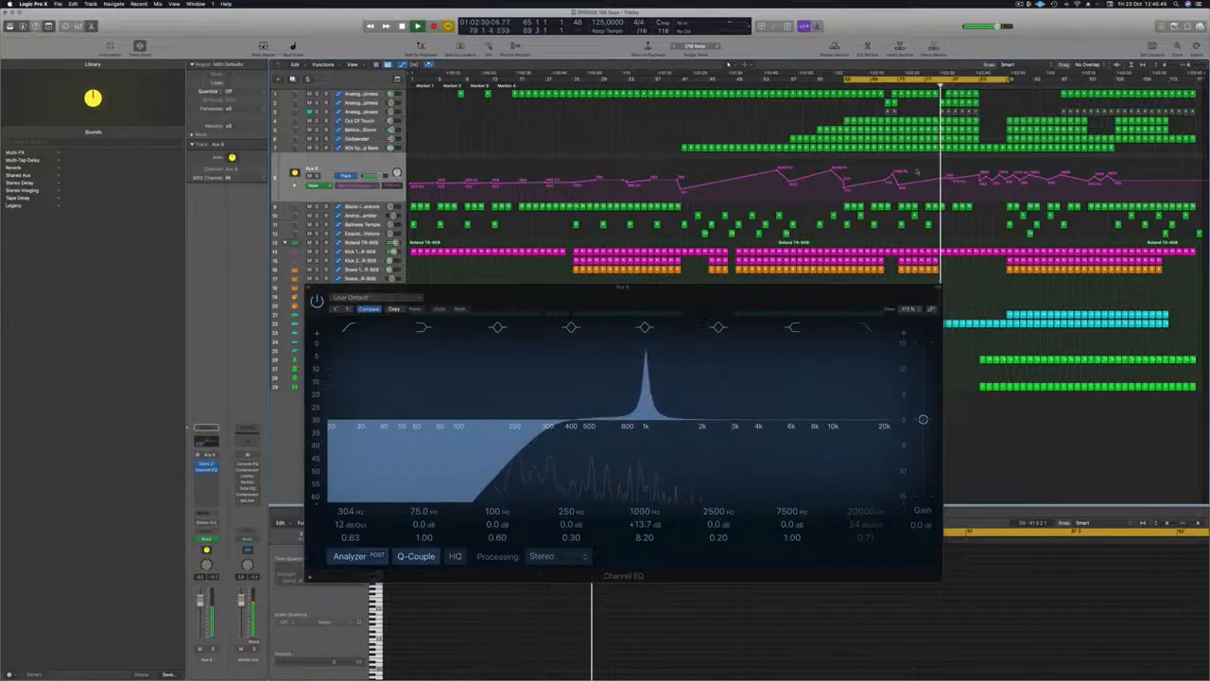
left_click_drag(935, 287, 861, 494)
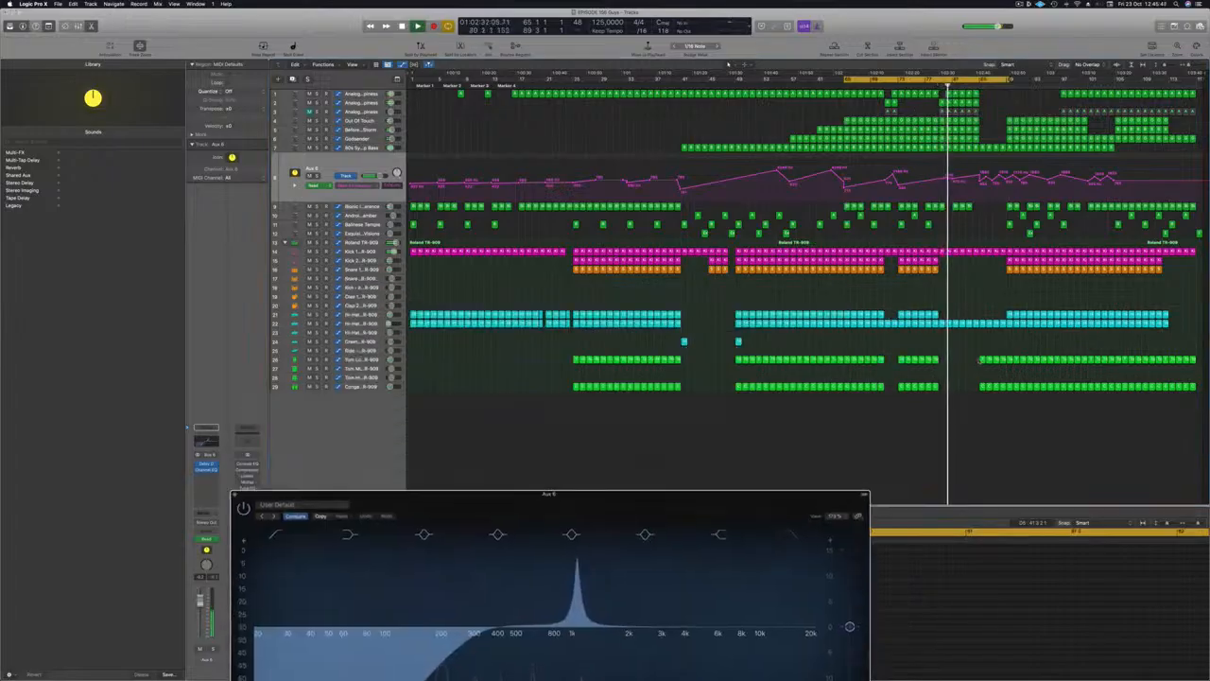
left_click(995, 324)
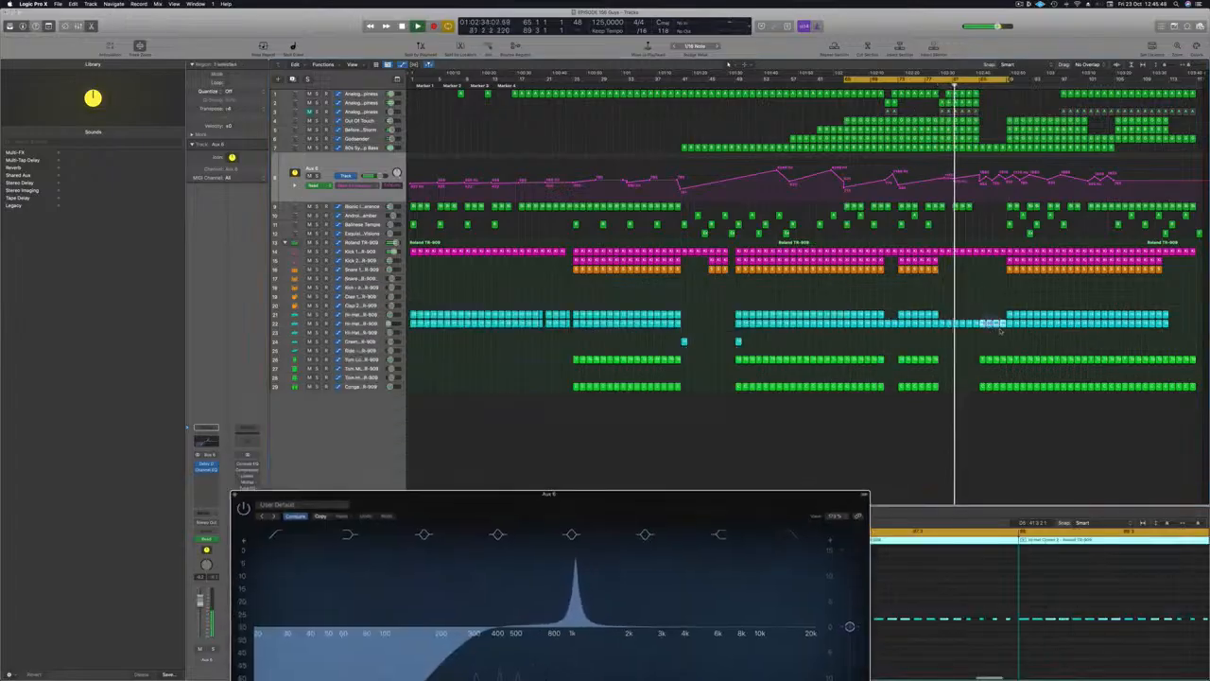
key("Delete")
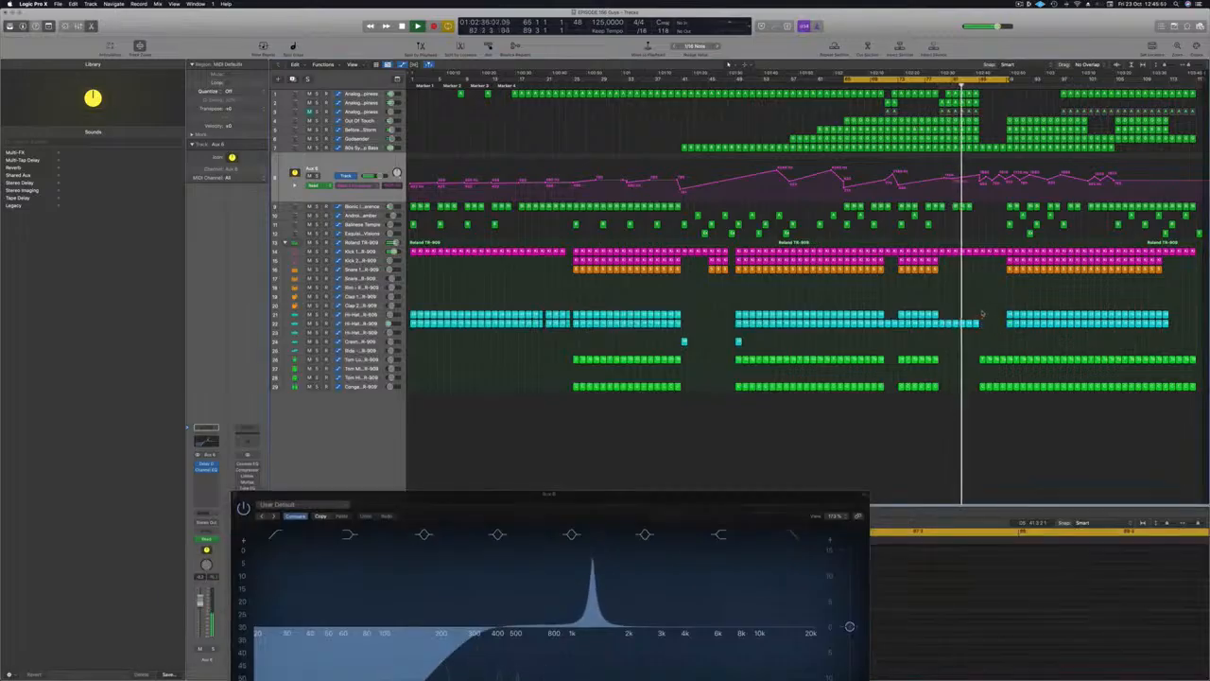
Set the cycle range to bars 85 to 89 and repeat that section four times
left_click_drag(982, 313, 1028, 395)
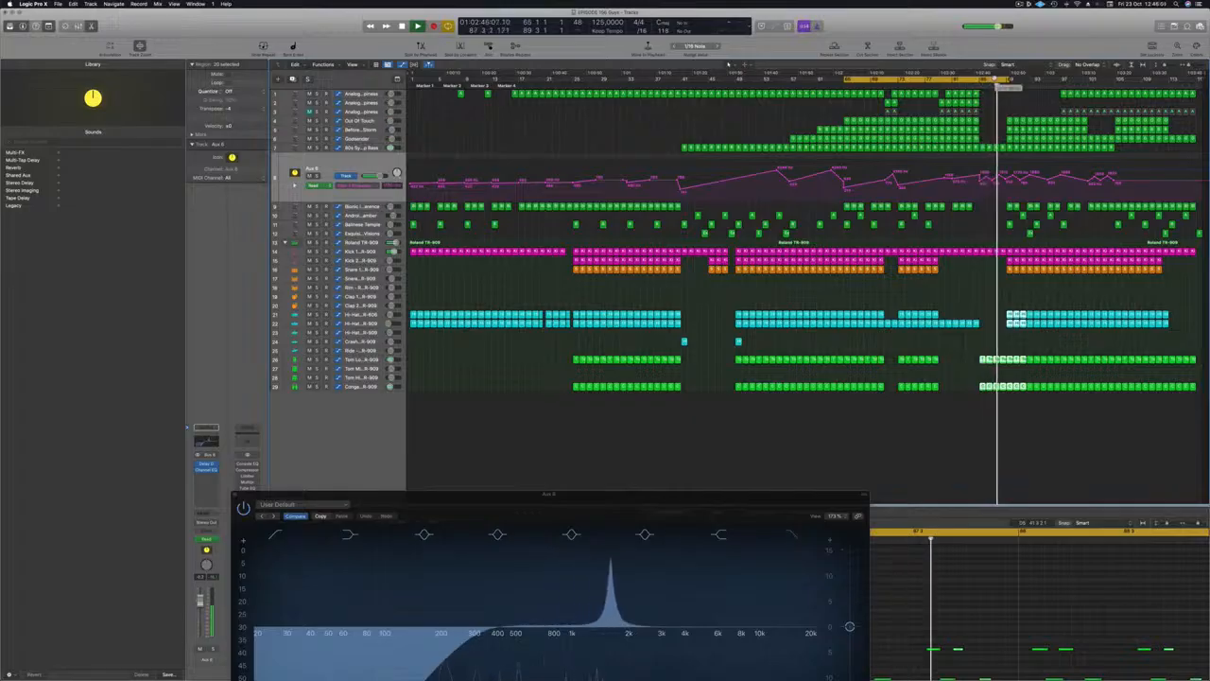
key("c")
key("c")
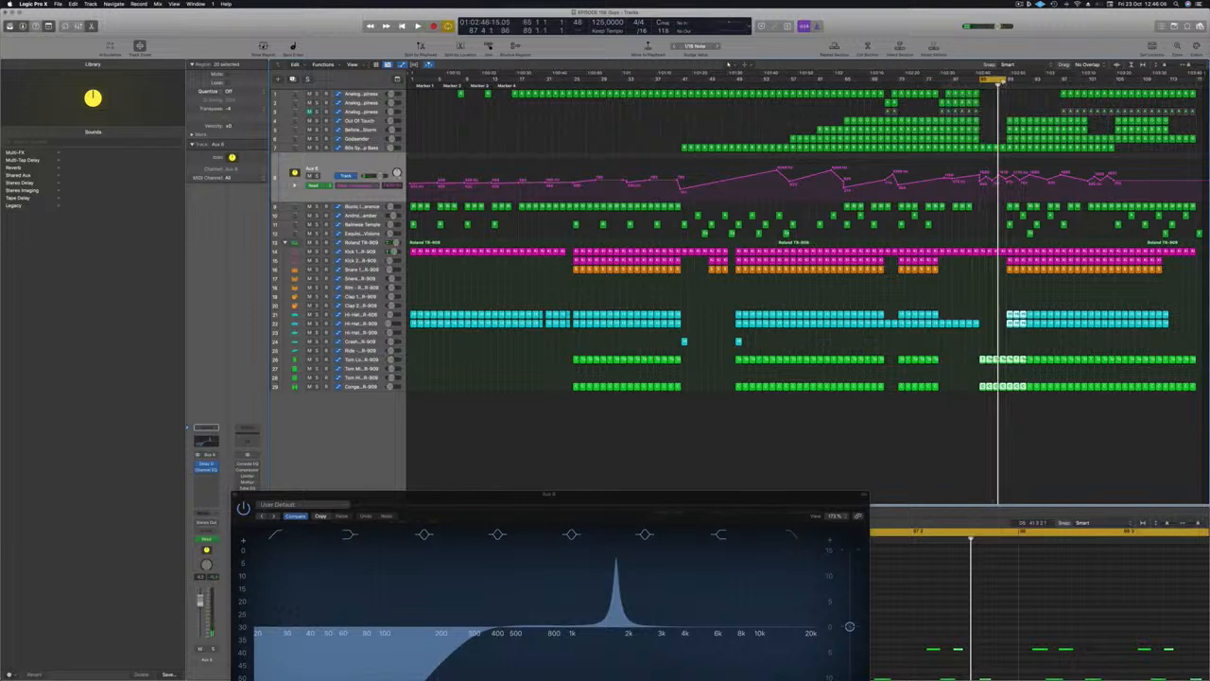
key("ctrl+super+r")
key("ctrl+super+r")
key("ctrl+super+r")
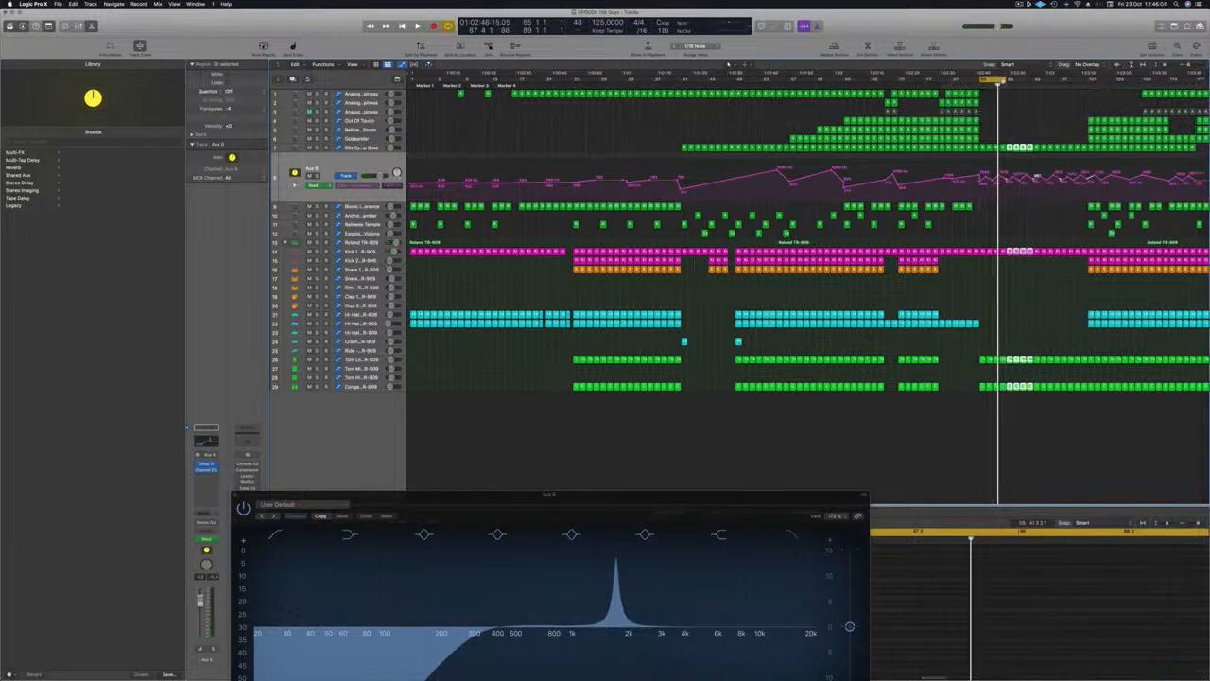
key("ctrl+super+r")
scroll(1066, 92, "down", 3)
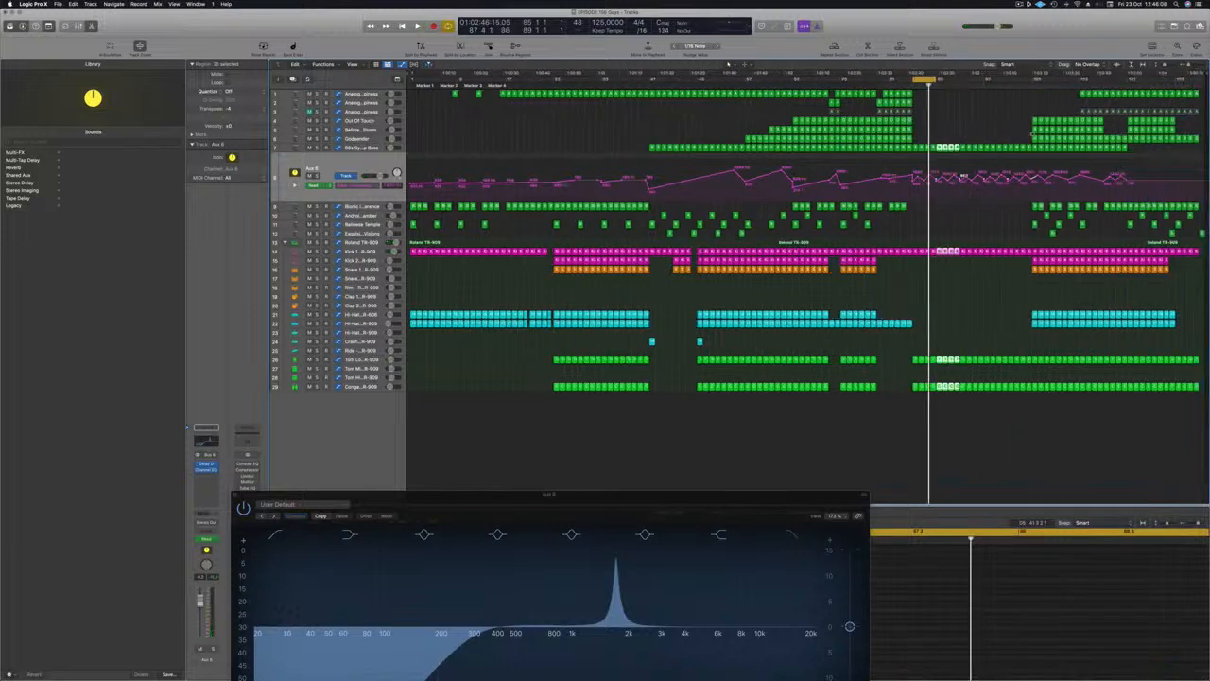
Extend the cycle to bar 97, play from about bar 81 and select the Roland TR-909 track
key("space")
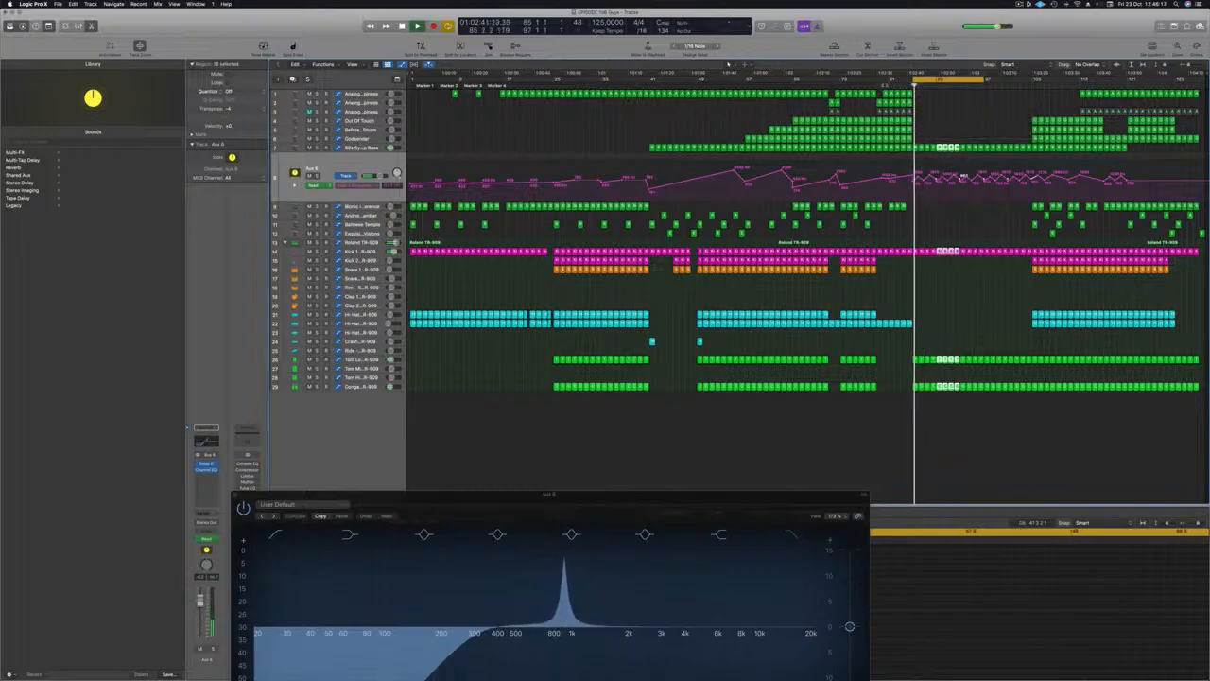
left_click(886, 84)
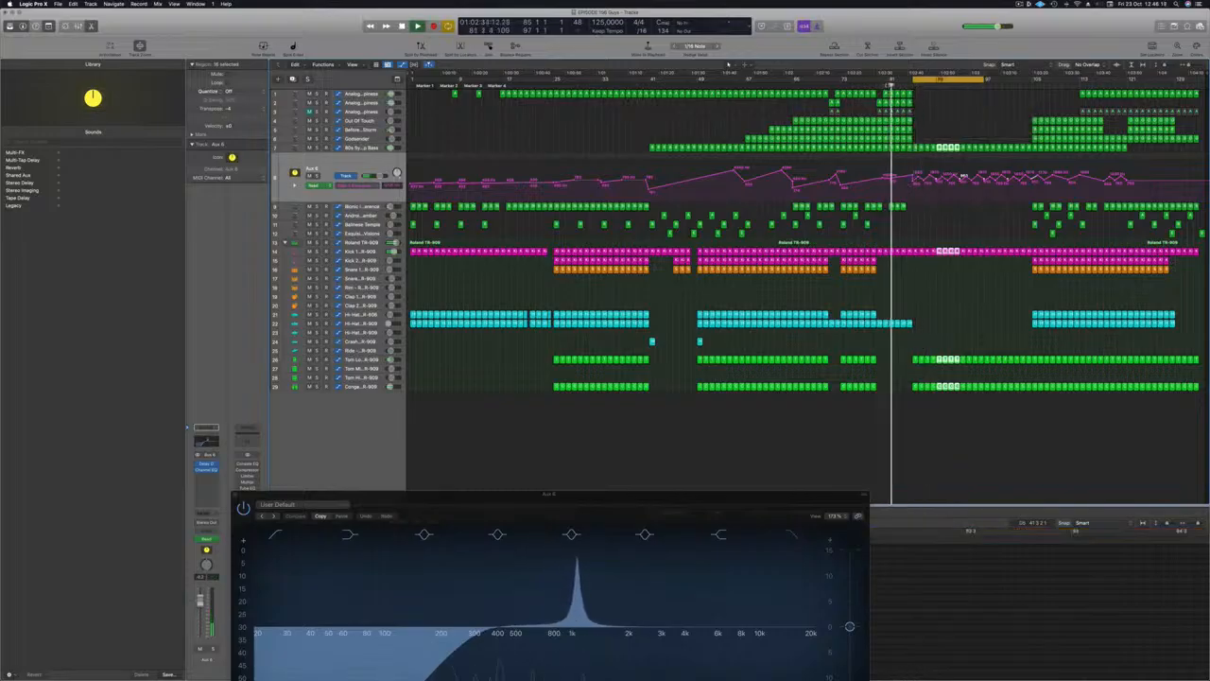
left_click(378, 251)
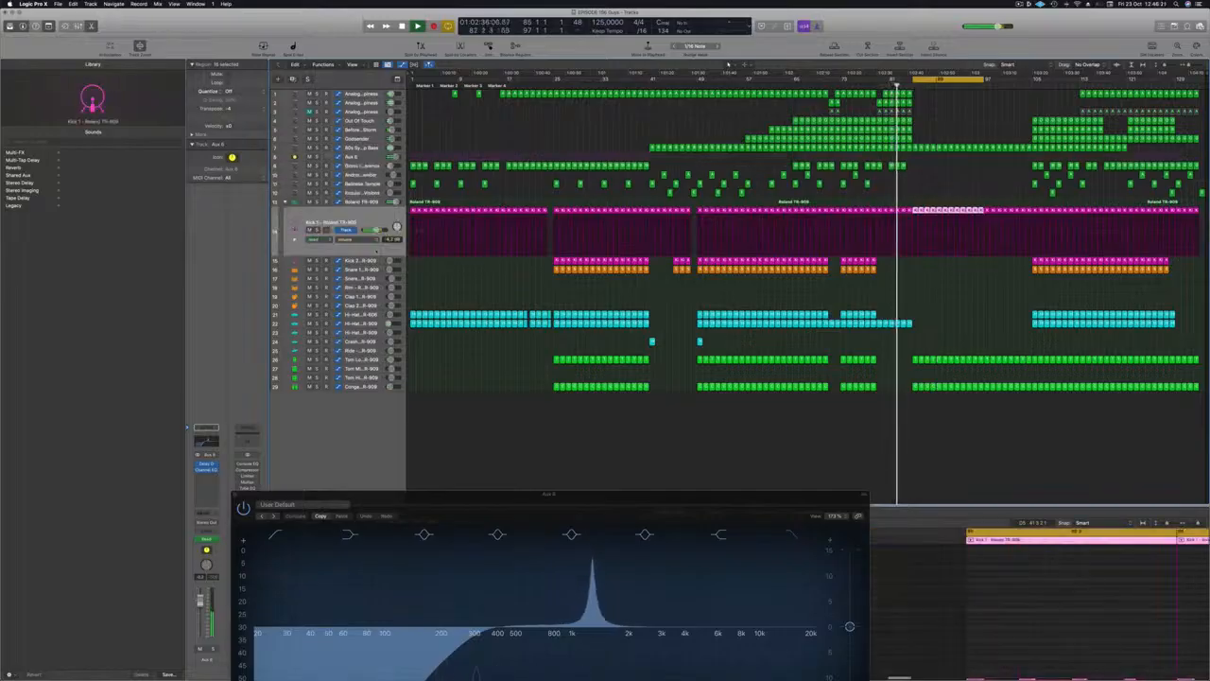
left_click(372, 202)
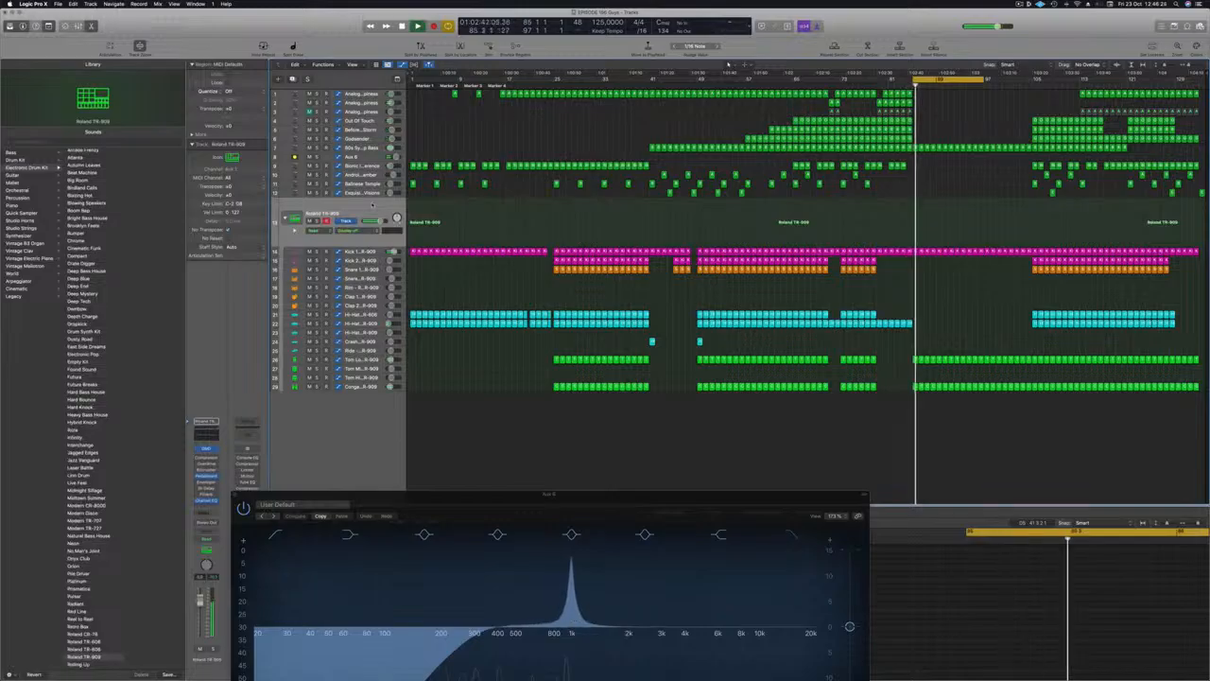
key("space")
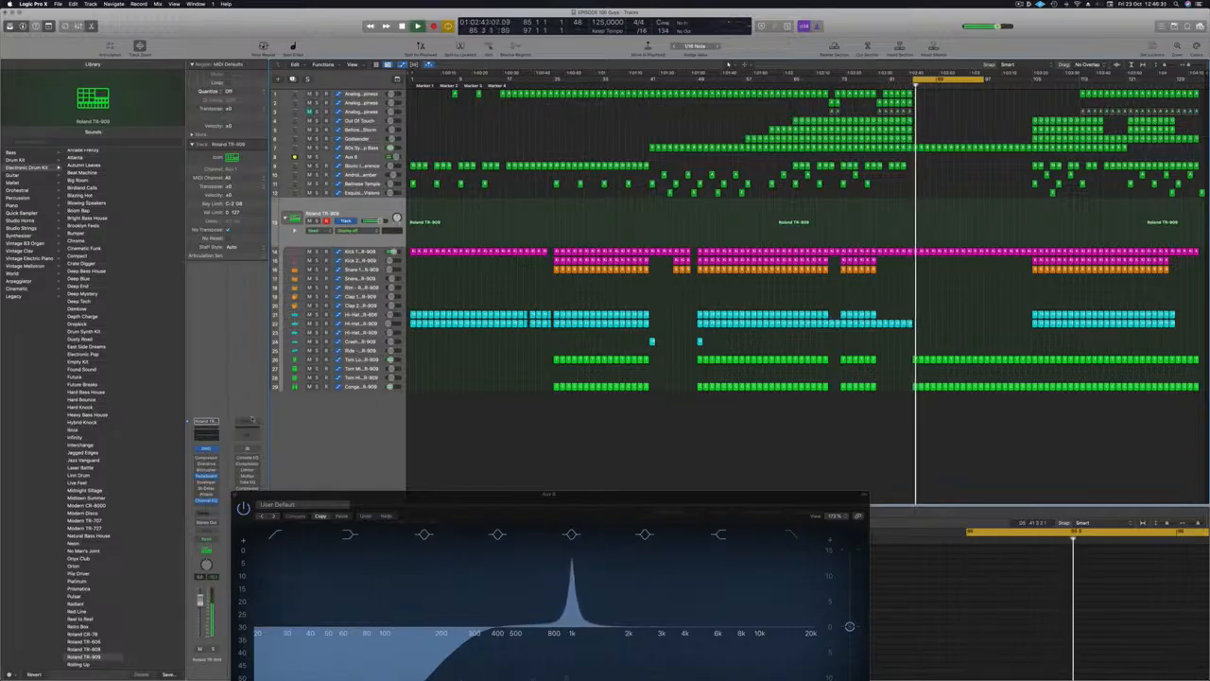
Close the Channel EQ window of Aux 6
left_click_drag(390, 487, 831, 391)
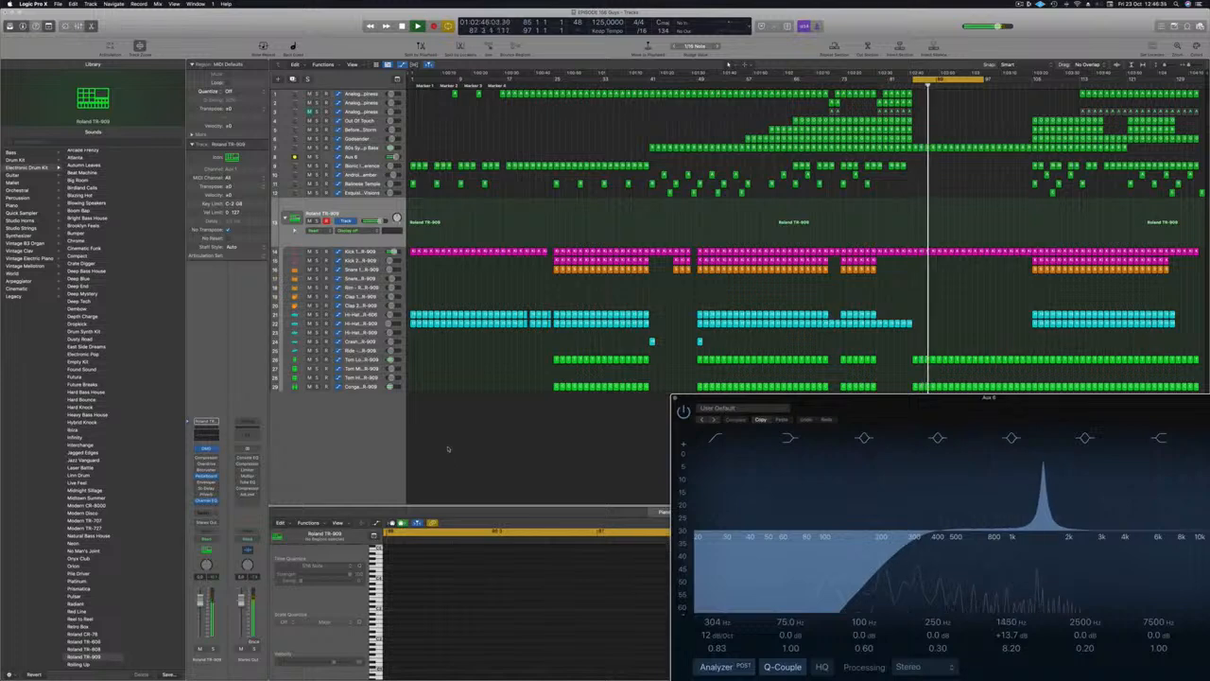
key("x")
left_click_drag(823, 396, 696, 338)
key("x")
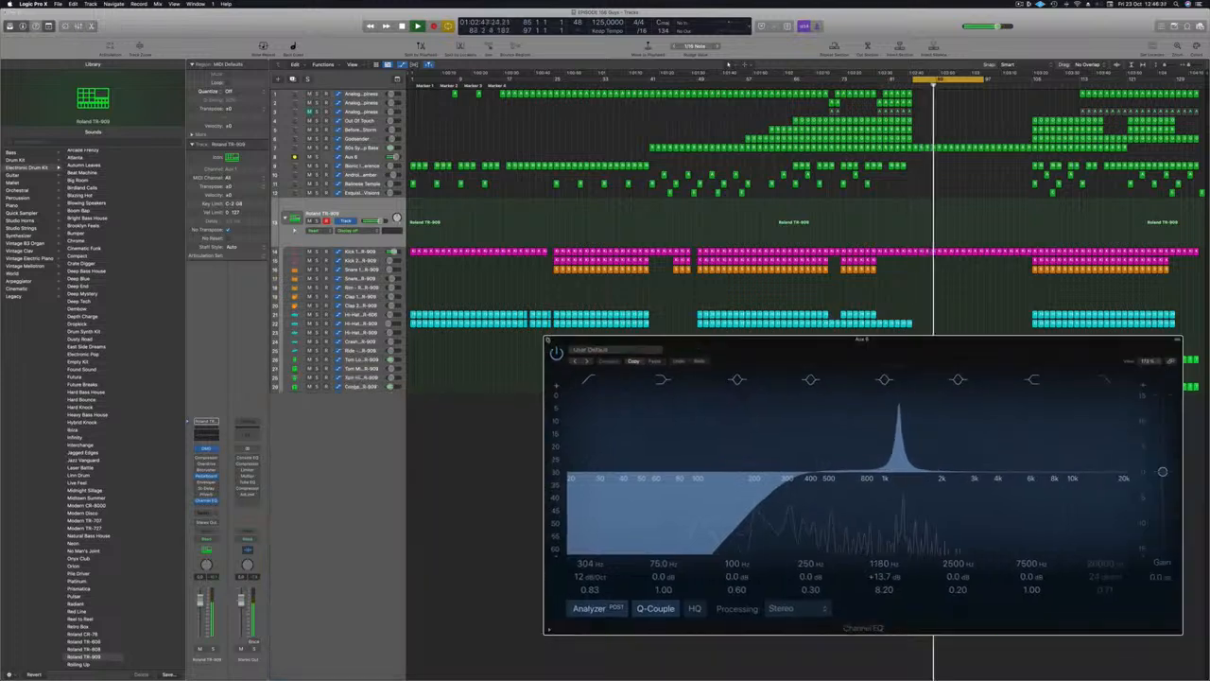
left_click(550, 339)
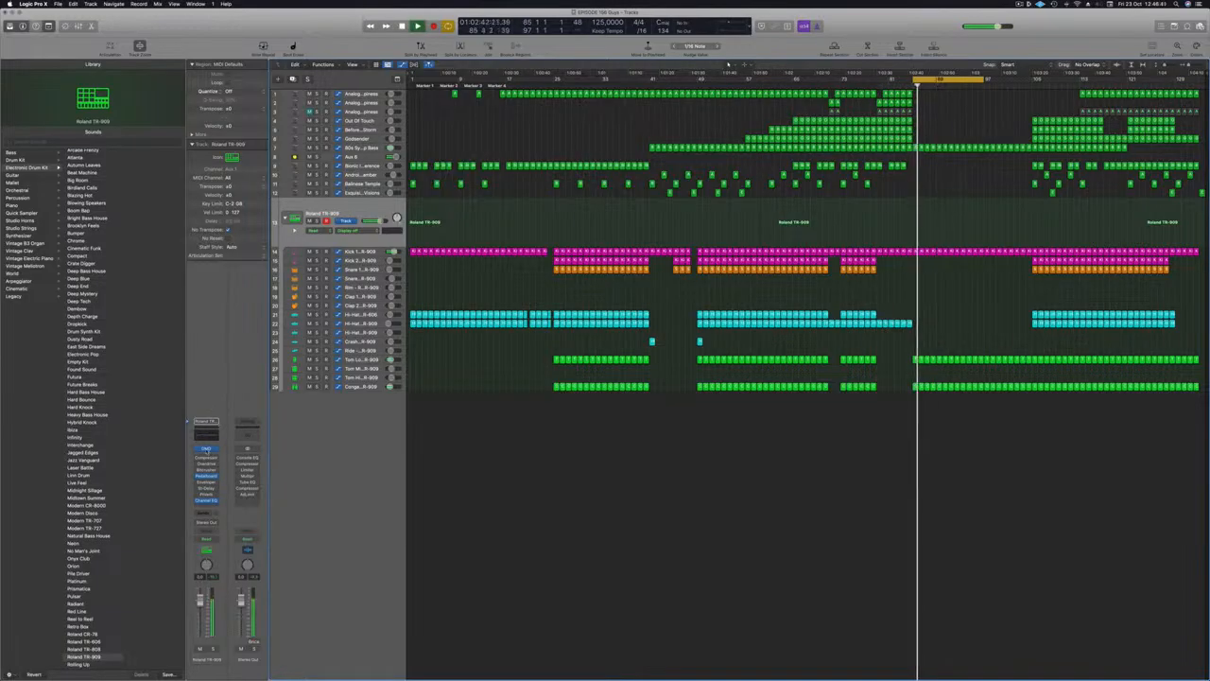
Record a falling high-cut filter sweep from bar 85 in Touch mode with the Roland TR-909's Drum Machine Designer, then hide its window
left_click(206, 450)
left_click_drag(1028, 118, 809, 119)
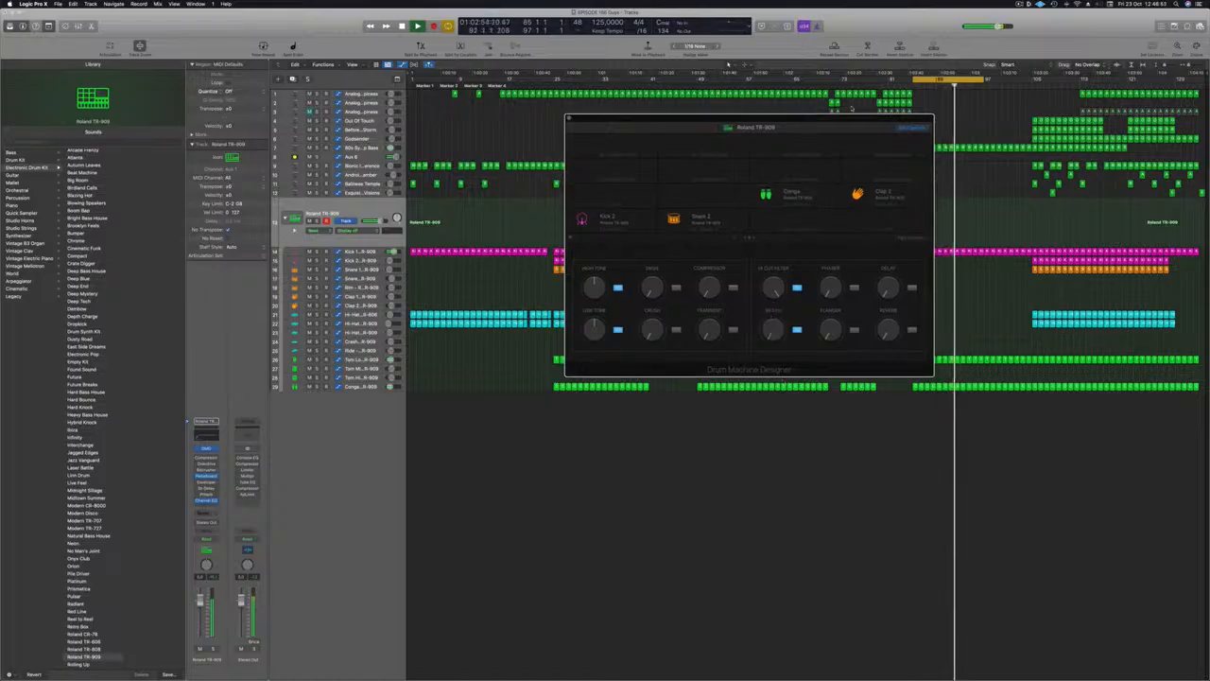
left_click_drag(846, 121, 735, 219)
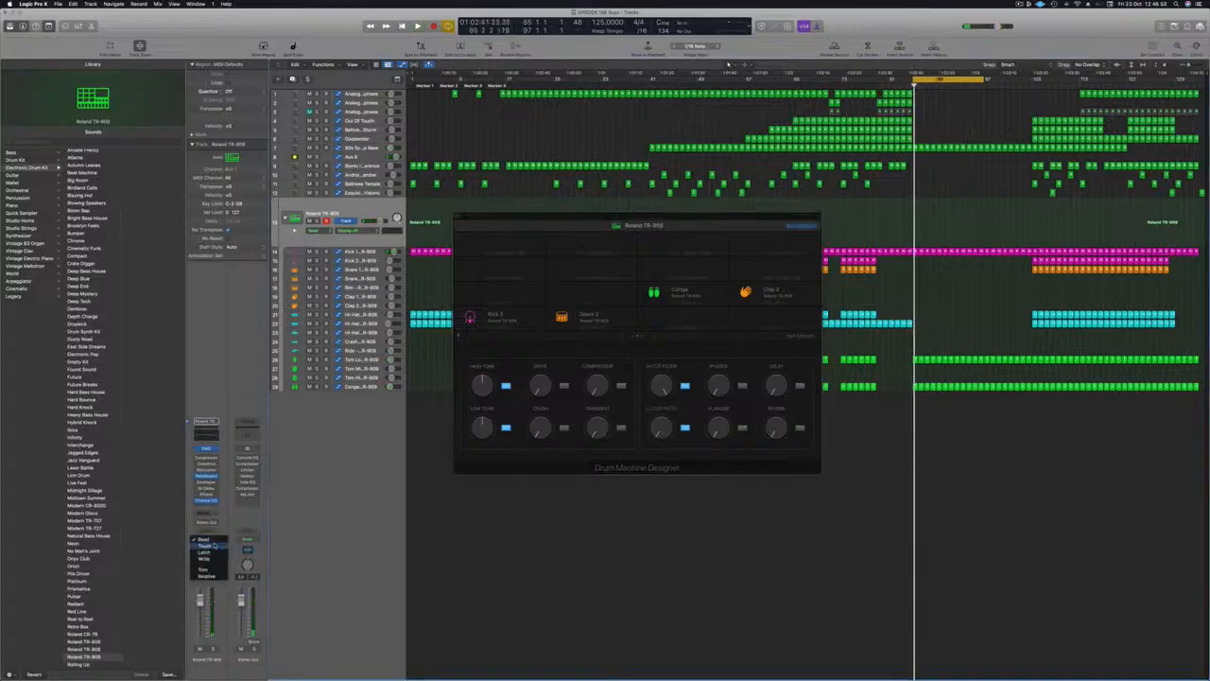
key("space")
left_click_drag(662, 389, 661, 462)
key("space")
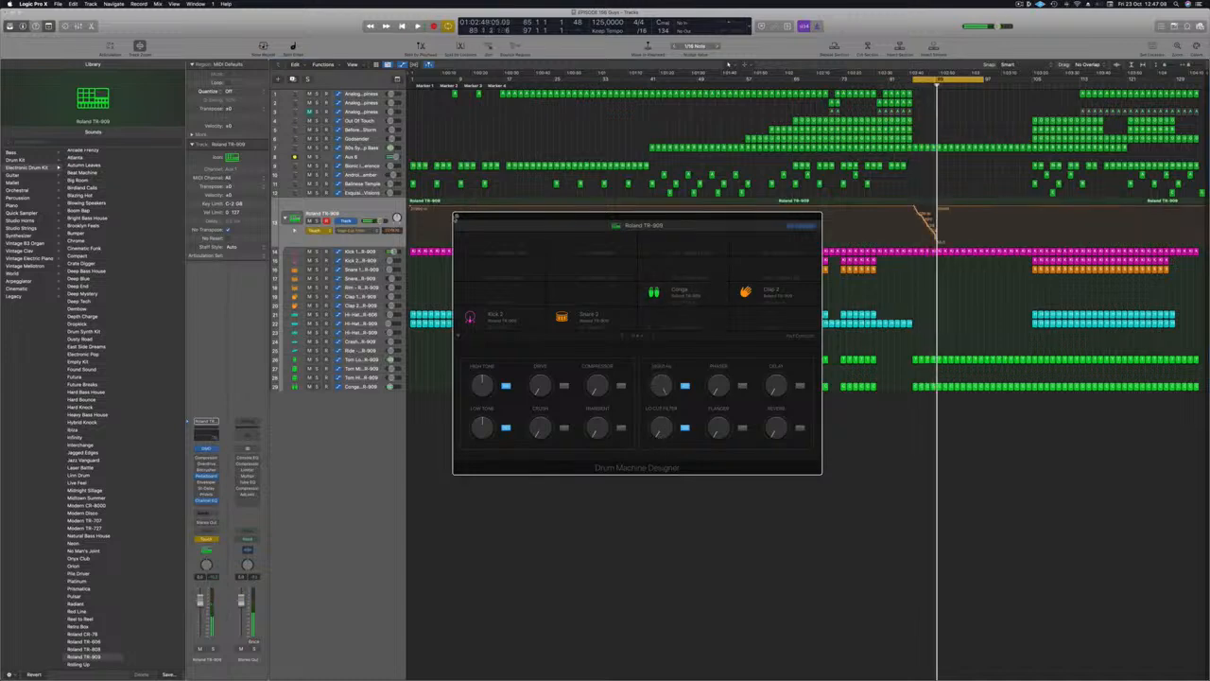
key("v")
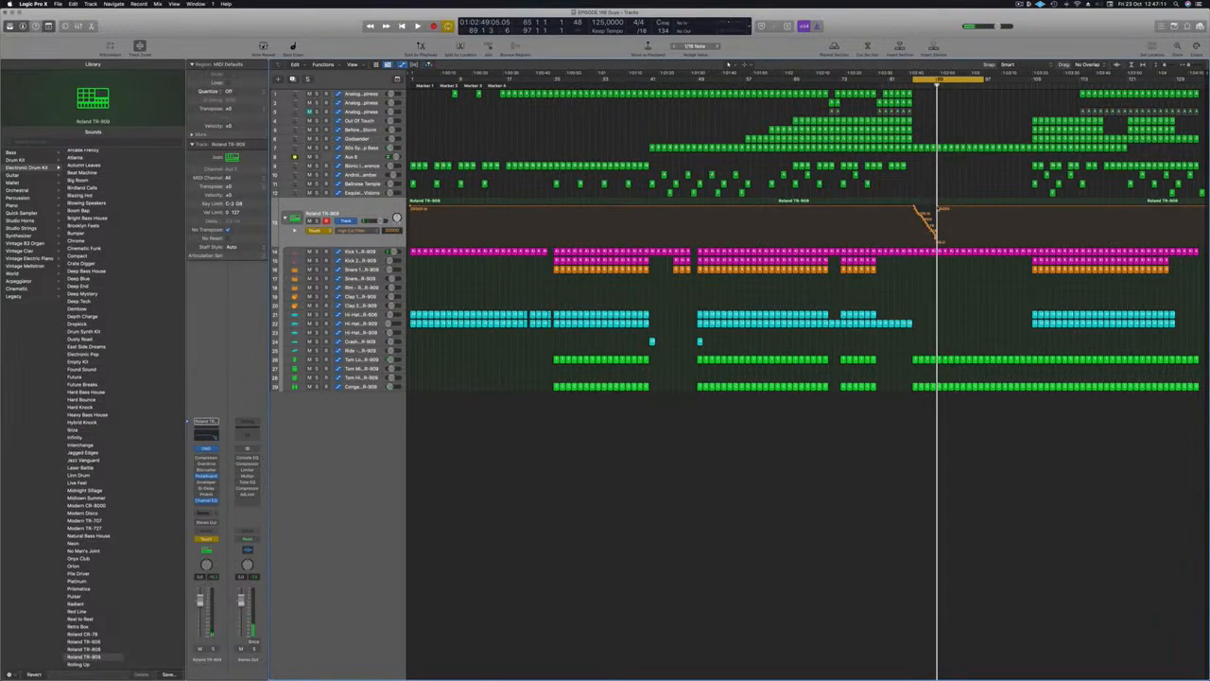
Reshape the Roland TR-909 high-cut automation into a straight ramp falling from bar 85 to bar 89 and staying low
mouse_move(938, 208)
left_mouse_down()
mouse_move(912, 207)
mouse_move(943, 214)
left_mouse_up()
key("super+Right")
key("super+Right")
key("super+Right")
key("super+Right")
key("super+Right")
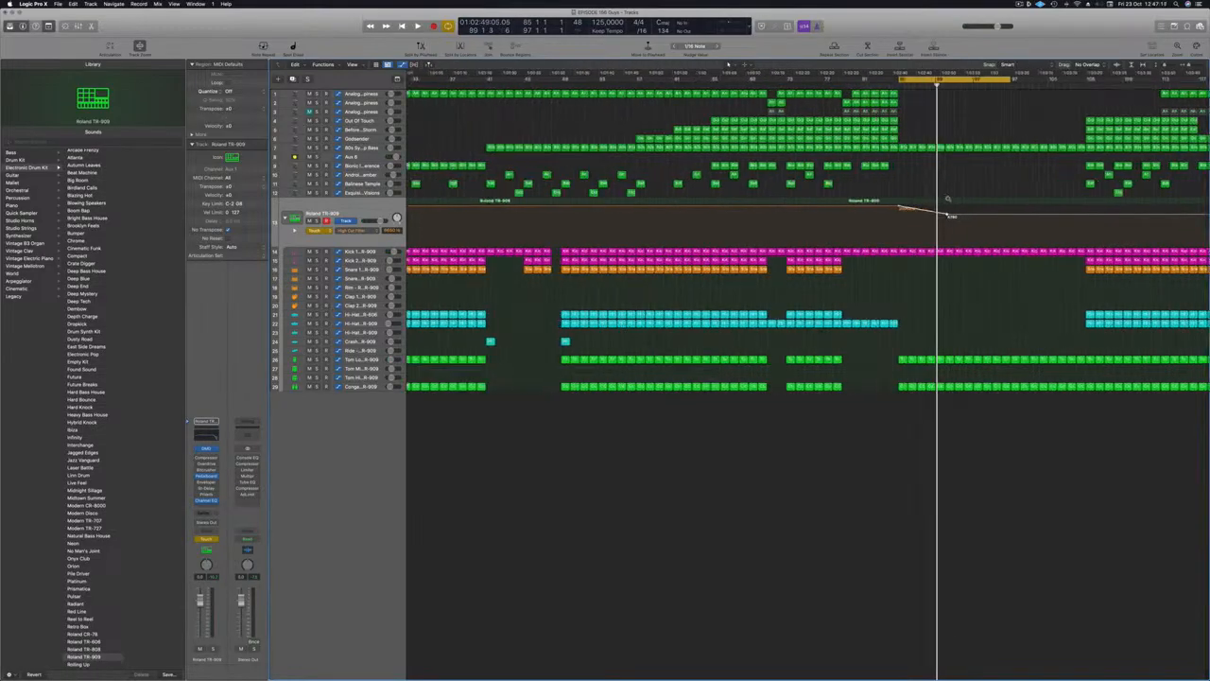
left_click_drag(954, 217, 938, 246)
key("super+Left")
key("super+Left")
key("super+Left")
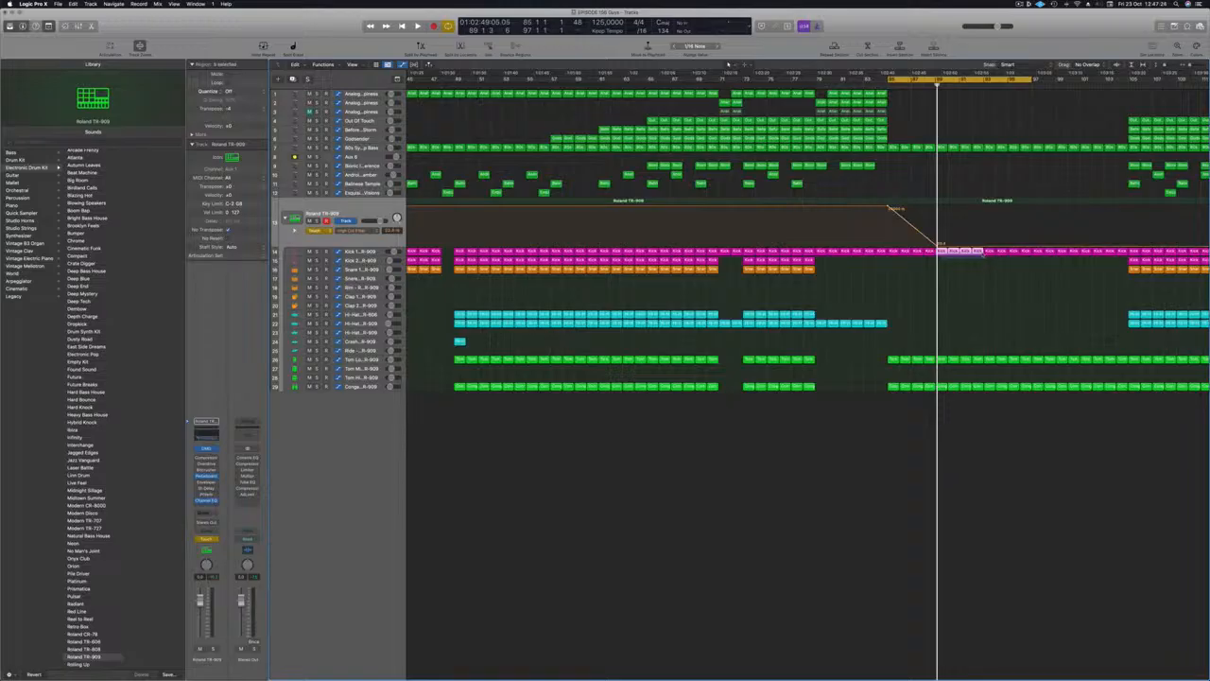
Delete the Kick 1, low tom and conga regions between bars 89 and 93 with the section playing
key("space")
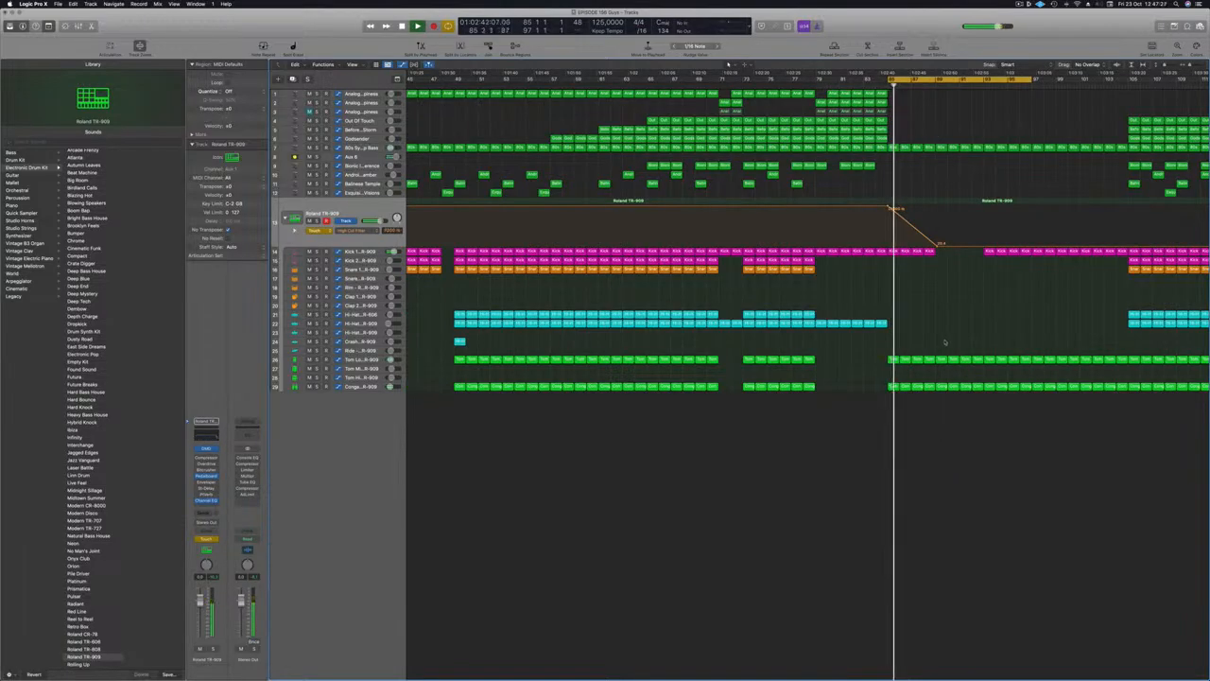
left_click_drag(939, 350, 981, 391)
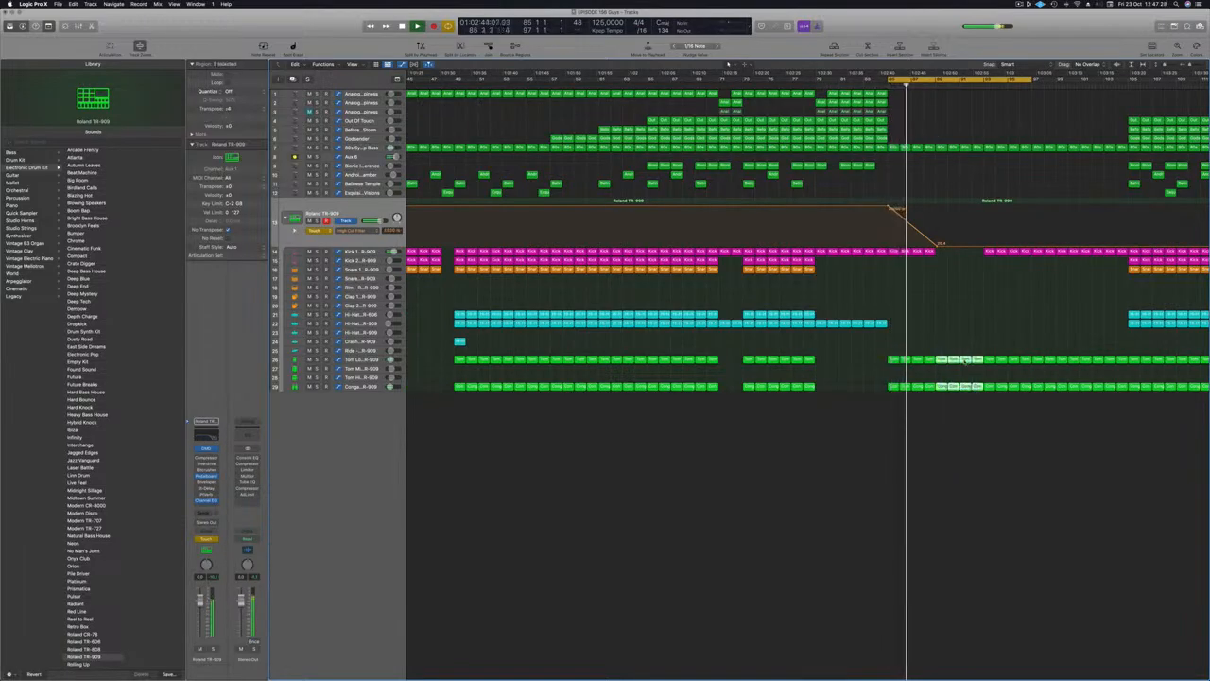
key("Delete")
Delete the Kick 1 regions between bars 93 and 97 to lengthen the kick's break
key("super+Left")
key("super+Left")
key("super+Left")
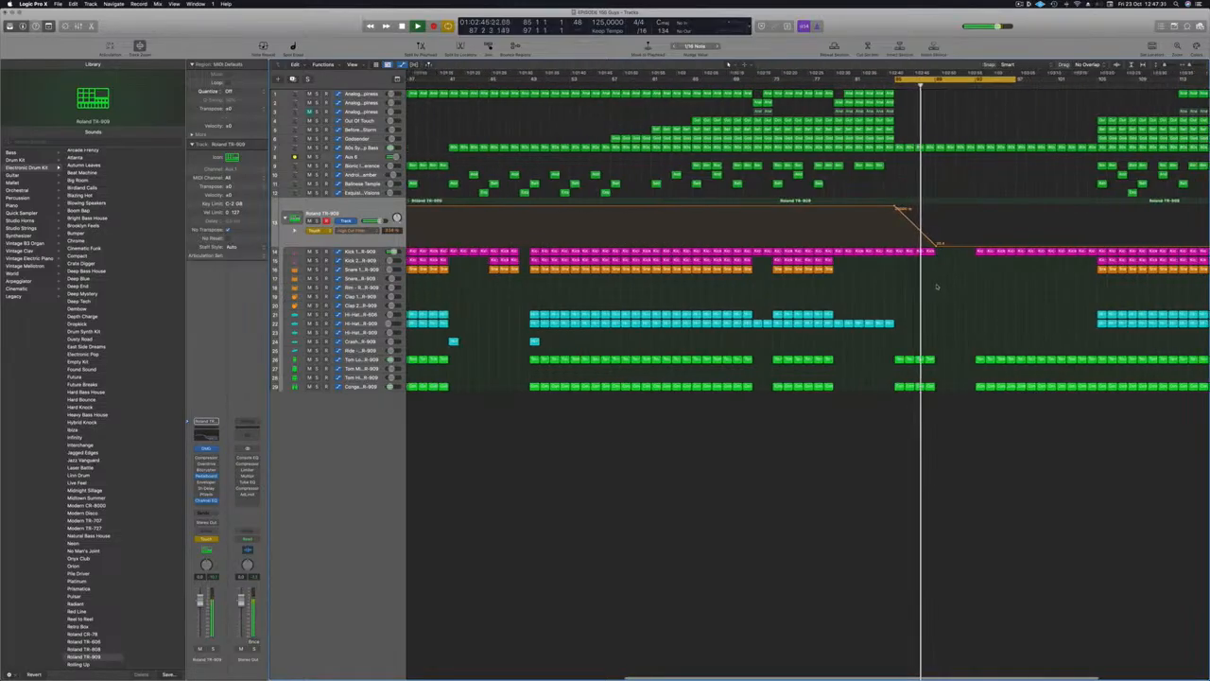
scroll(937, 286, "down", 2)
scroll(963, 174, "up", 4)
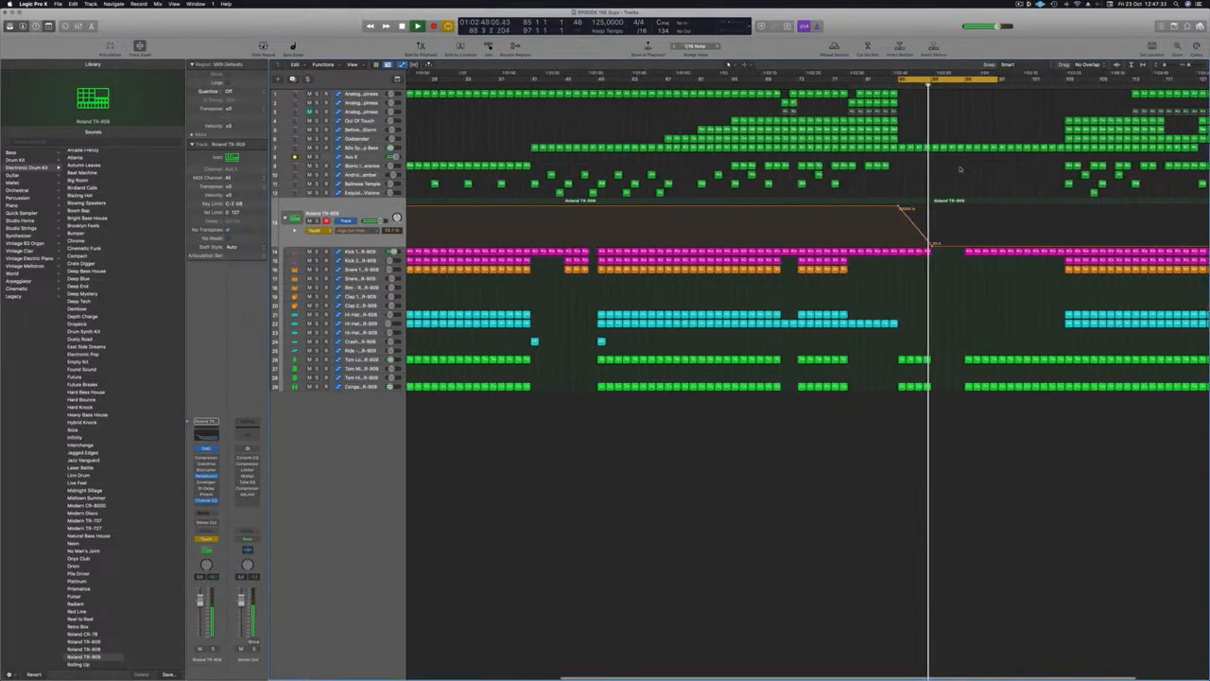
scroll(961, 169, "down", 3)
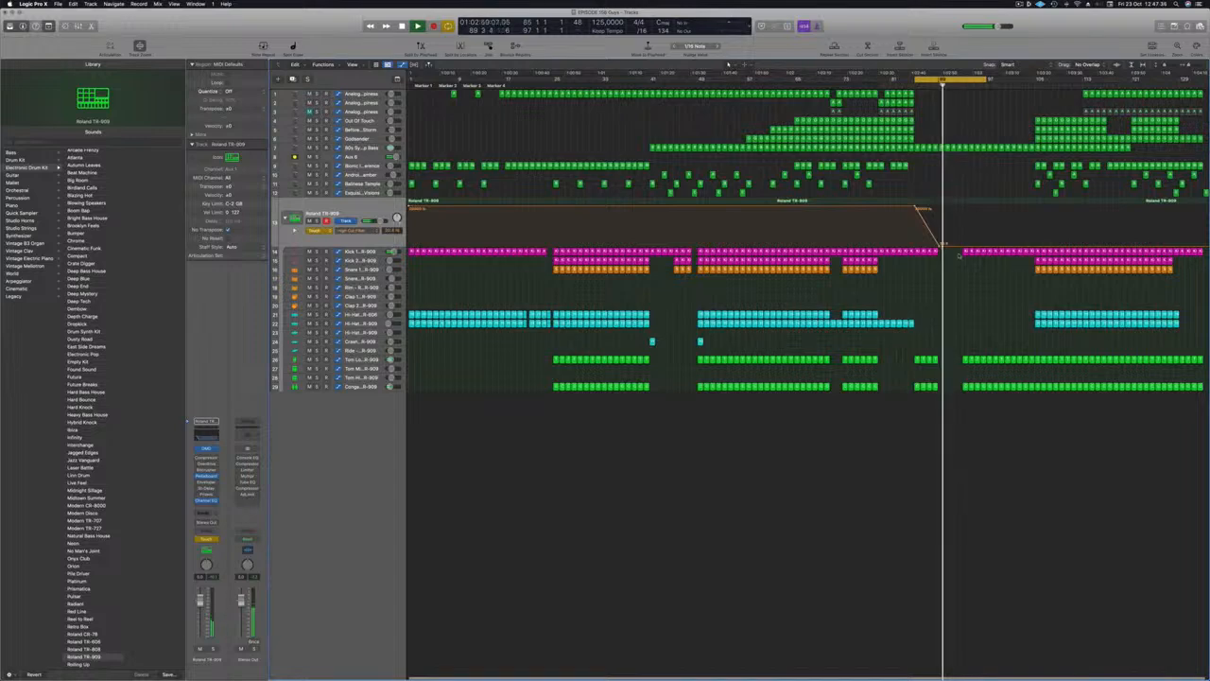
left_click_drag(977, 253, 980, 255)
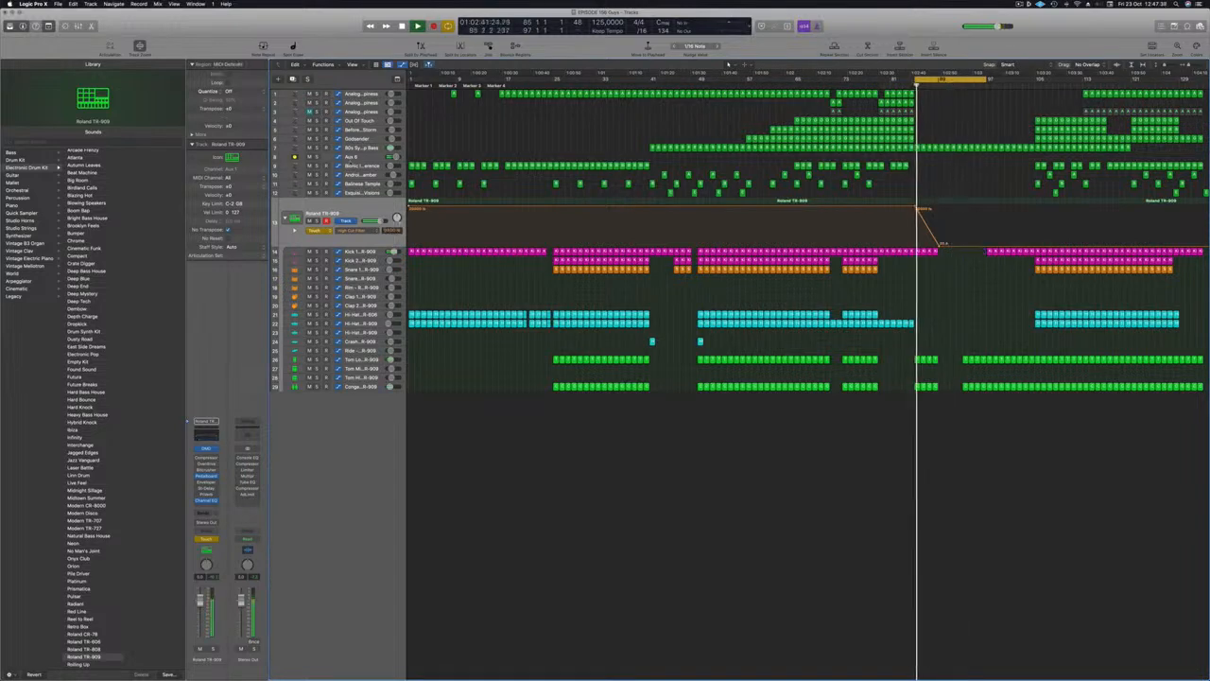
Replace the zigzag Aux 6 frequency automation between bars 85 and 105 with one steady rise from a low point
left_click(360, 158)
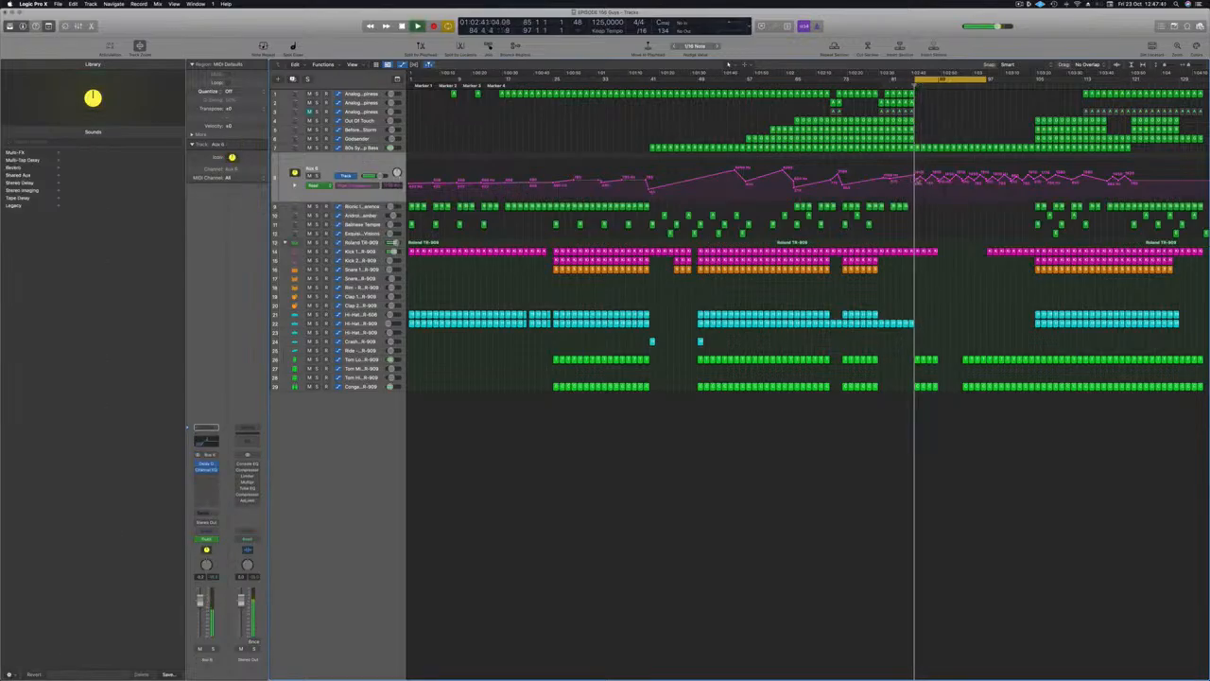
left_click_drag(931, 177, 1037, 176)
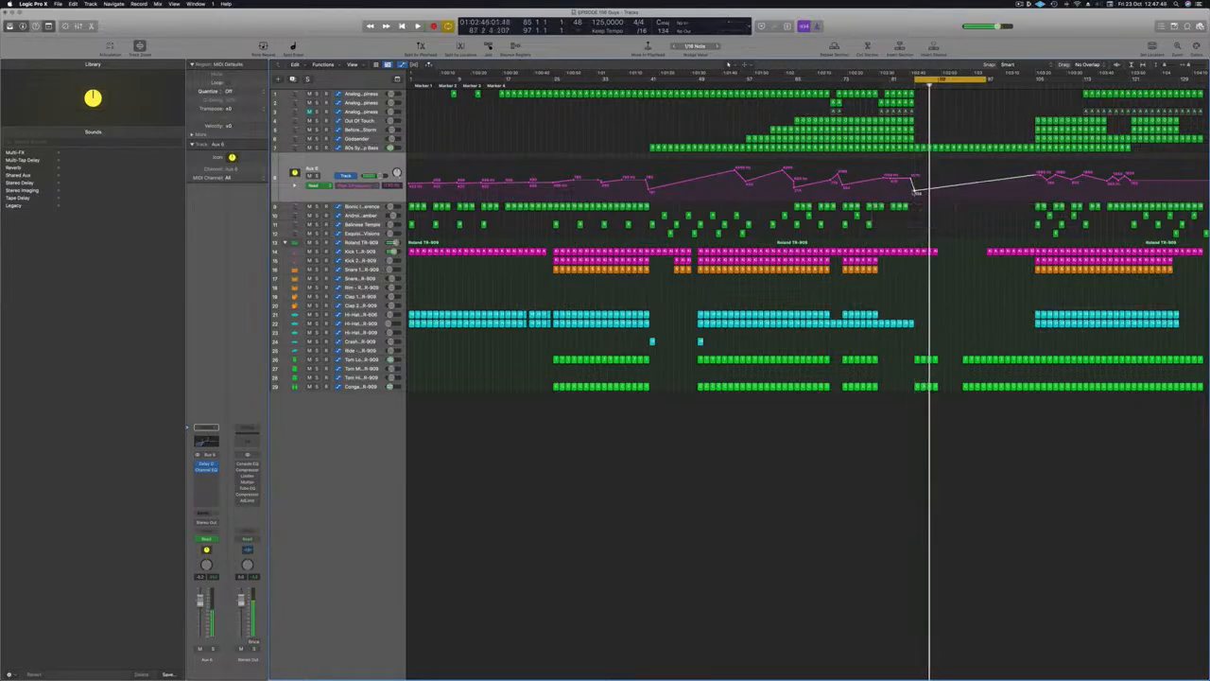
Smooth the 80s Synth Pop Bass sawtooth automation from bar 85 into a rise that levels off until about bar 100
left_click(368, 149)
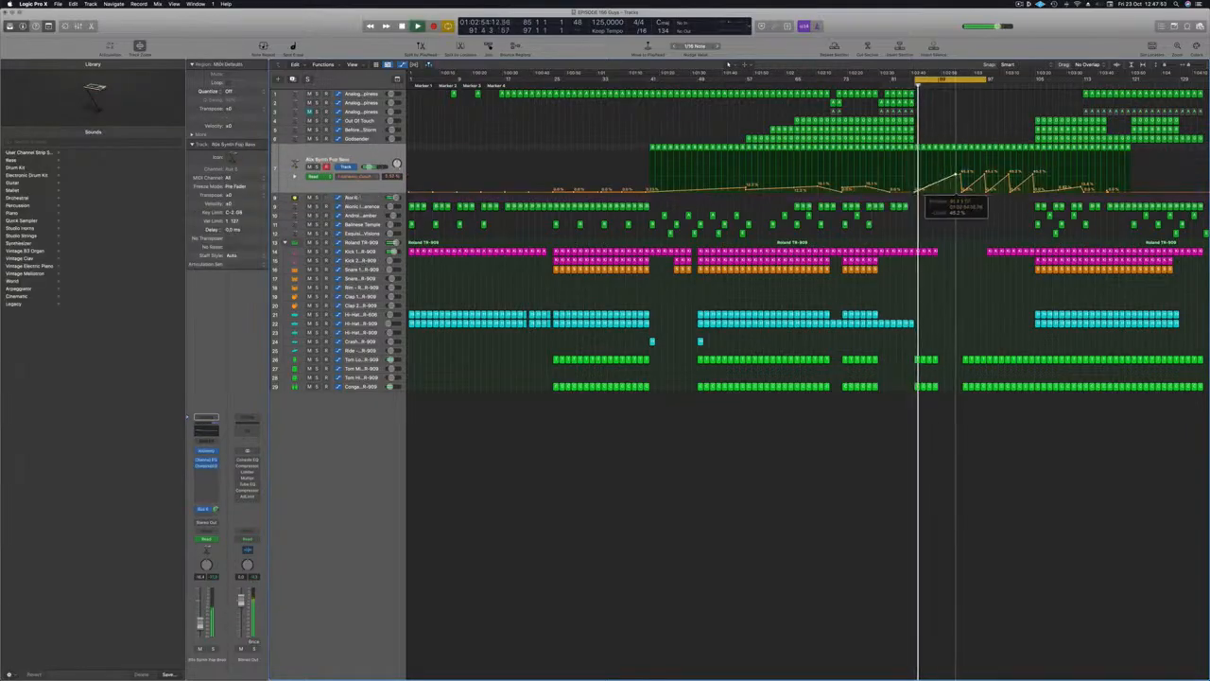
left_click_drag(994, 174, 1005, 176)
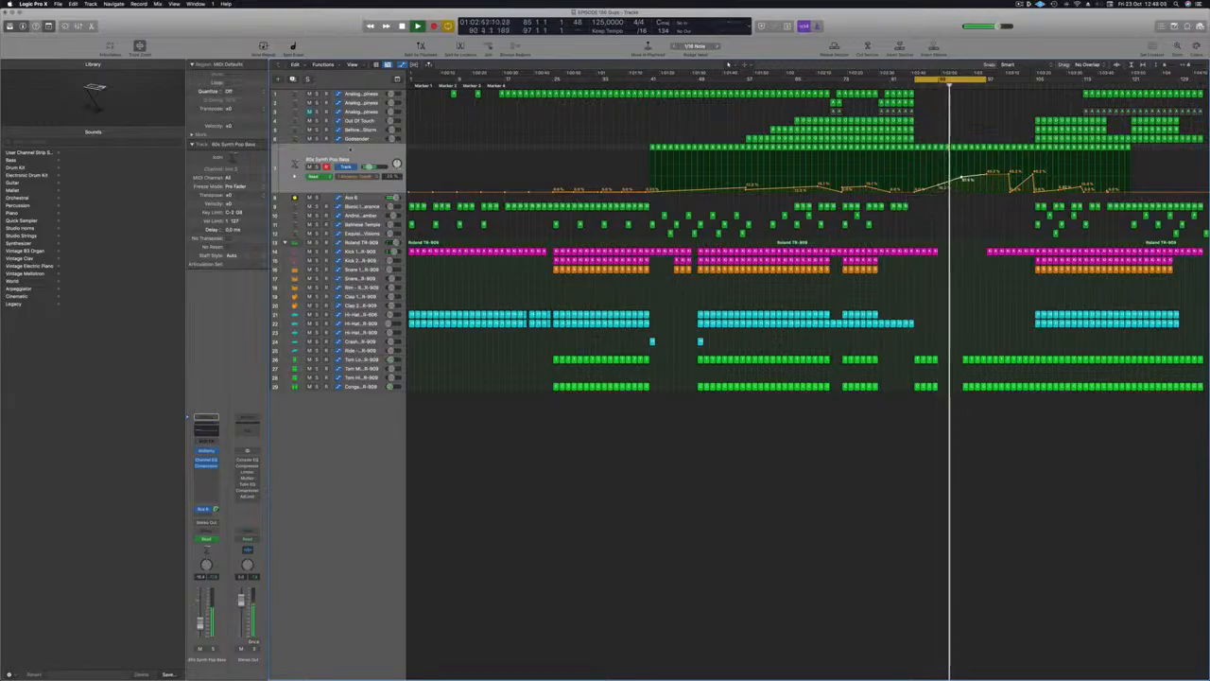
left_click(350, 149)
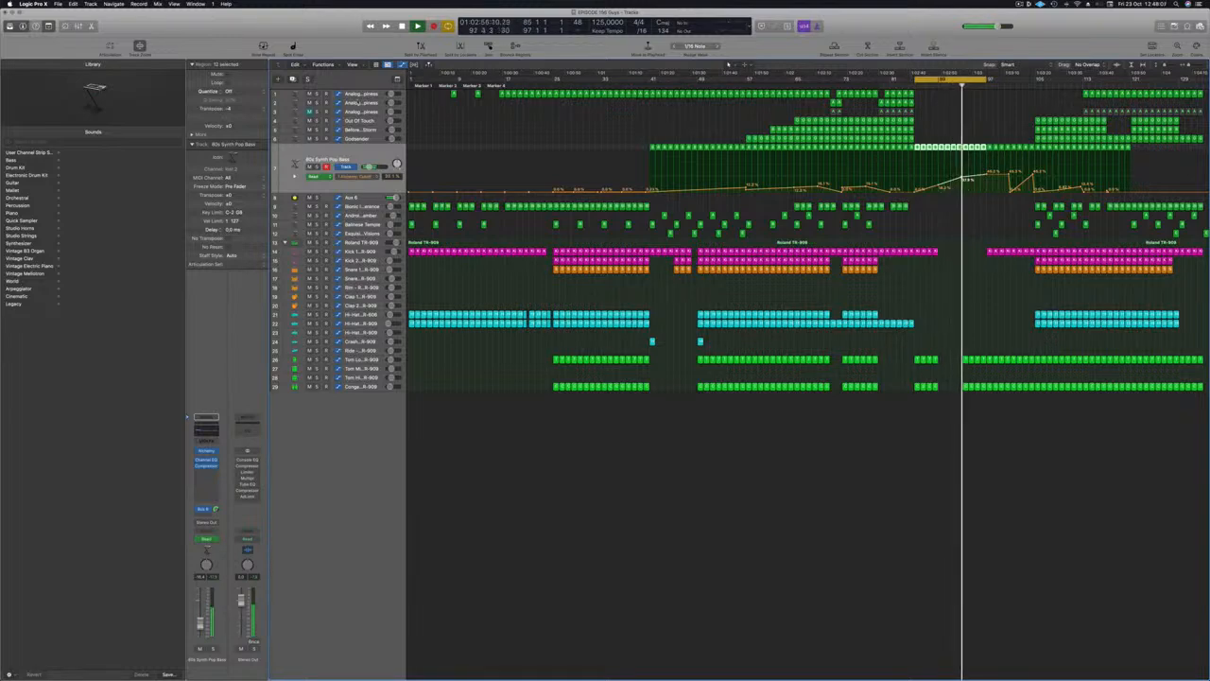
Adjust the Aux 6 frequency rise around bar 97, extend the cycle to bar 105 and play the section
left_click(364, 197)
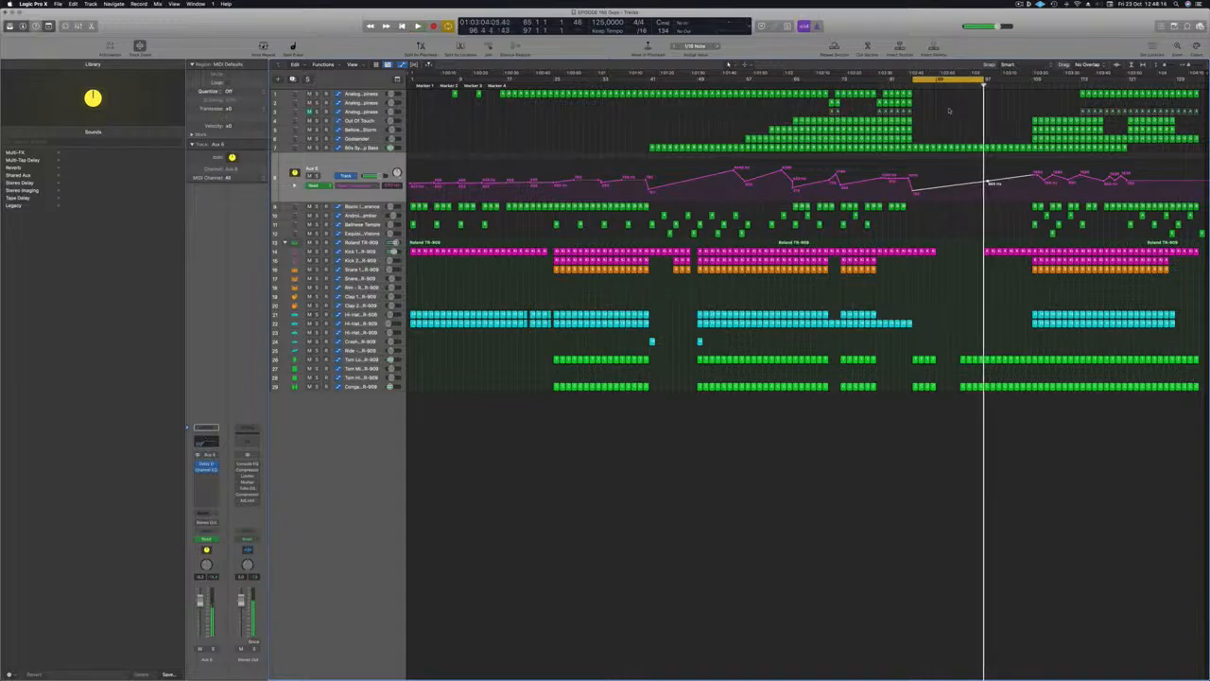
left_click_drag(982, 79, 1032, 79)
key("space")
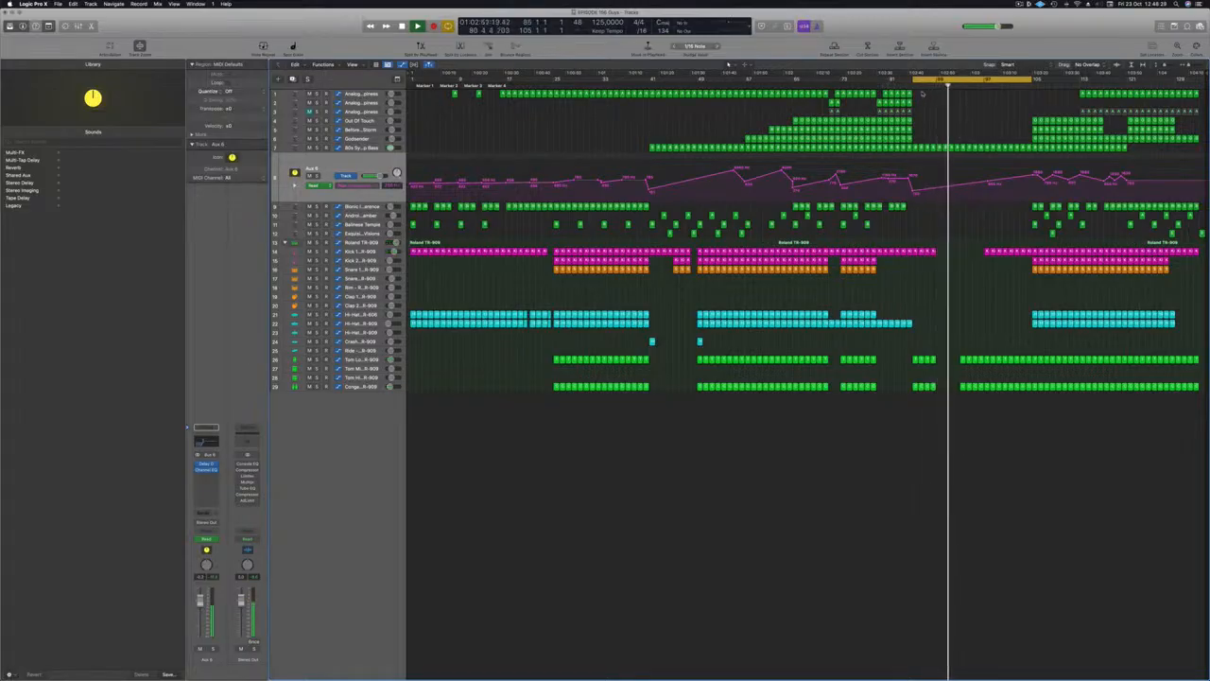
Fill bars 97 to 105 of the first Analog track with copied regions and raise the 80s Synth Pop Bass automation around bar 100
left_click_drag(920, 97, 989, 94)
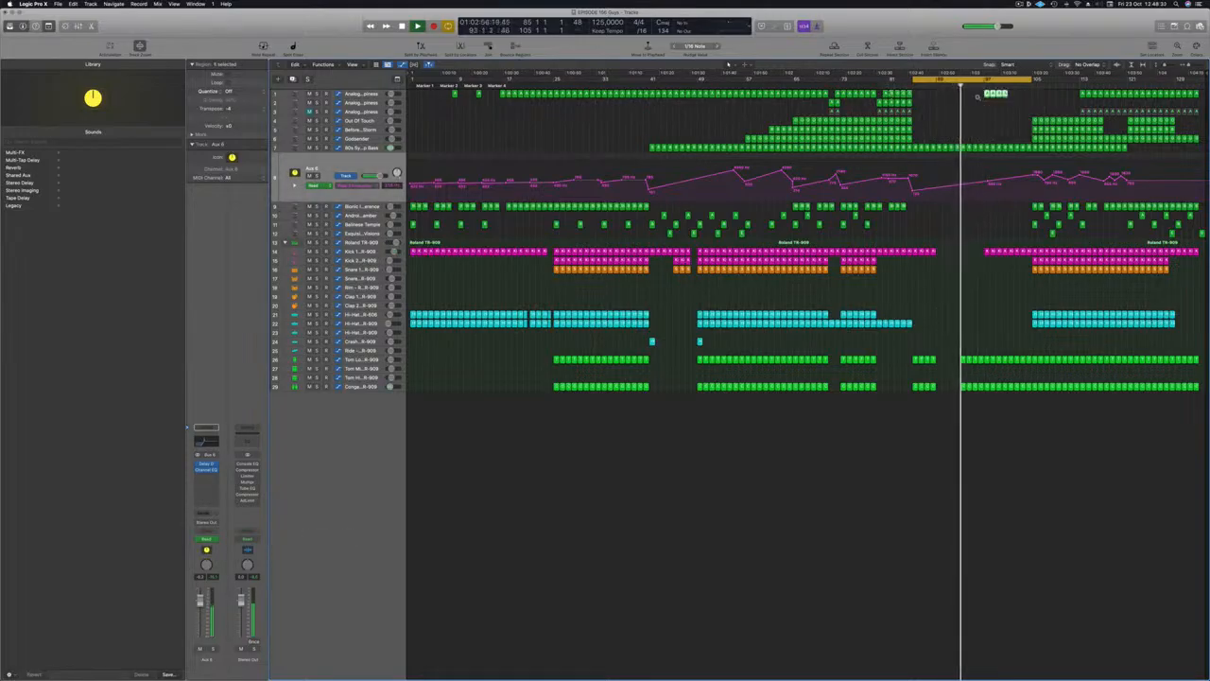
left_click(363, 148)
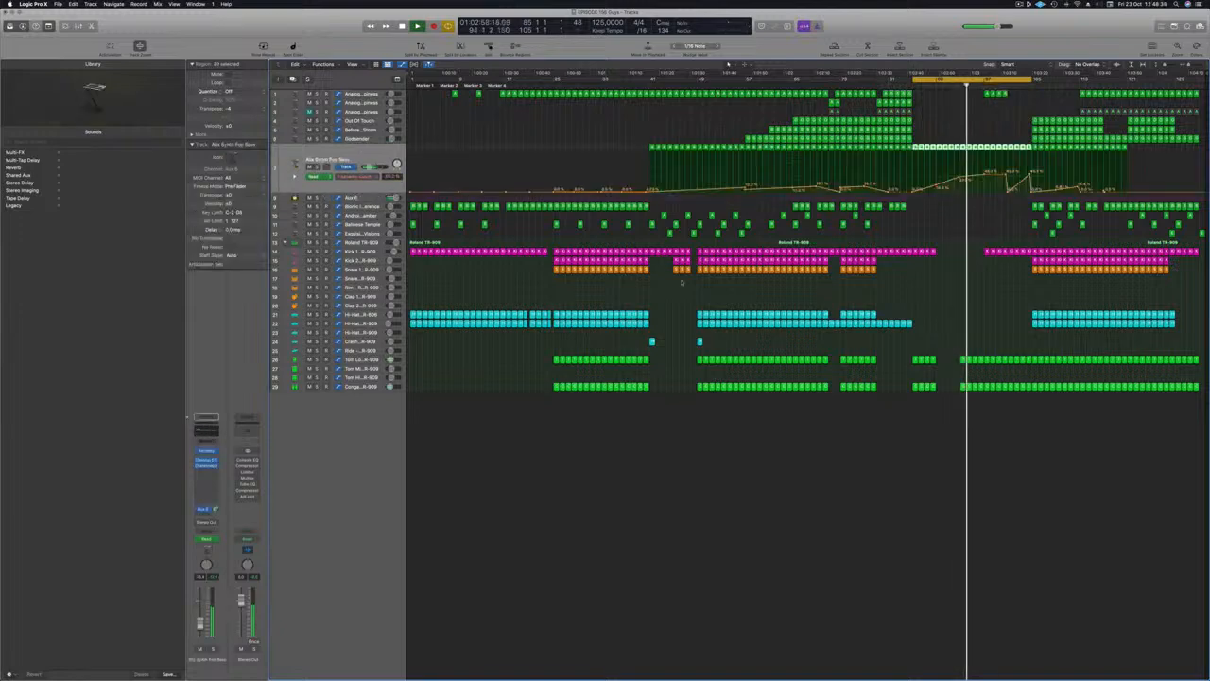
left_click_drag(984, 175, 1007, 168)
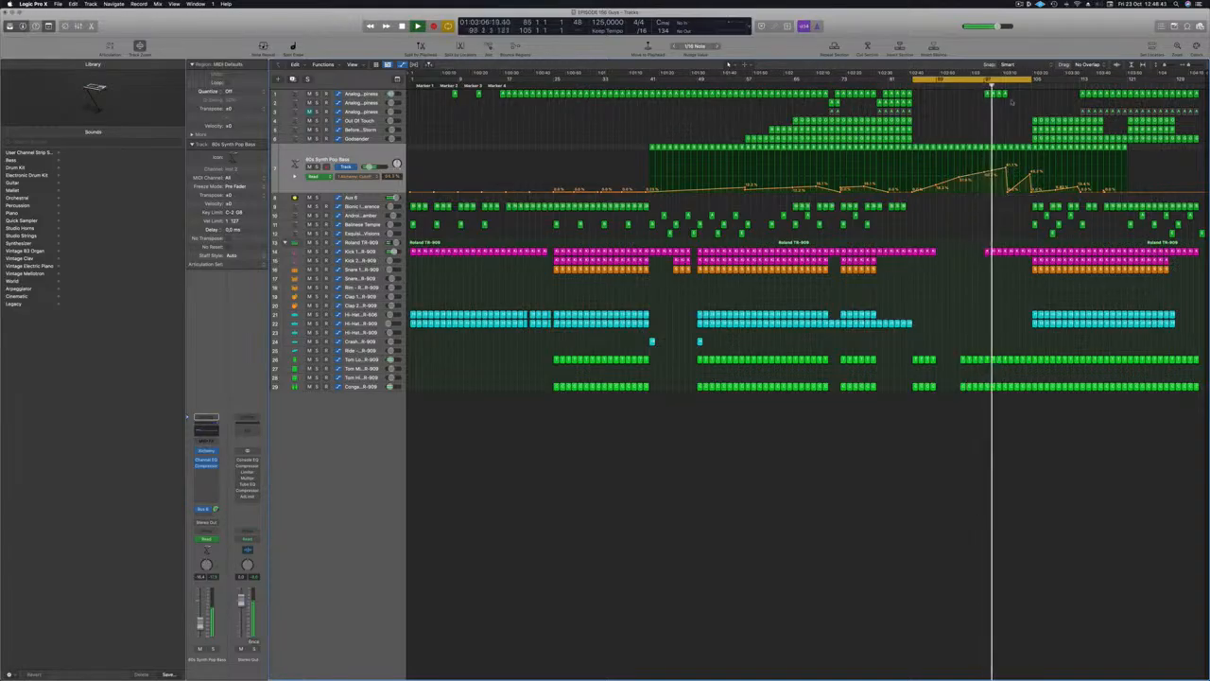
mouse_move(1011, 101)
left_mouse_down()
mouse_move(984, 93)
mouse_move(1013, 95)
left_mouse_up()
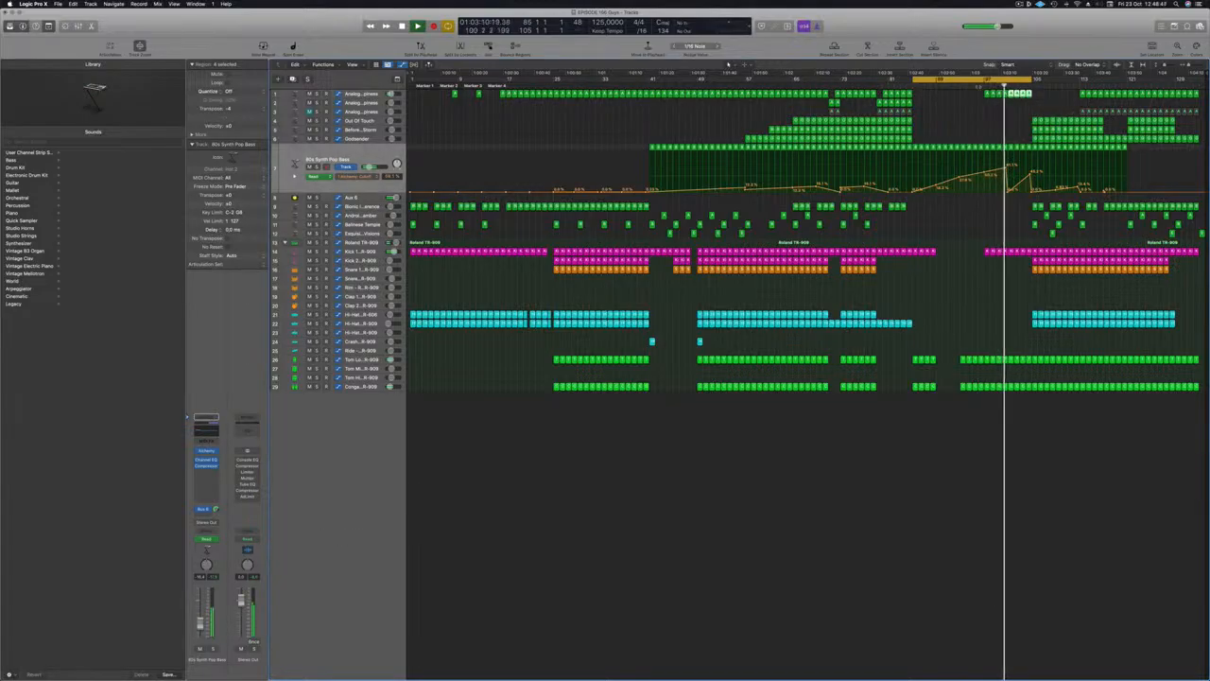
Reshape the 80s Synth Pop Bass automation after bar 85 into one straight rise that peaks at bar 105
left_click(1008, 194)
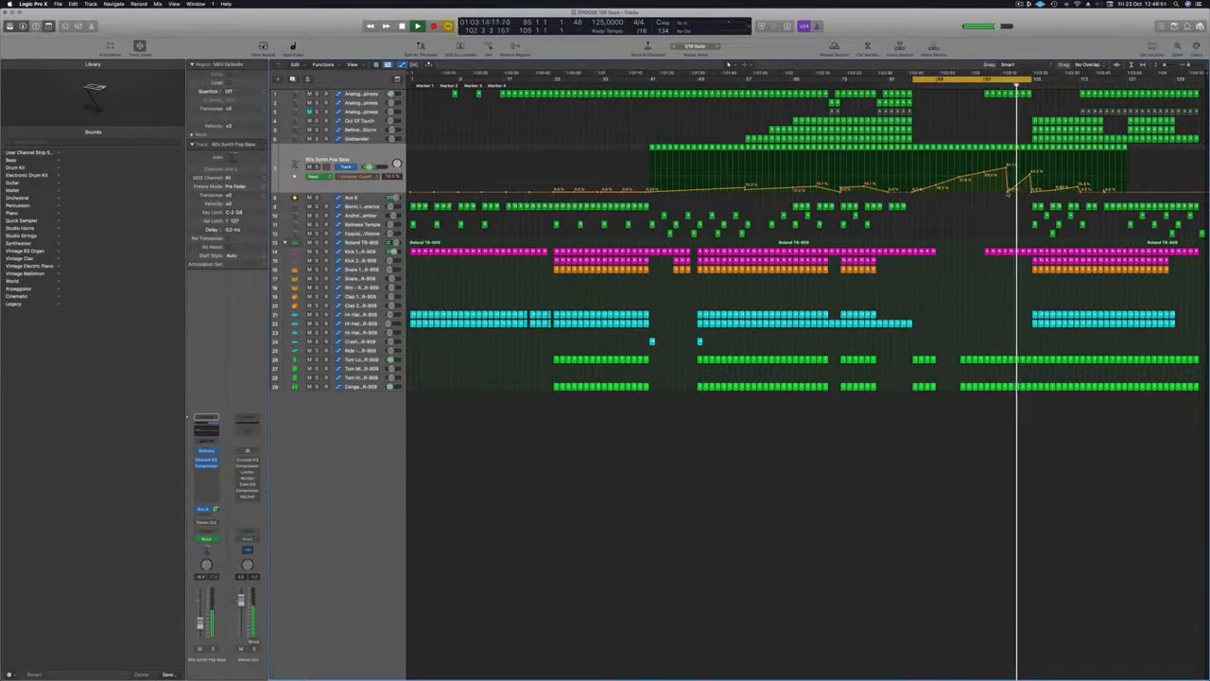
left_click_drag(1008, 193, 1029, 154)
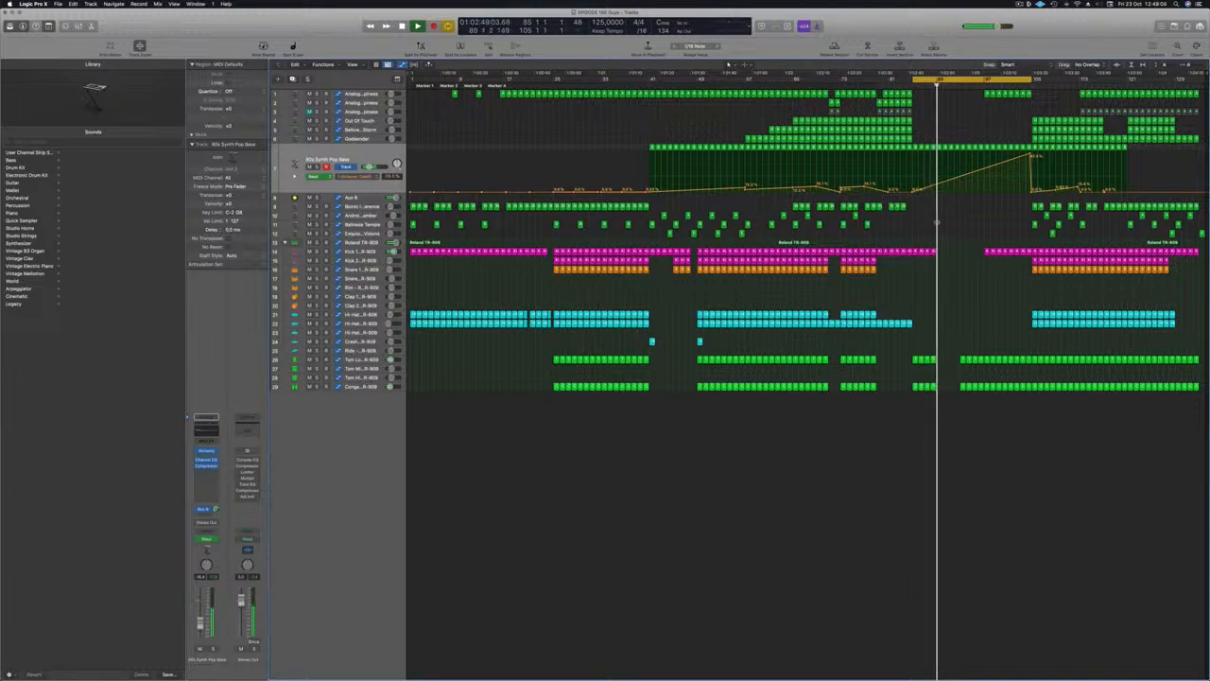
Shape the Roland TR-909 high-cut automation with a rise from bar 97 to 101, a dip and a short spike before bar 105
left_click(350, 243)
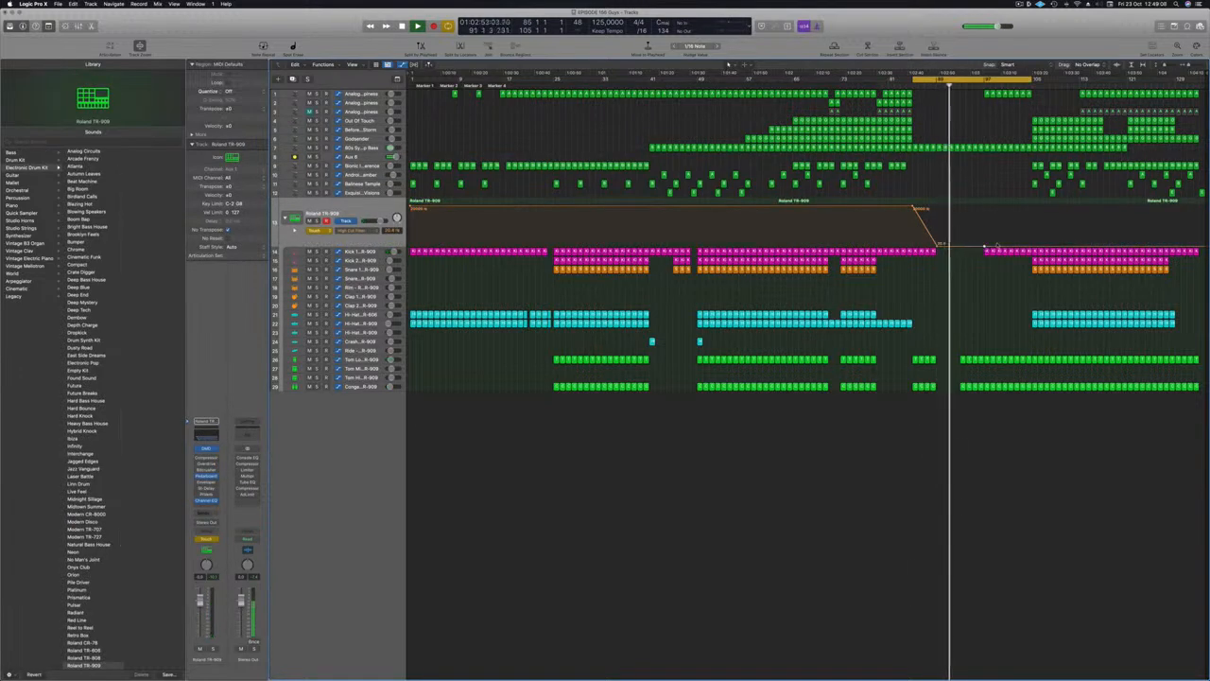
left_click_drag(1012, 247, 1029, 227)
key("super+Right")
key("super+Right")
scroll(1048, 259, "up", 2)
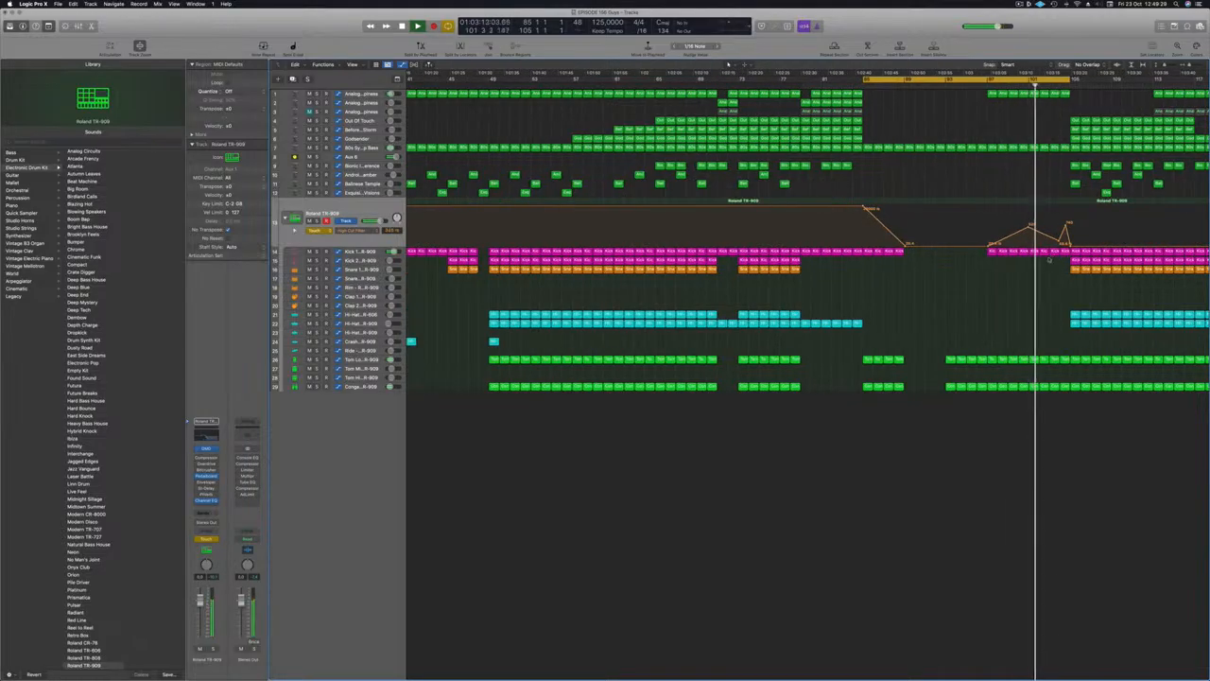
Double the kick hits in the Kick 1 region at bar 103 by copying its four notes into the gaps
left_click(1052, 251)
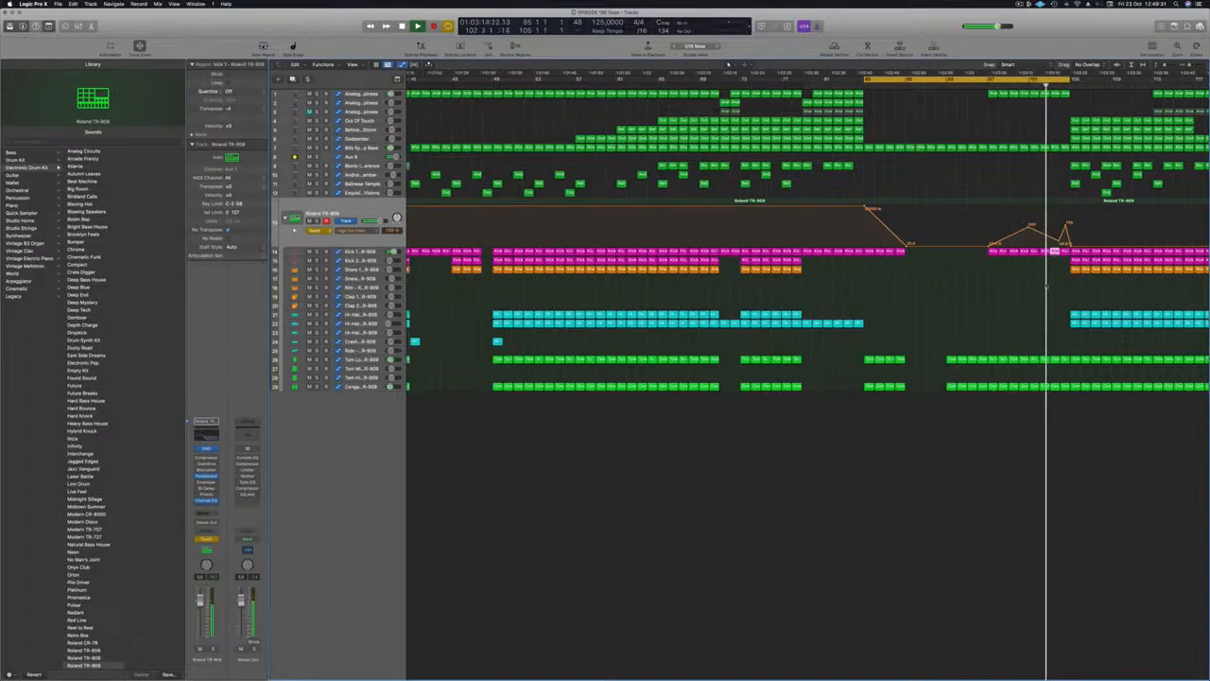
scroll(1049, 274, "down", 1)
double_click(1054, 251)
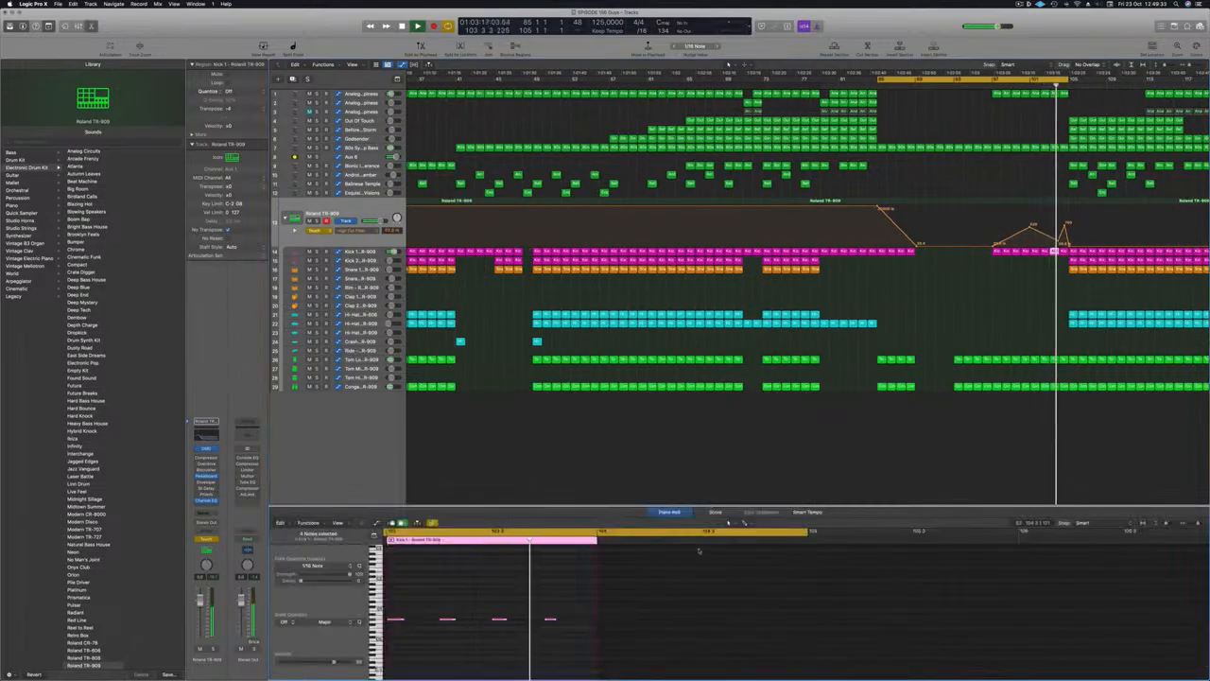
scroll(535, 610, "left", 4)
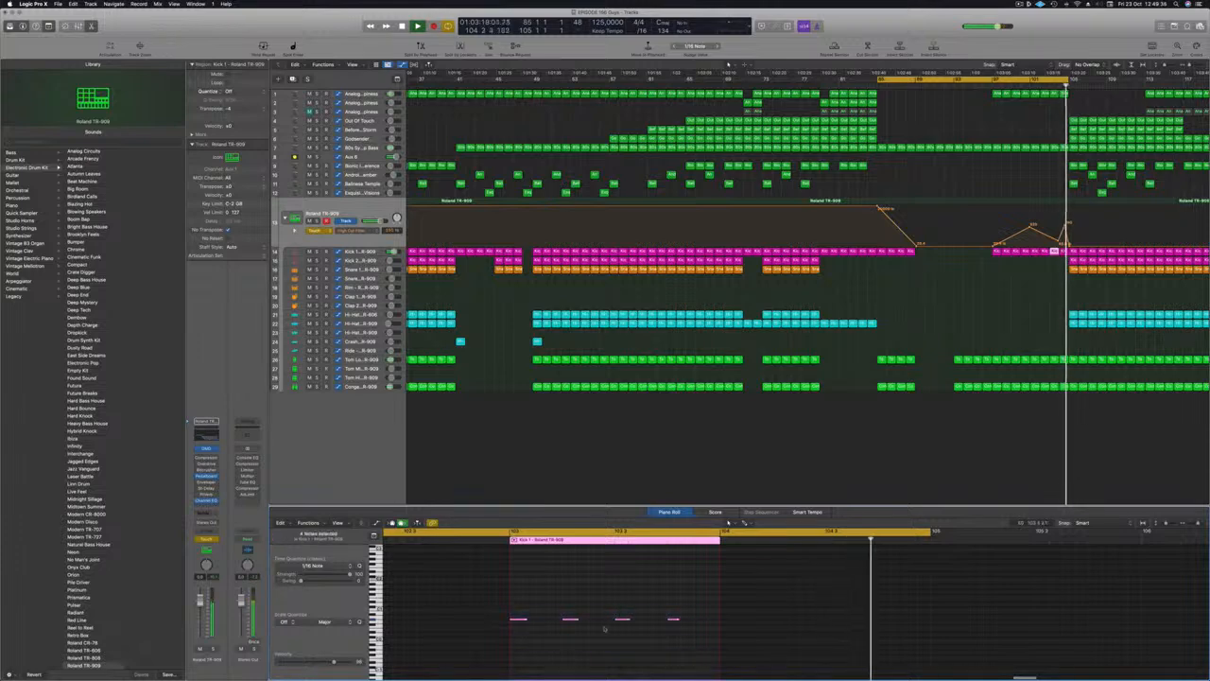
left_click_drag(524, 620, 538, 625)
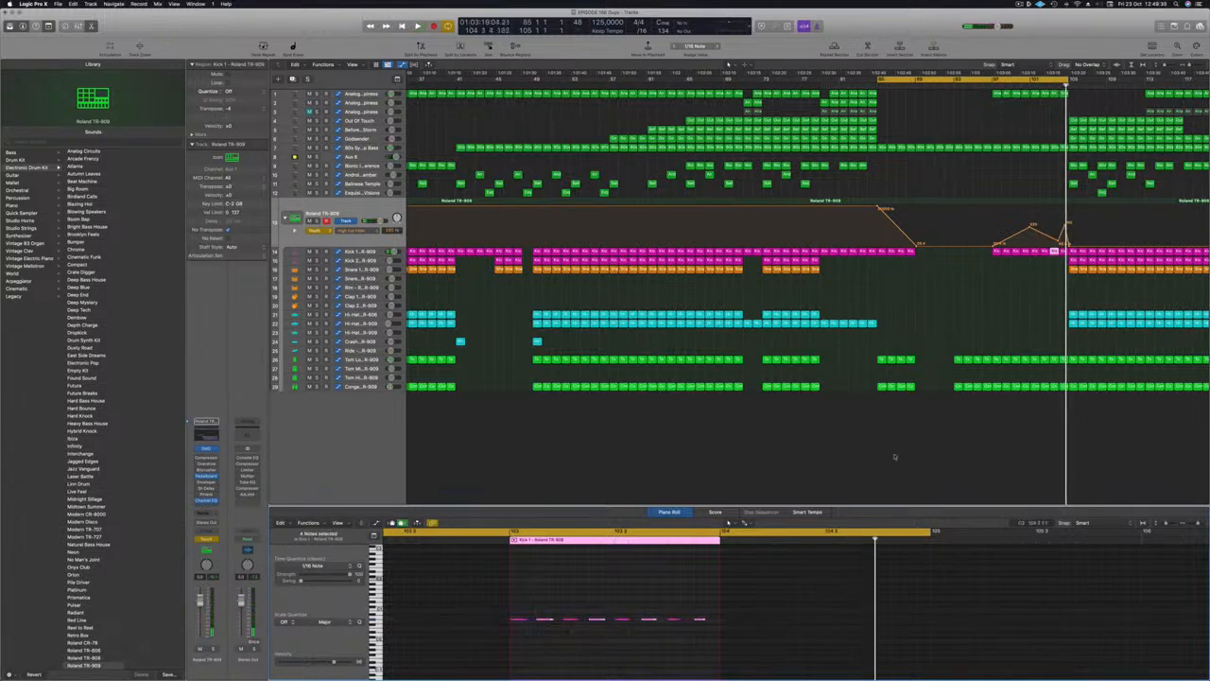
Build a faster kick roll in the Kick 1 region at bar 104 by copying and shortening its notes, filling the gaps
left_click(1062, 252)
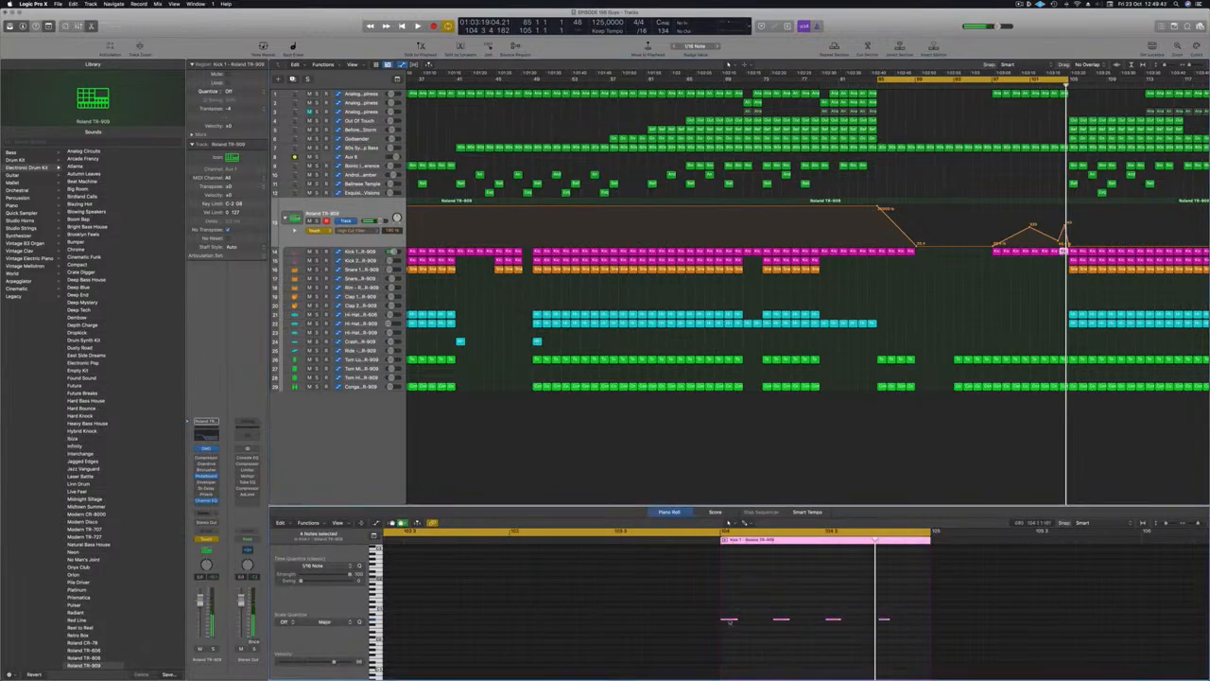
left_click_drag(728, 621, 743, 627)
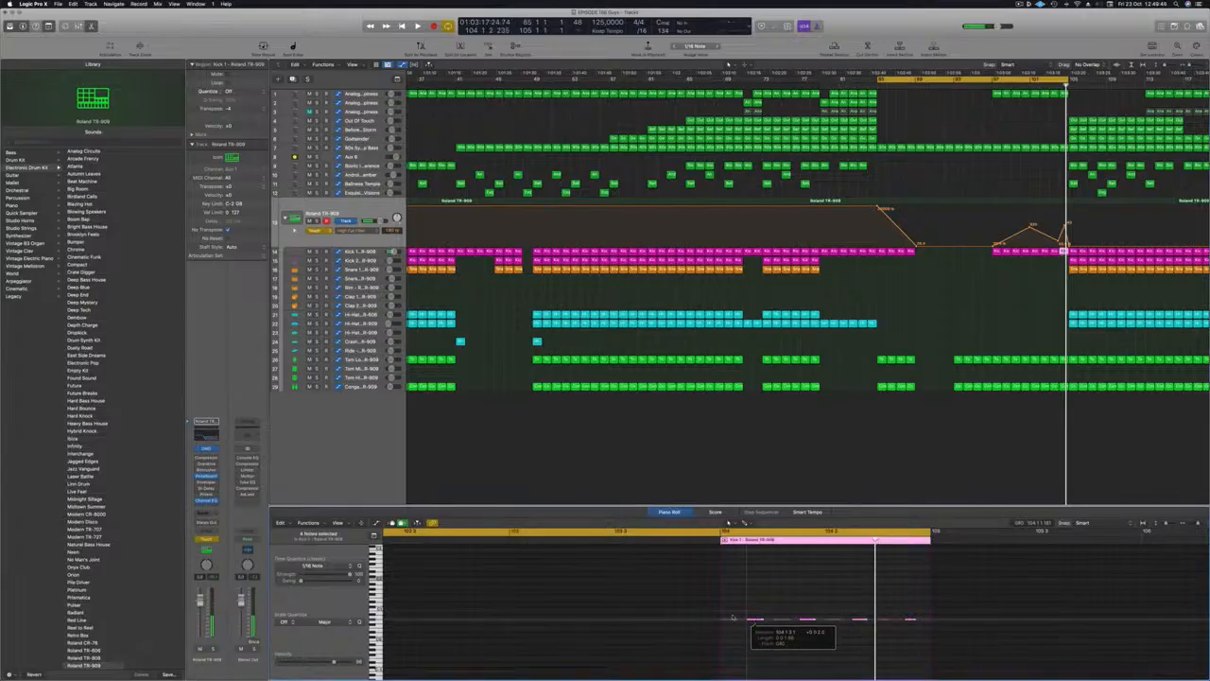
left_click_drag(724, 614, 930, 625)
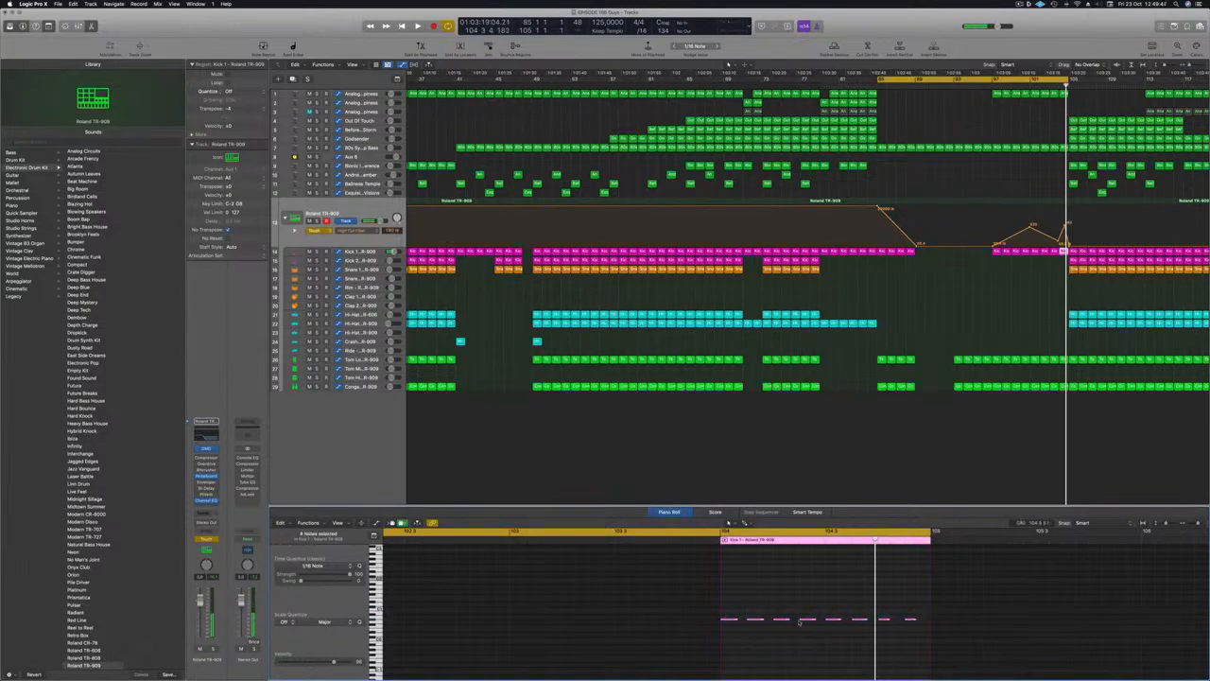
left_click_drag(735, 618, 728, 619)
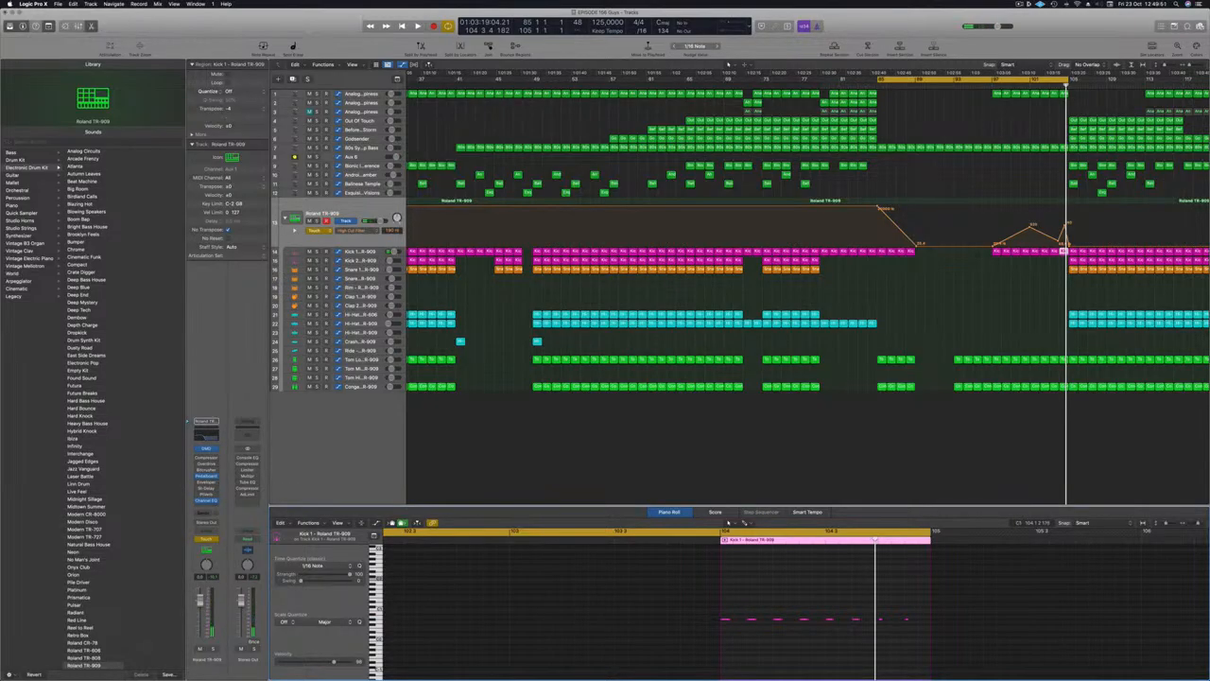
left_click_drag(729, 620, 740, 621)
Loop bars 97 to 105 during playback, raise the TR-909 high-cut peak near bar 101 and readjust the dip before bar 105
key("space")
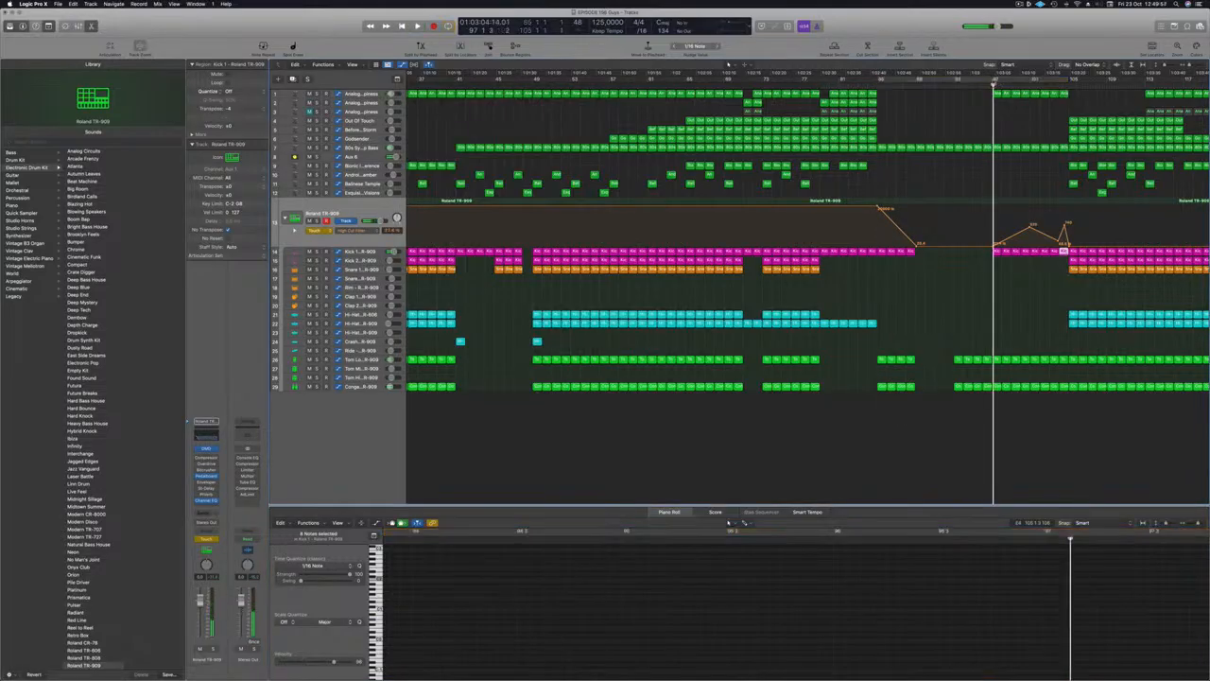
left_click_drag(994, 79, 1069, 79)
key("space")
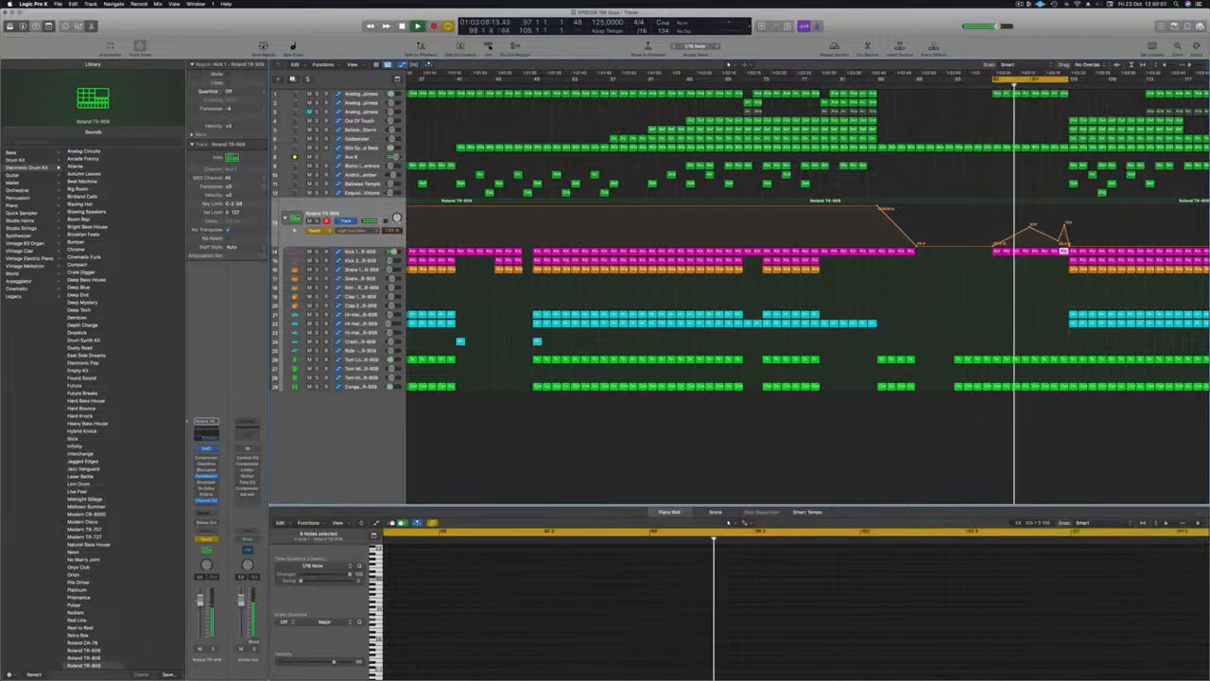
left_click_drag(1031, 227, 1057, 247)
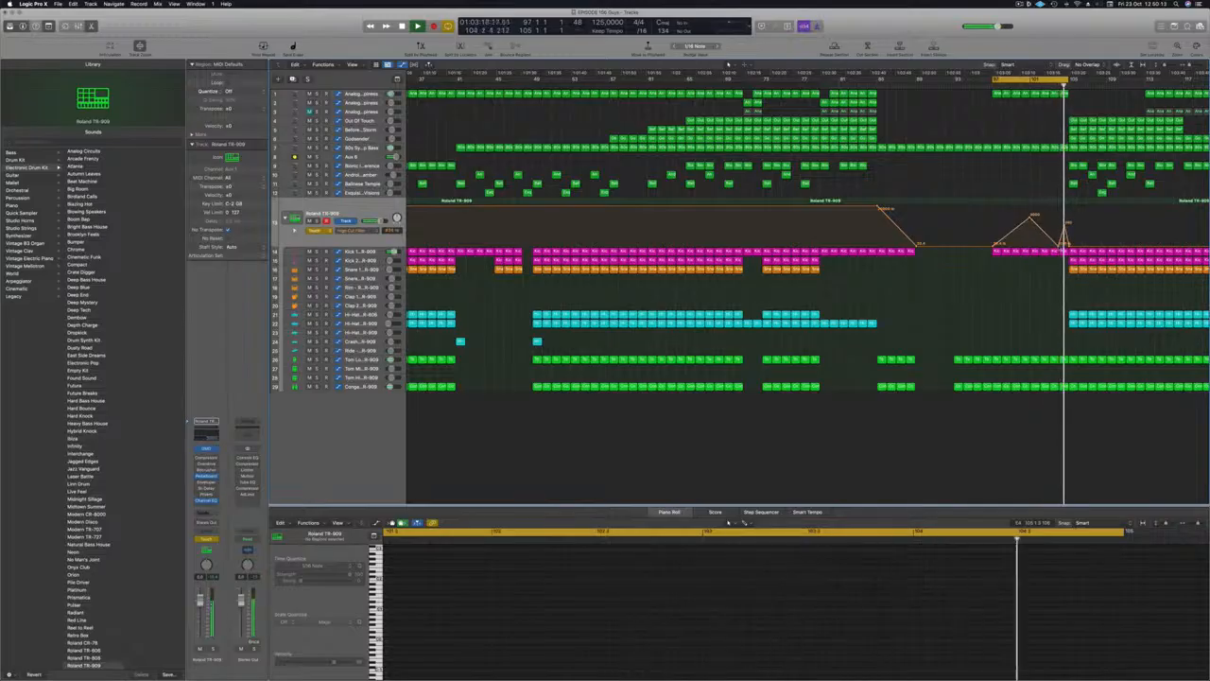
left_click_drag(1057, 247, 1062, 230)
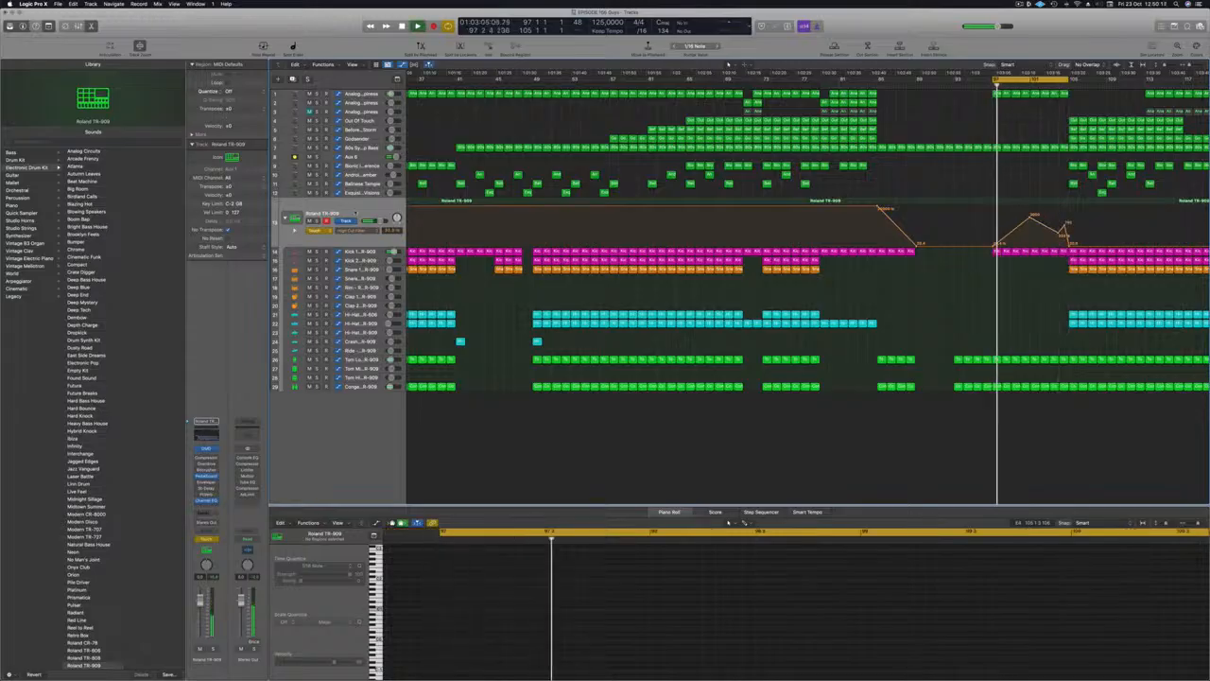
Show the TR-909's Channel EQ clear of the automation lane and set the track's automation mode to Read
key("v")
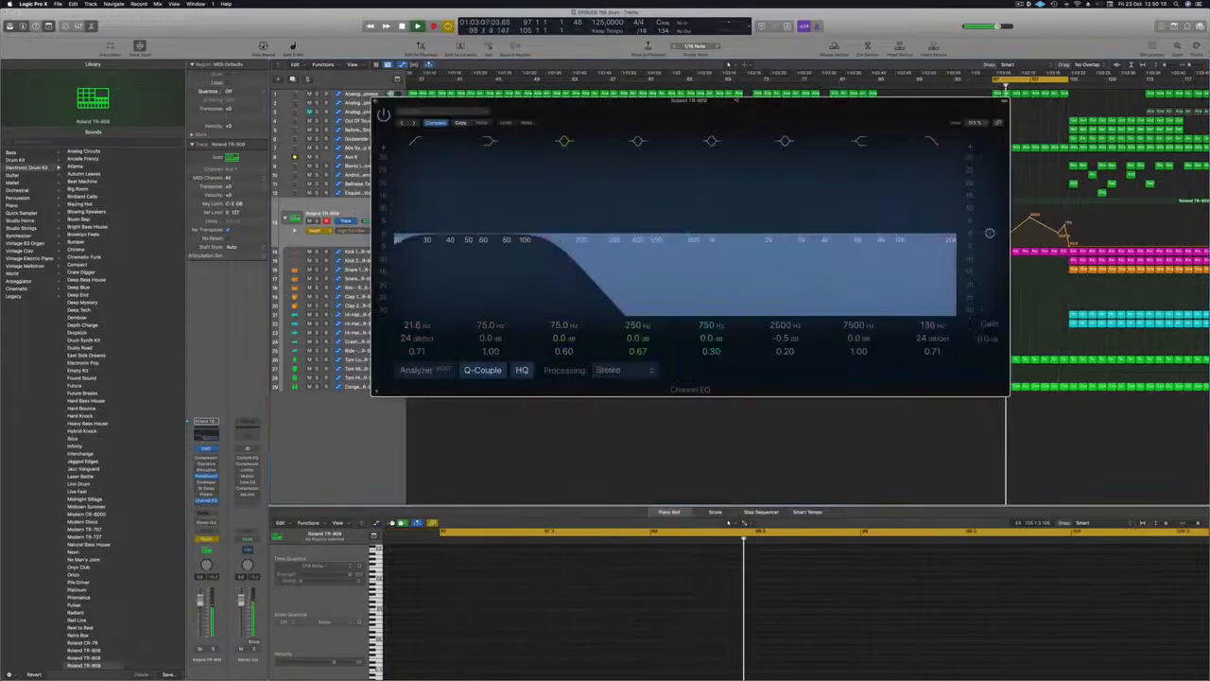
left_click_drag(735, 103, 789, 283)
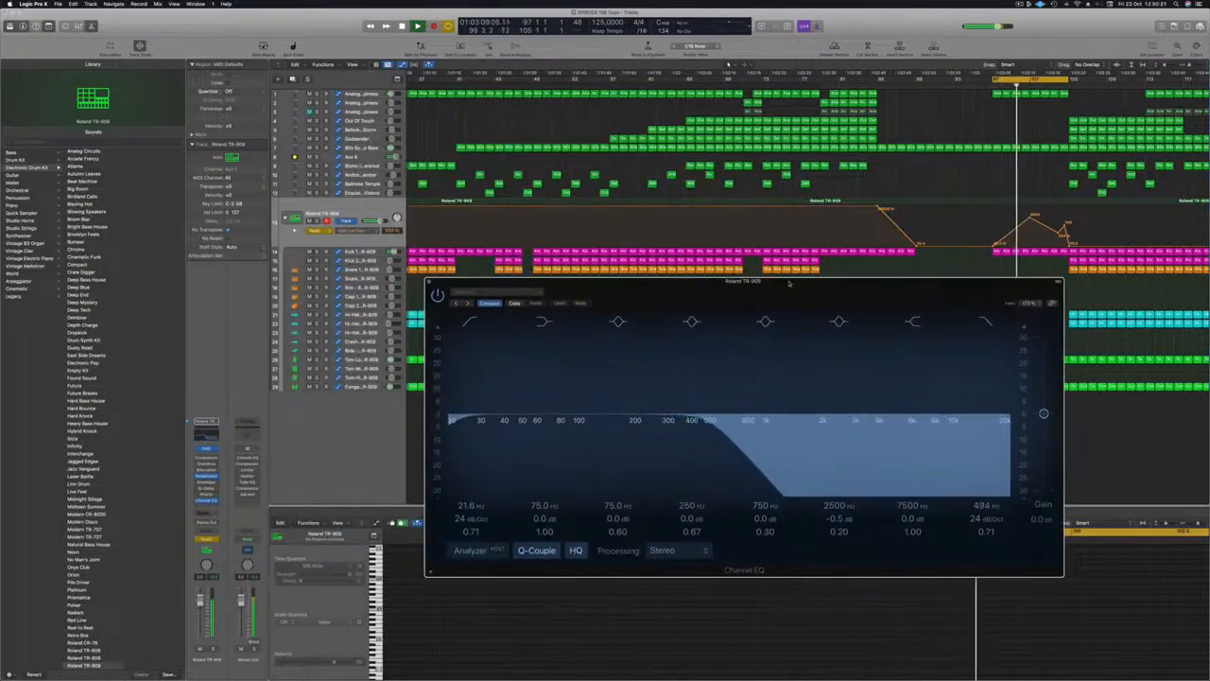
left_click(312, 230)
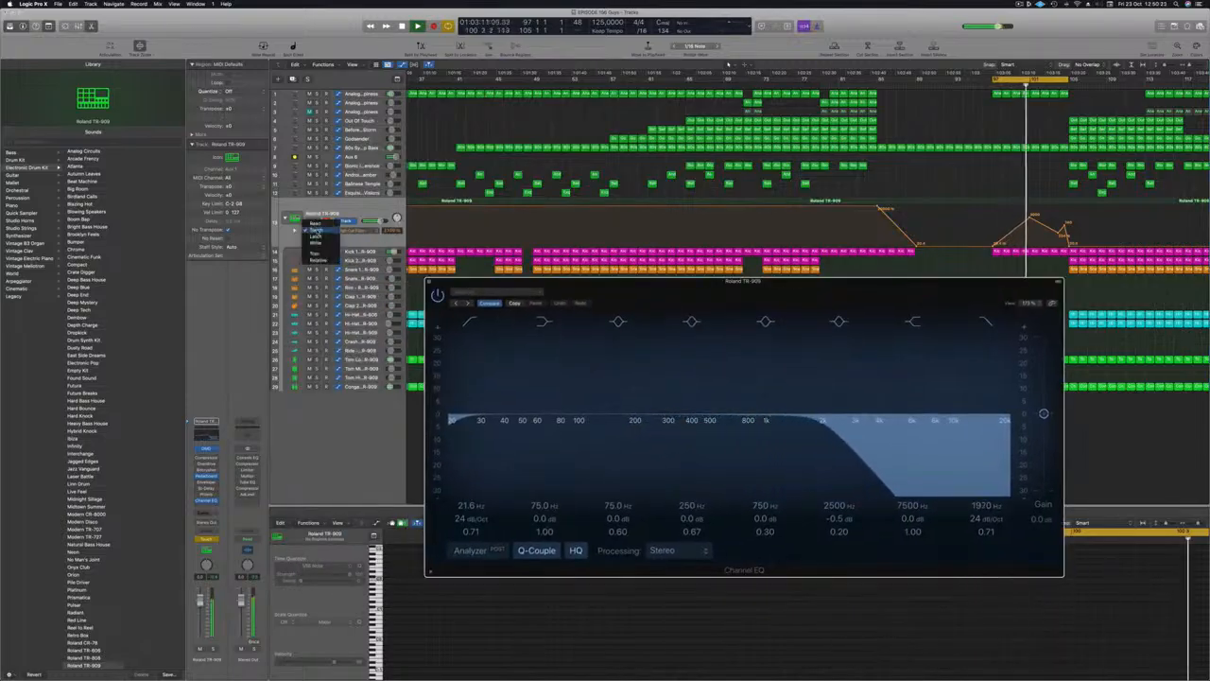
left_click(316, 224)
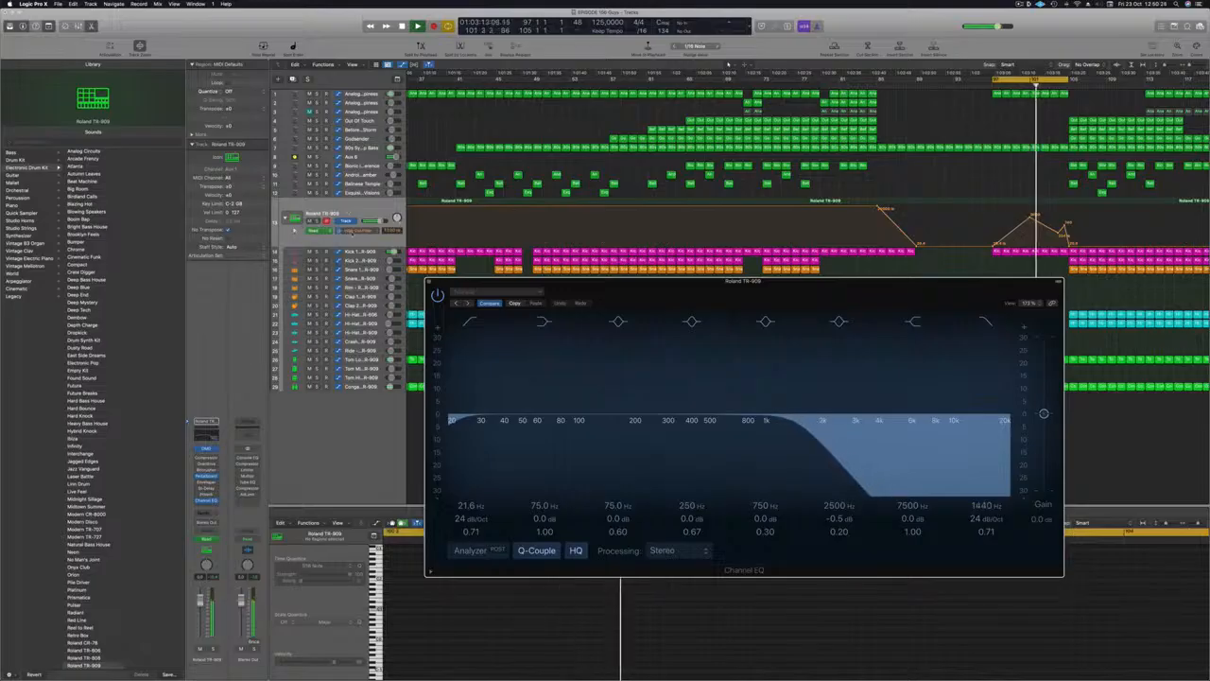
left_click(353, 232)
left_click(208, 453)
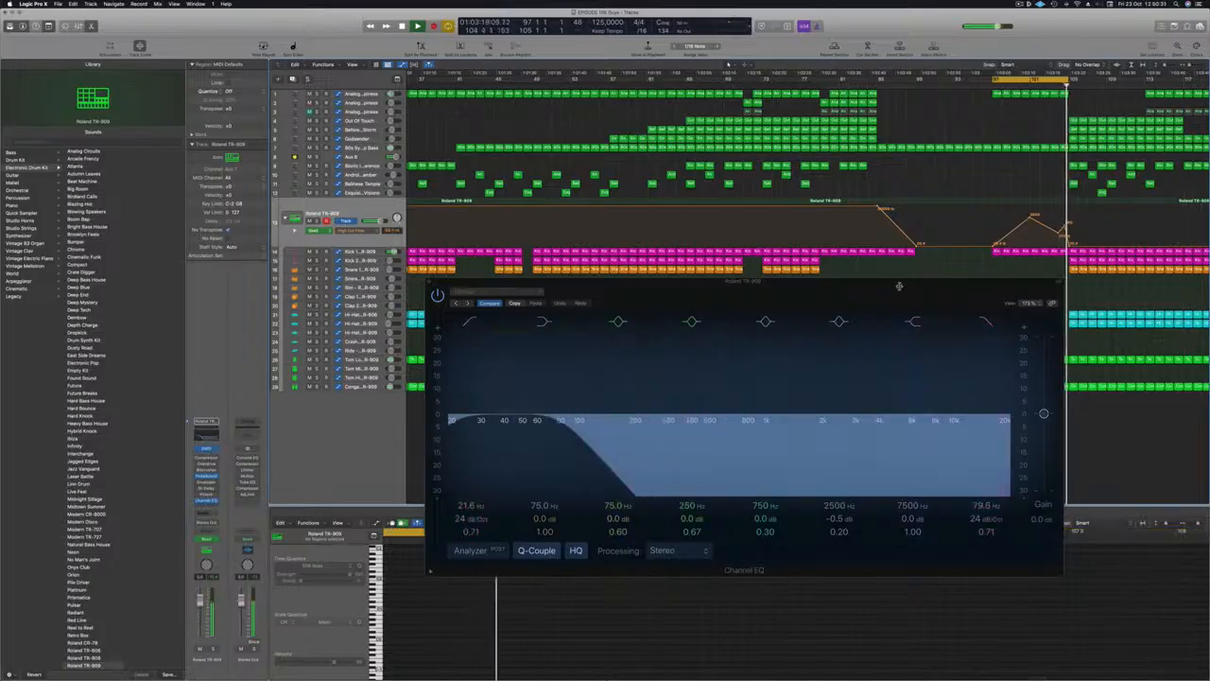
left_click_drag(899, 285, 816, 351)
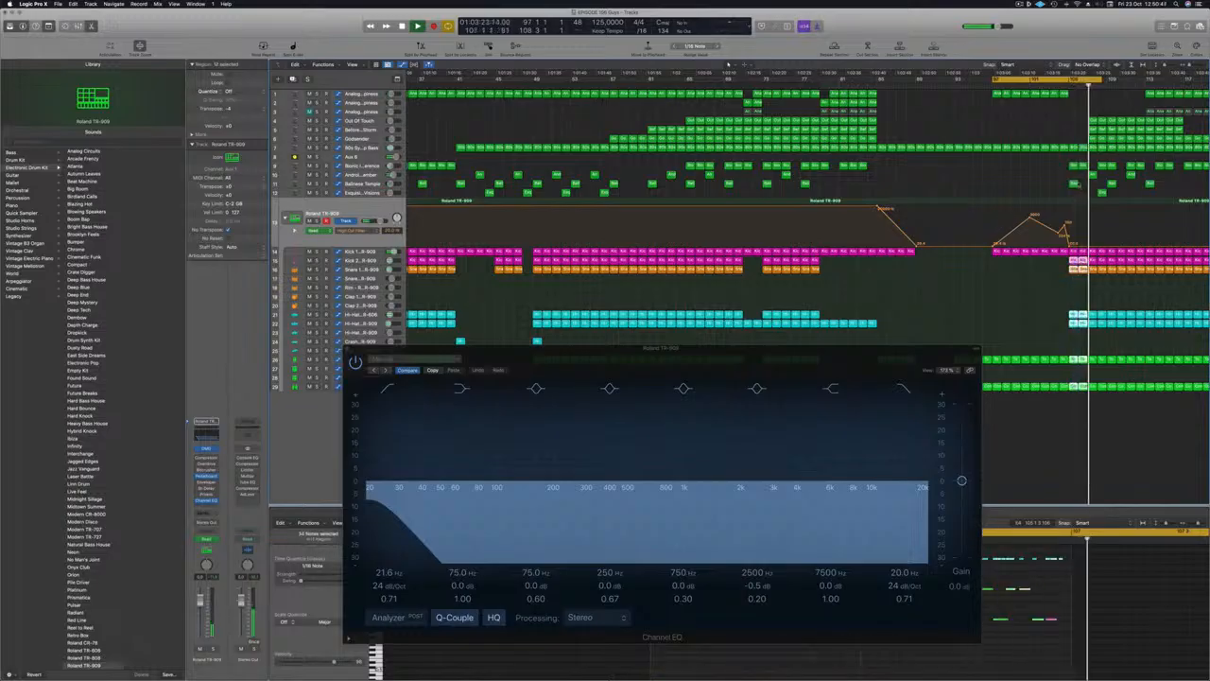
Delete the drum regions in bars 105 and 106, including Kick 1, and lift the TR-909 high-cut automation to 20000 Hz at bar 105
key("Delete")
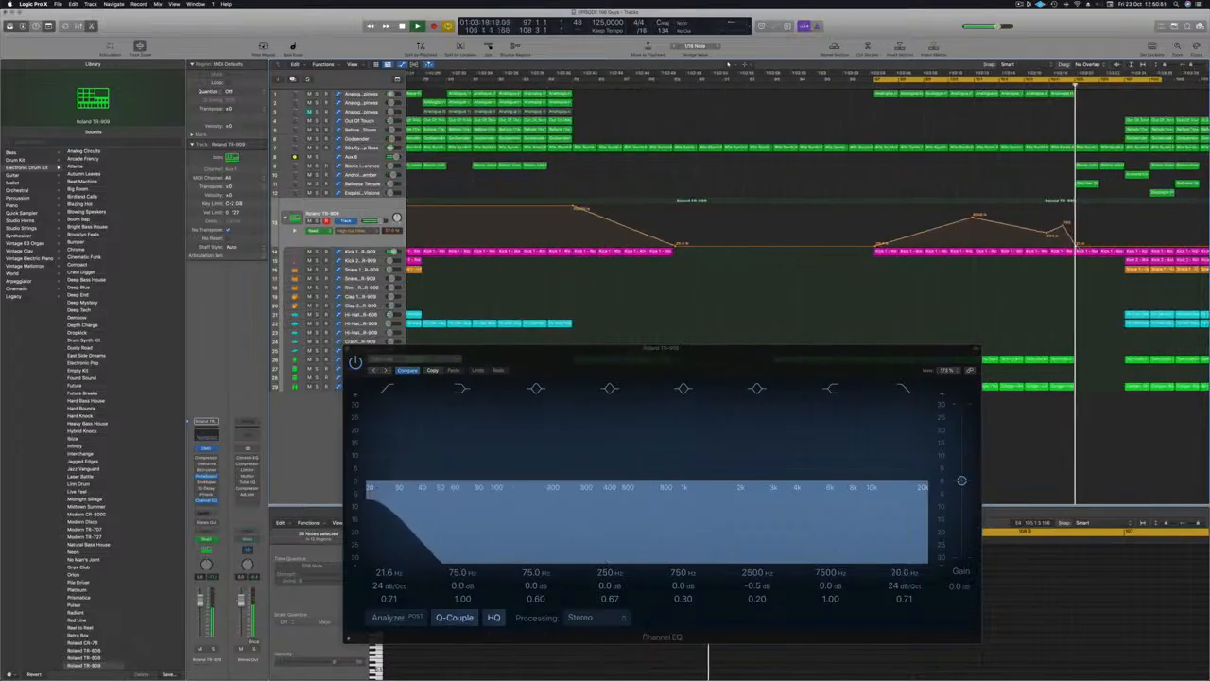
left_click(1085, 251)
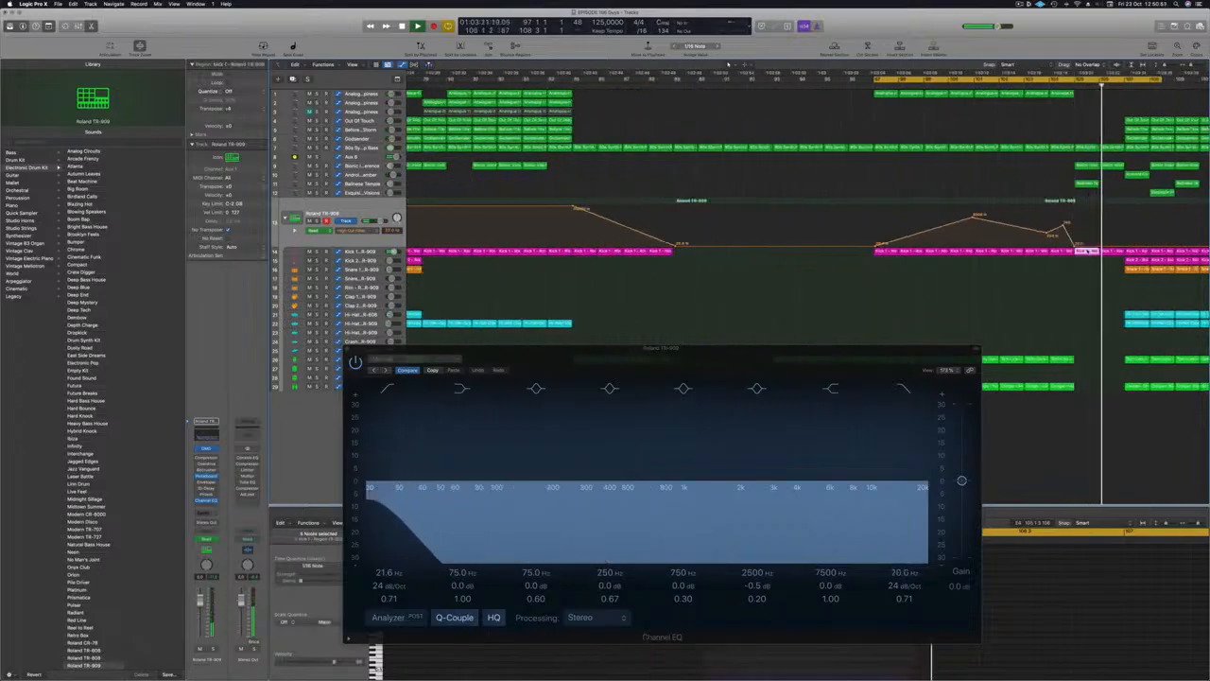
left_click(1105, 251)
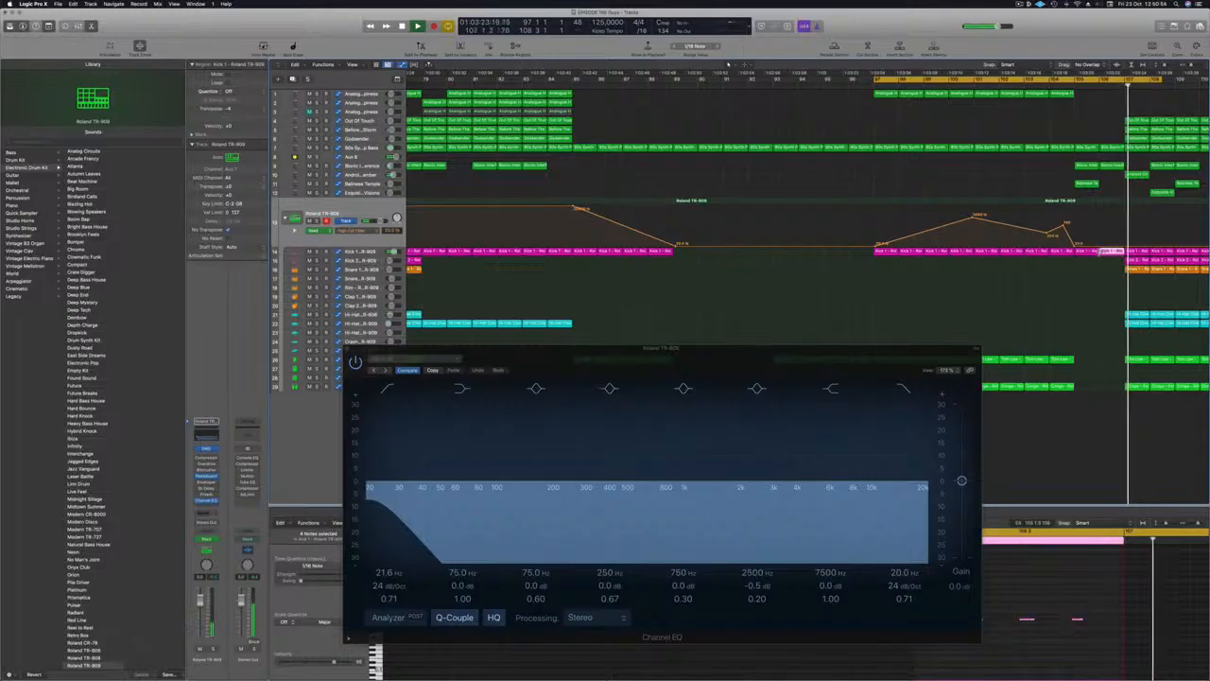
key("Delete")
key("Delete")
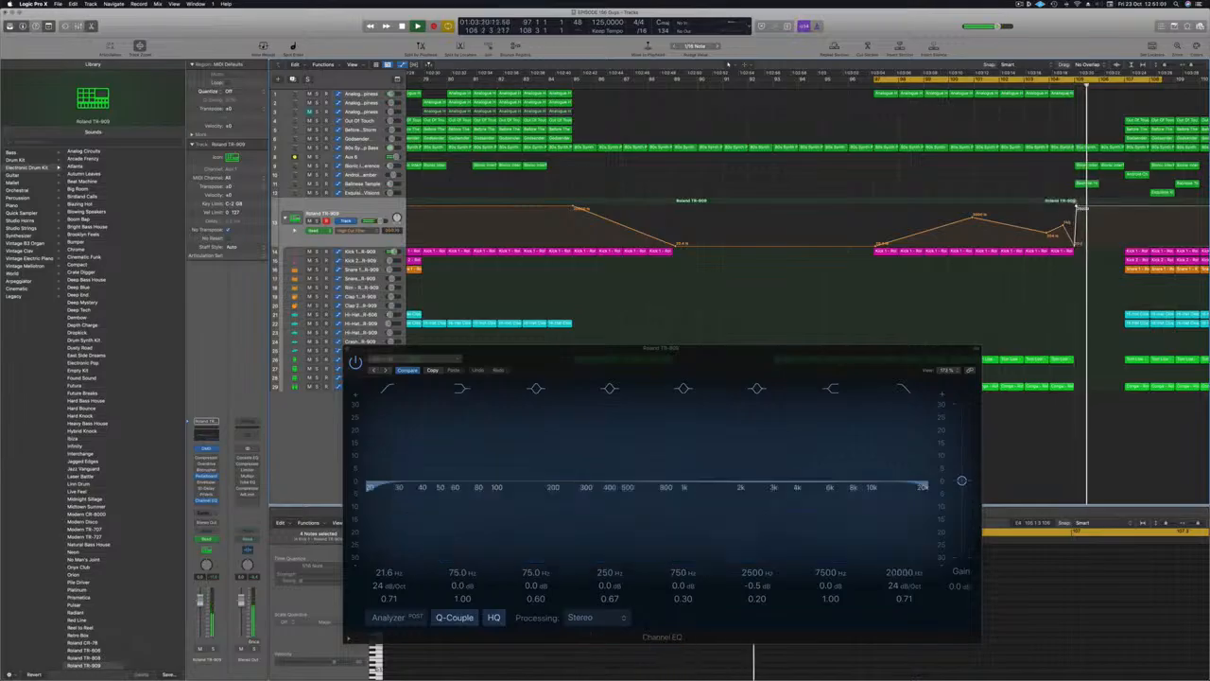
Close the Channel EQ, copy the one-bar Crash region to bar 107 and play through the transition
key("super+Left")
key("super+Left")
key("super+Left")
key("super+Left")
key("super+Left")
key("super+Left")
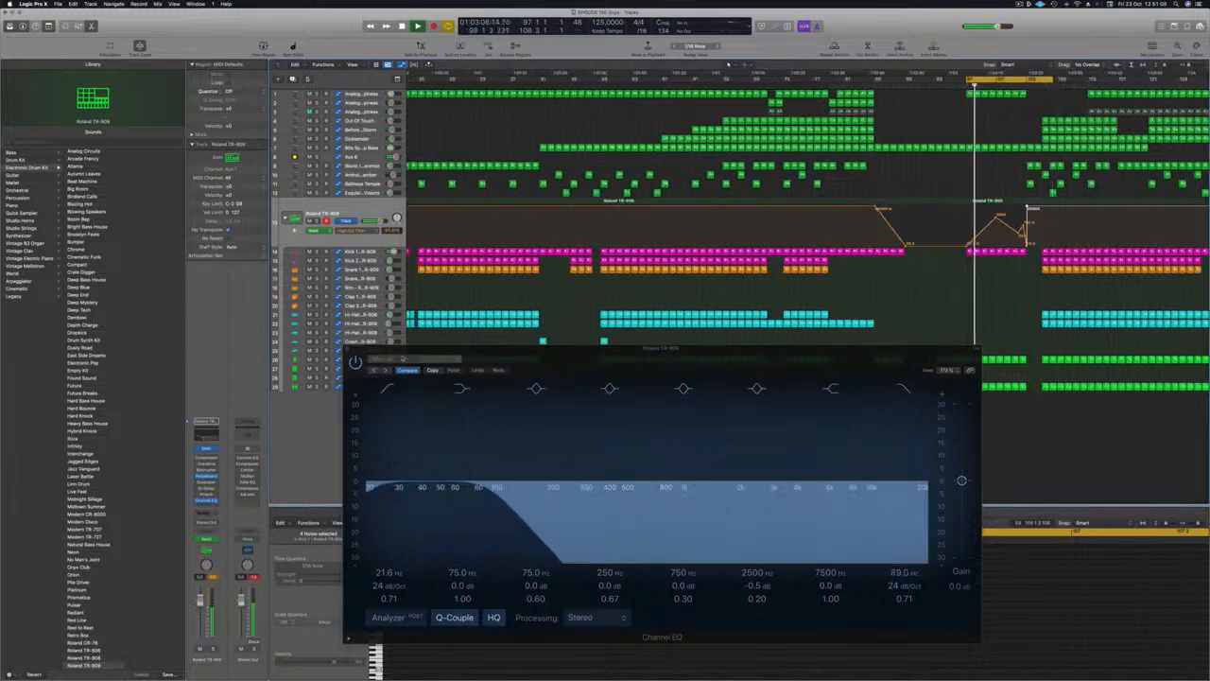
left_click(349, 349)
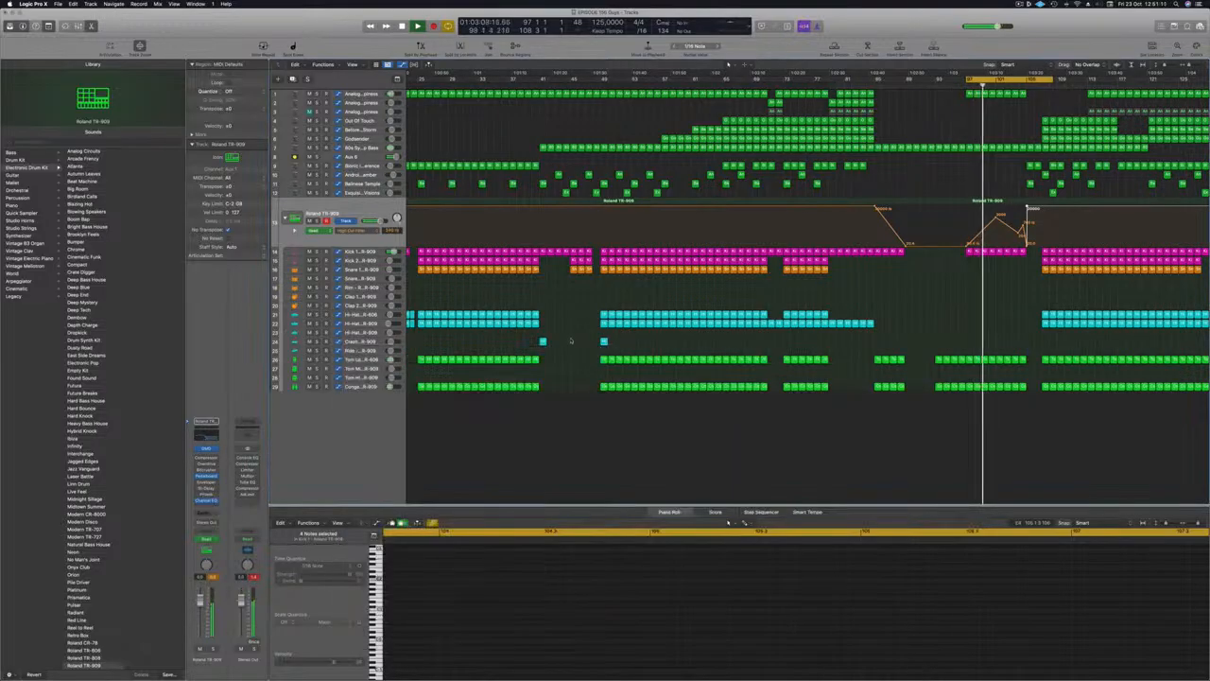
left_click_drag(603, 340, 1046, 341)
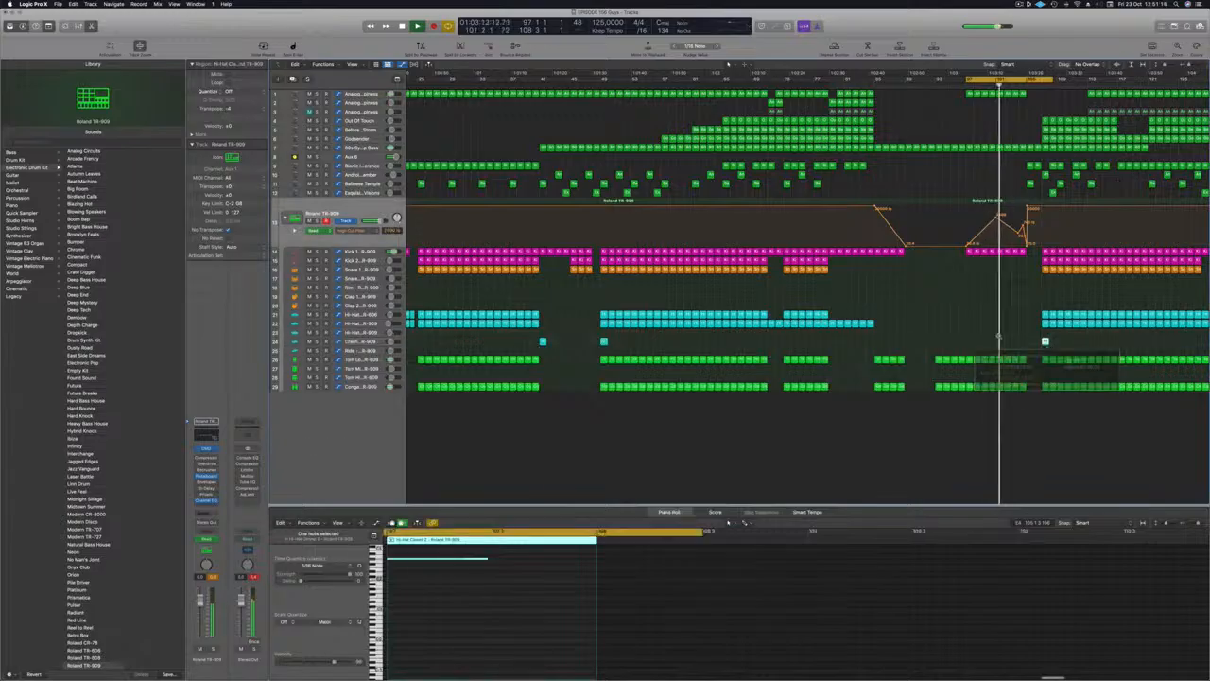
scroll(995, 337, "down", 3)
scroll(977, 330, "up", 3)
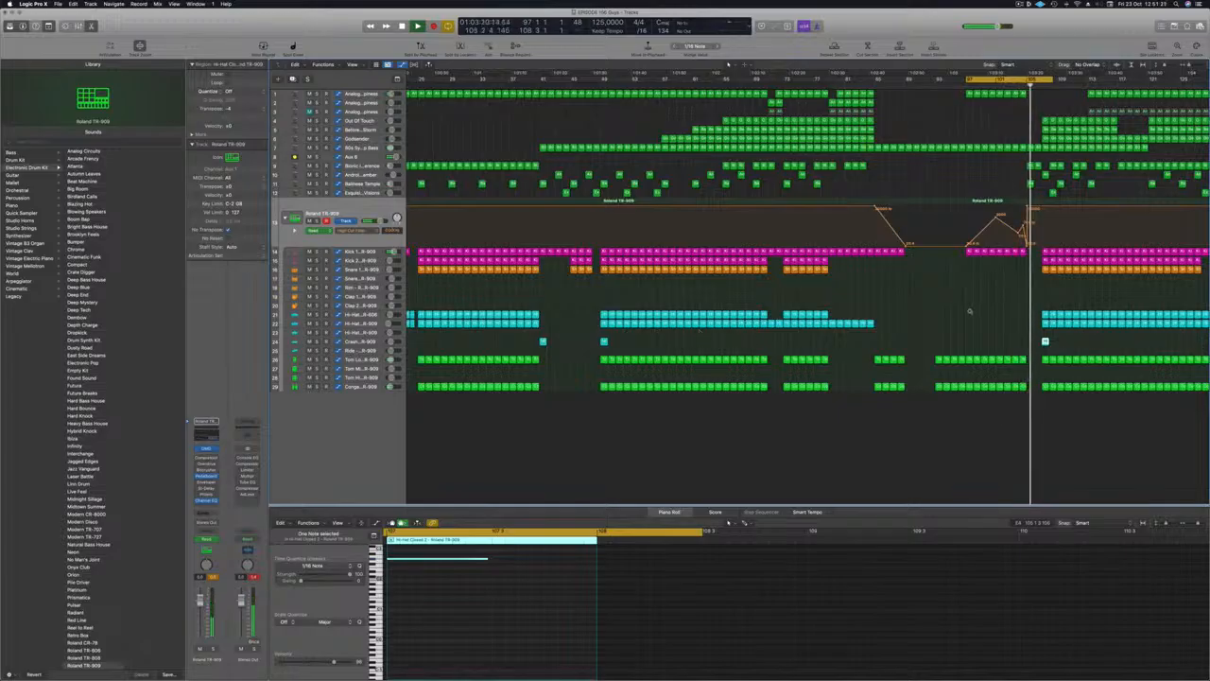
scroll(981, 297, "up", 1)
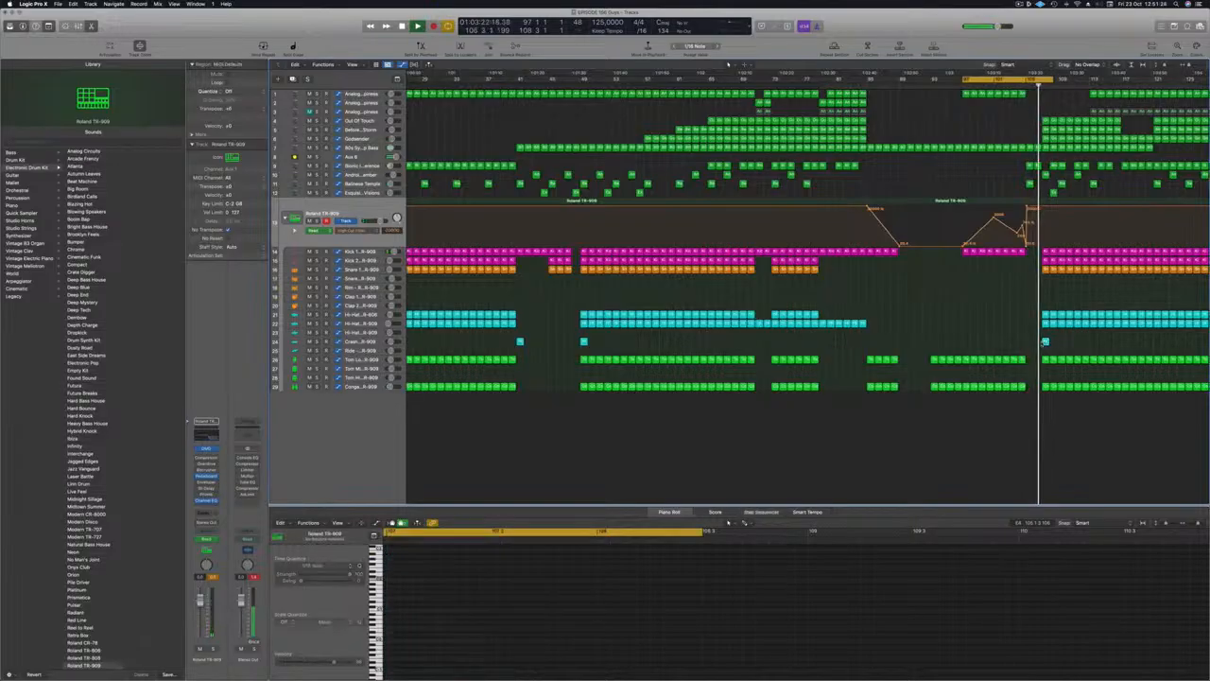
Play the loop and inspect the automation of the 80s Synth Pop Bass and Aux 6 tracks
scroll(1006, 327, "down", 3)
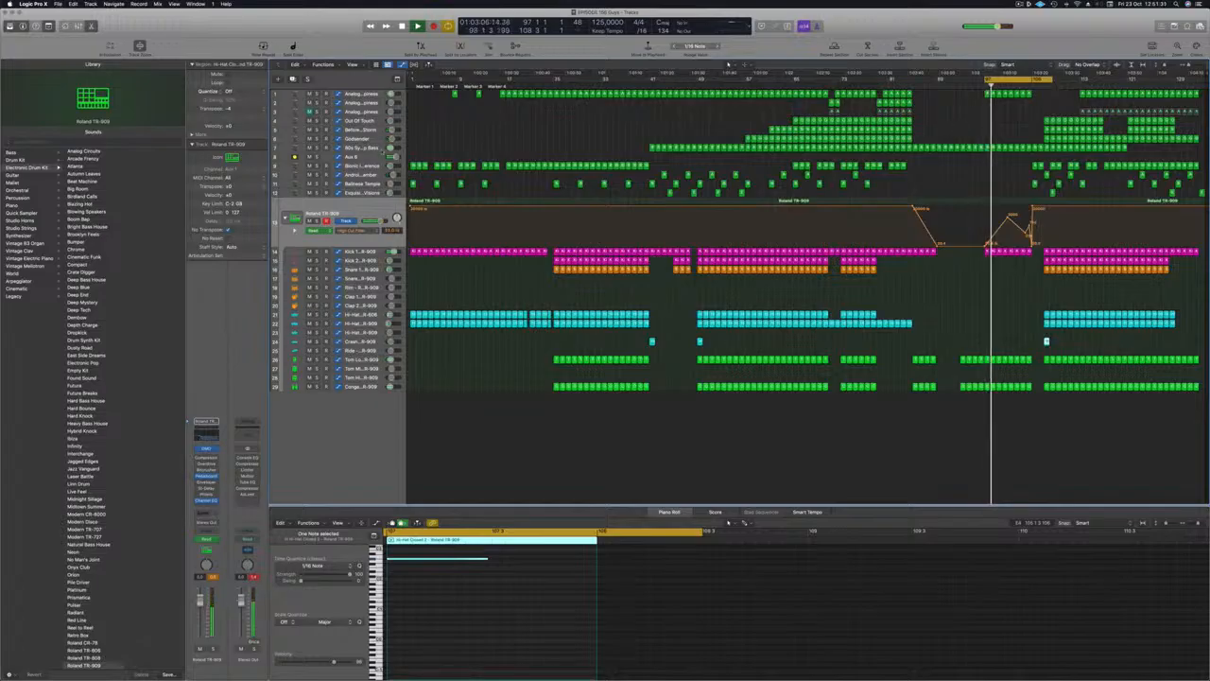
left_click(370, 149)
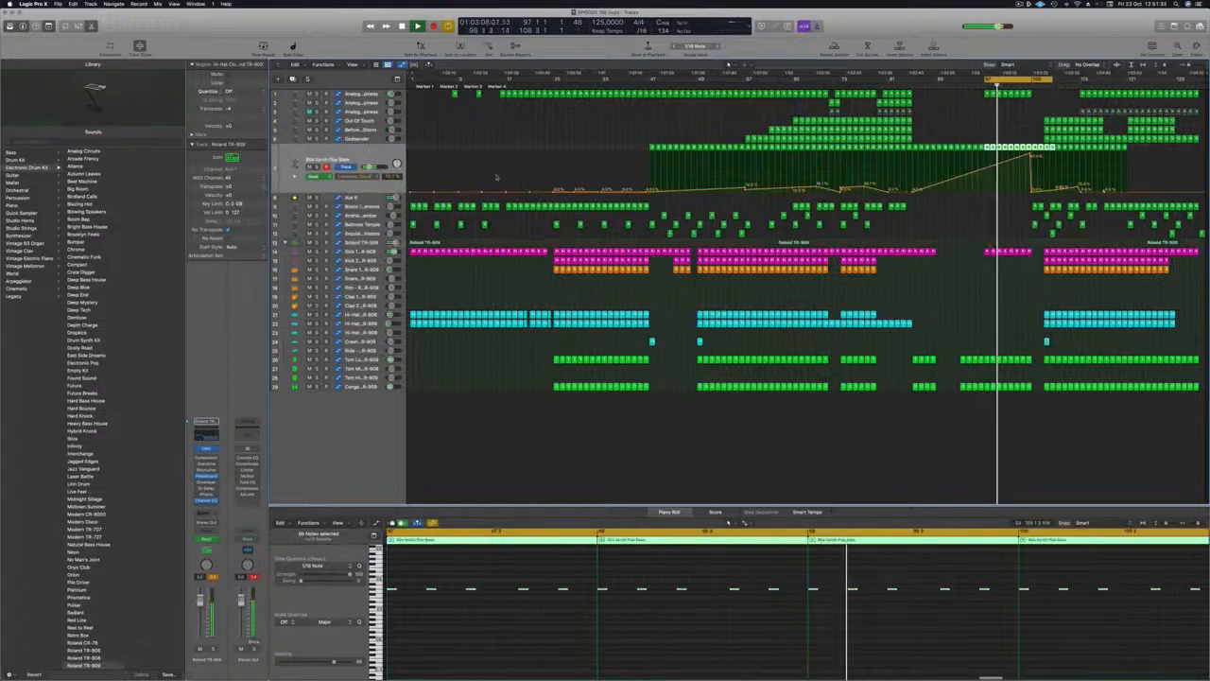
key("Down")
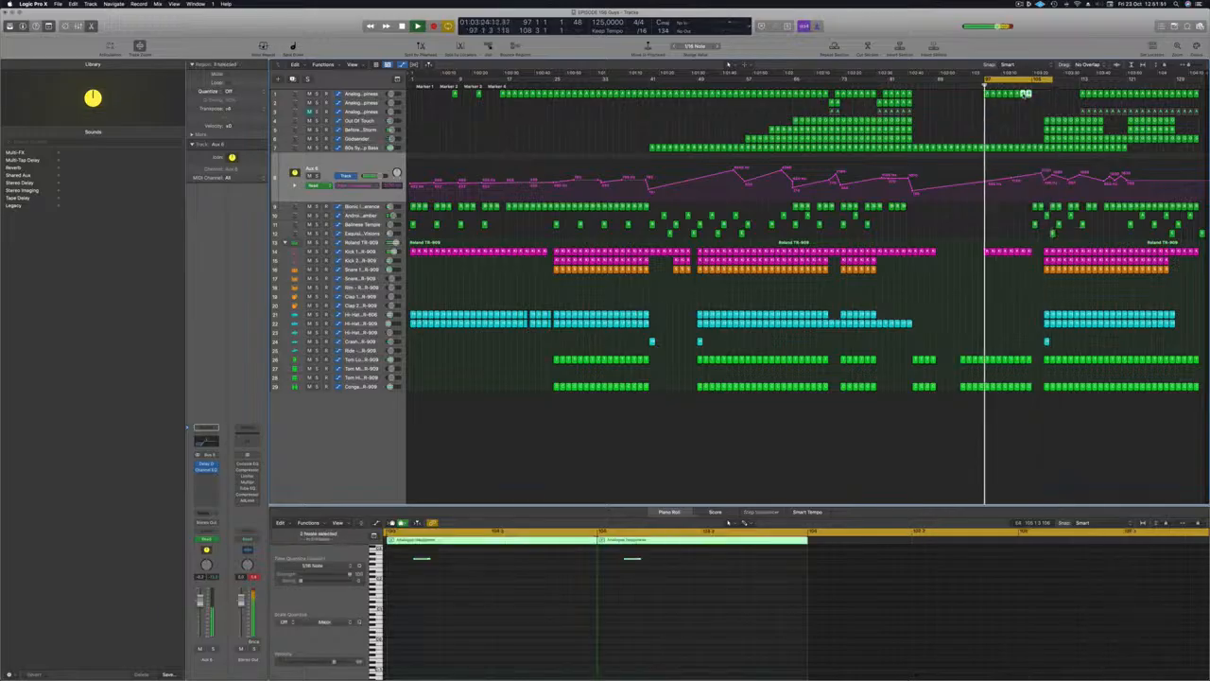
Copy Analogue Happiness regions into bars 105 and 106 on tracks 1 and 2 and delete the copies in bar 106
left_click_drag(1025, 94, 1038, 94)
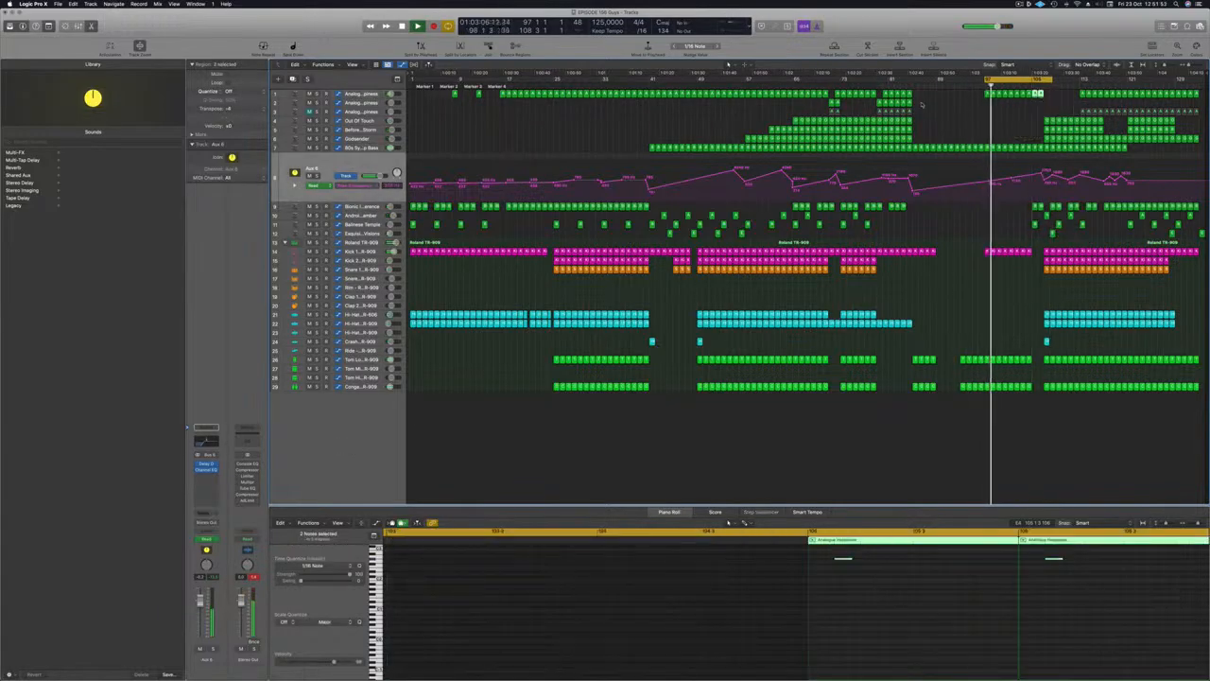
left_click(903, 102)
left_click(908, 102, "shift")
left_click_drag(906, 102, 1073, 96)
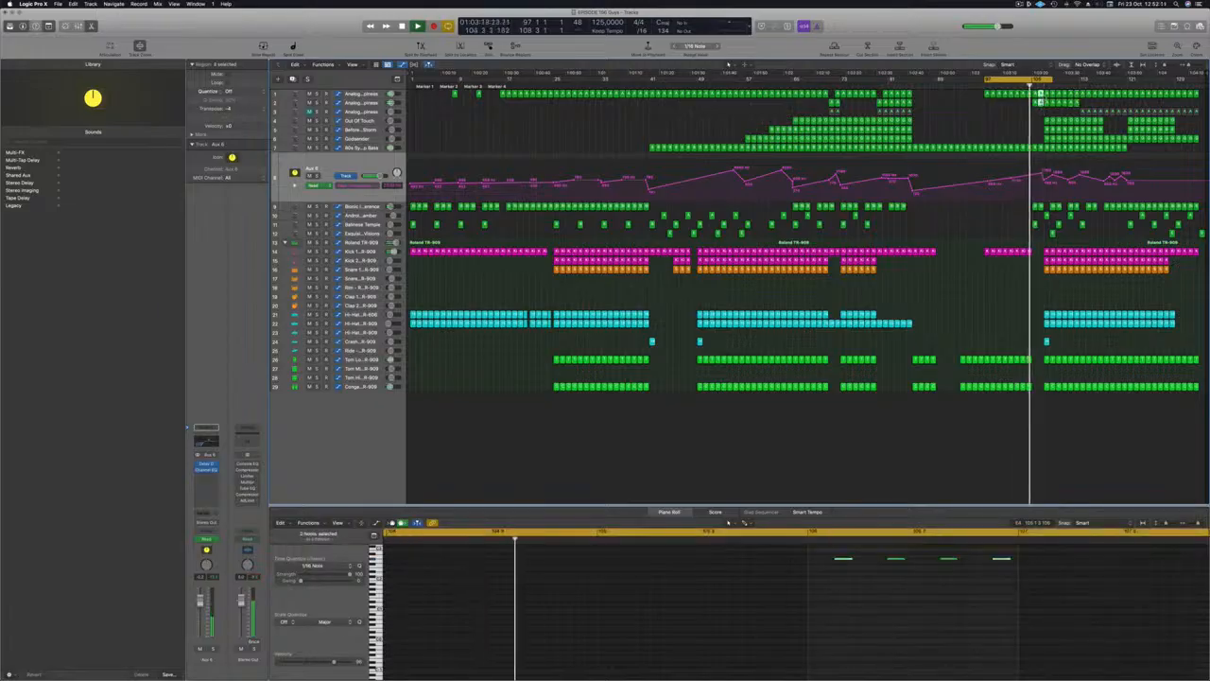
key("Delete")
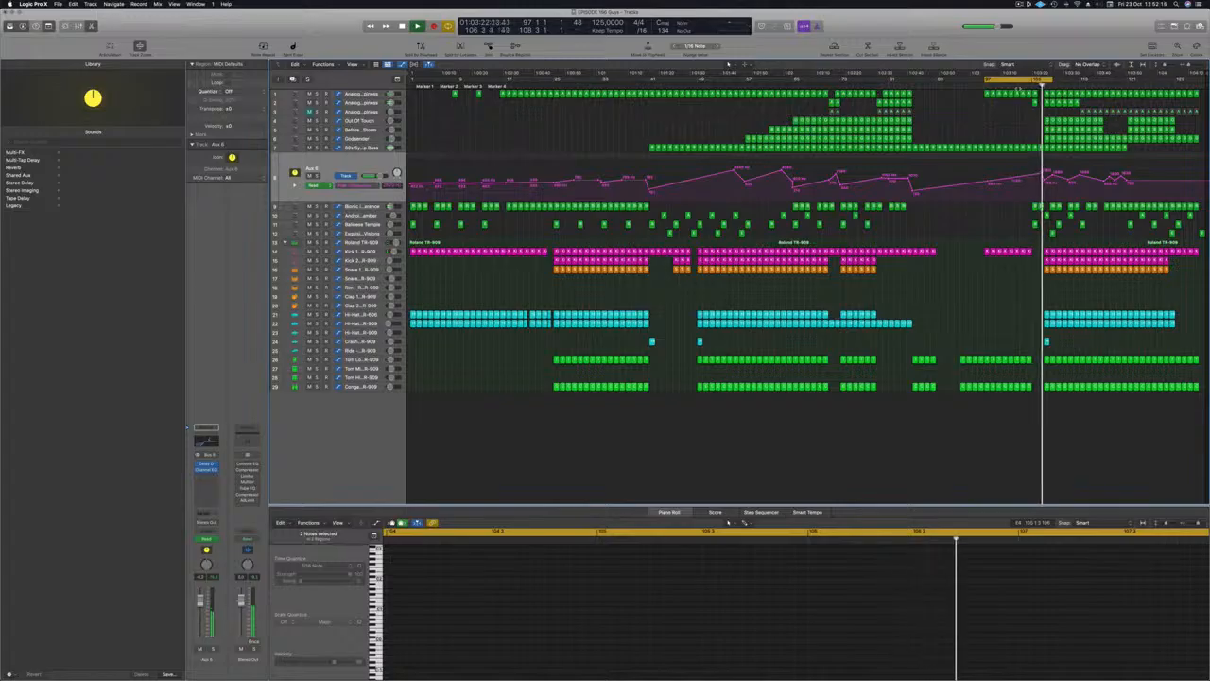
Clear the 80s Synth Pop Bass and Analogue Happiness regions from bars 105 and 106 and copy the bar 107 Crash region to bar 105
left_click(1041, 148)
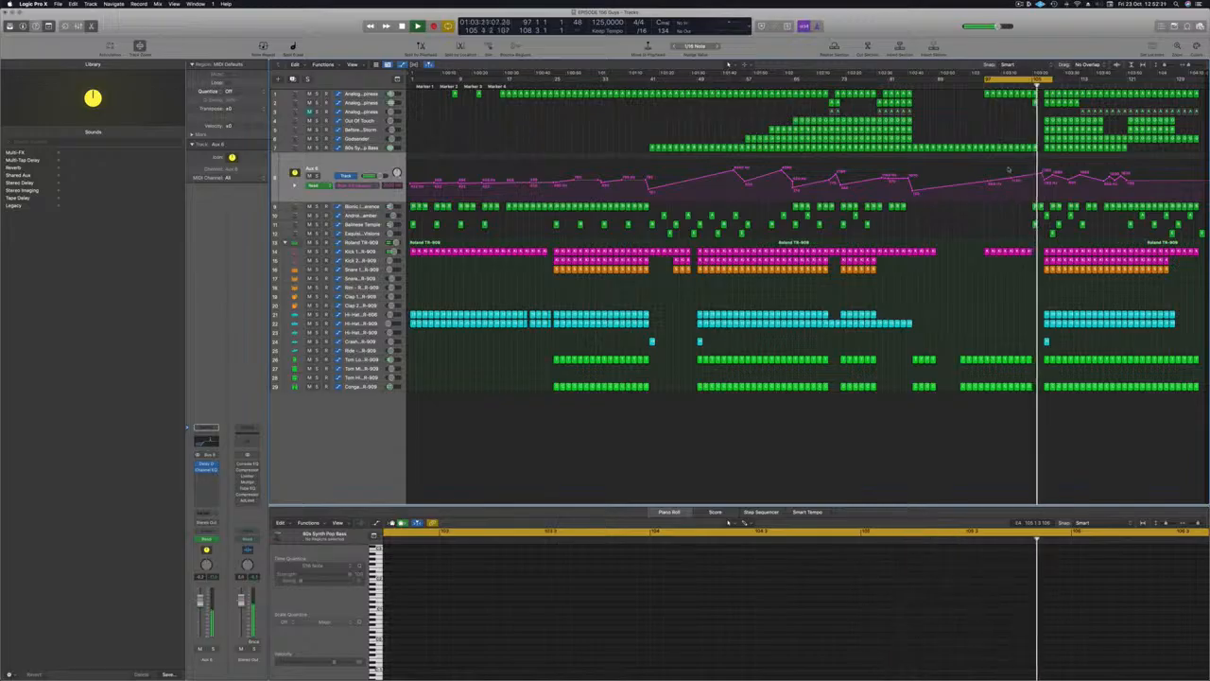
key("comma")
key("comma")
key("comma")
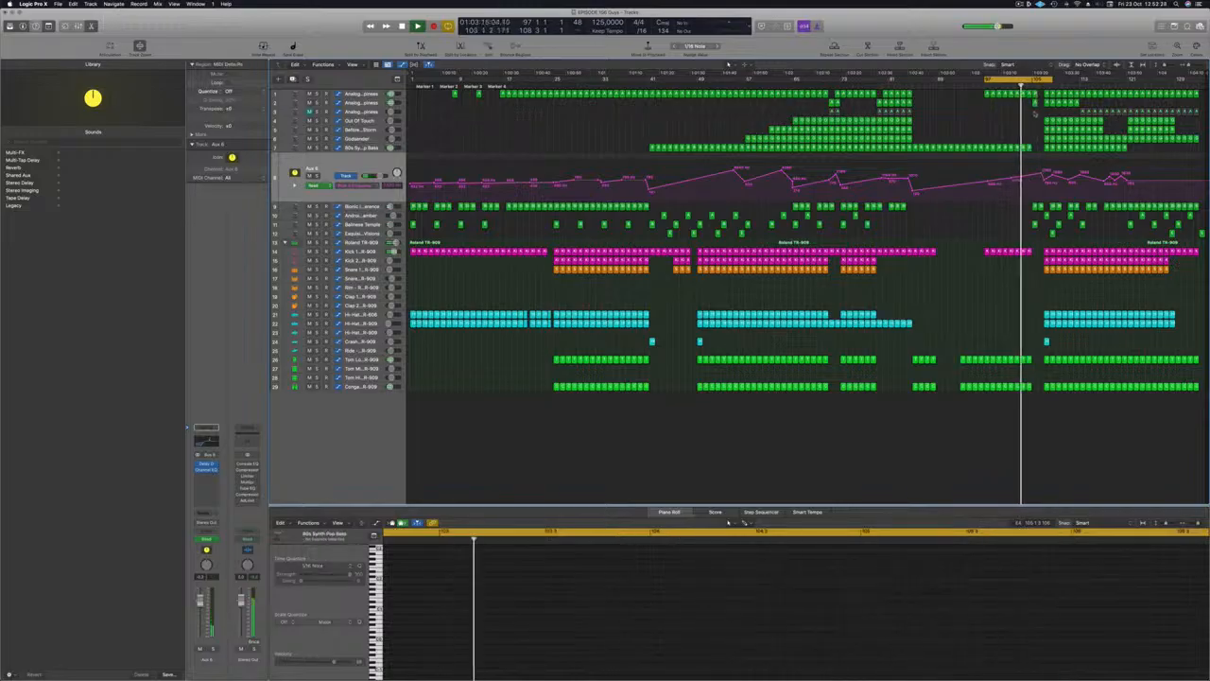
left_click_drag(1046, 342, 1036, 348)
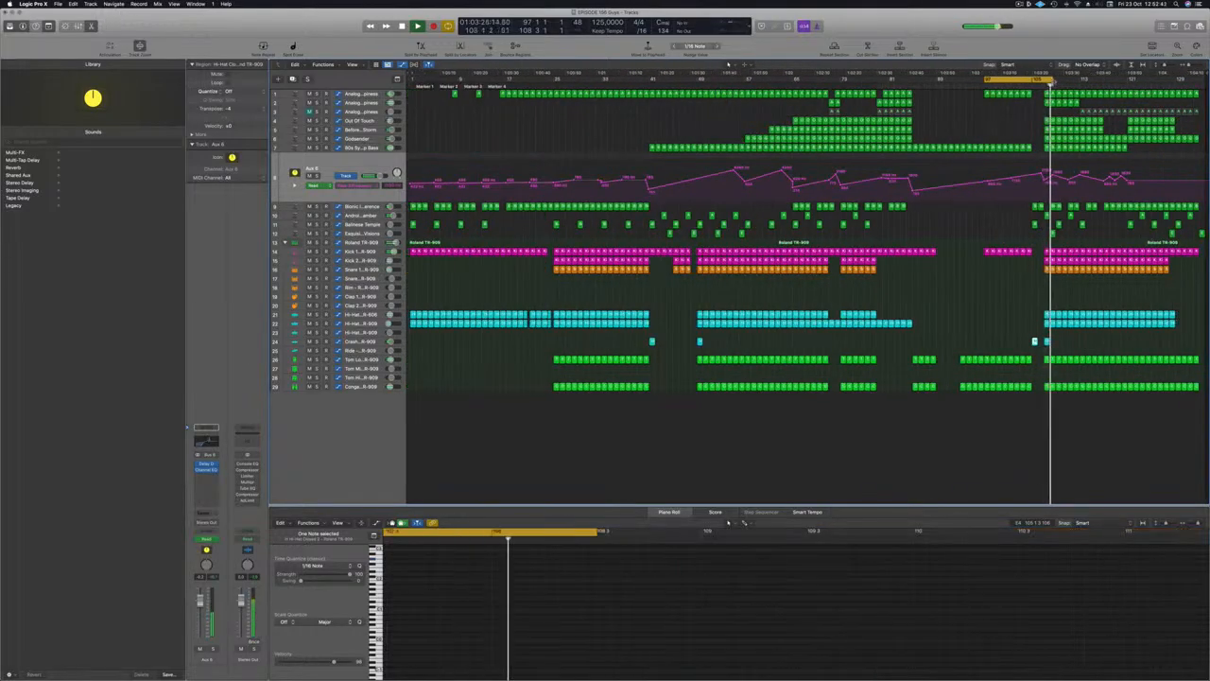
Continue track 2's Analogue Happiness regions through bars 113 to 118 and delete the muted duplicate on track 3 with its regions
left_click_drag(1052, 80, 1152, 80)
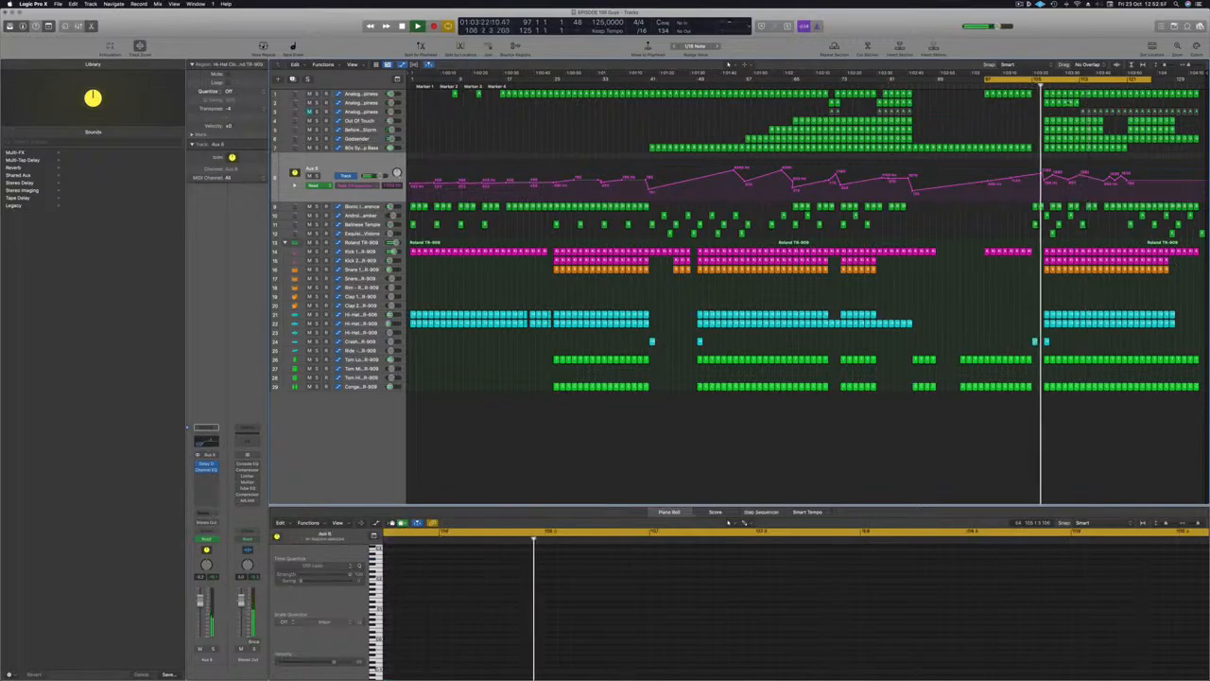
mouse_move(1060, 101)
left_mouse_down()
mouse_move(1097, 110)
mouse_move(1064, 115)
left_mouse_up()
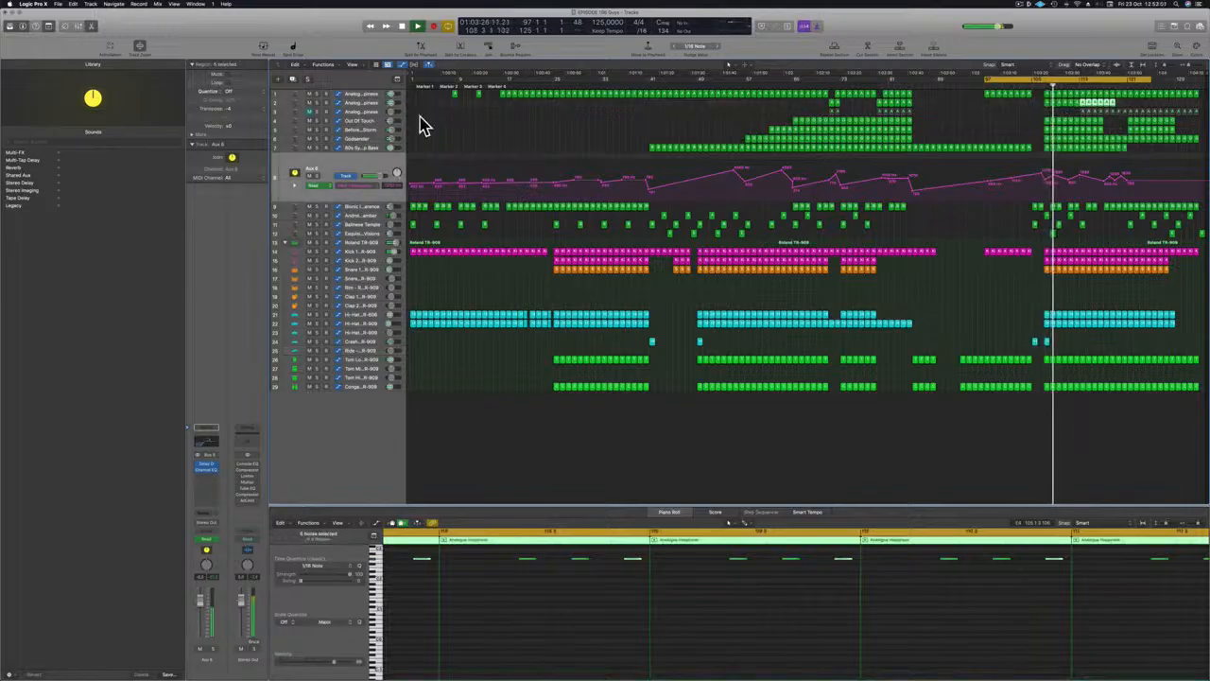
left_click(352, 113)
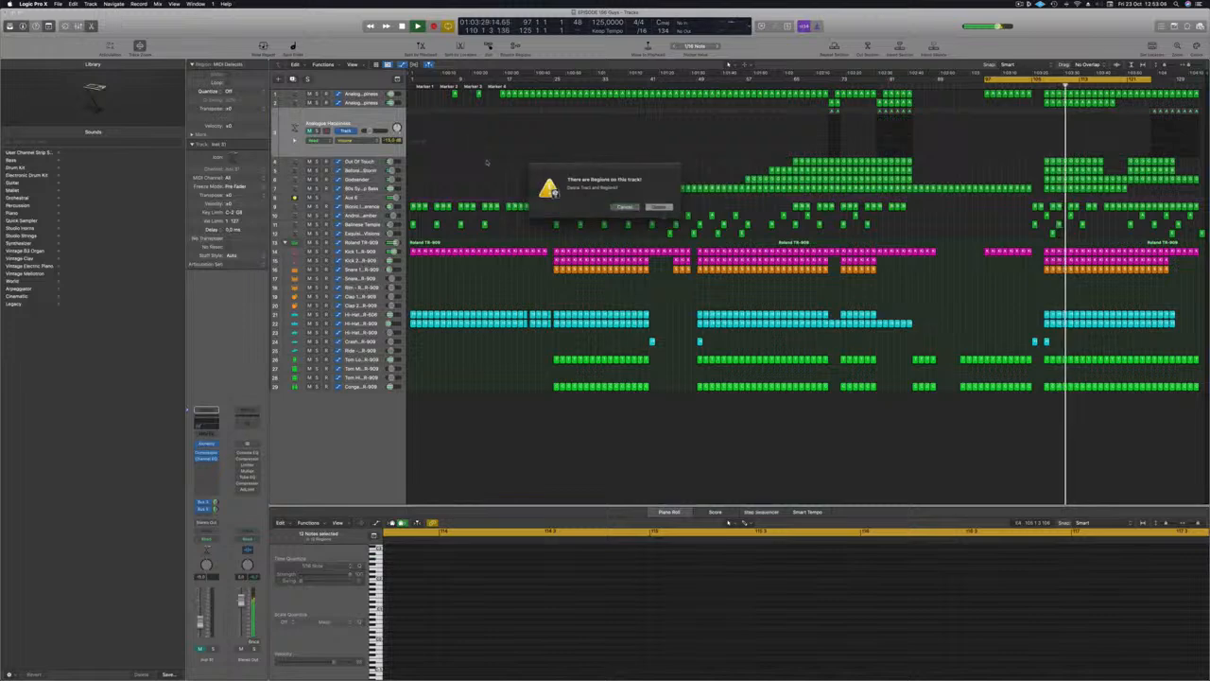
key("Return")
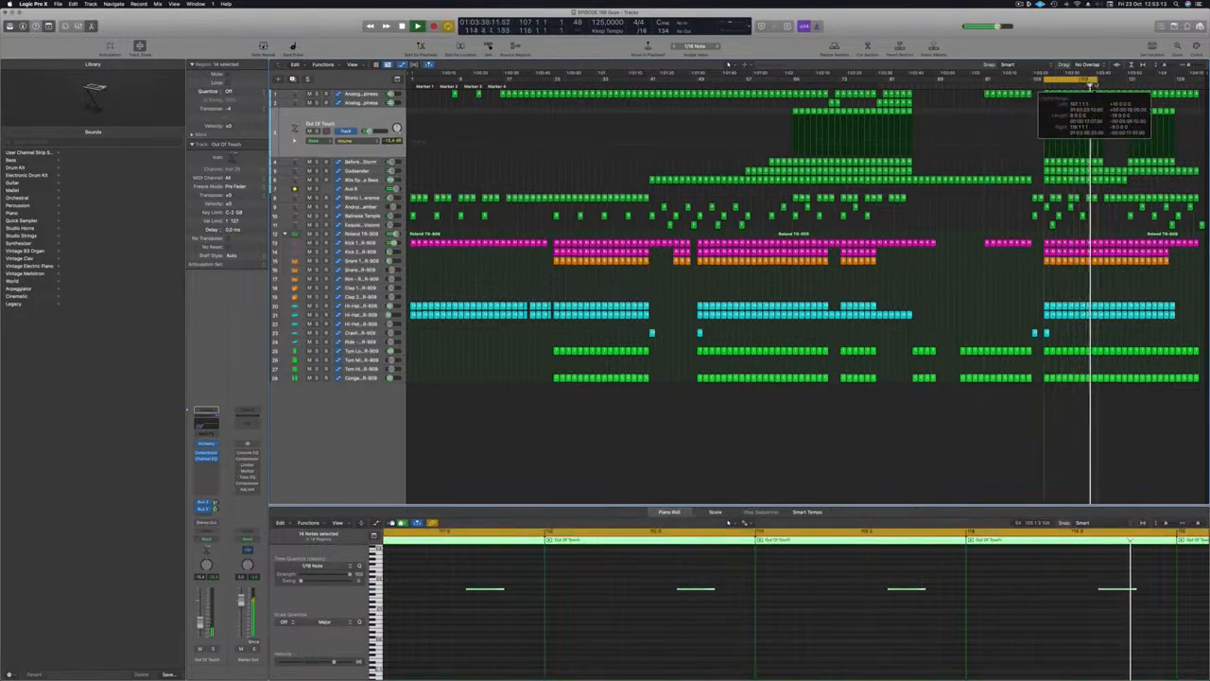
Set the cycle range to bars 107 to 121 and copy track 2's last two Analogue Happiness regions to bars 119 and 120
left_click_drag(1095, 85, 1128, 85)
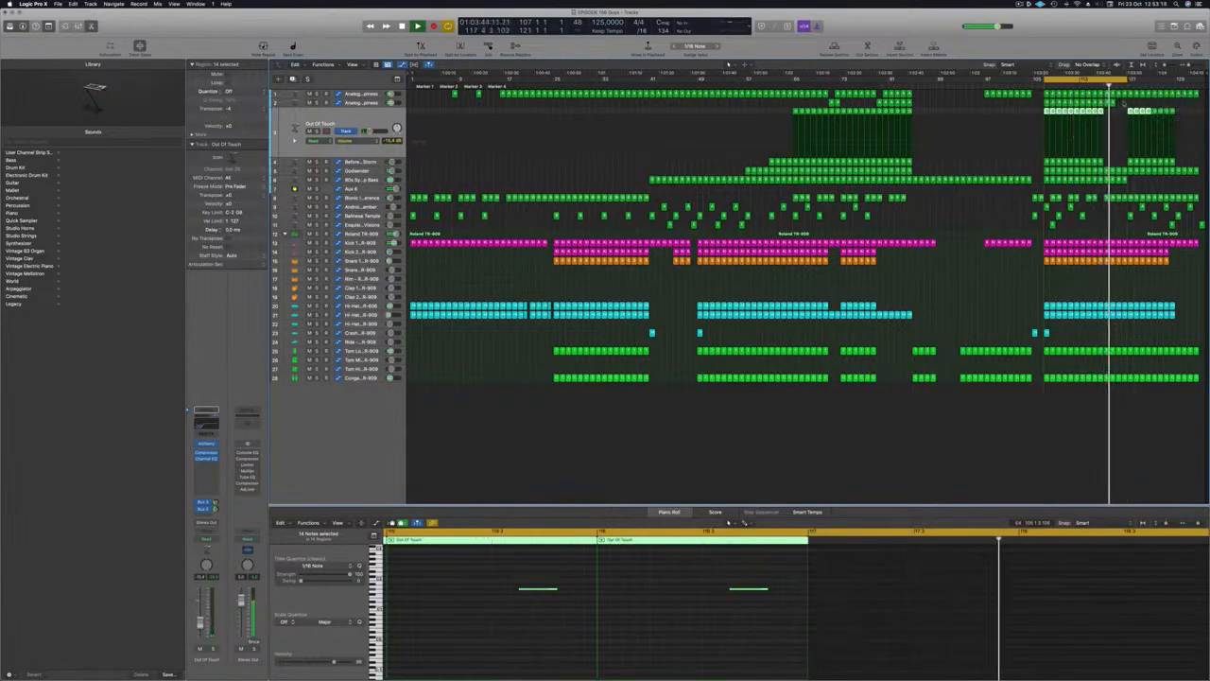
left_click(1111, 103)
left_click_drag(1110, 102, 1119, 101)
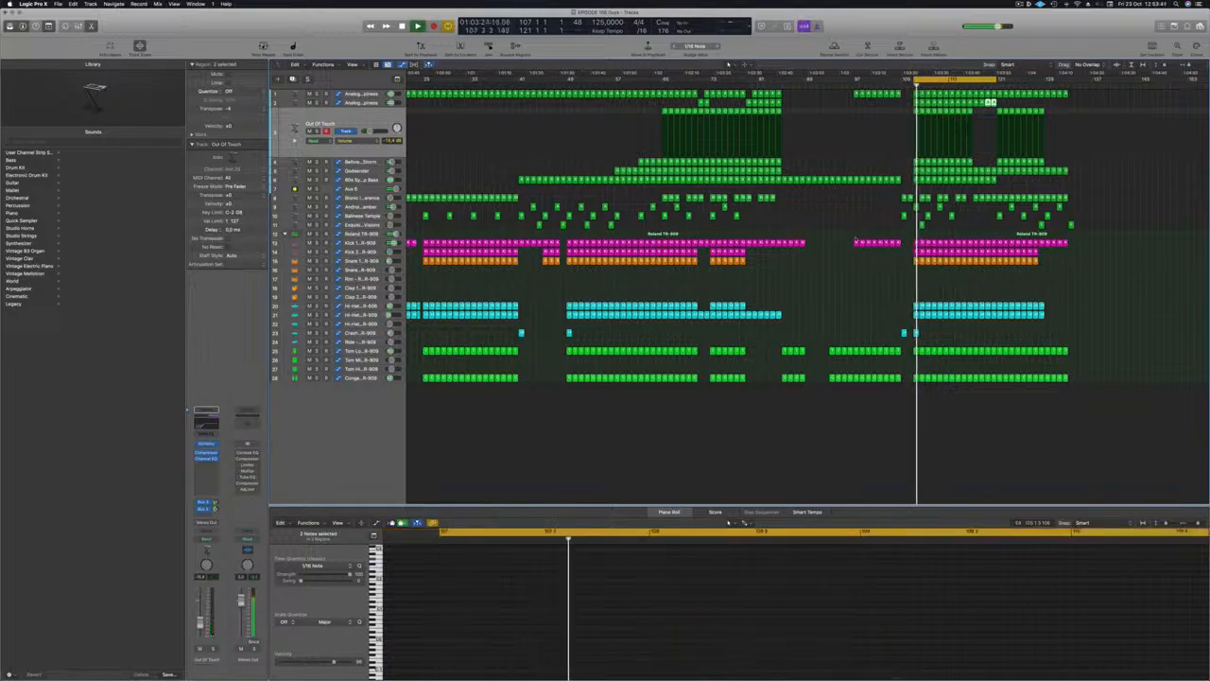
Delete the one-bar regions at bar 111 on track 9 and bar 113 on track 10
left_click(965, 208)
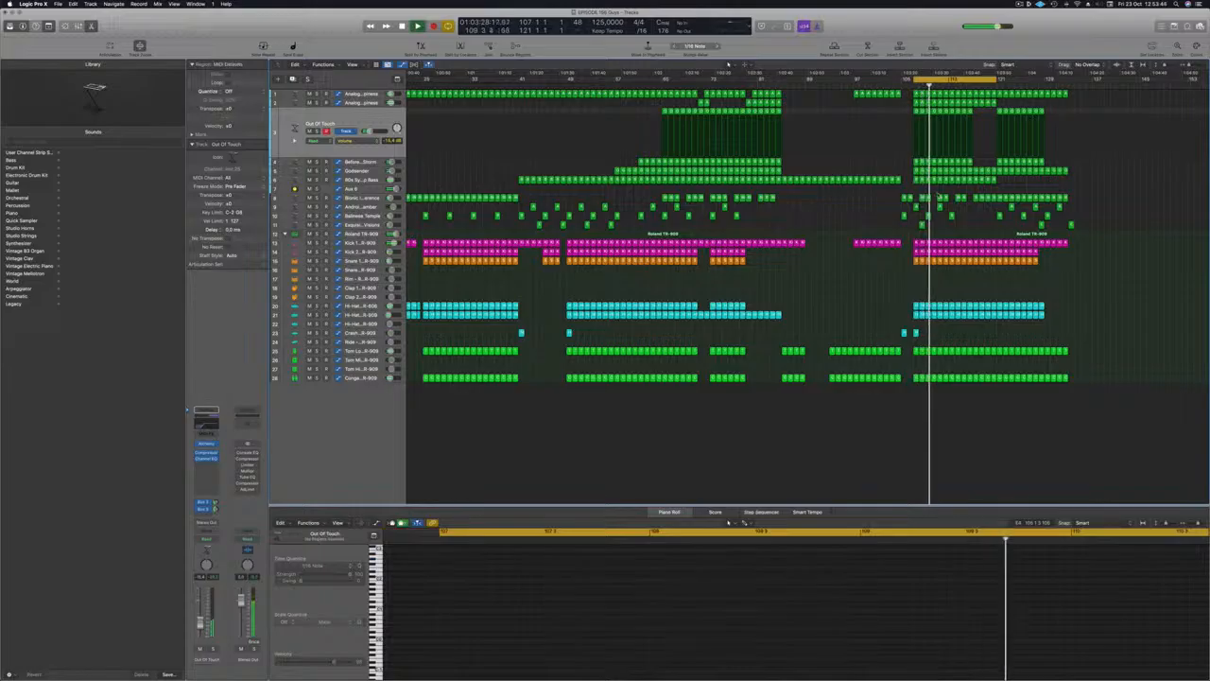
left_click(951, 216)
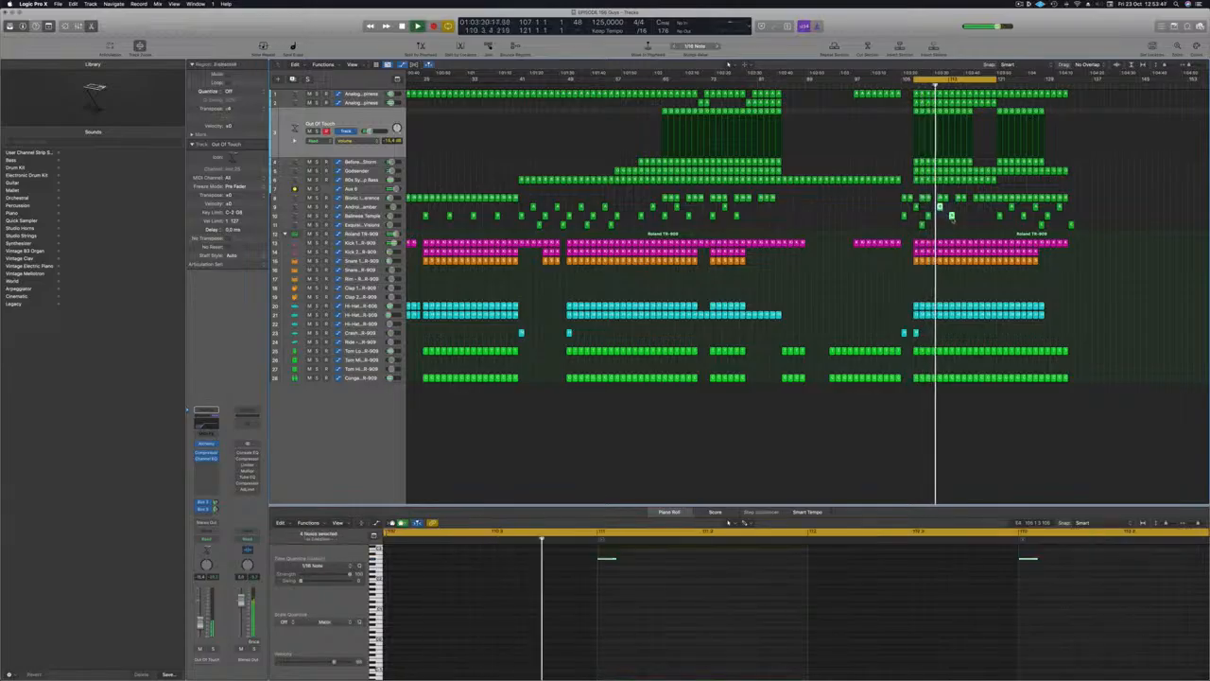
key("Delete")
key("super+Right")
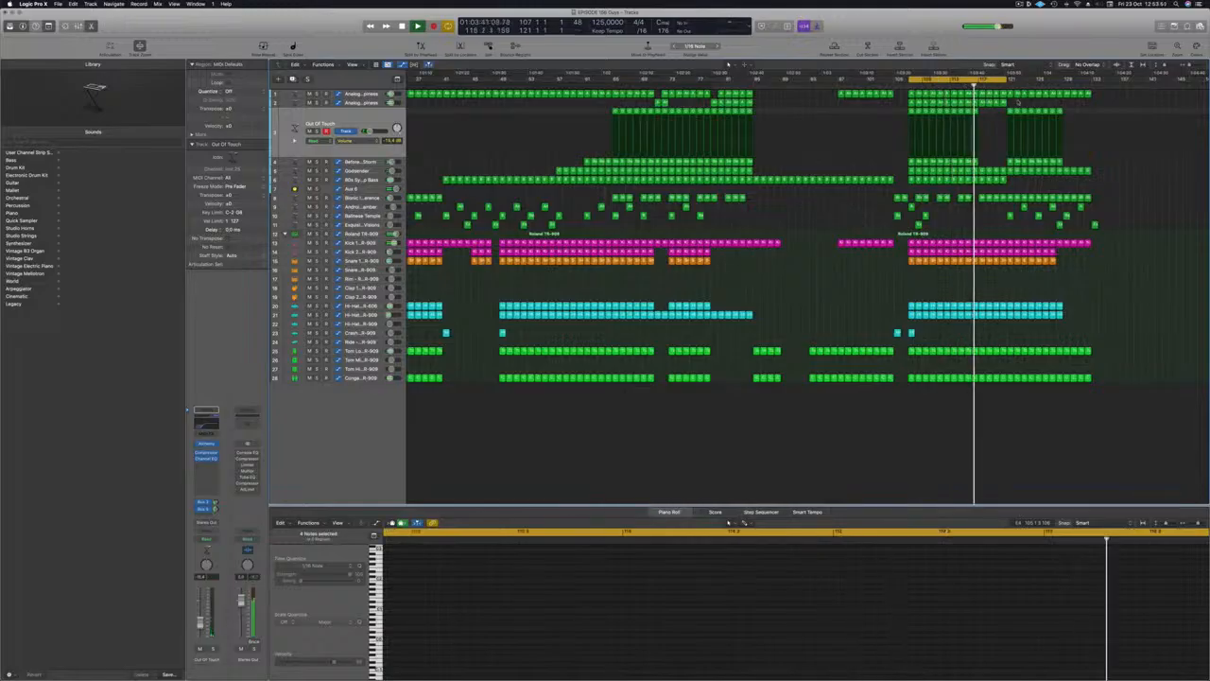
key("super+Left")
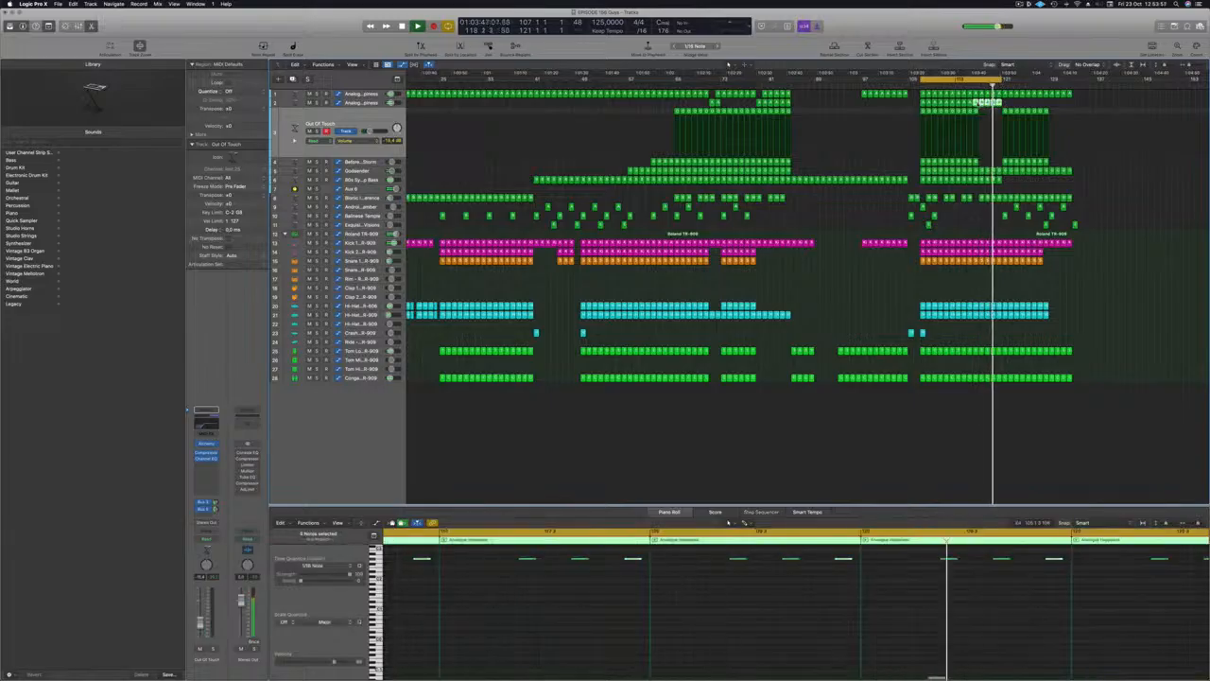
Copy track 2's last four Analogue Happiness regions to bars 121 to 124 and extend the cycle range to bar 125
left_click_drag(977, 102, 1006, 104)
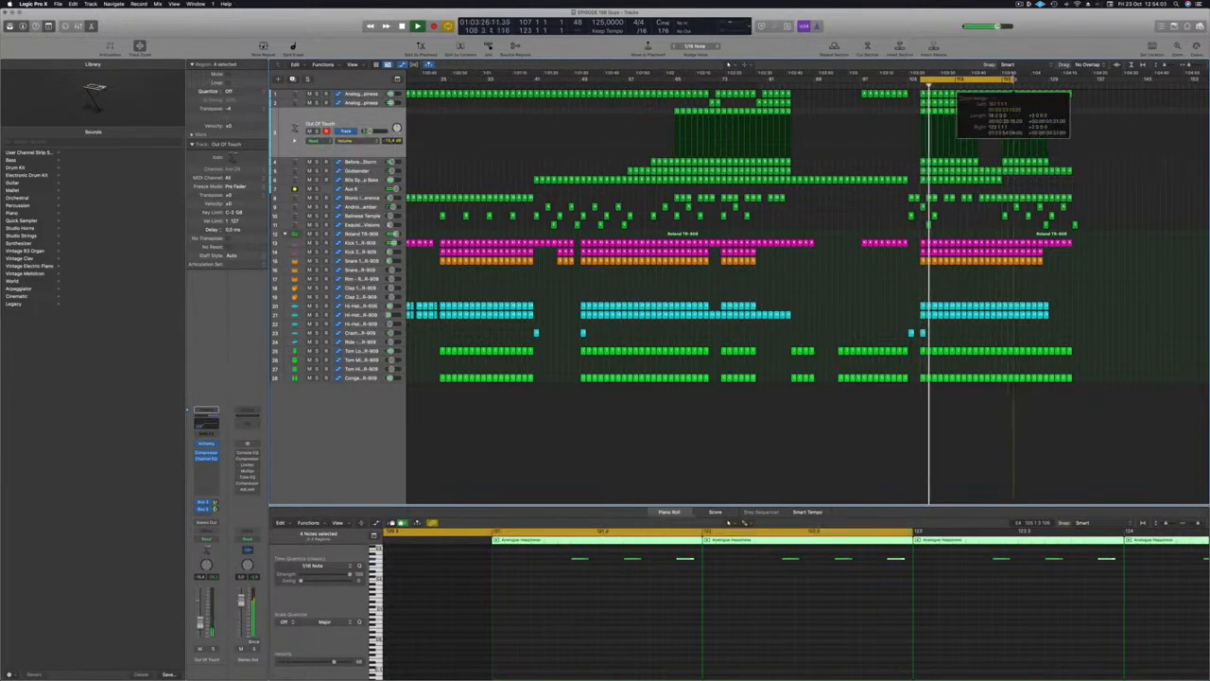
left_click_drag(1019, 103, 1039, 80)
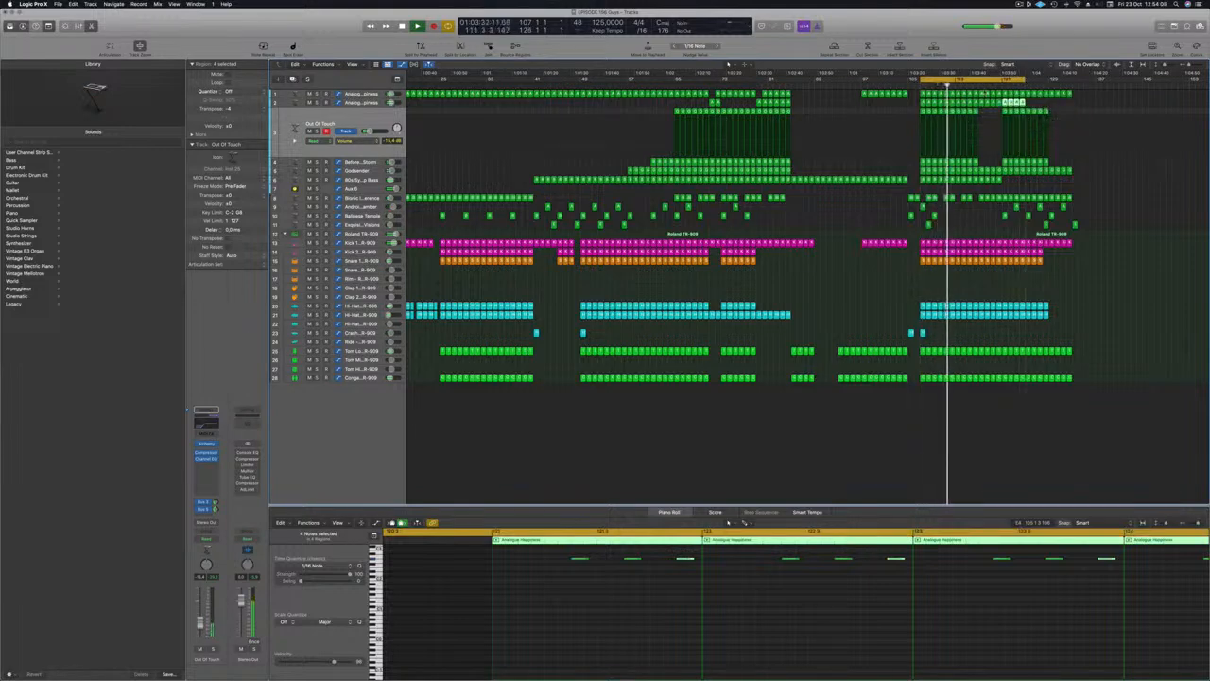
left_click(1120, 188)
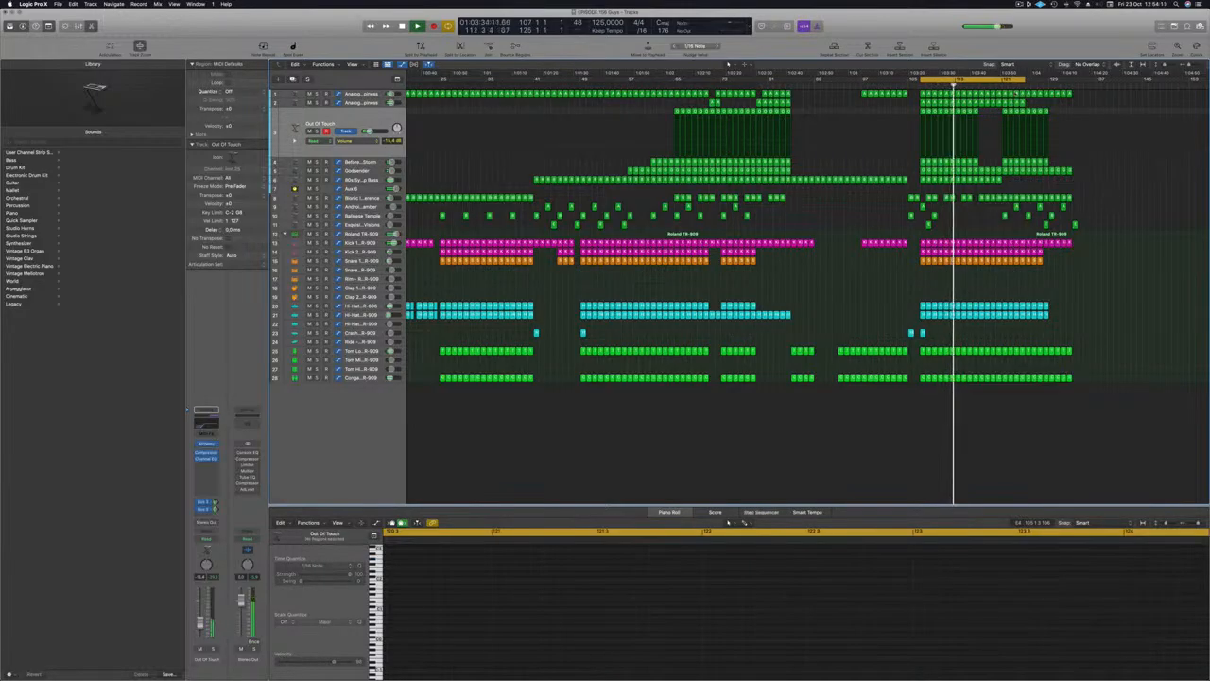
Copy the four Analogue Happiness regions to bars 125 to 128 on track 2 and extend the cycle range to about bar 137
left_click(1000, 86)
key("super+Left")
key("super+Left")
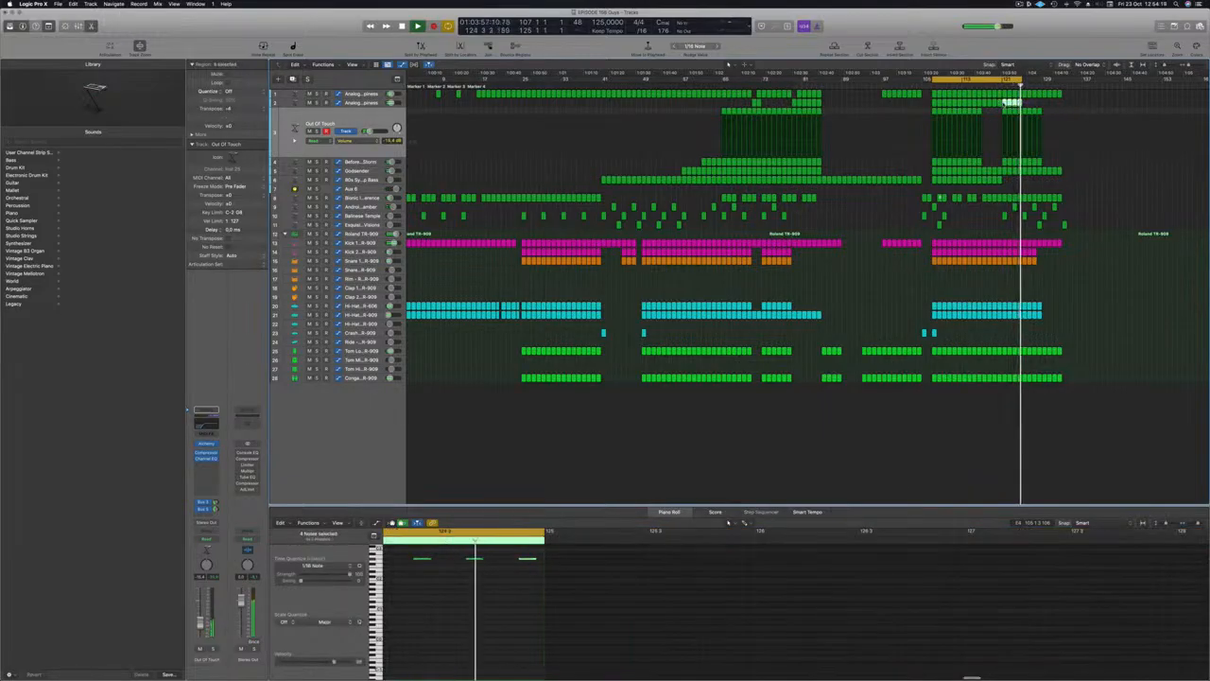
left_click_drag(1004, 103, 1026, 105)
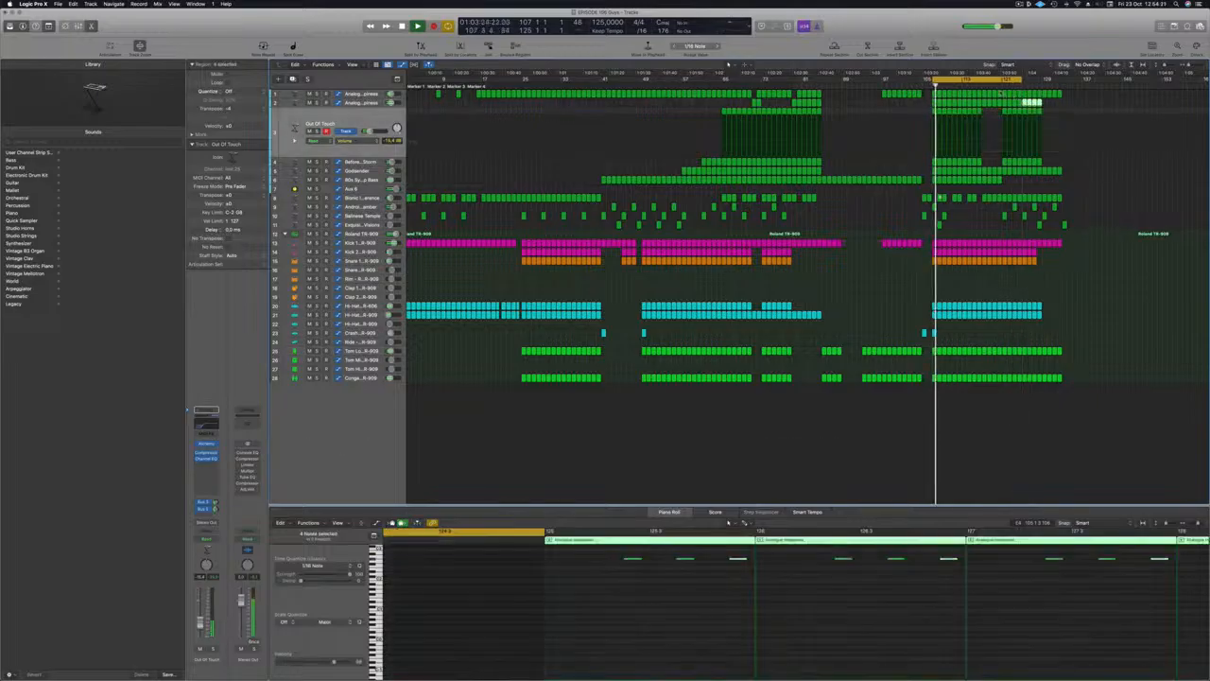
left_click(1002, 86)
key("super+Left")
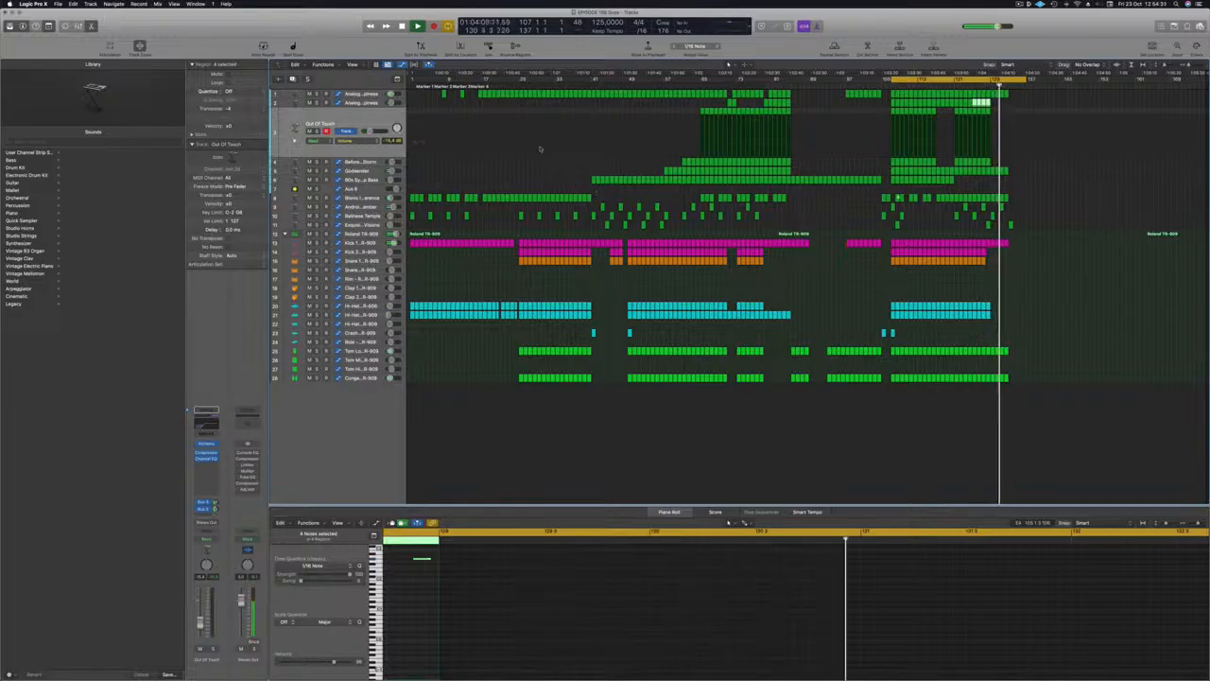
Copy the drum and synth regions of bars 25 to 40 to bar 133 and play the new section
left_click(518, 85)
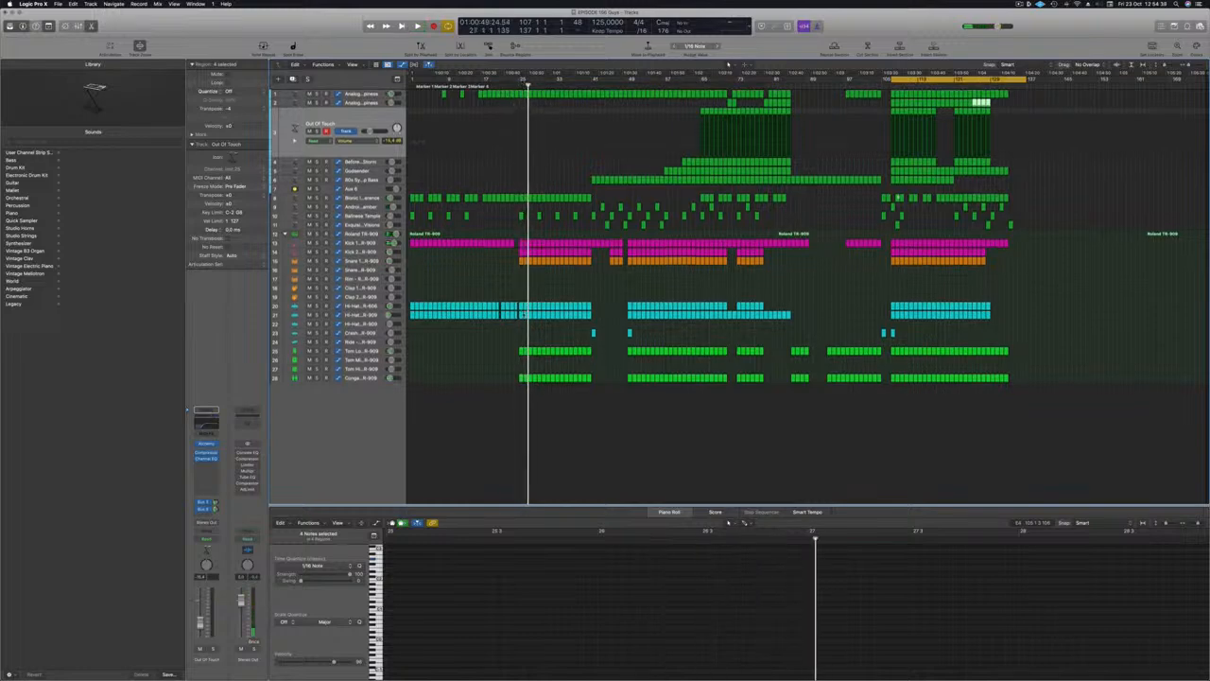
left_click_drag(519, 382, 1017, 99)
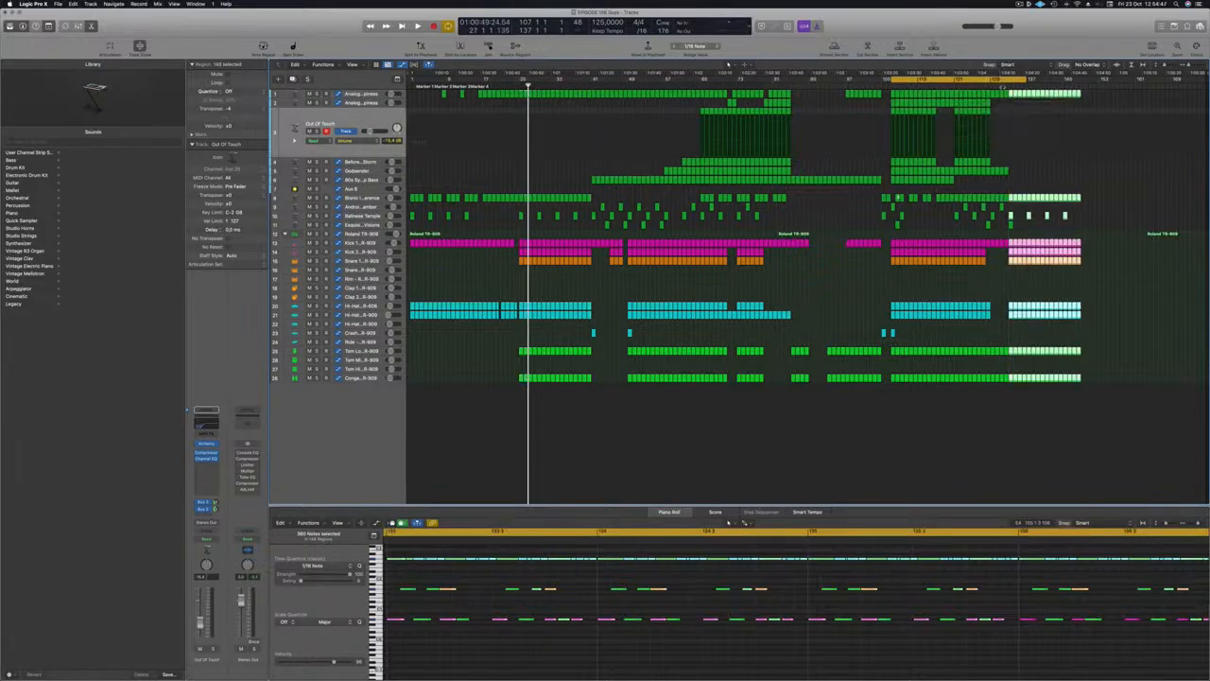
key("space")
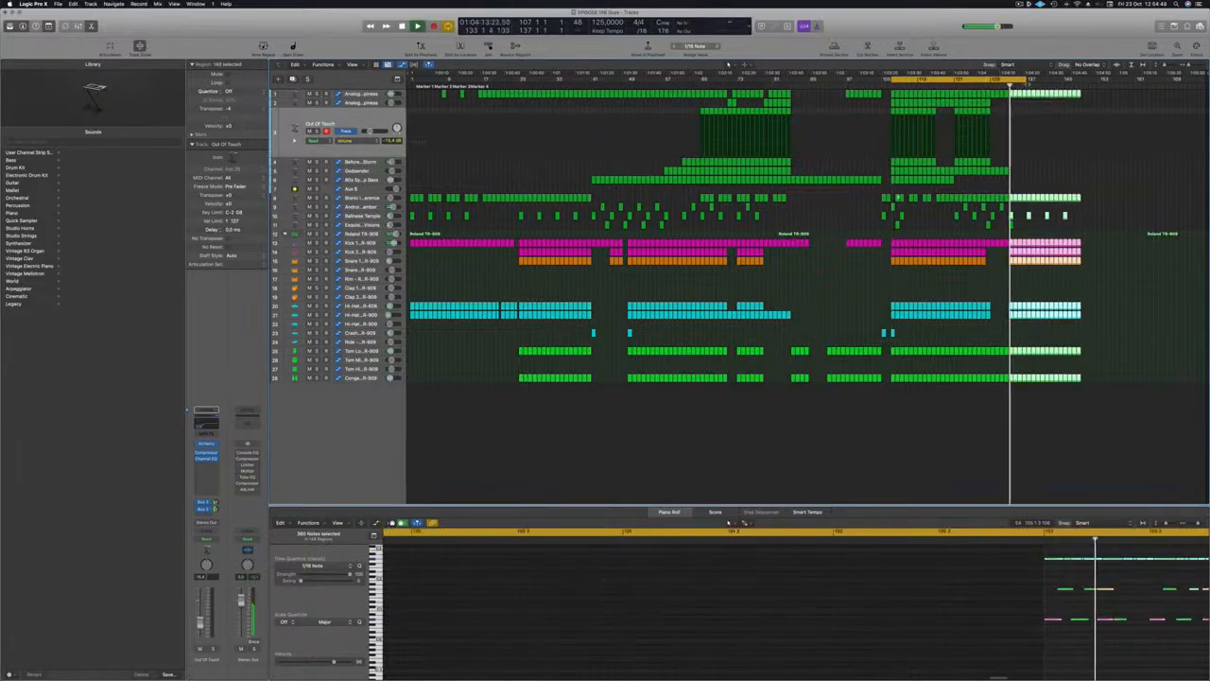
left_click(1089, 113)
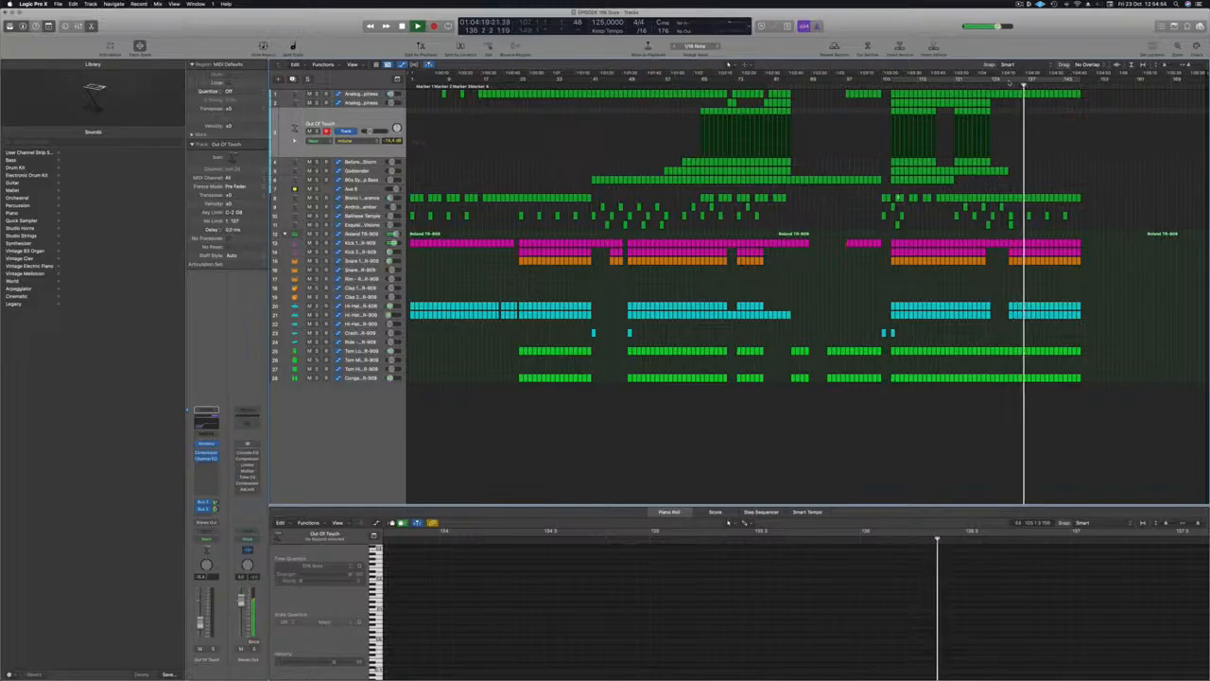
Cycle bars 133 to 149, repeat that section's regions at bar 149 and delete the repeated Analogue Happiness regions on track 1
left_click_drag(1027, 79, 1080, 83)
key("super+r")
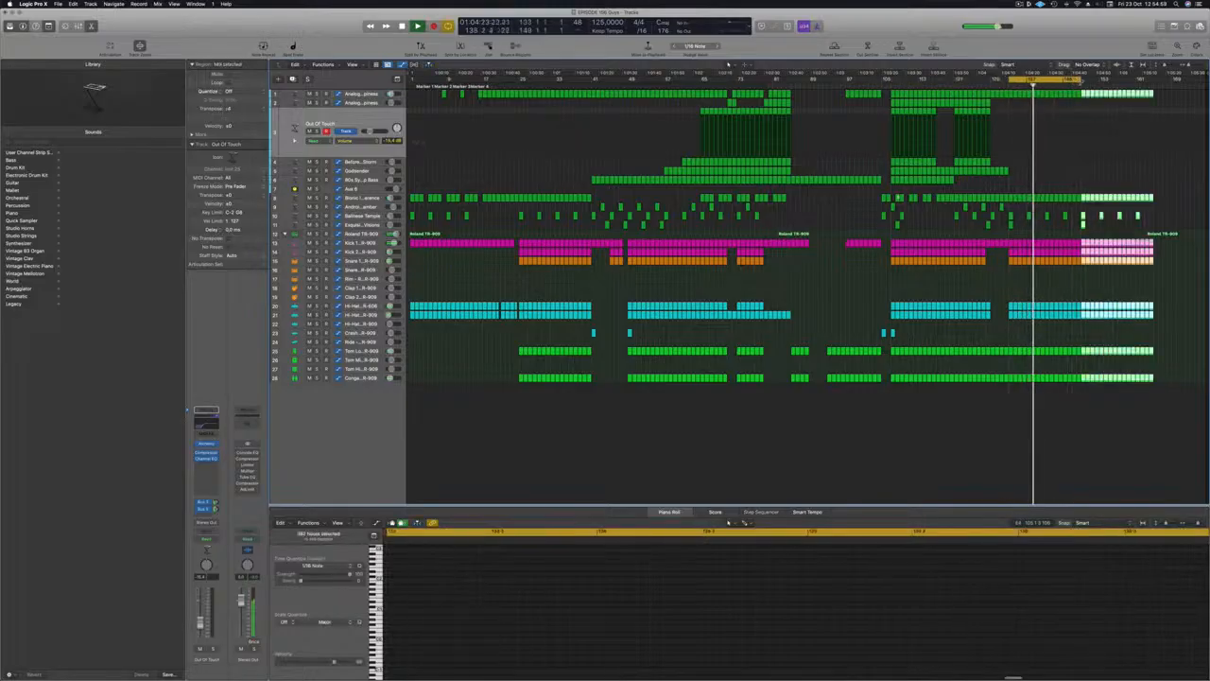
left_click(1167, 97)
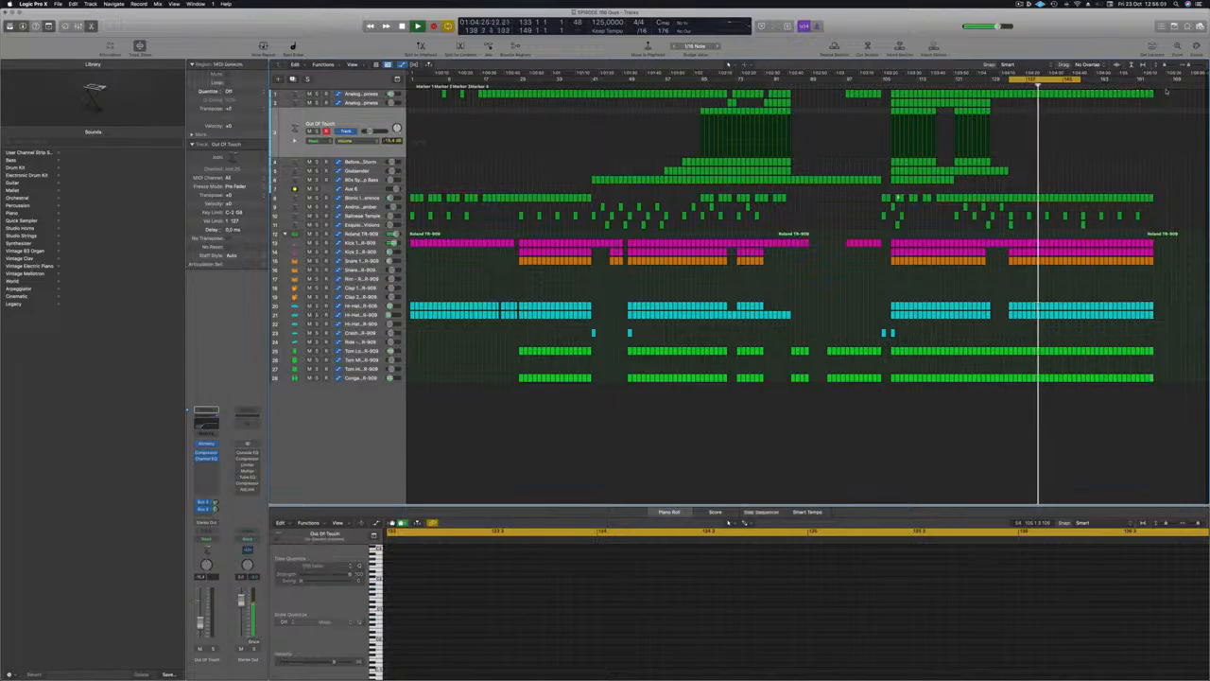
left_click_drag(1150, 94, 1084, 95)
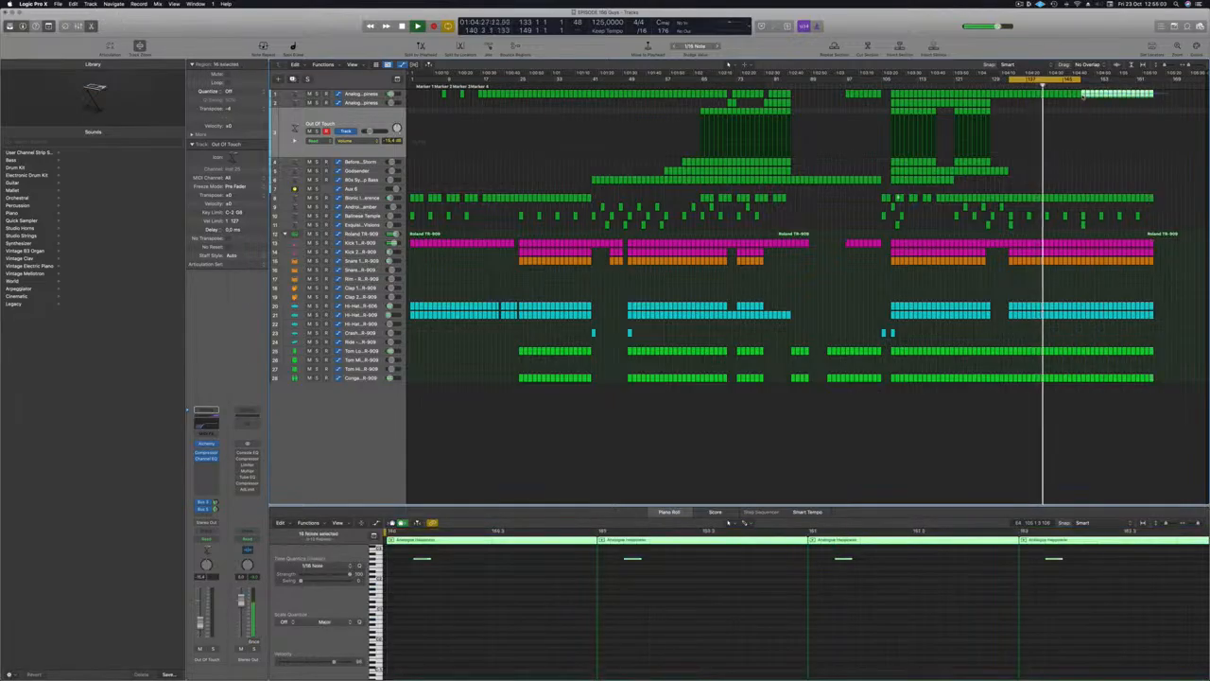
key("Delete")
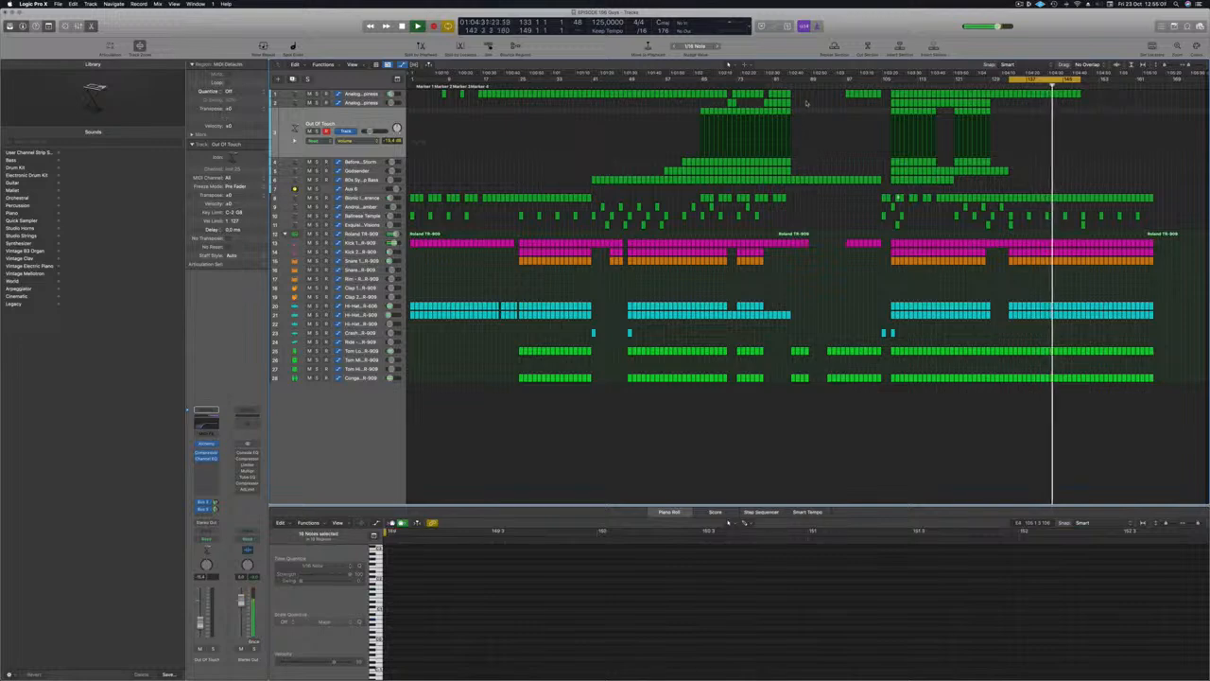
Try copying the synth regions of bars 81 to 84 to bar 149 and undo the copy
left_click_drag(792, 134, 1092, 174)
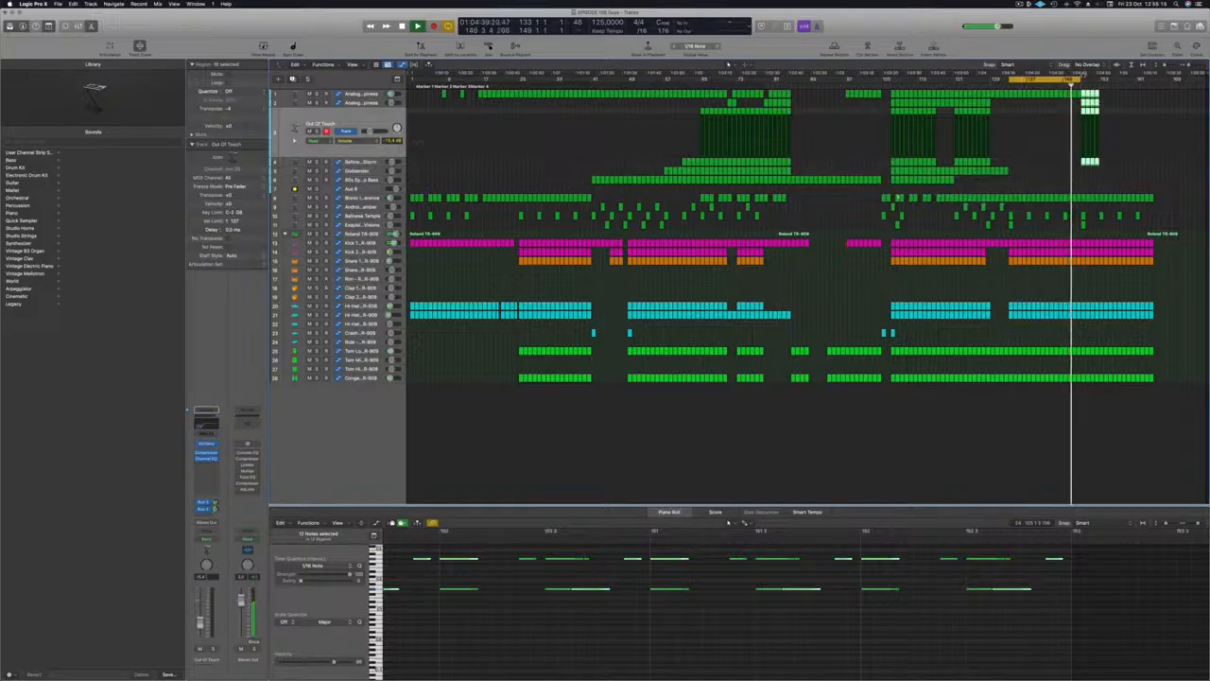
key("super+z")
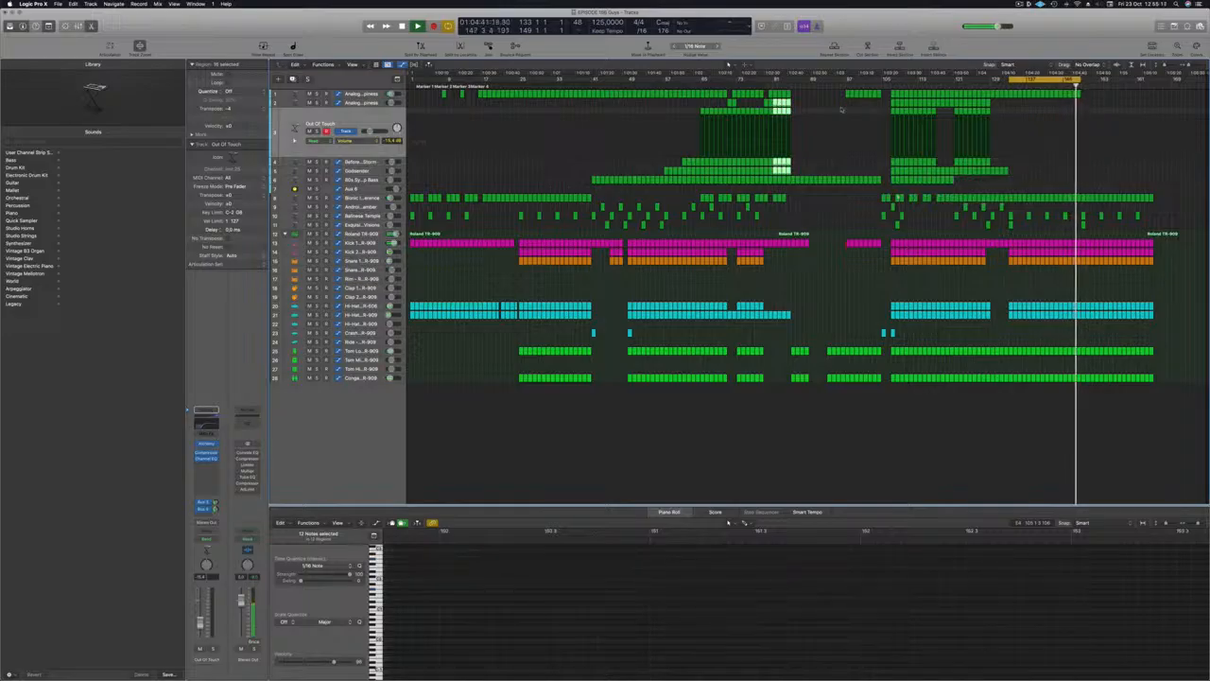
Copy the synth regions of bars 81 to 84 to bar 149, delete the copied Analogue Happiness regions on track 2 and play the result
left_click_drag(784, 110, 1098, 79)
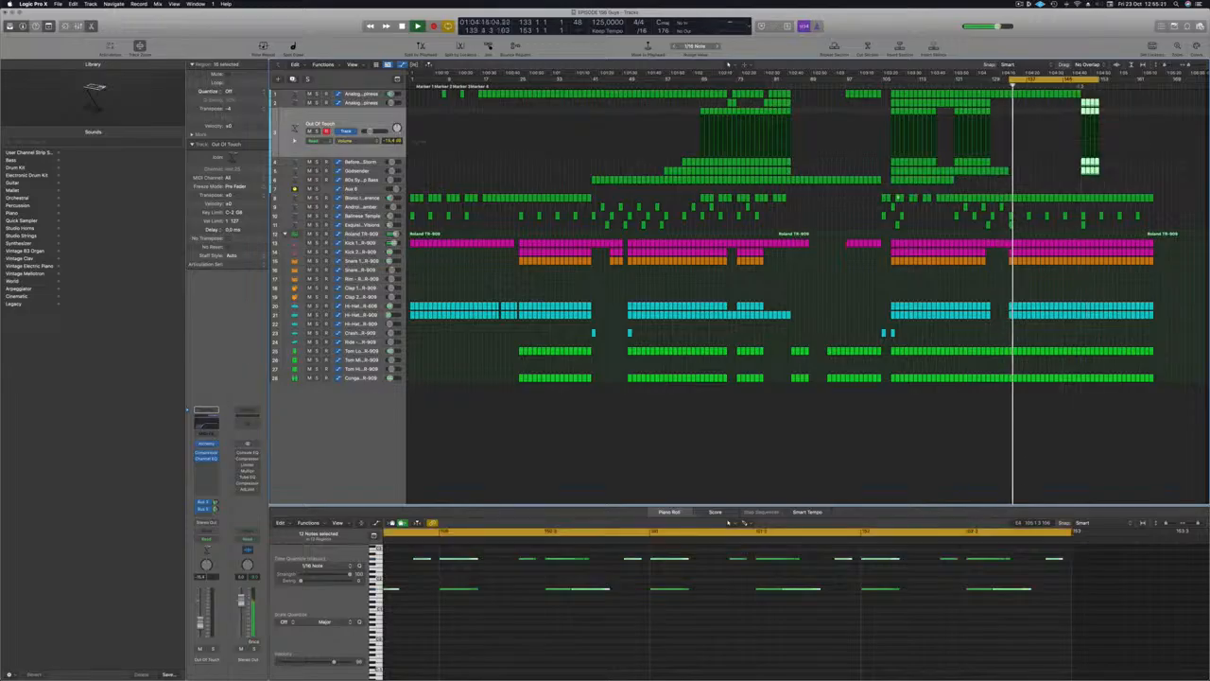
left_click(1082, 85)
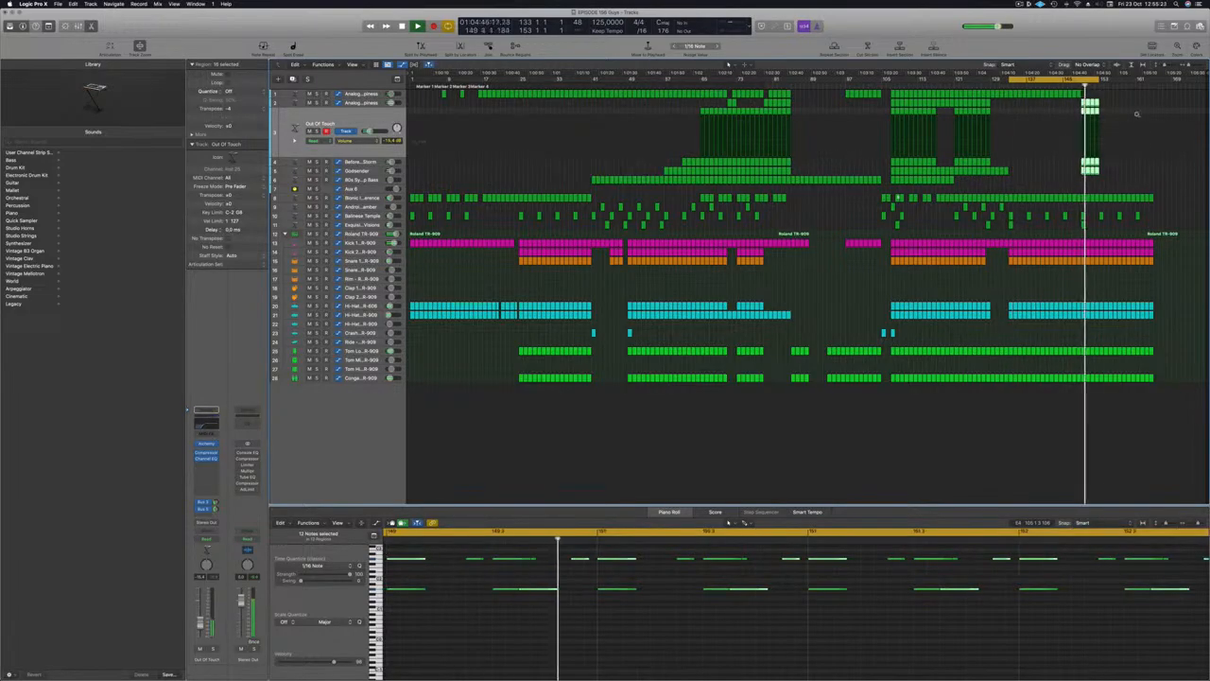
scroll(1137, 114, "up", 5)
left_click_drag(1119, 99, 1072, 194)
key("Delete")
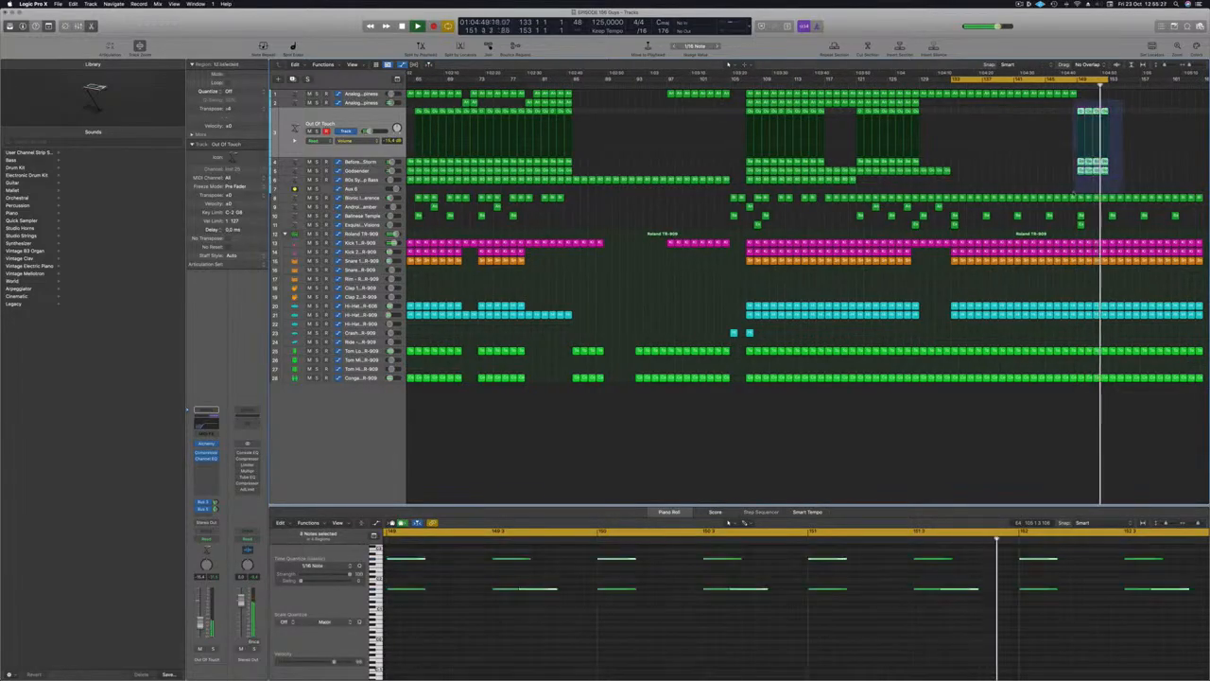
left_click(1069, 85)
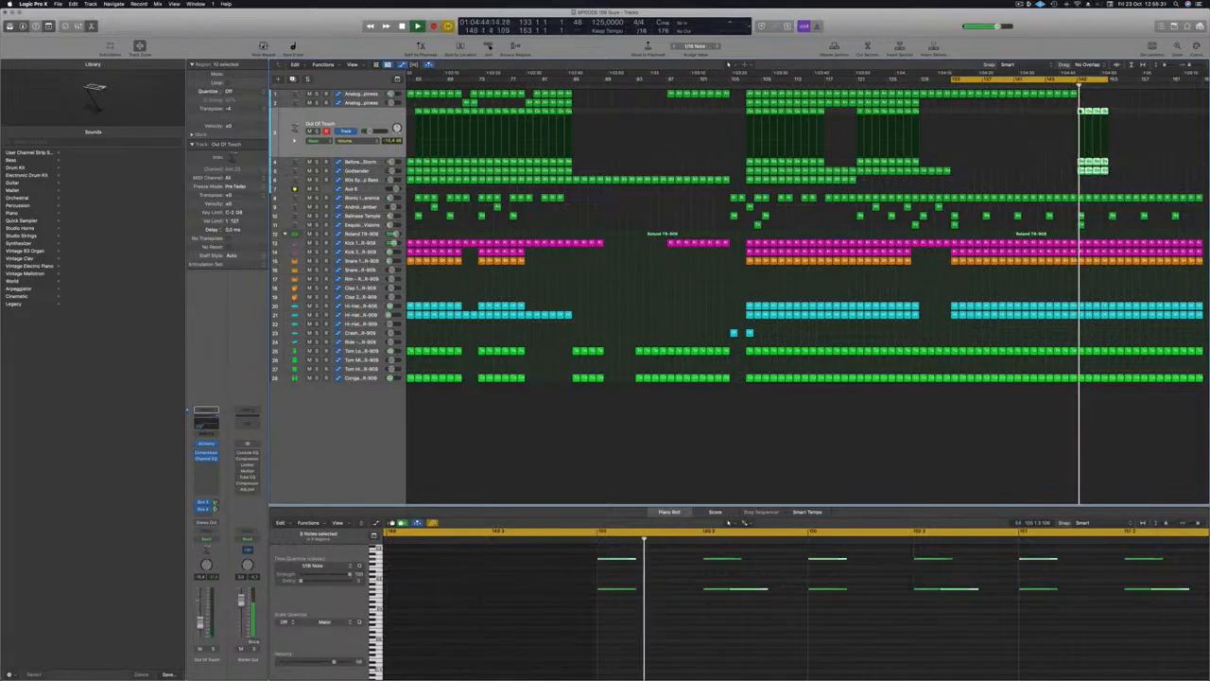
Copy the synth regions of bars 149 to 152 on tracks 3 to 5 to bar 153
left_click_drag(1100, 111, 1133, 111)
key("super+z")
key("super+Left")
key("super+Left")
key("super+Left")
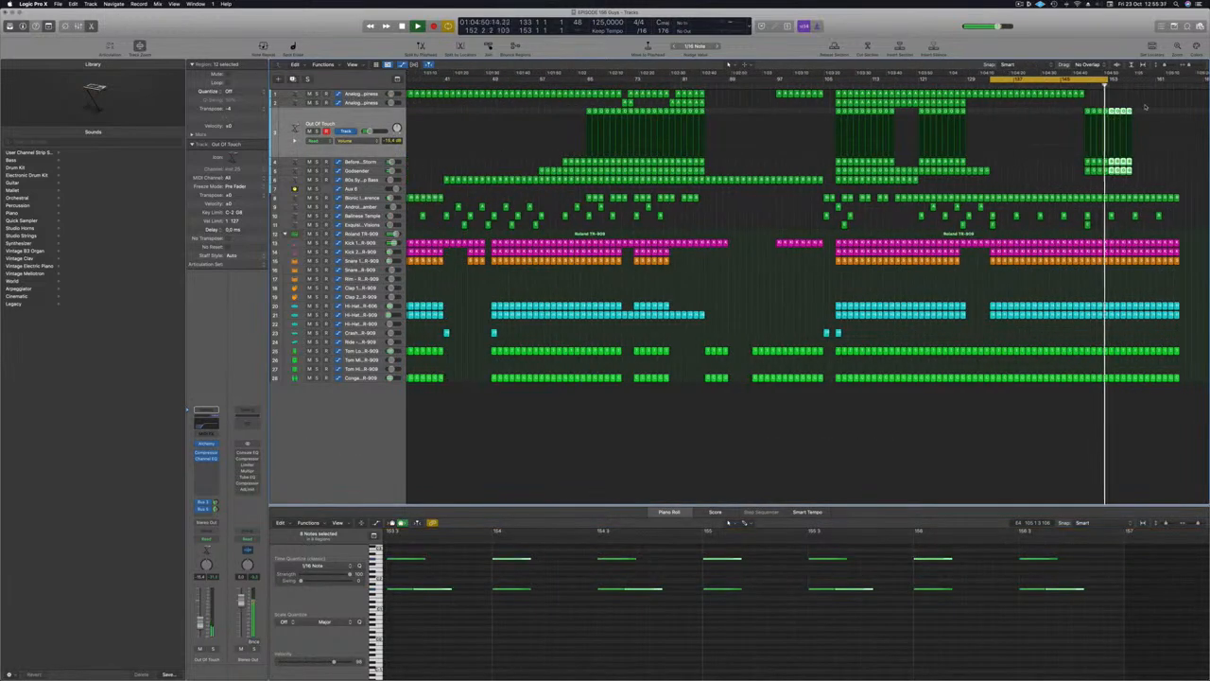
Extend the cycle range to about bar 165, play through the outro and stop playback
left_click(1143, 117)
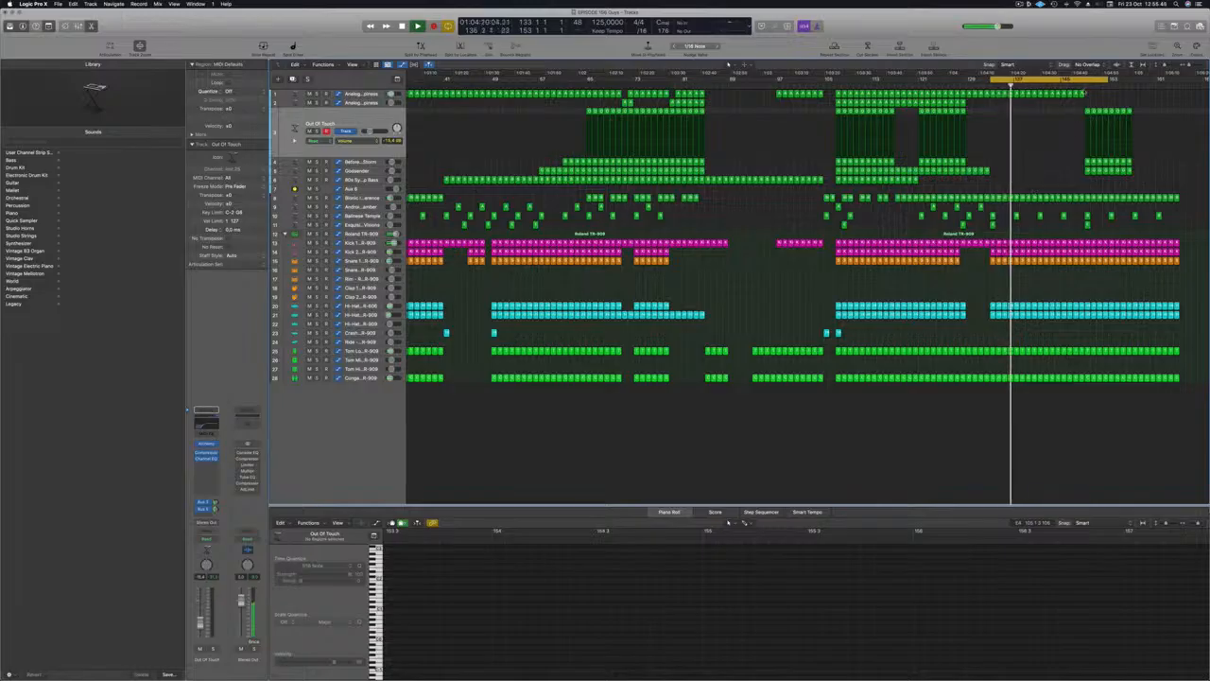
left_click_drag(1109, 80, 1179, 82)
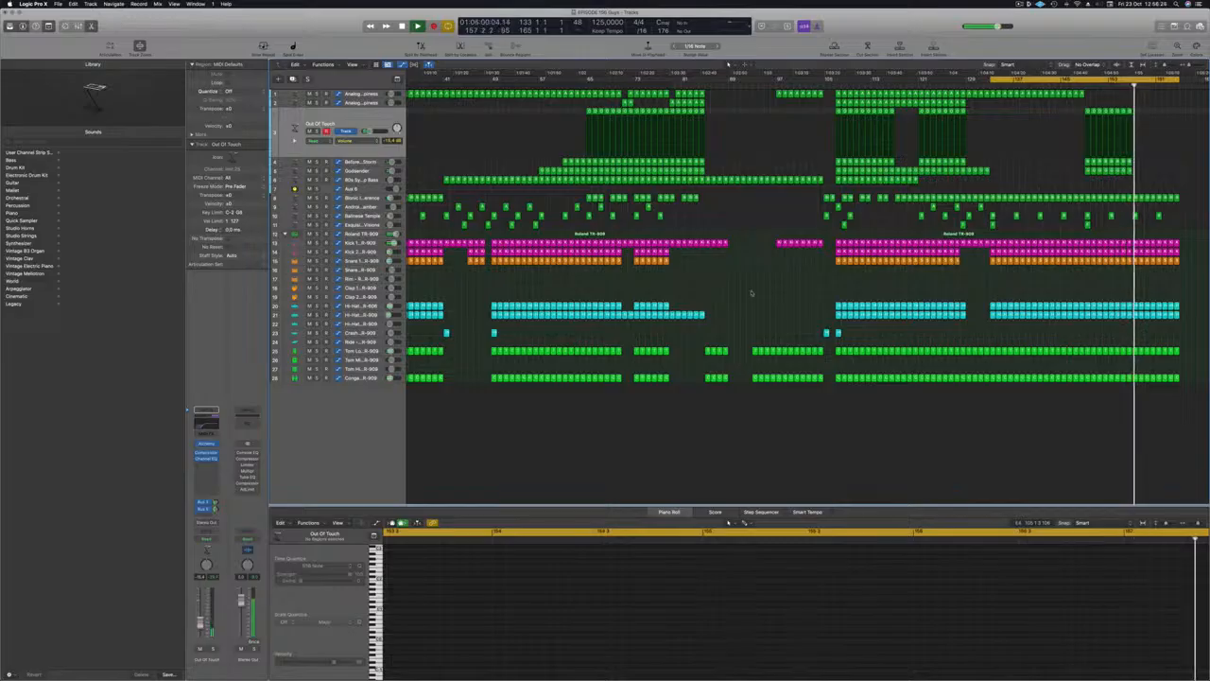
key("space")
left_click(1020, 4)
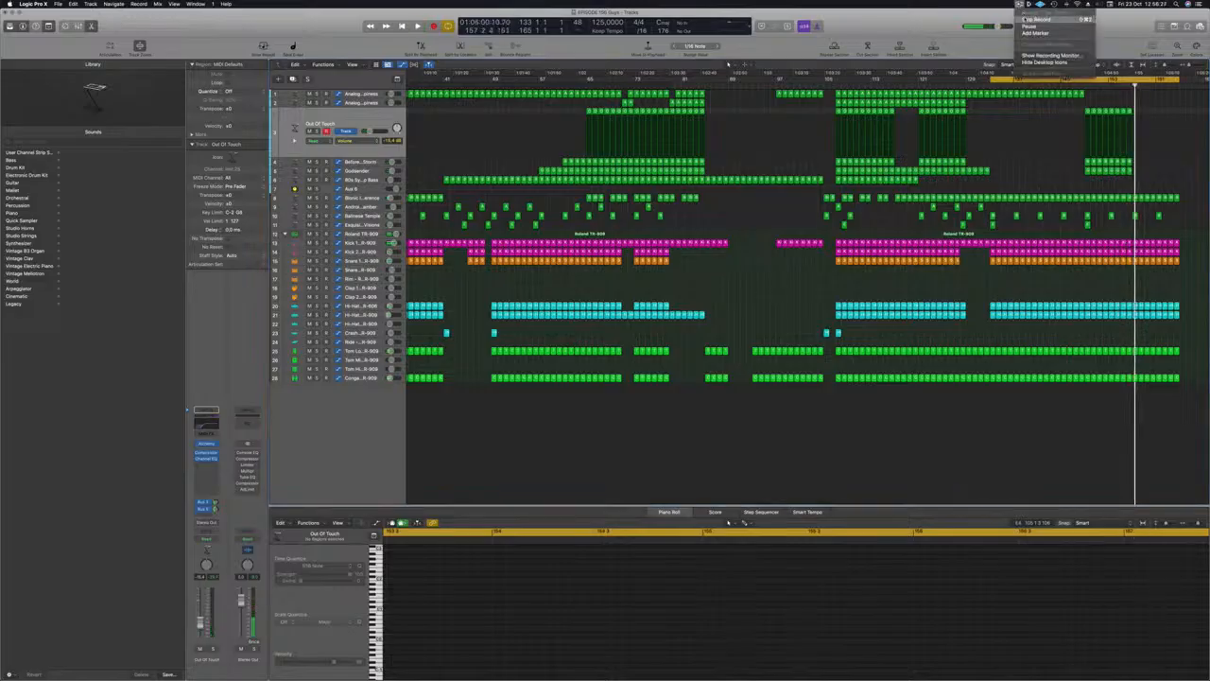
left_click(1027, 19)
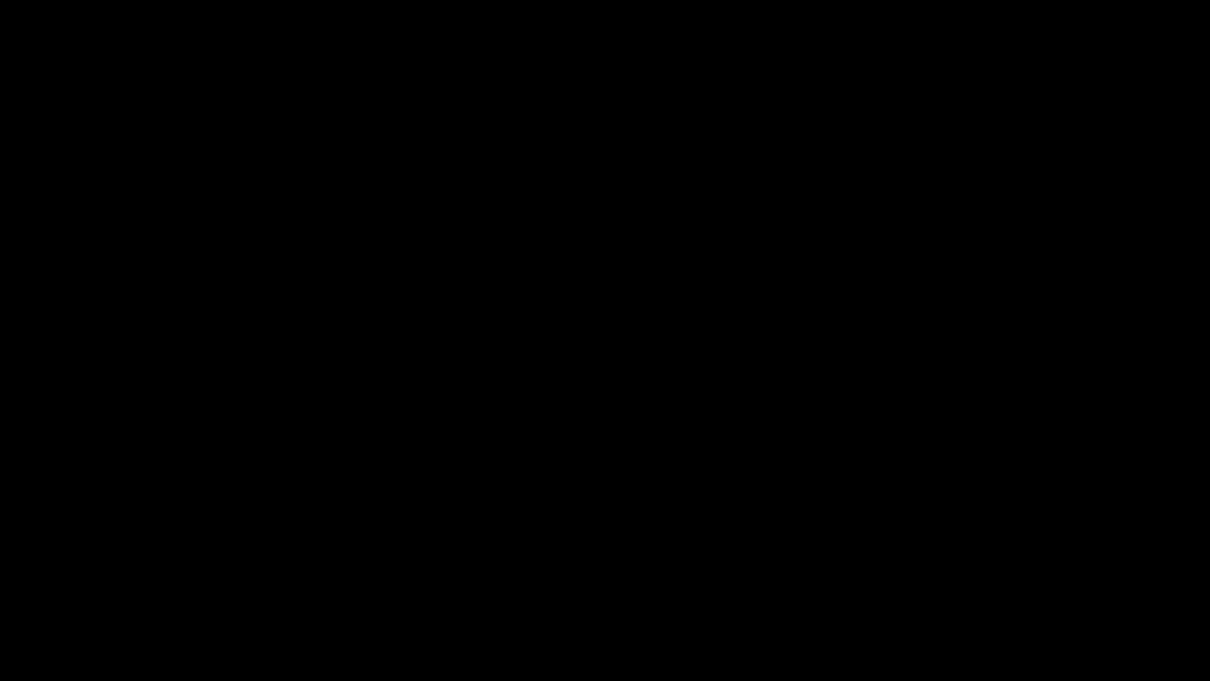